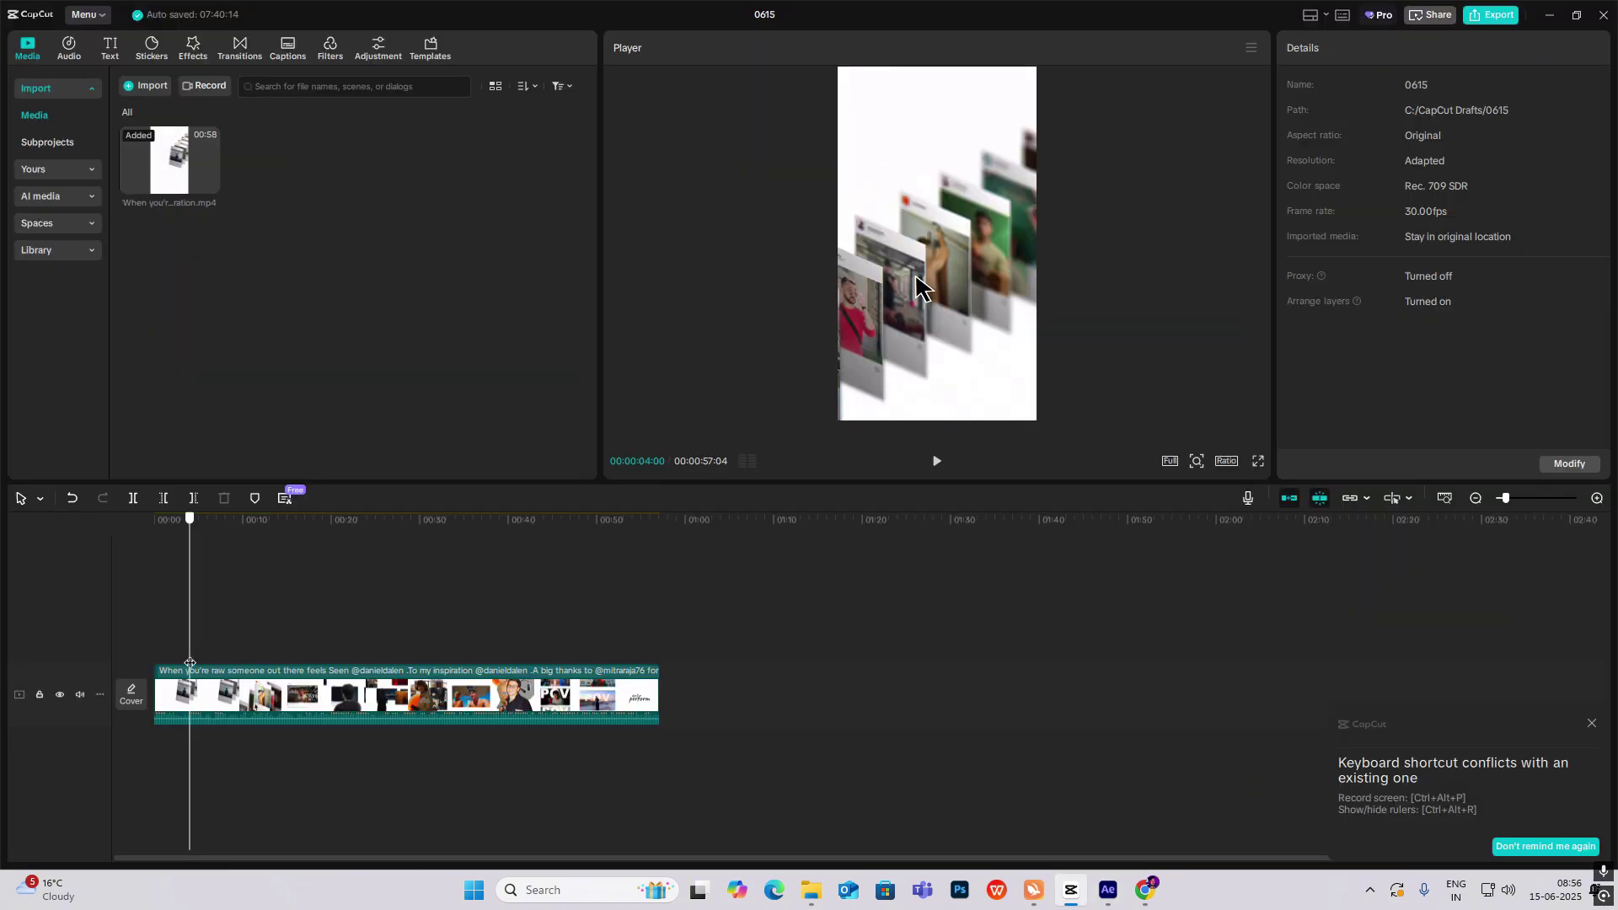
Step: Return the reference clip to its first frame and switch to After Effects
mouse_move(192, 681)
mouse_down()
mouse_move(157, 665)
mouse_move(171, 664)
mouse_up()
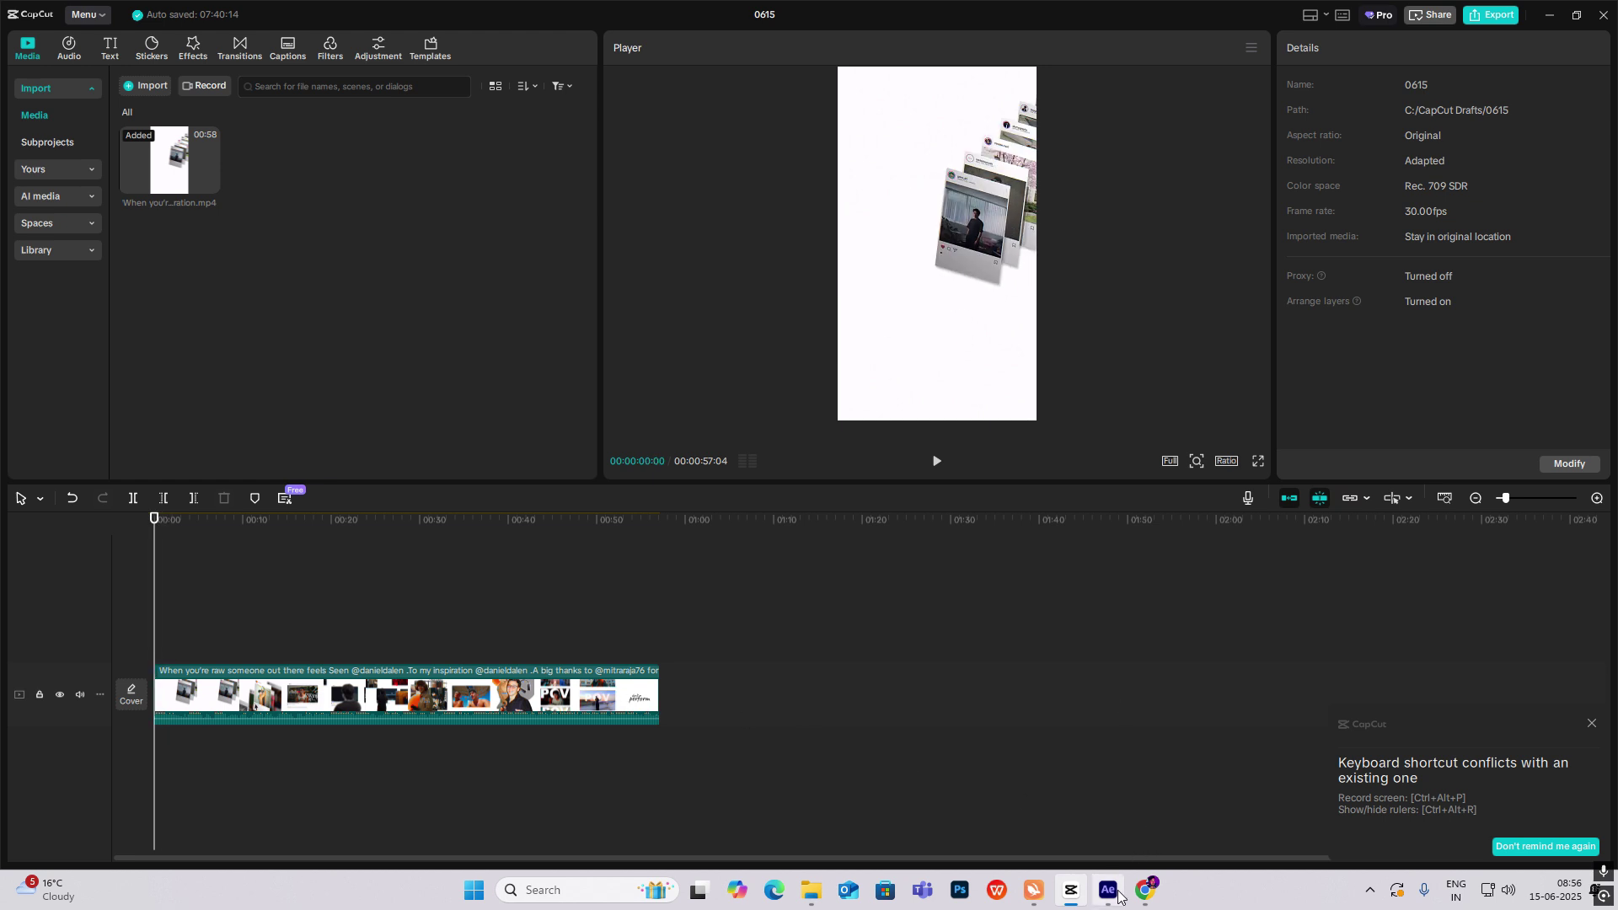
mouse_move(1117, 896)
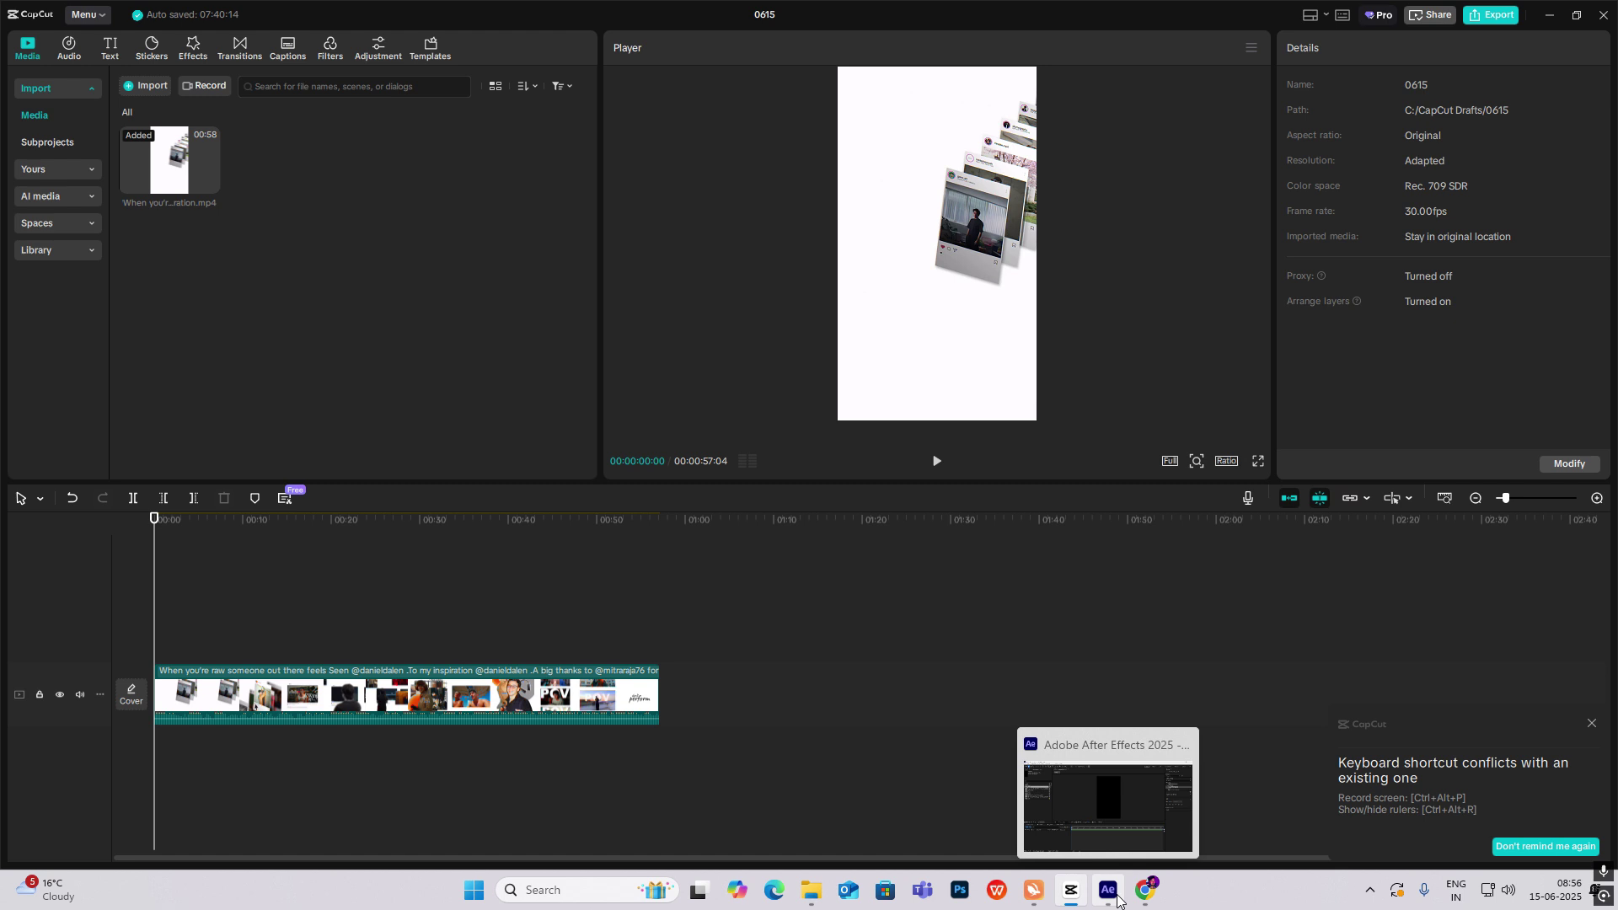
click(1117, 898)
Step: Create a white (FFFFFF) solid layer of 1080 x 1920 px in Comp 2
right_click(302, 702)
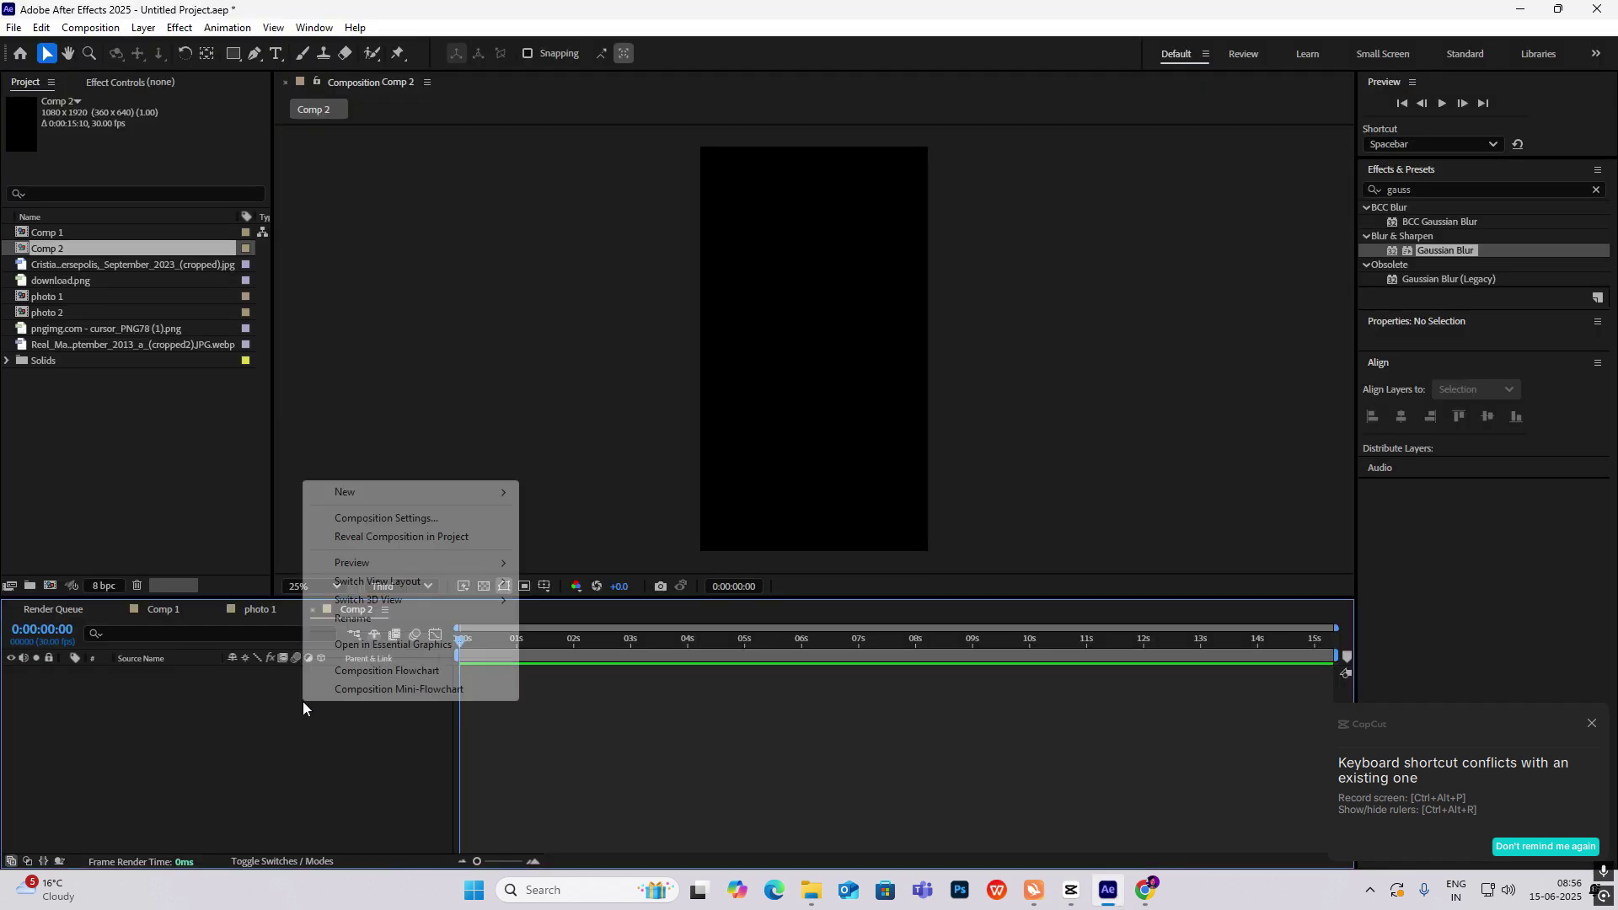
mouse_move(437, 502)
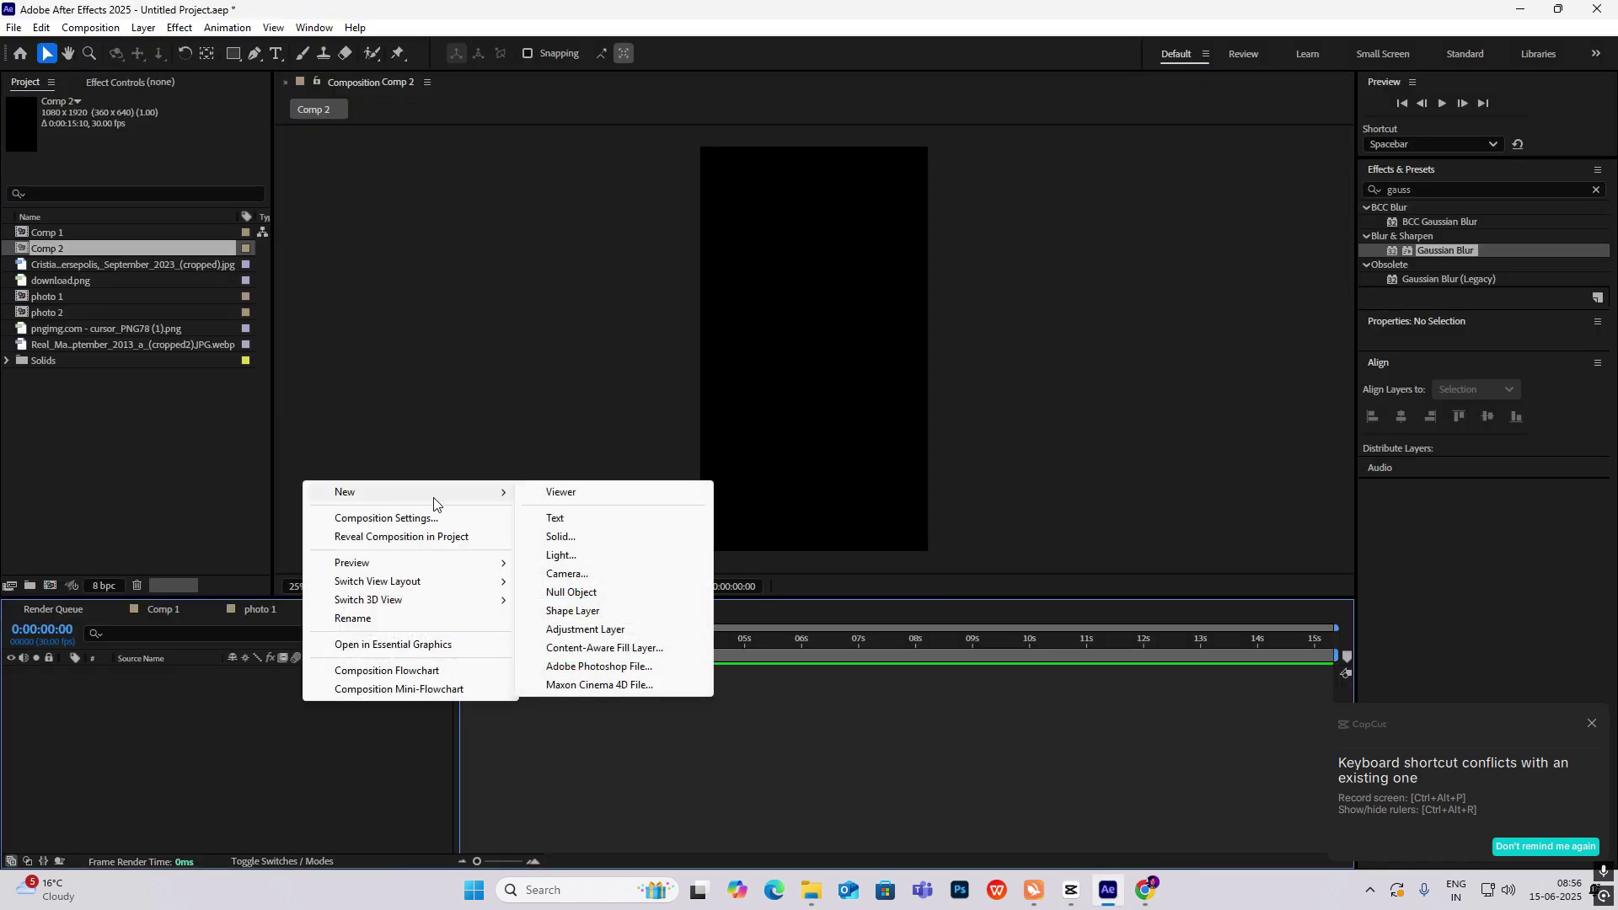
click(548, 533)
click(796, 566)
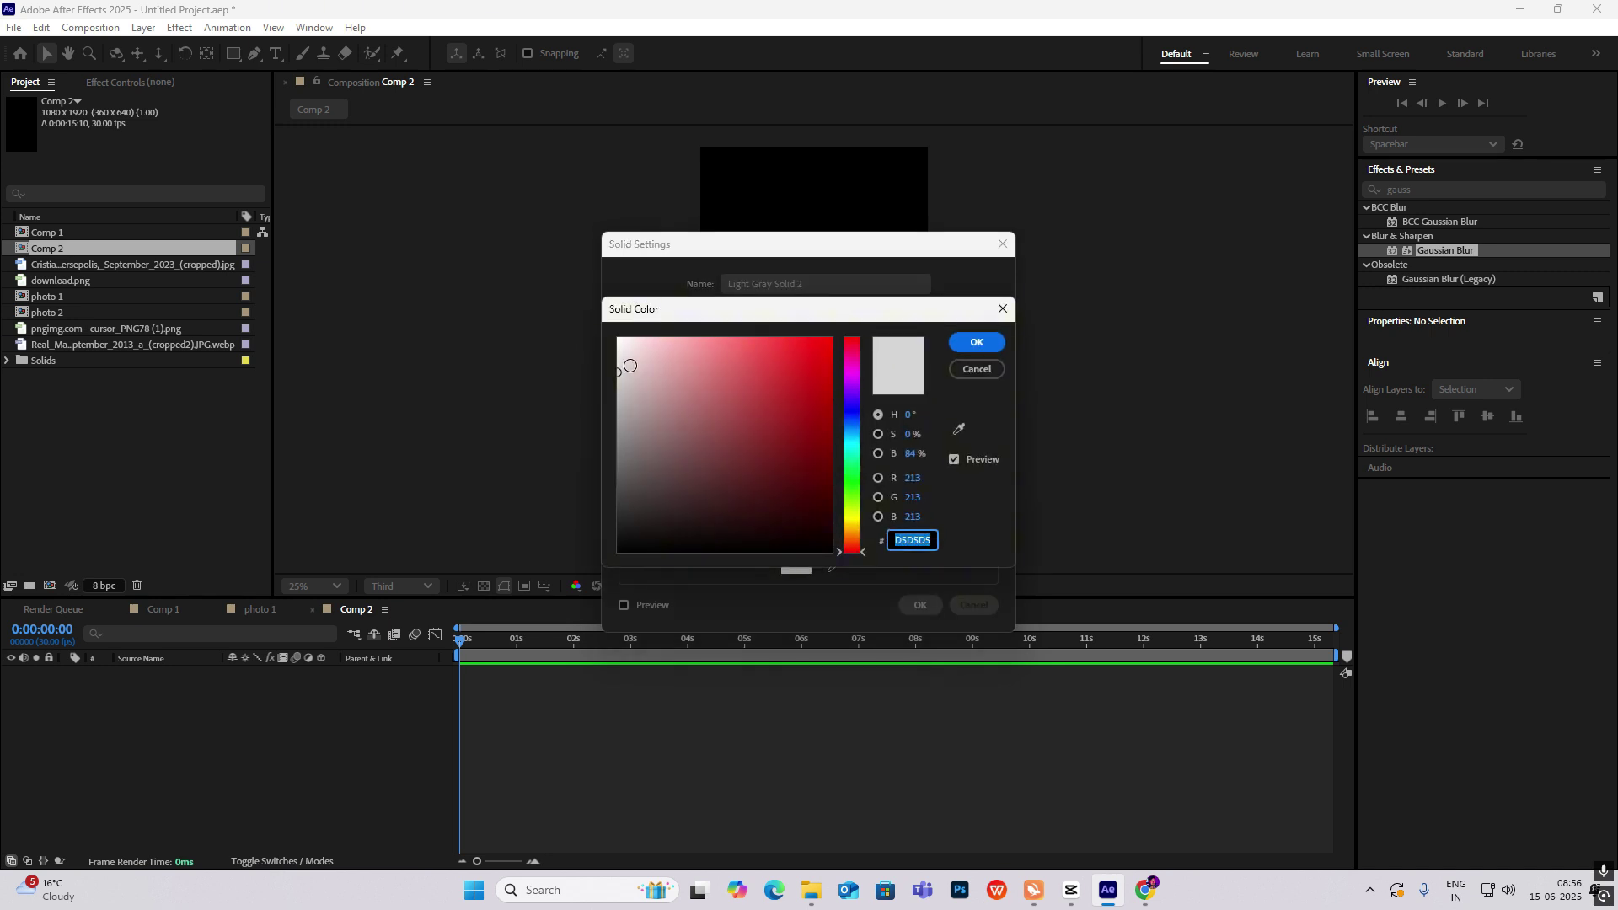
drag(620, 372, 578, 316)
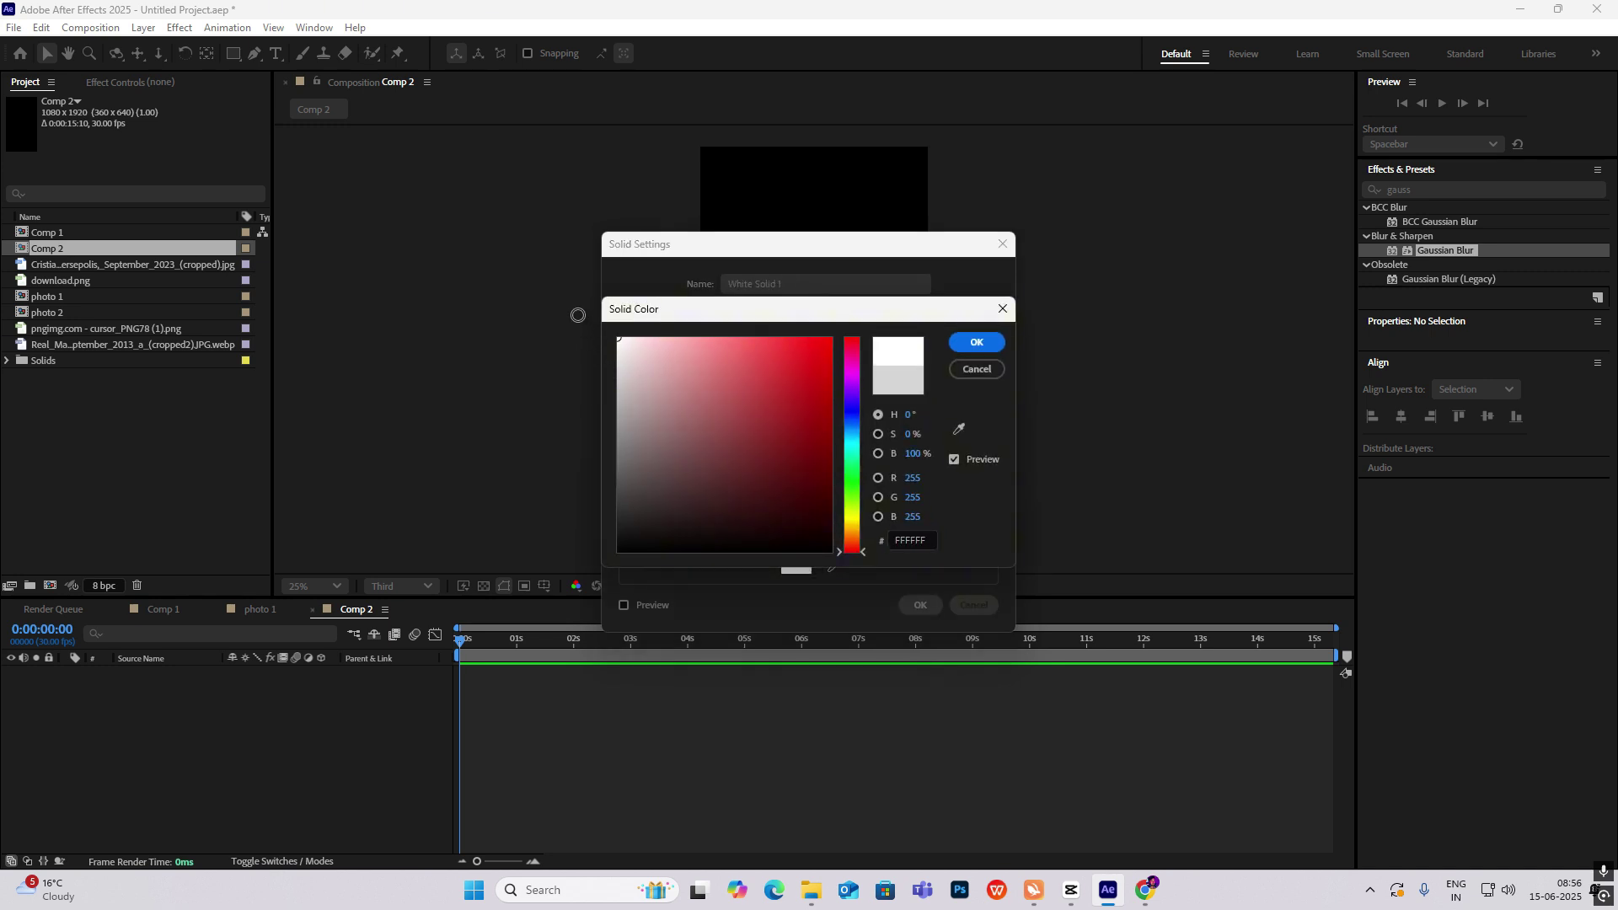
click(968, 336)
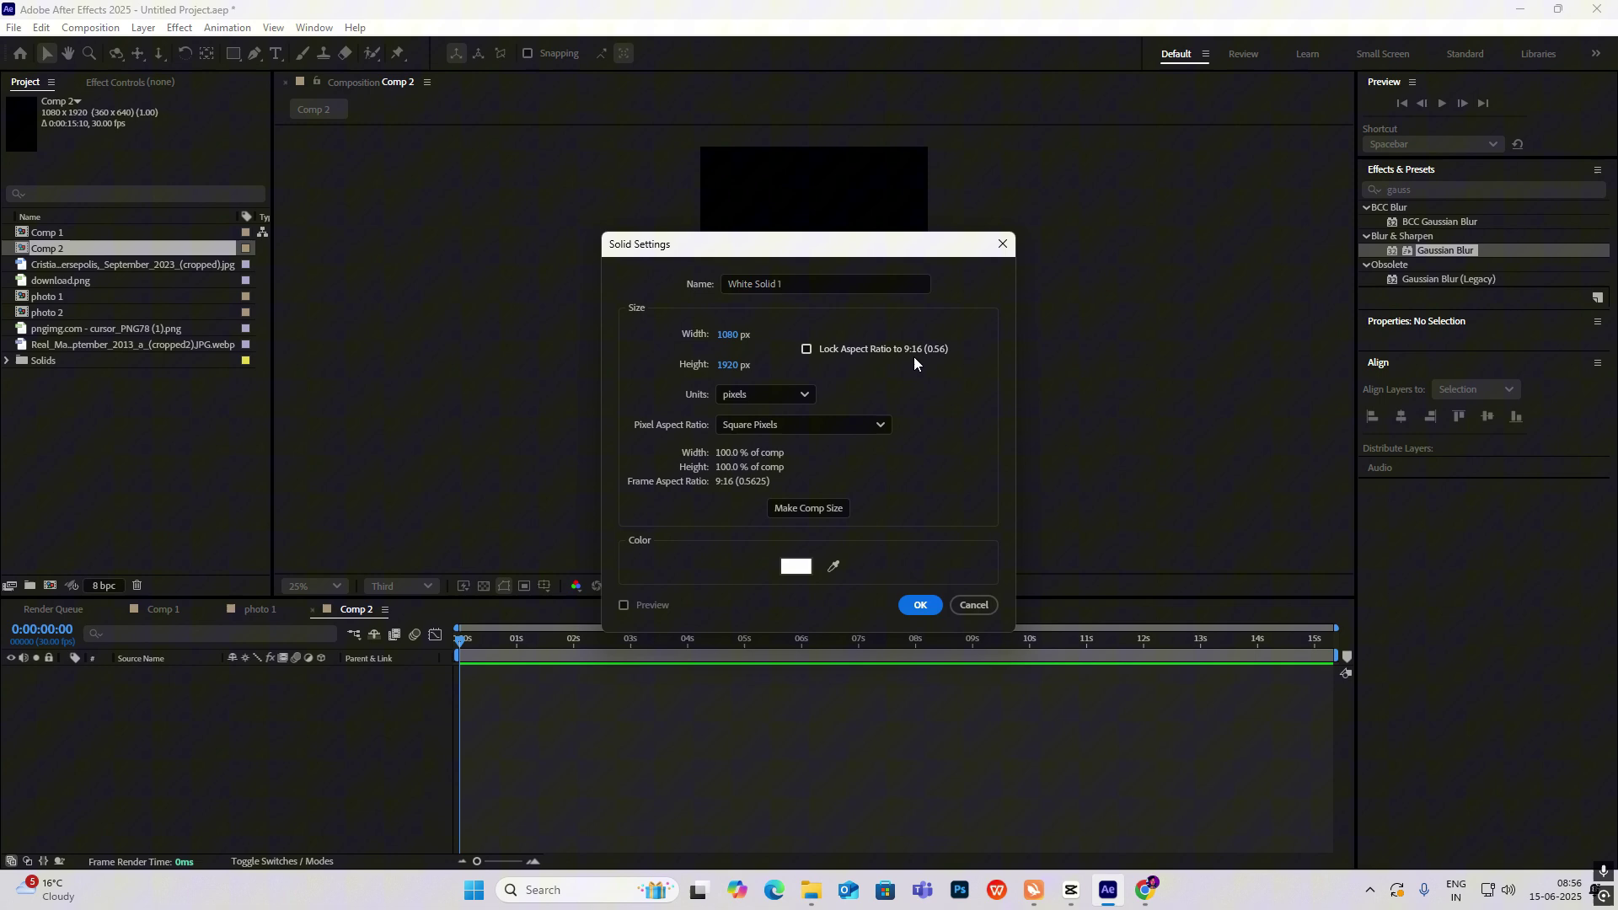
click(921, 606)
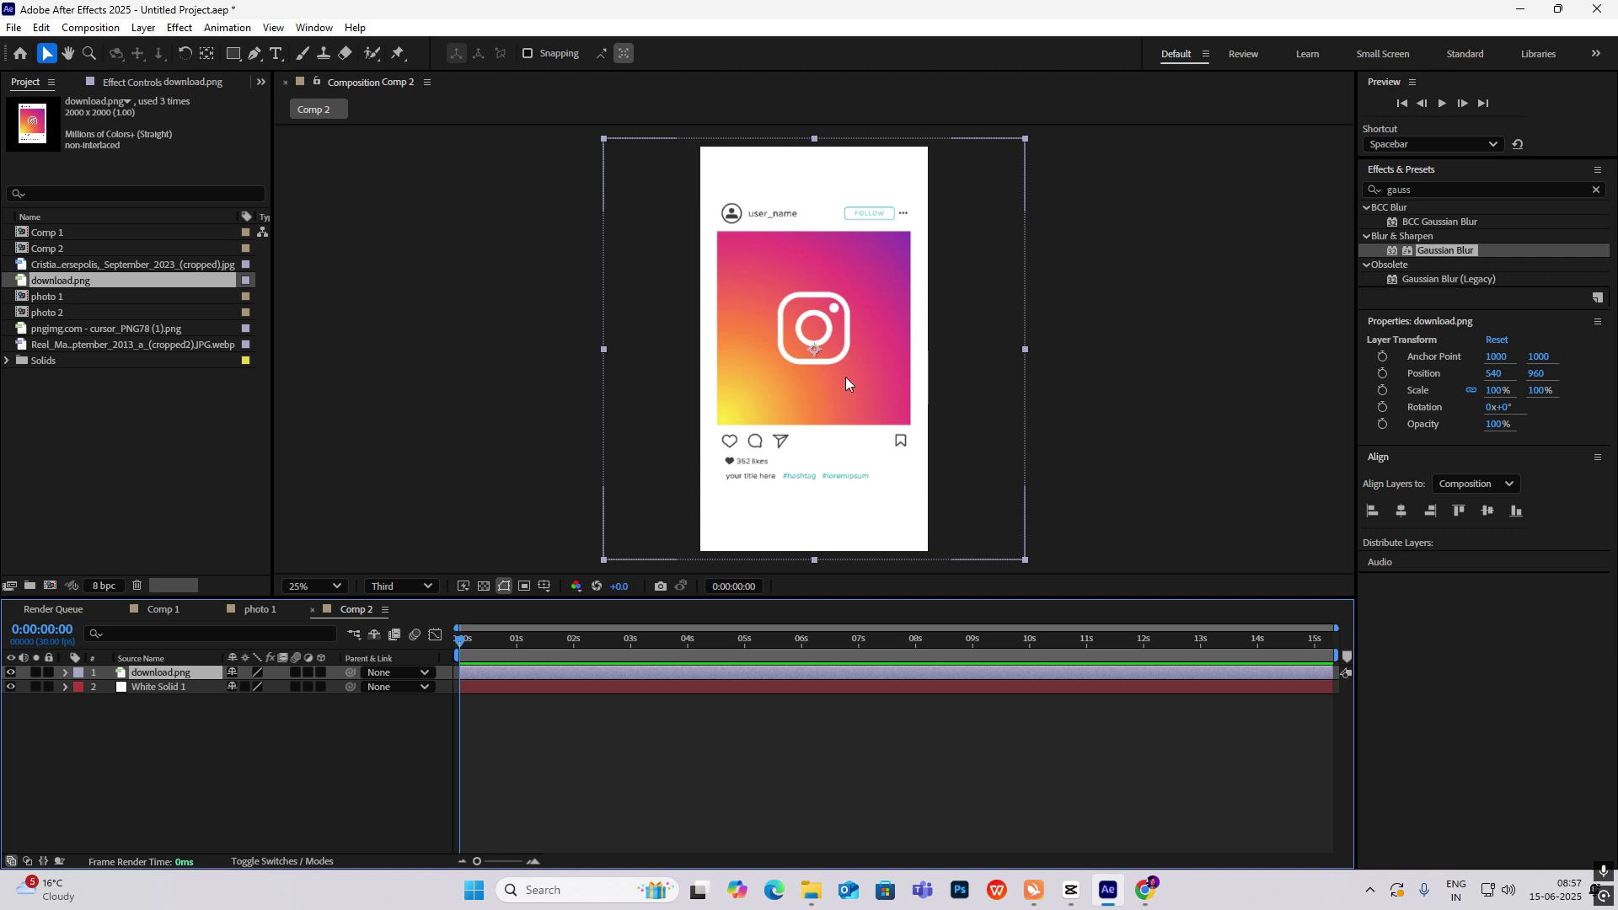
Step: Place the cropped Cristiano Ronaldo photo above download.png, scaled to 114% and positioned at about 540, 984
click(1091, 357)
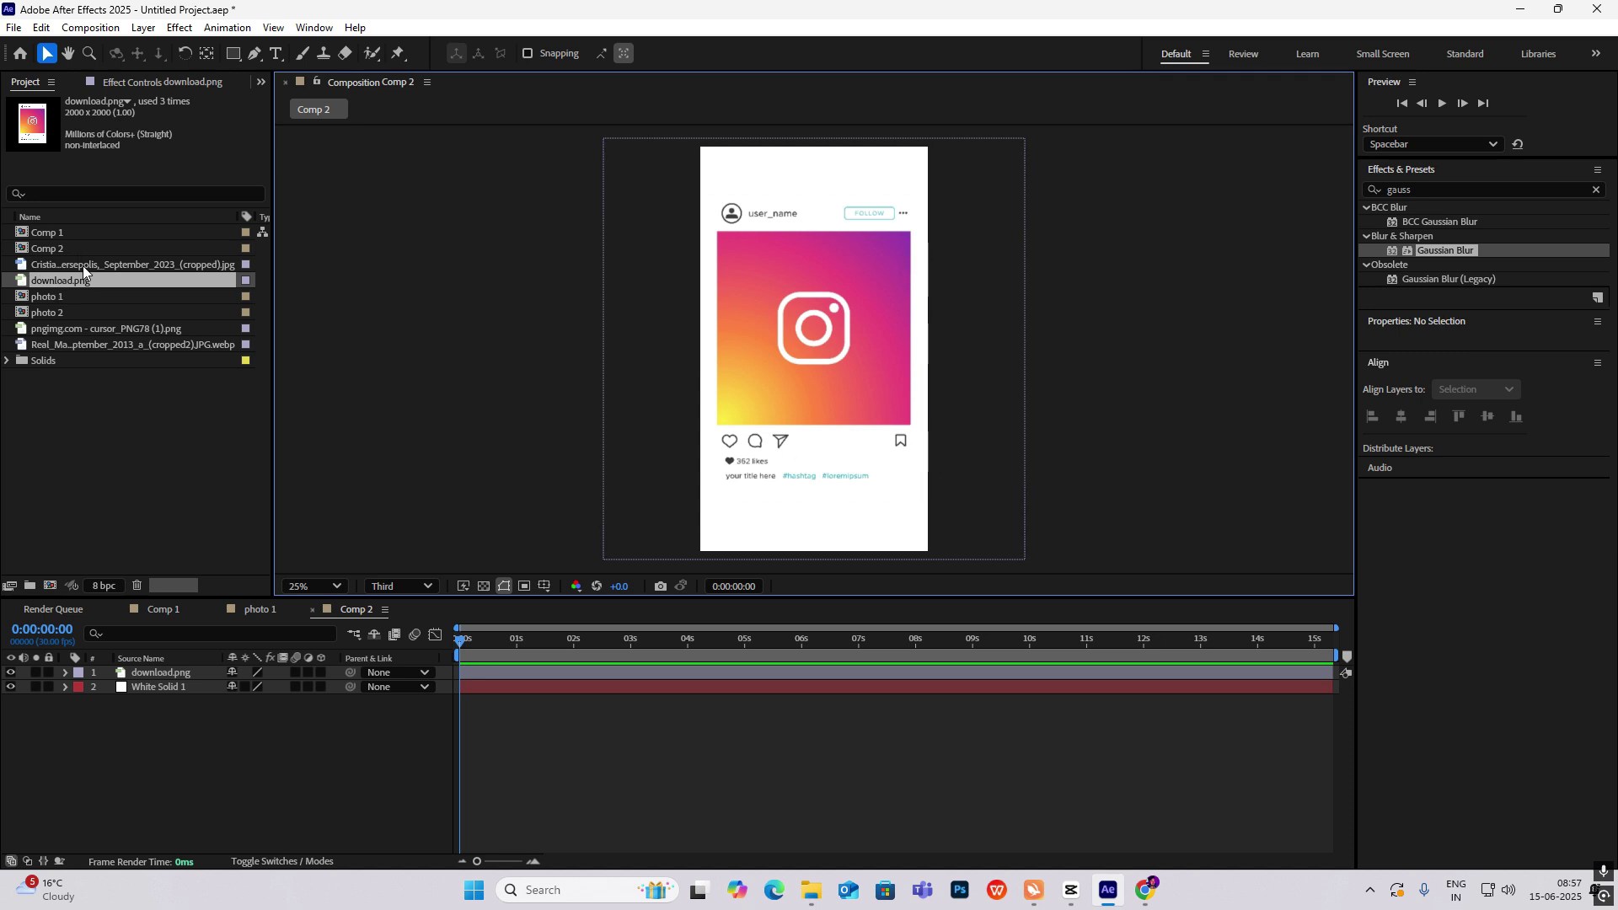
drag(83, 265, 147, 669)
drag(832, 351, 833, 340)
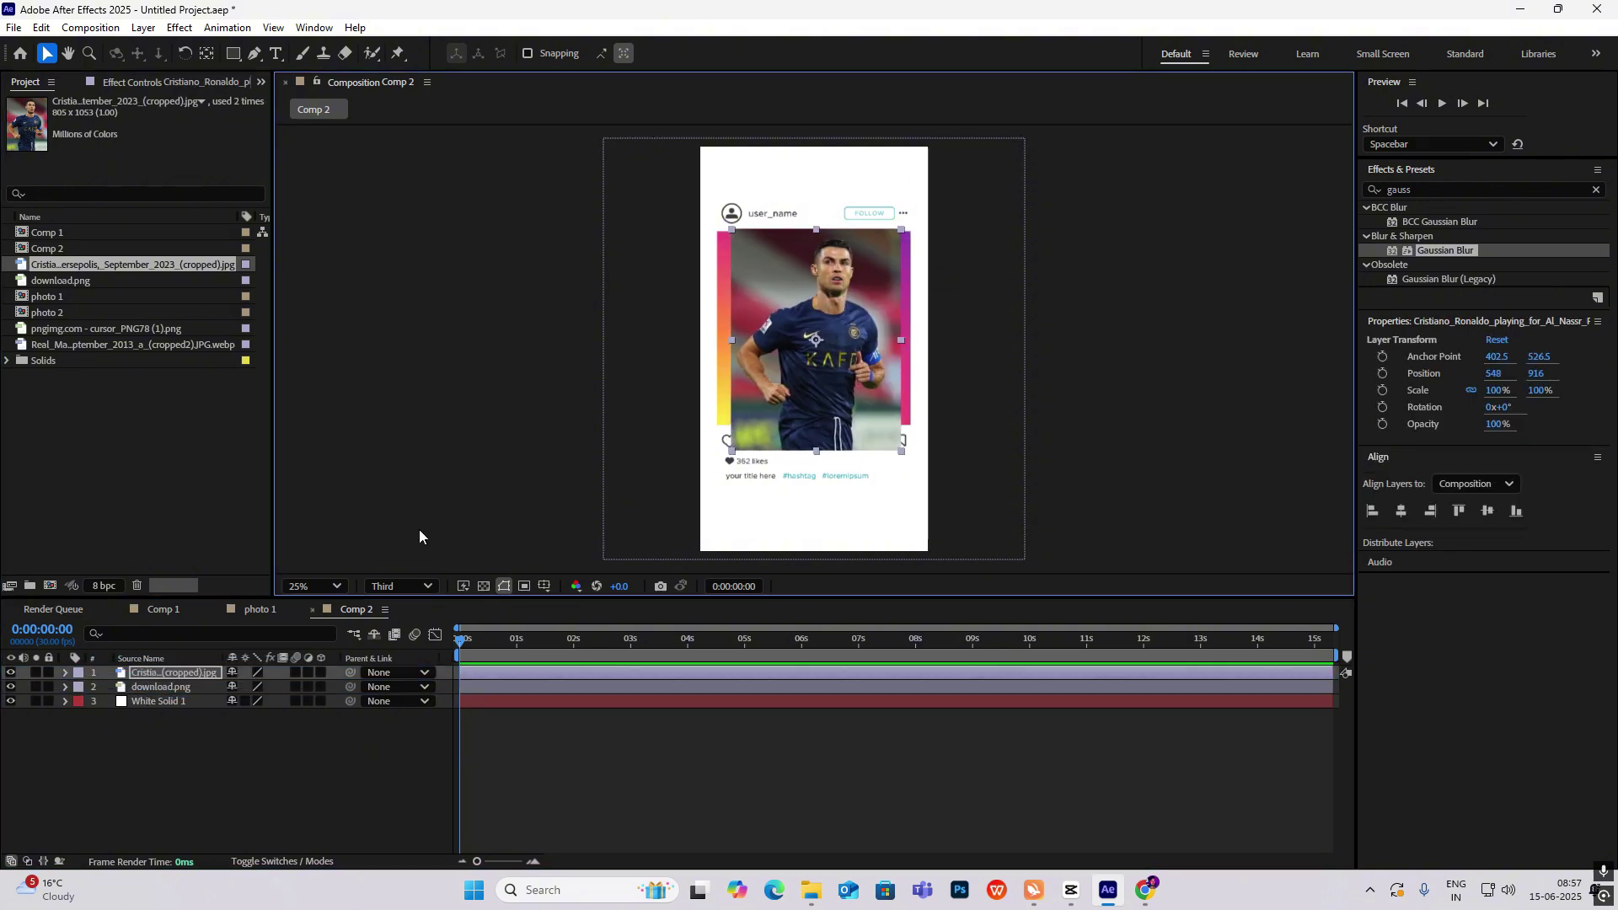
key(s)
drag(255, 687, 268, 688)
drag(785, 353, 785, 366)
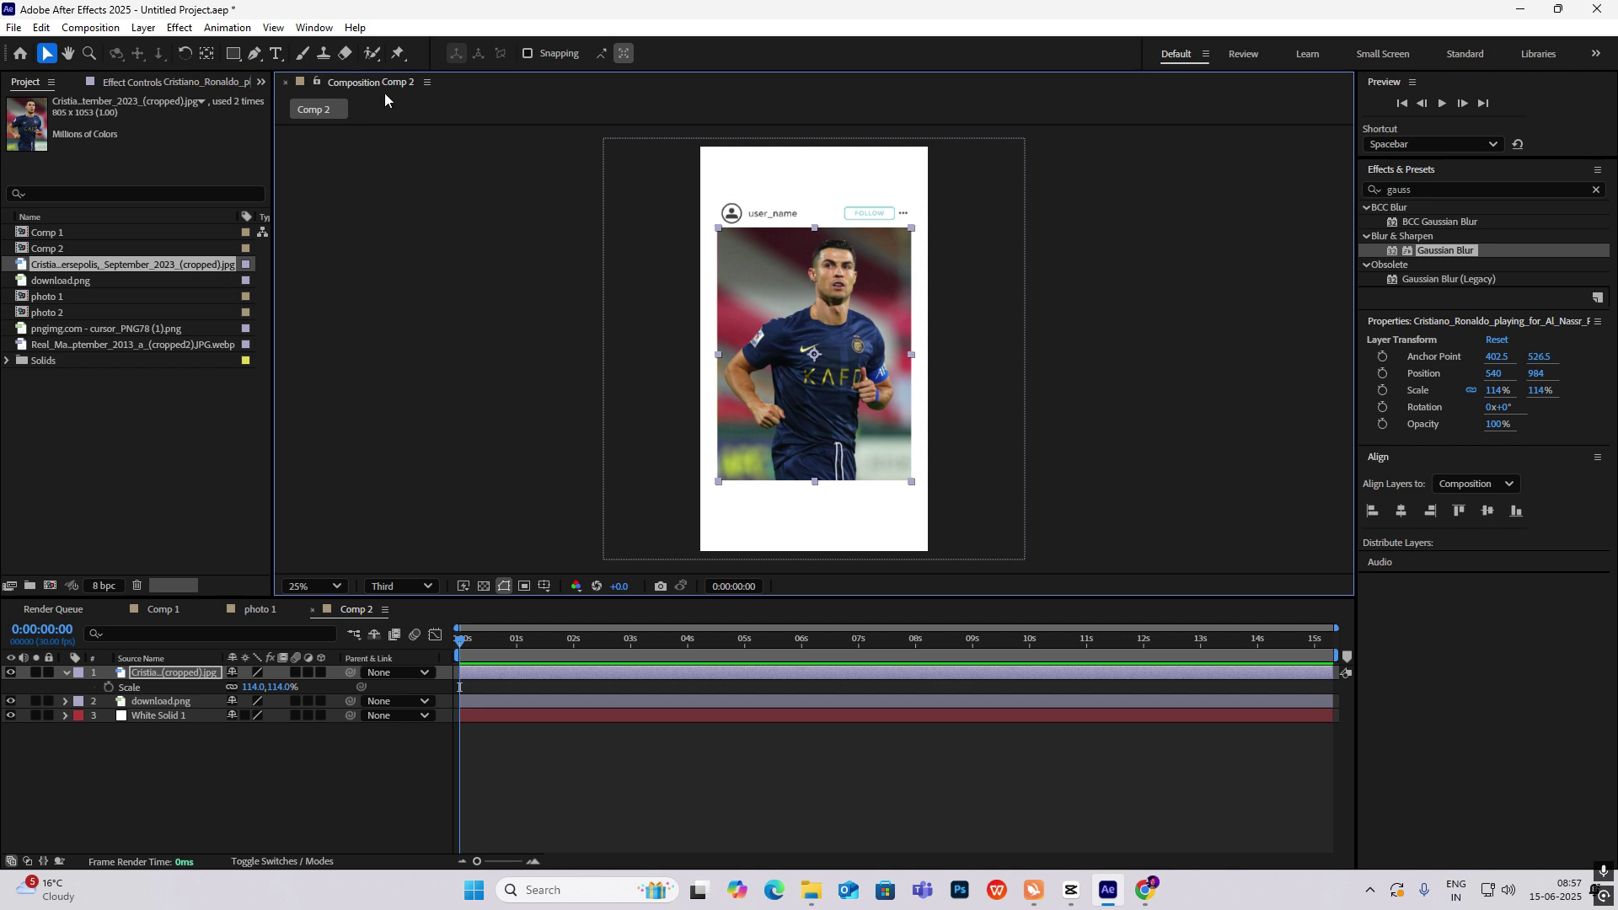
Step: Mask the photo with a rectangle and extend the mask's edges to fill the post template's square image frame
click(233, 53)
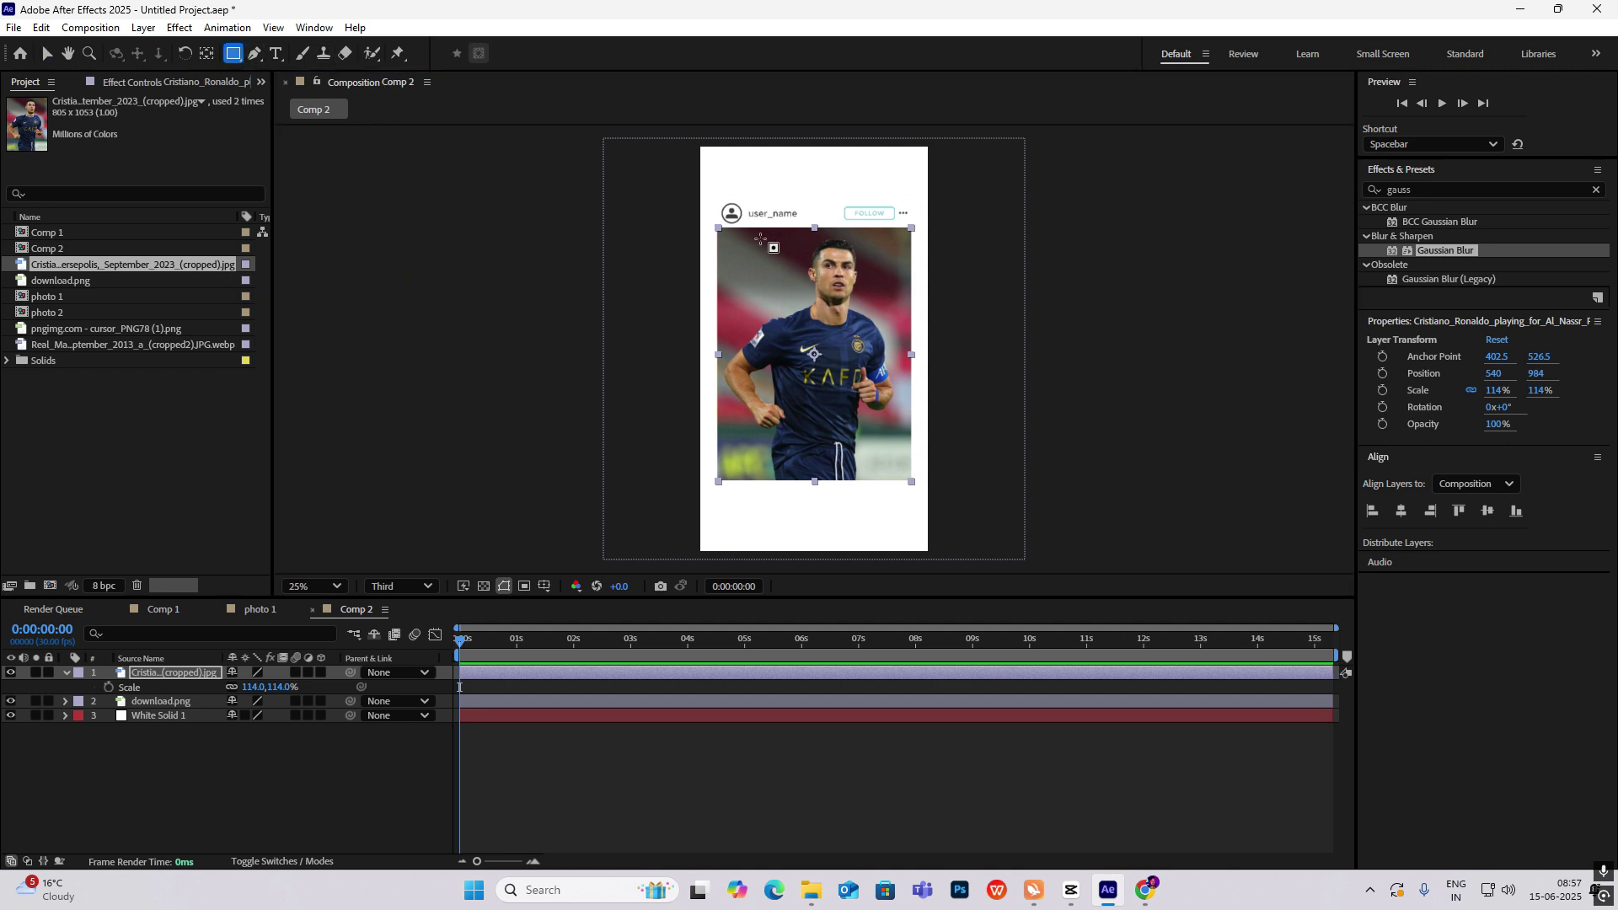
drag(727, 236, 902, 414)
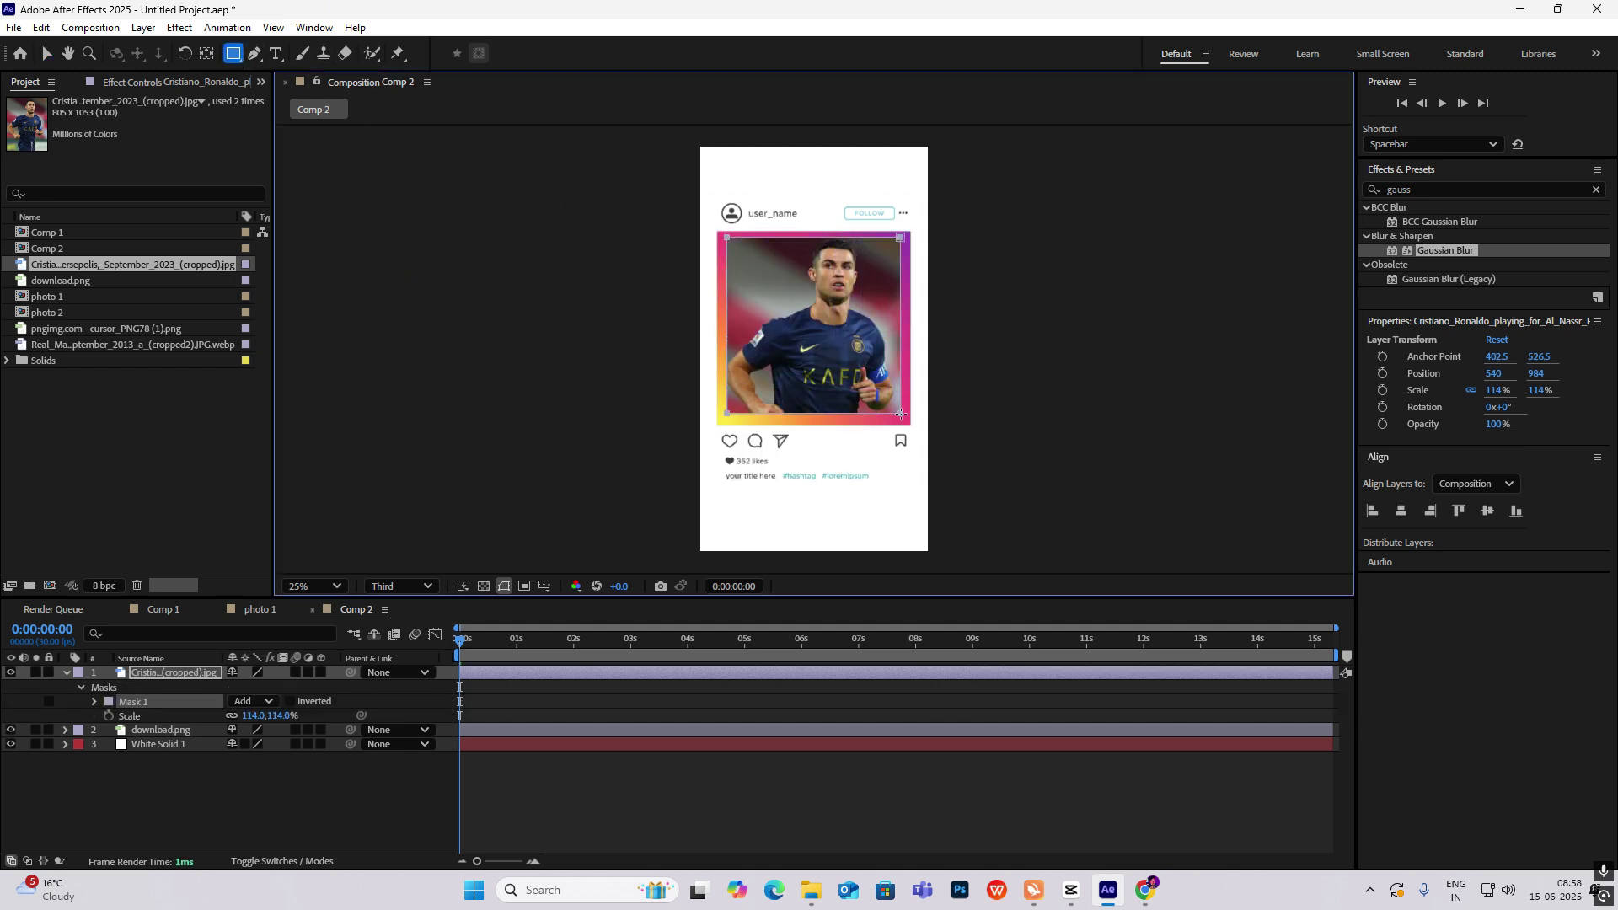
scroll(822, 326, up, 2)
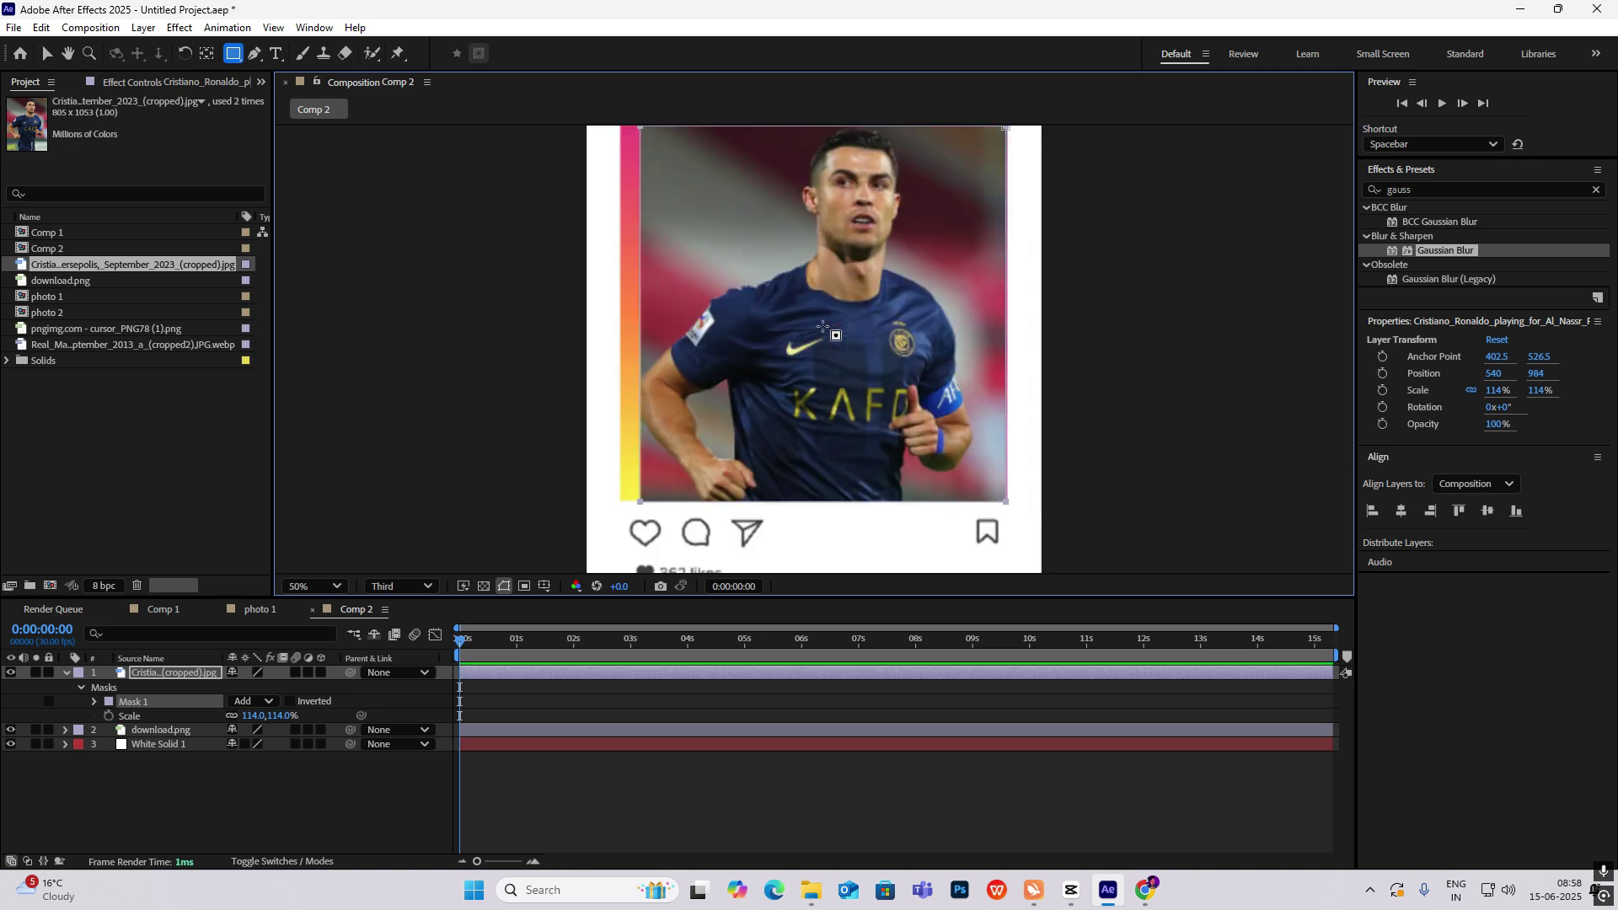
key(v)
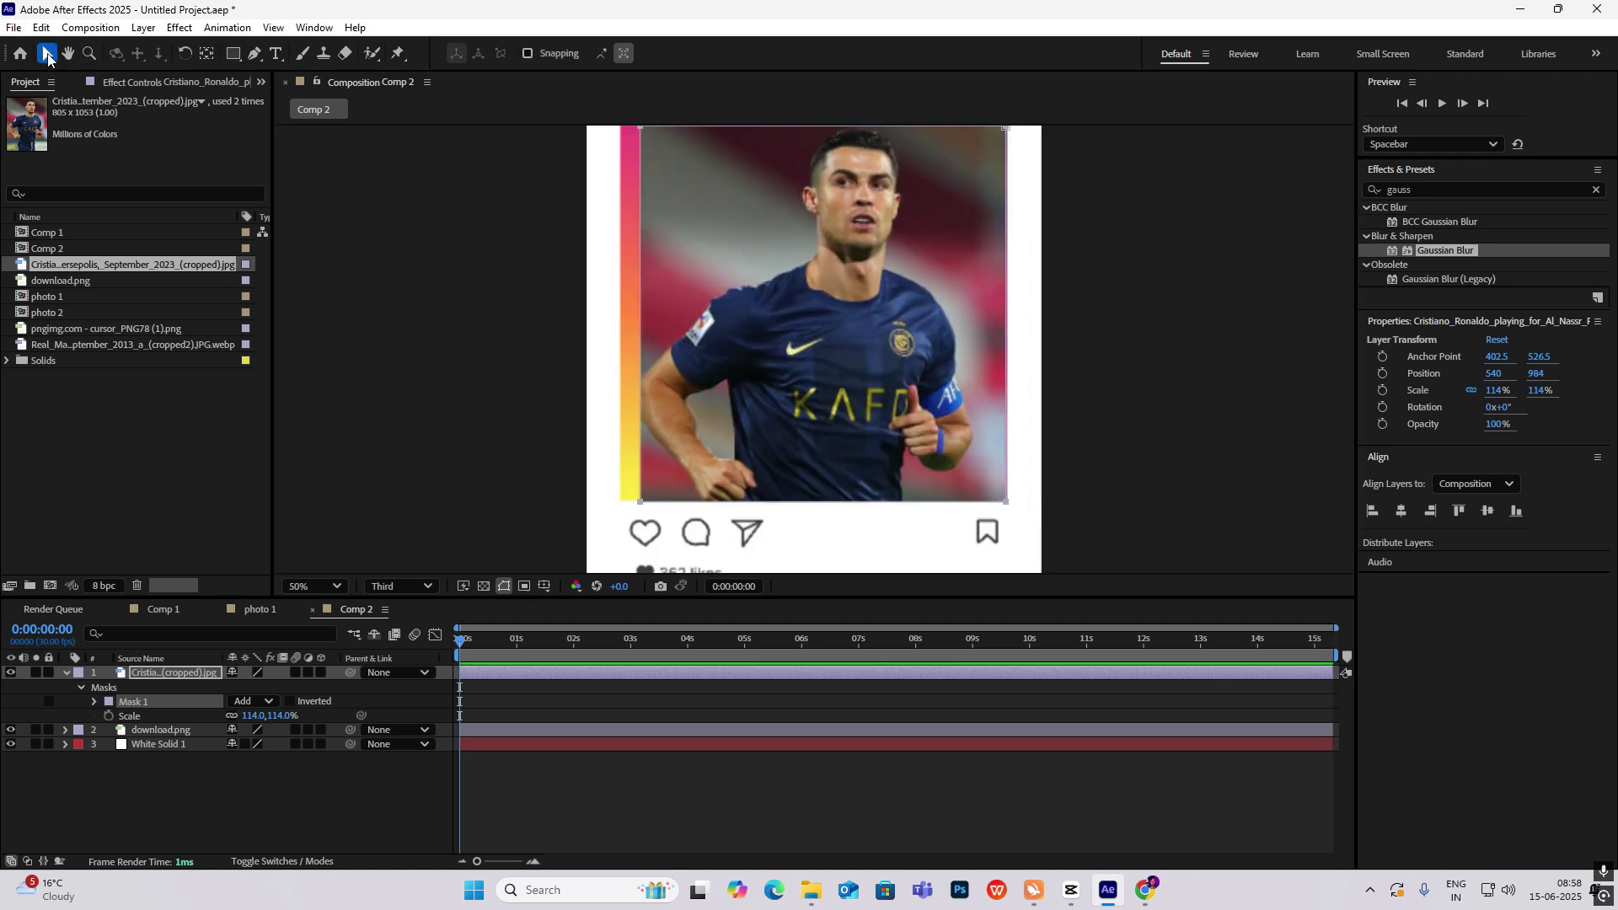
click(93, 701)
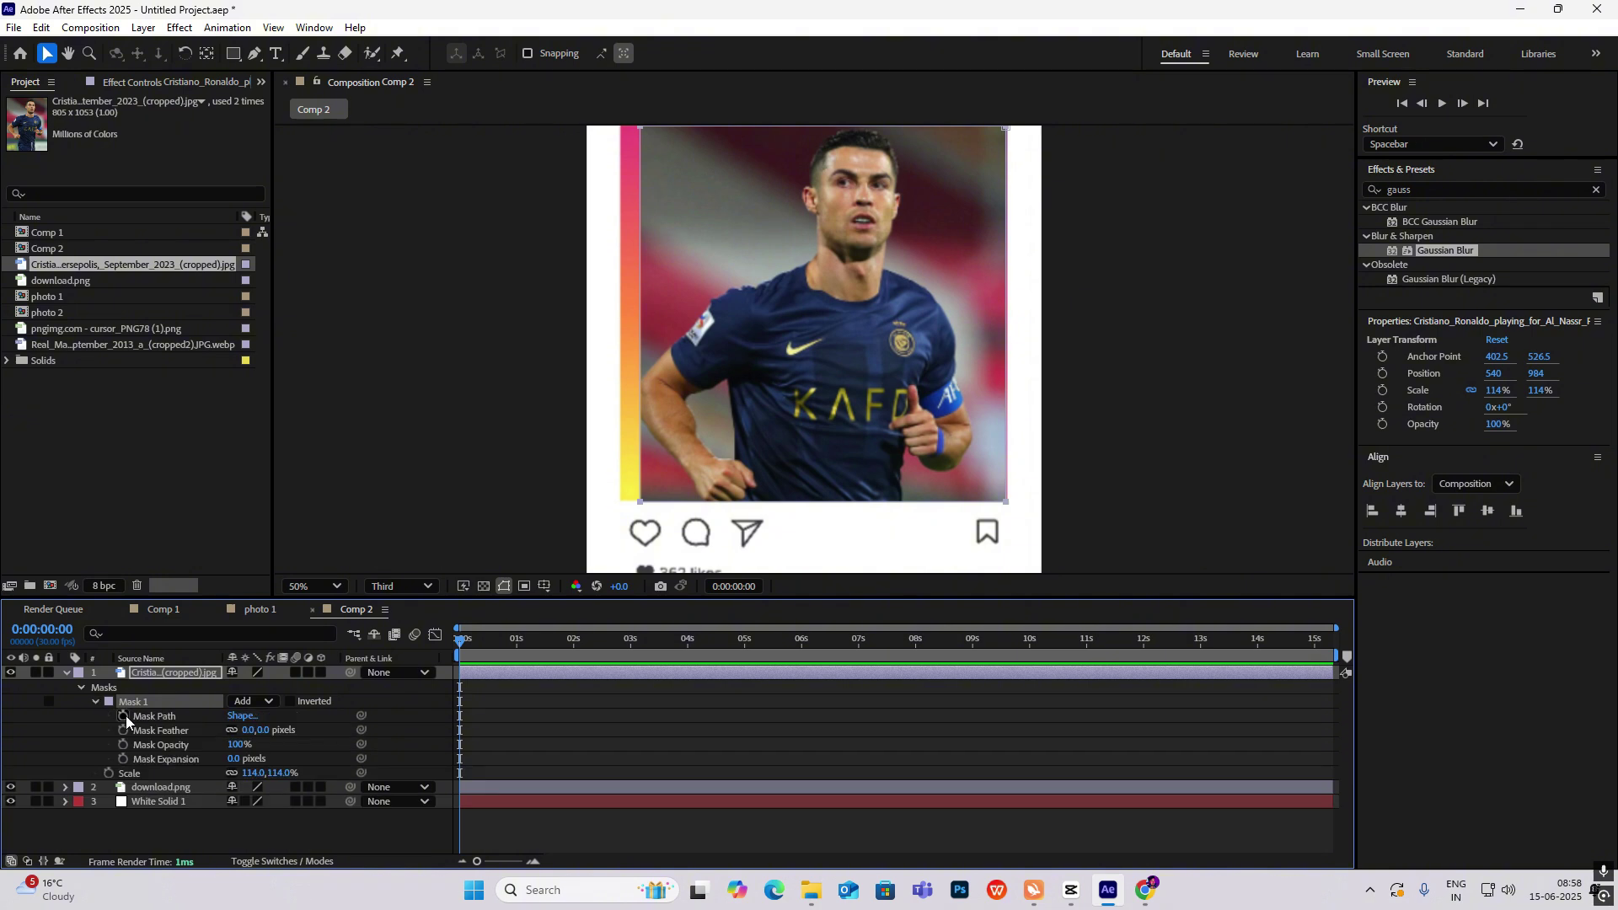
key(comma)
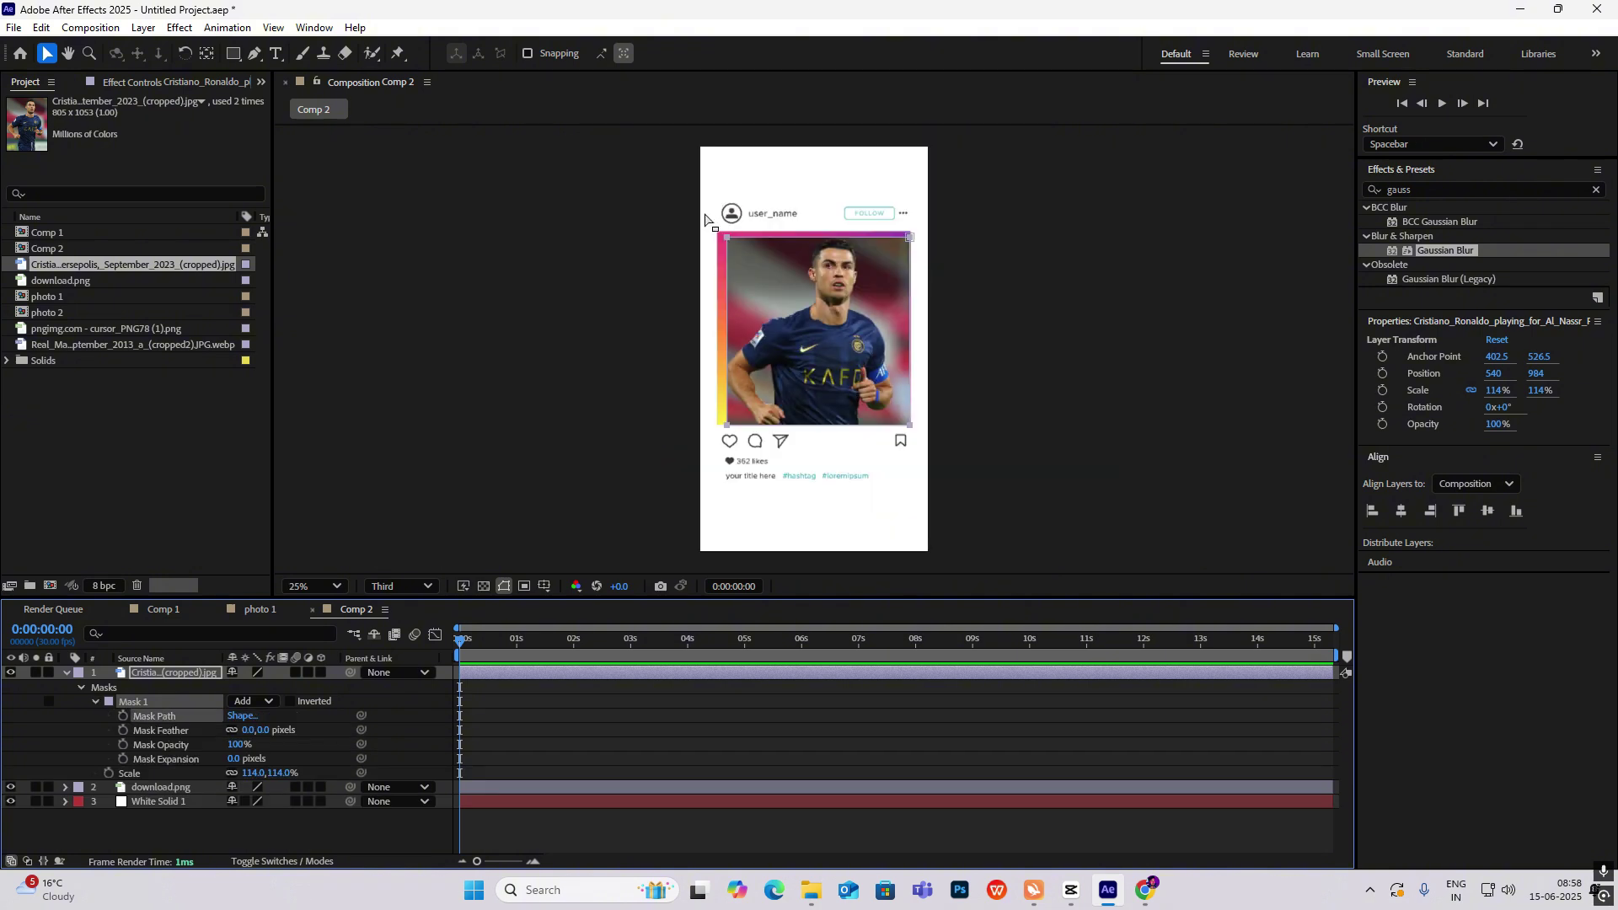
drag(705, 214, 765, 445)
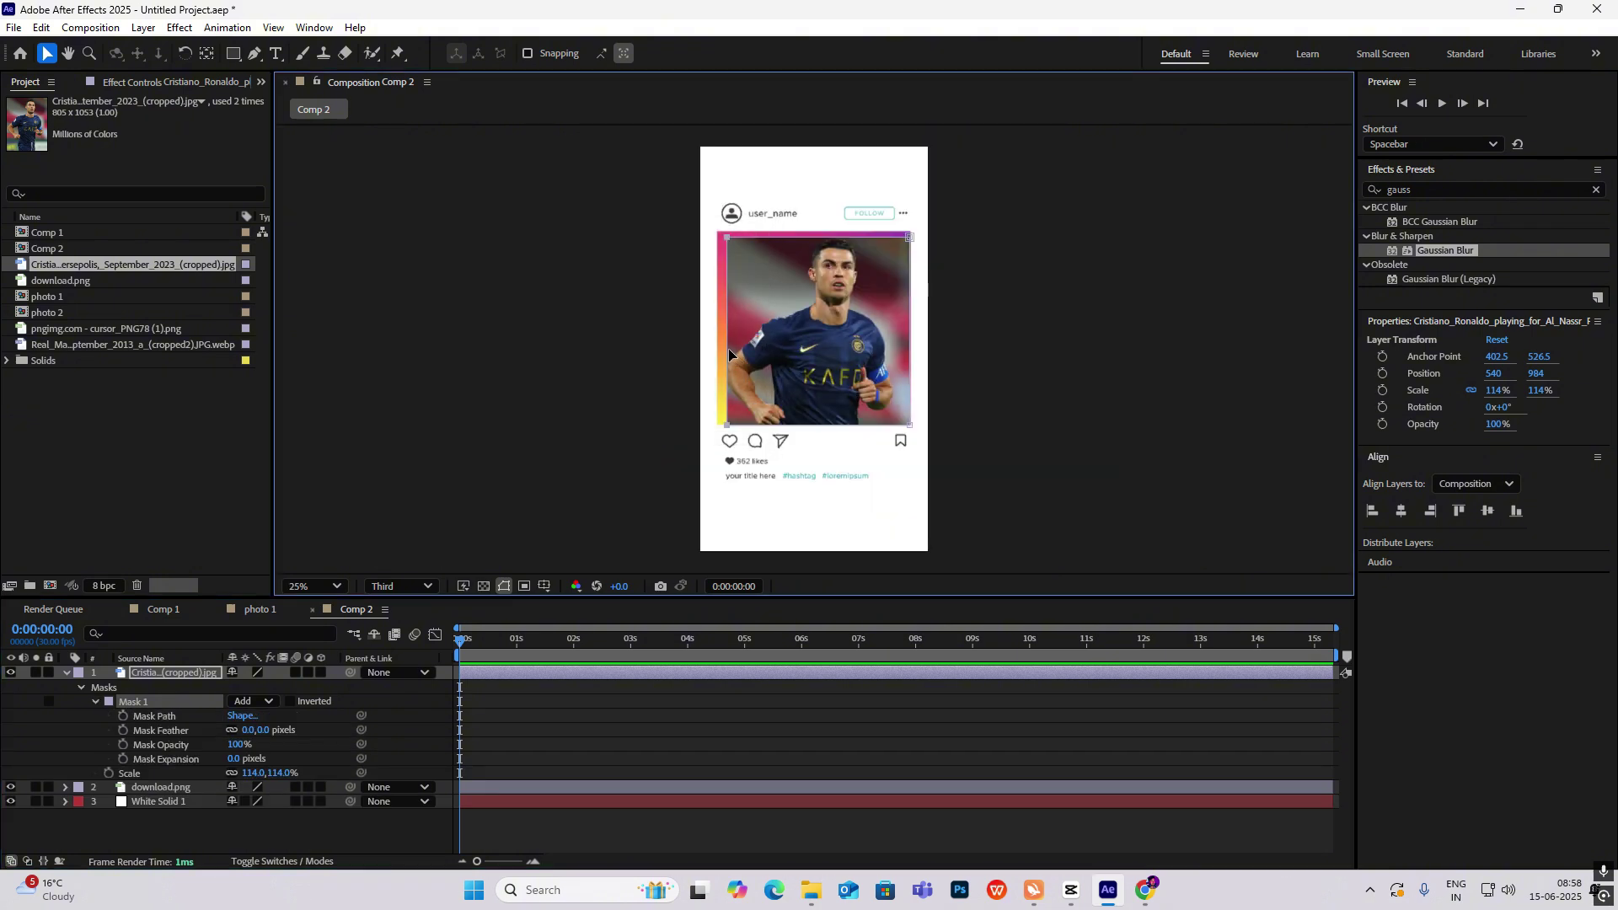
drag(728, 347, 718, 351)
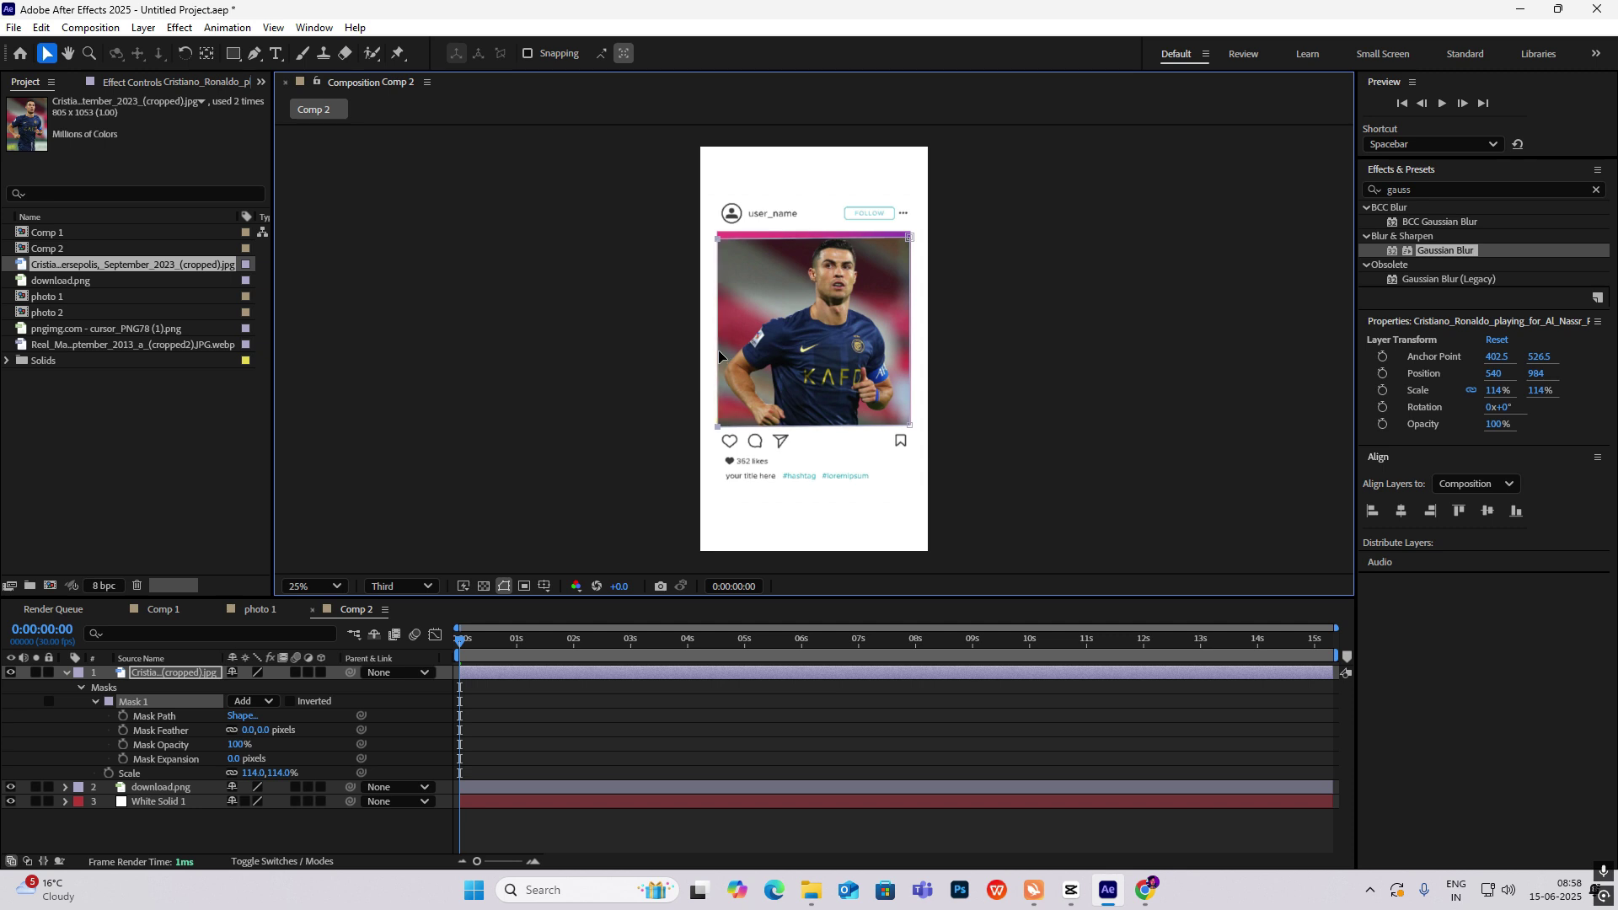
drag(709, 225, 915, 255)
drag(788, 243, 793, 235)
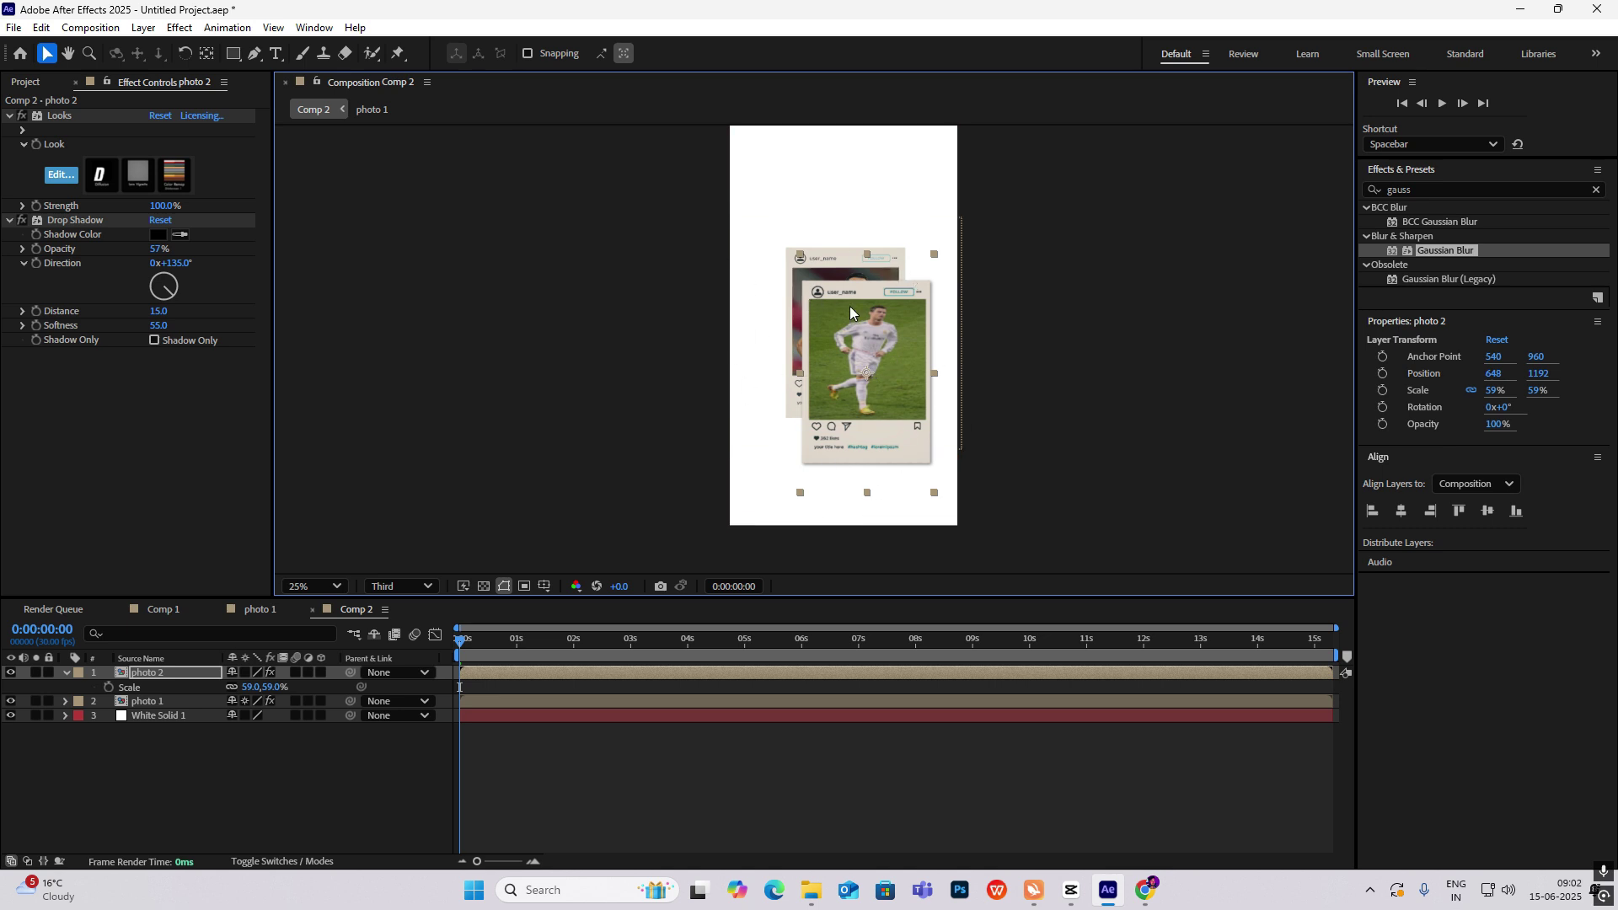
Step: Collapse the photo 2 layer, examine the tilted photo cards at 00:00:01:01 in the CapCut reference clip, and return to After Effects
click(66, 673)
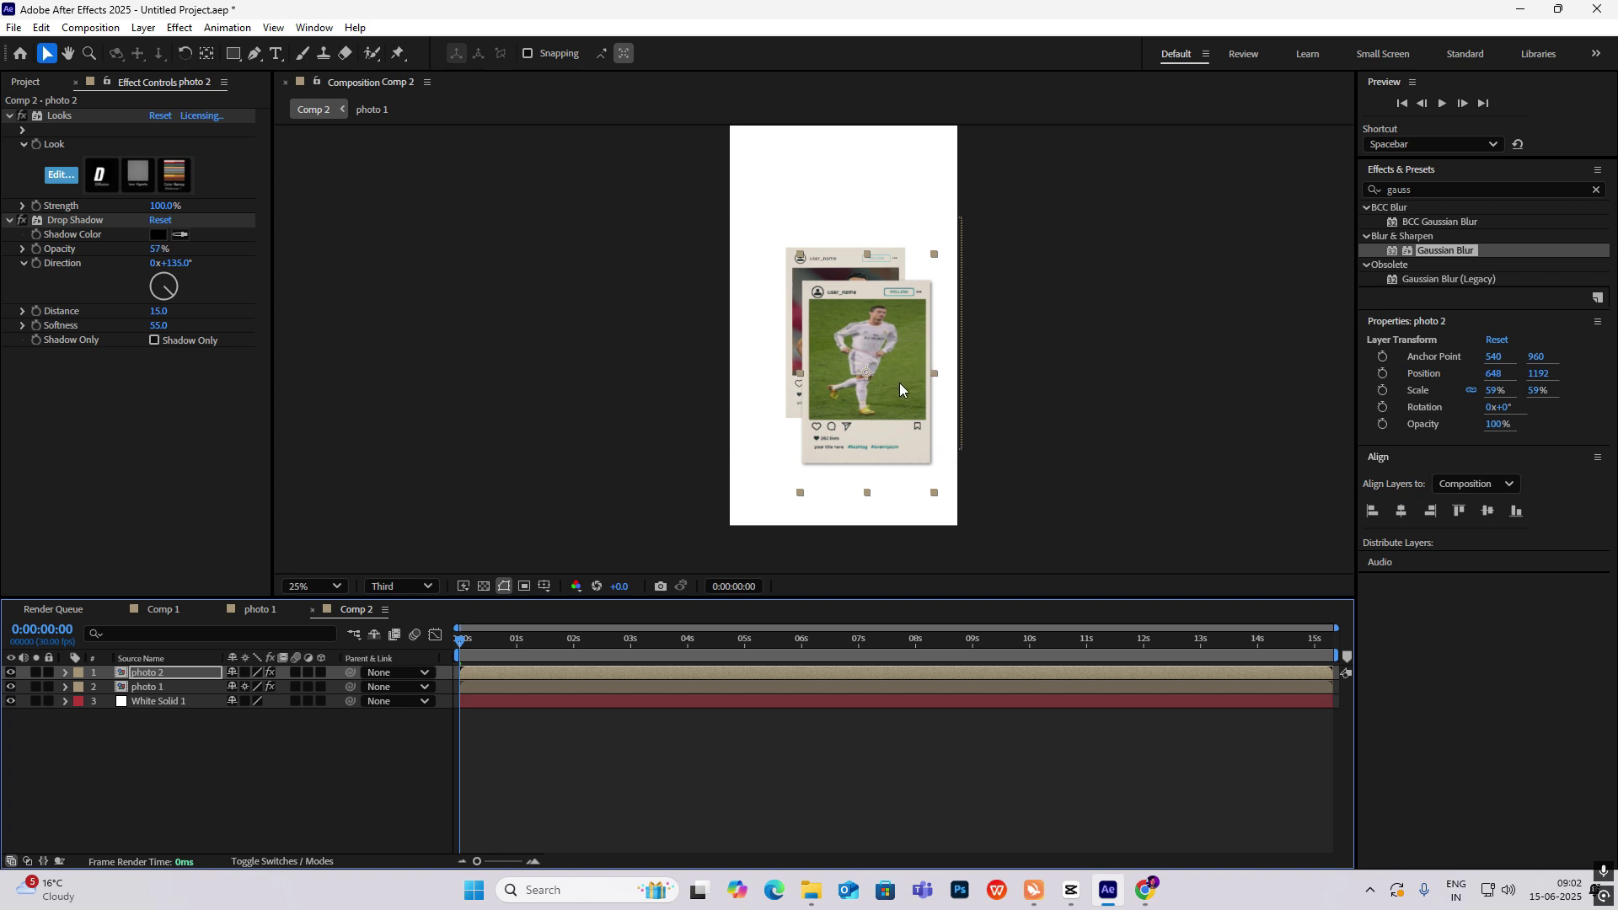
click(1076, 890)
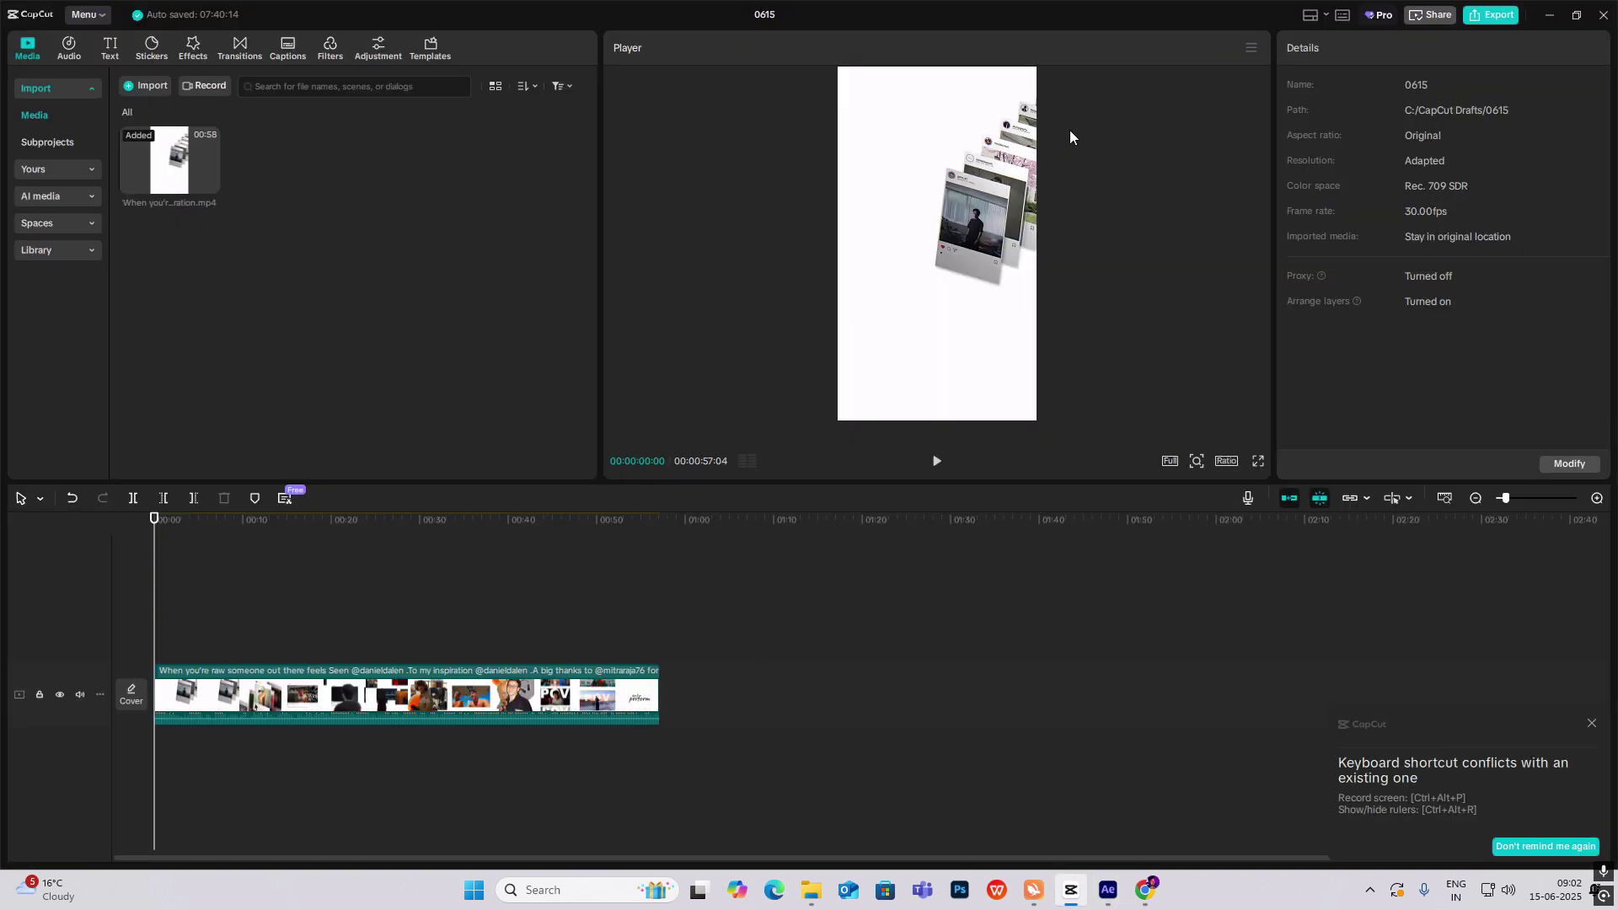
drag(154, 638, 163, 636)
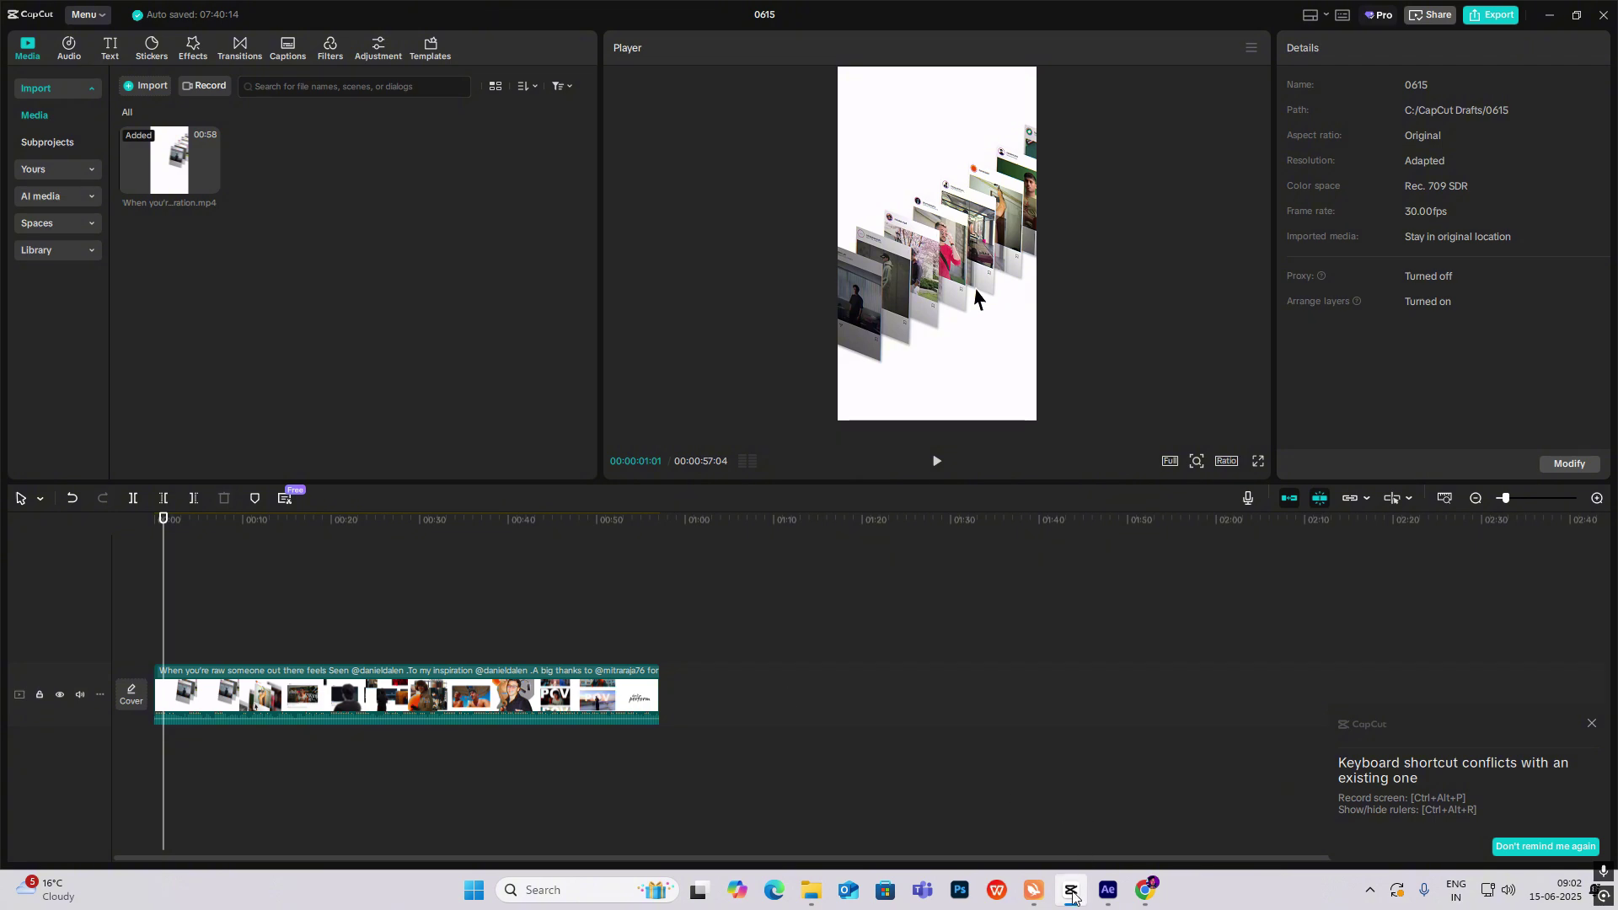
click(1111, 892)
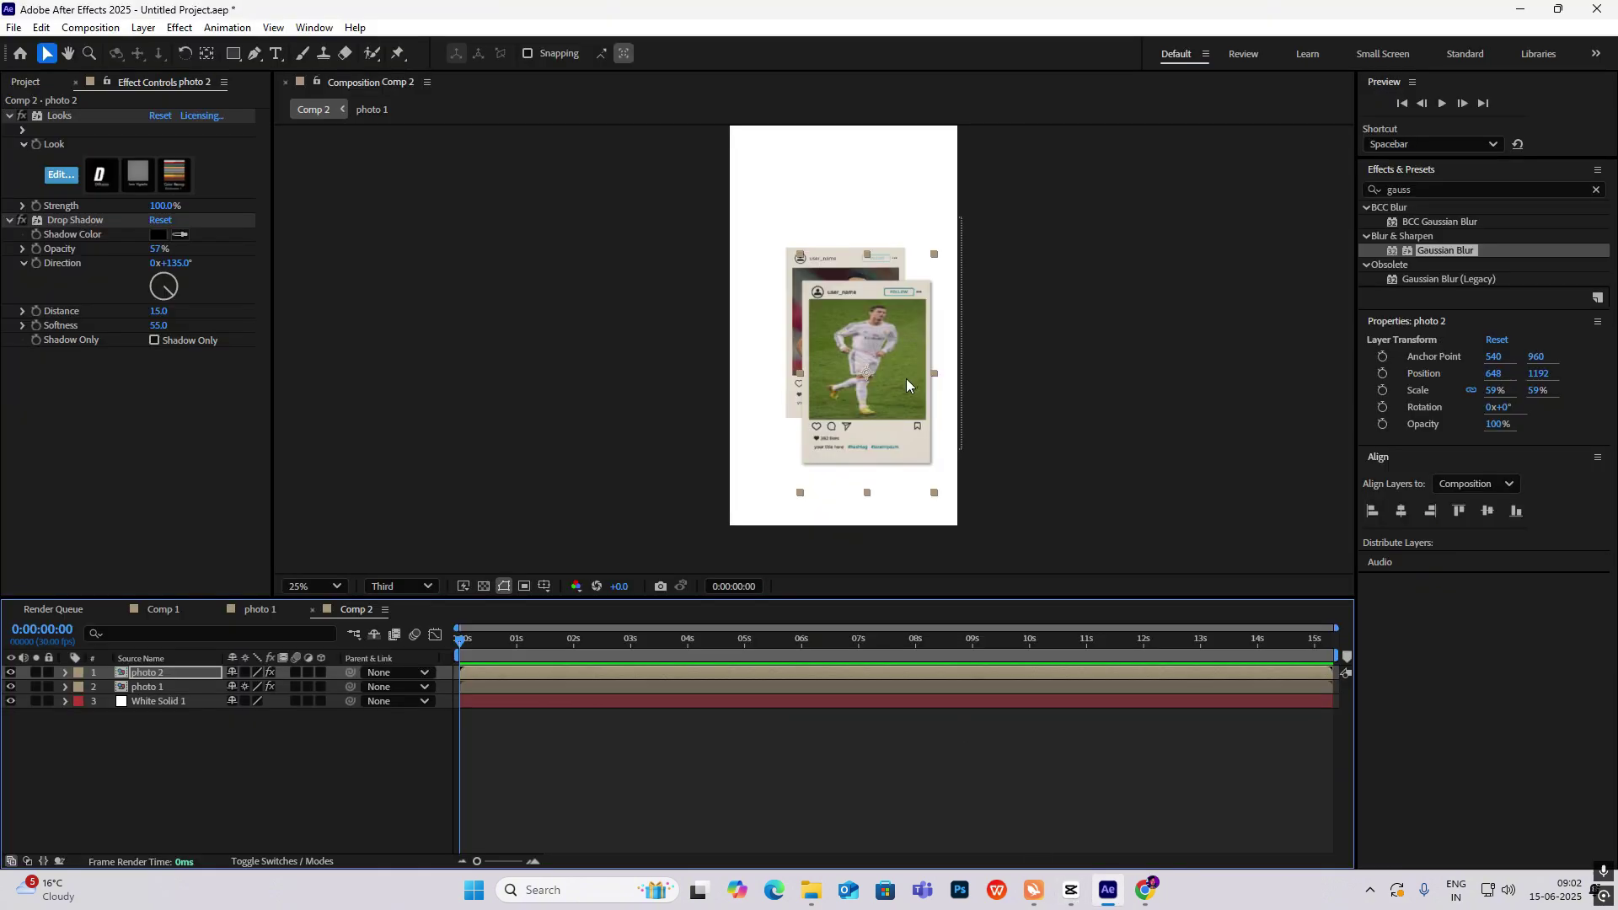
Step: Make photo 2 and photo 1 3D layers and reveal the rotation properties of both
click(322, 672)
click(322, 687)
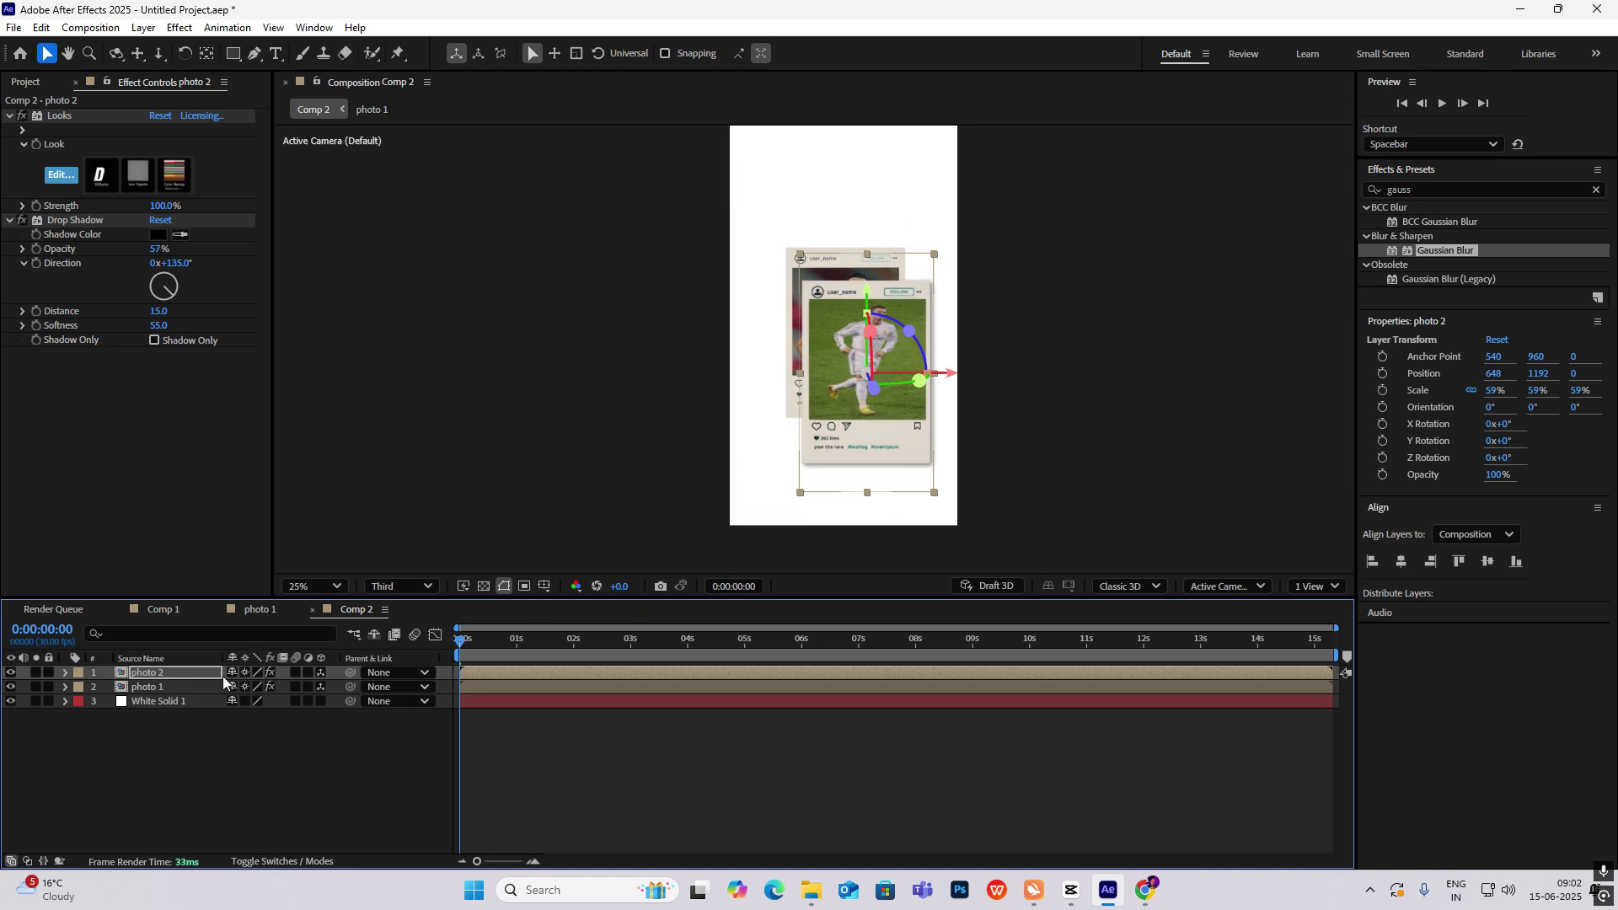
key(r)
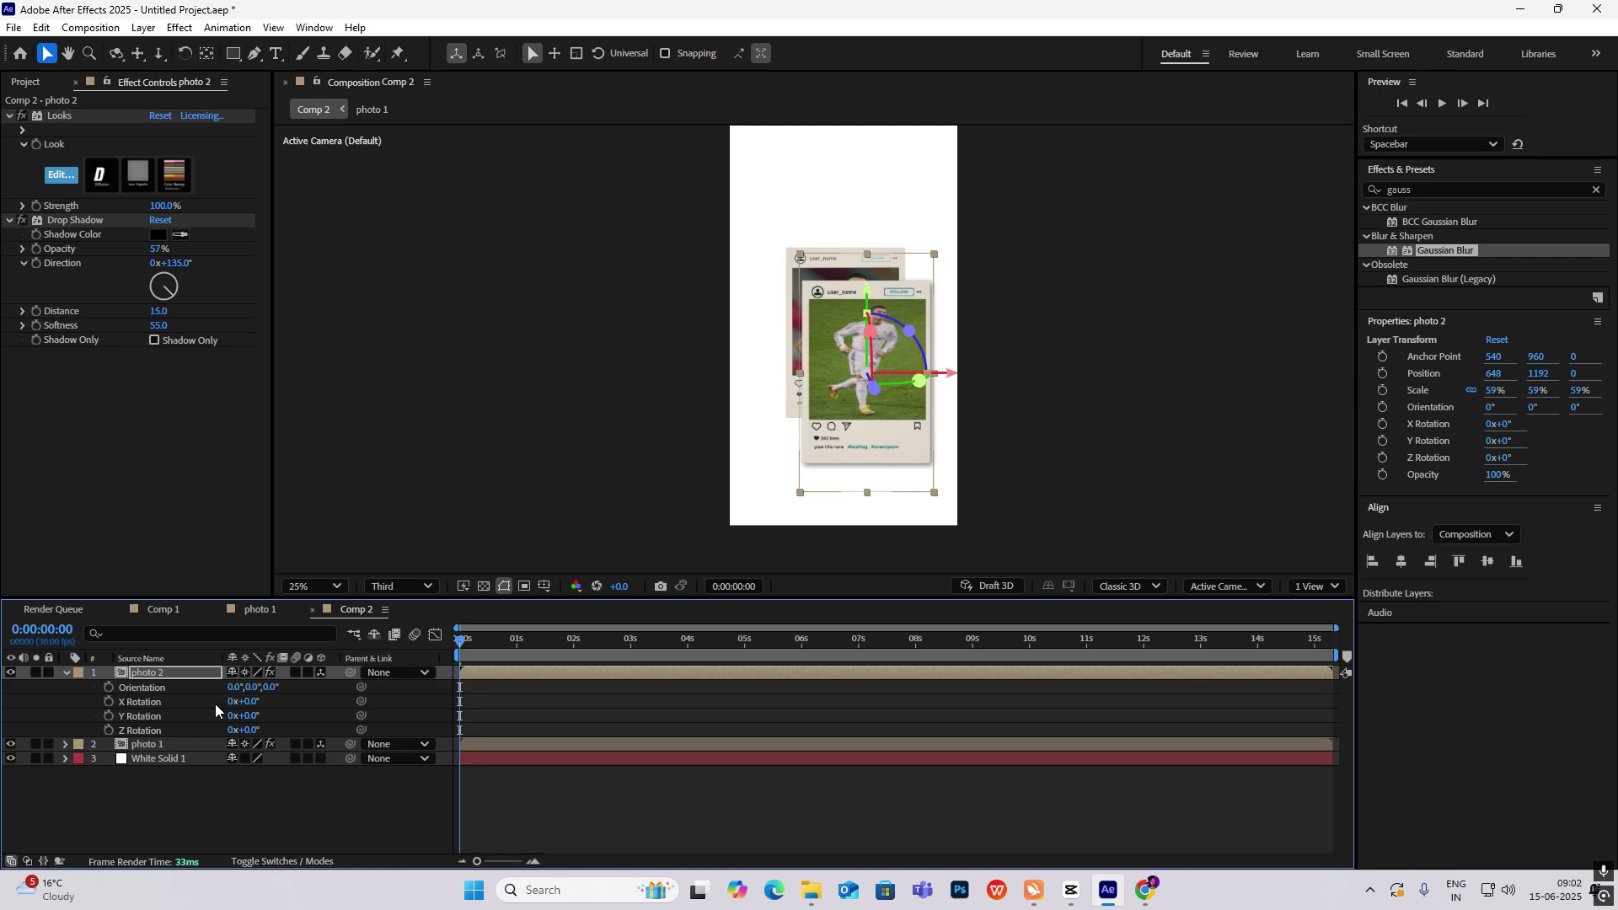
click(162, 747)
key(r)
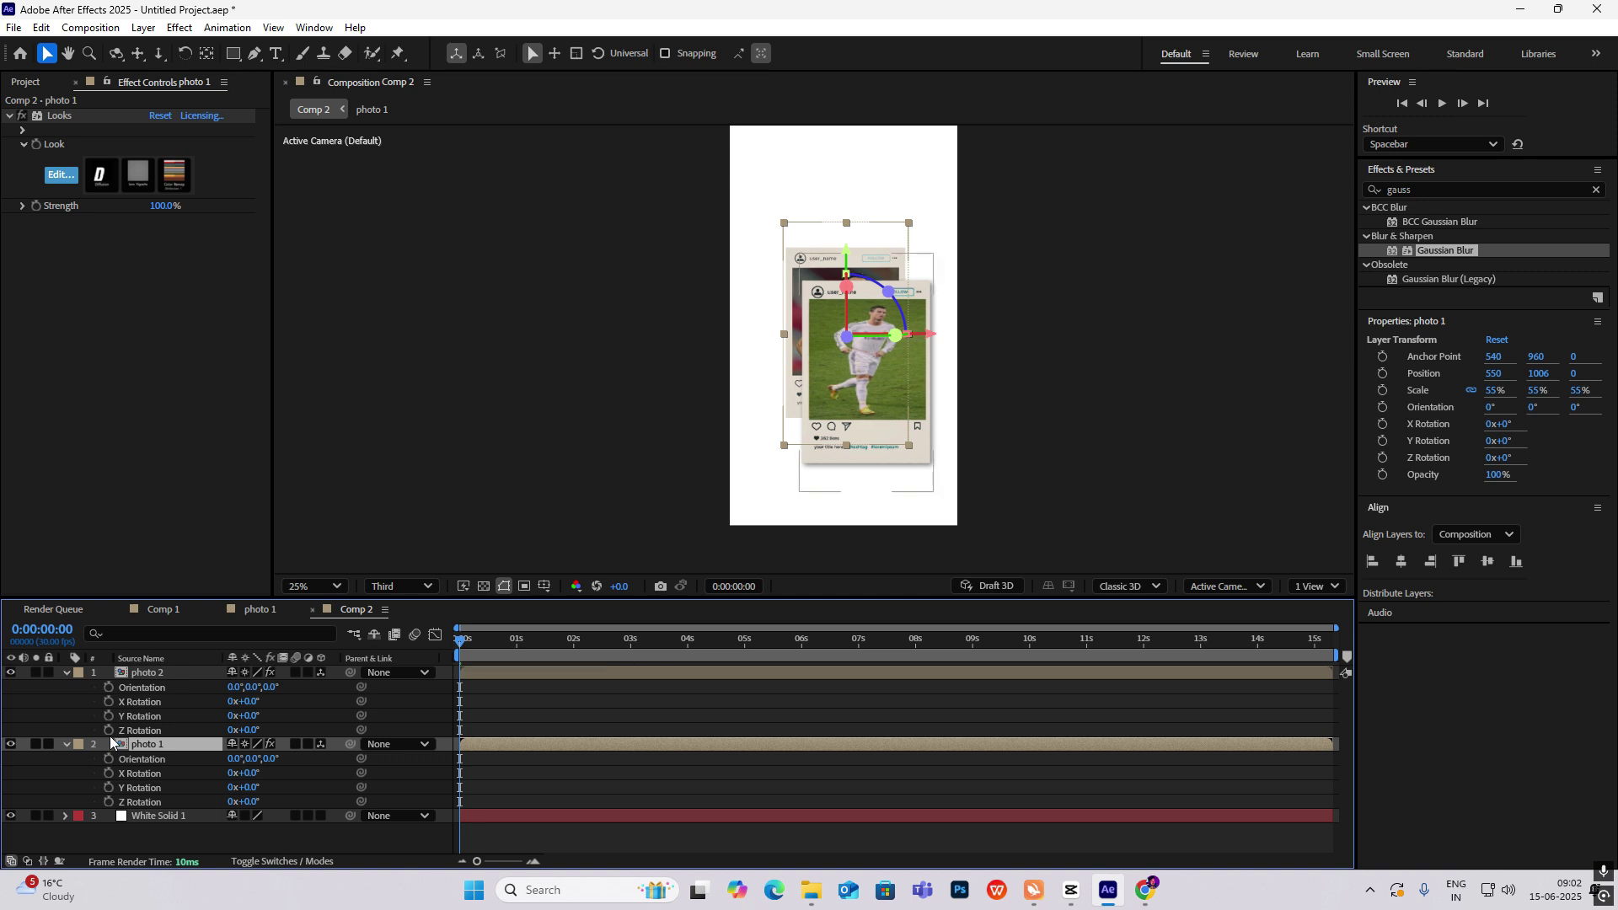
click(165, 674)
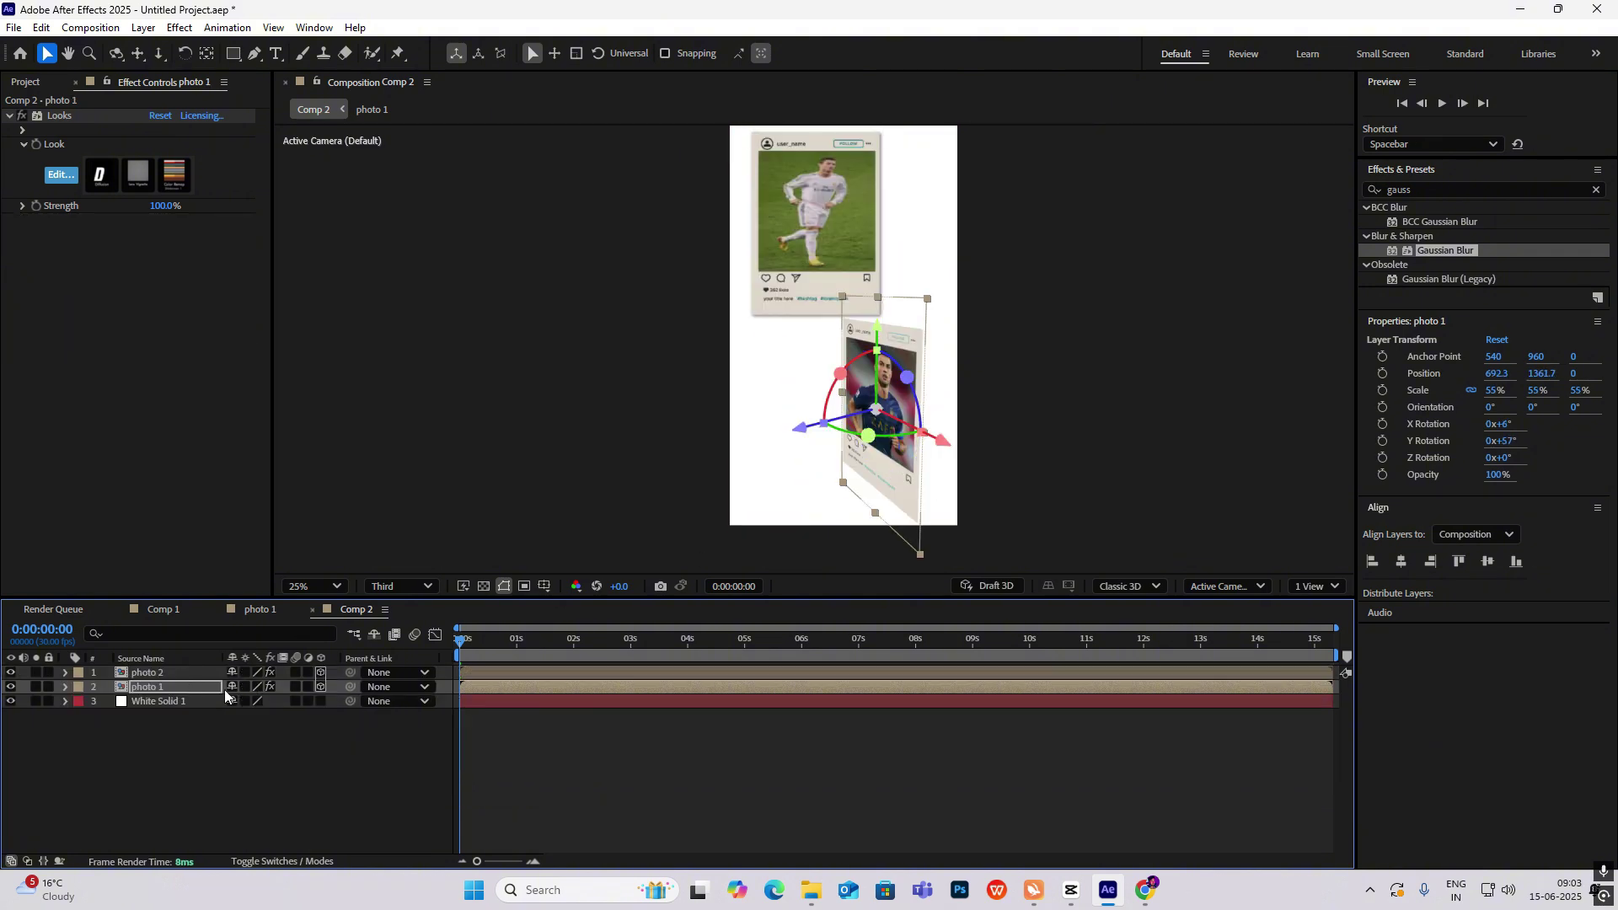
Step: Tilt photo 1 in 3D with orientation 0°, 355°, 9°, X rotation -7°, Y rotation 55° and Z rotation 5°
key(r)
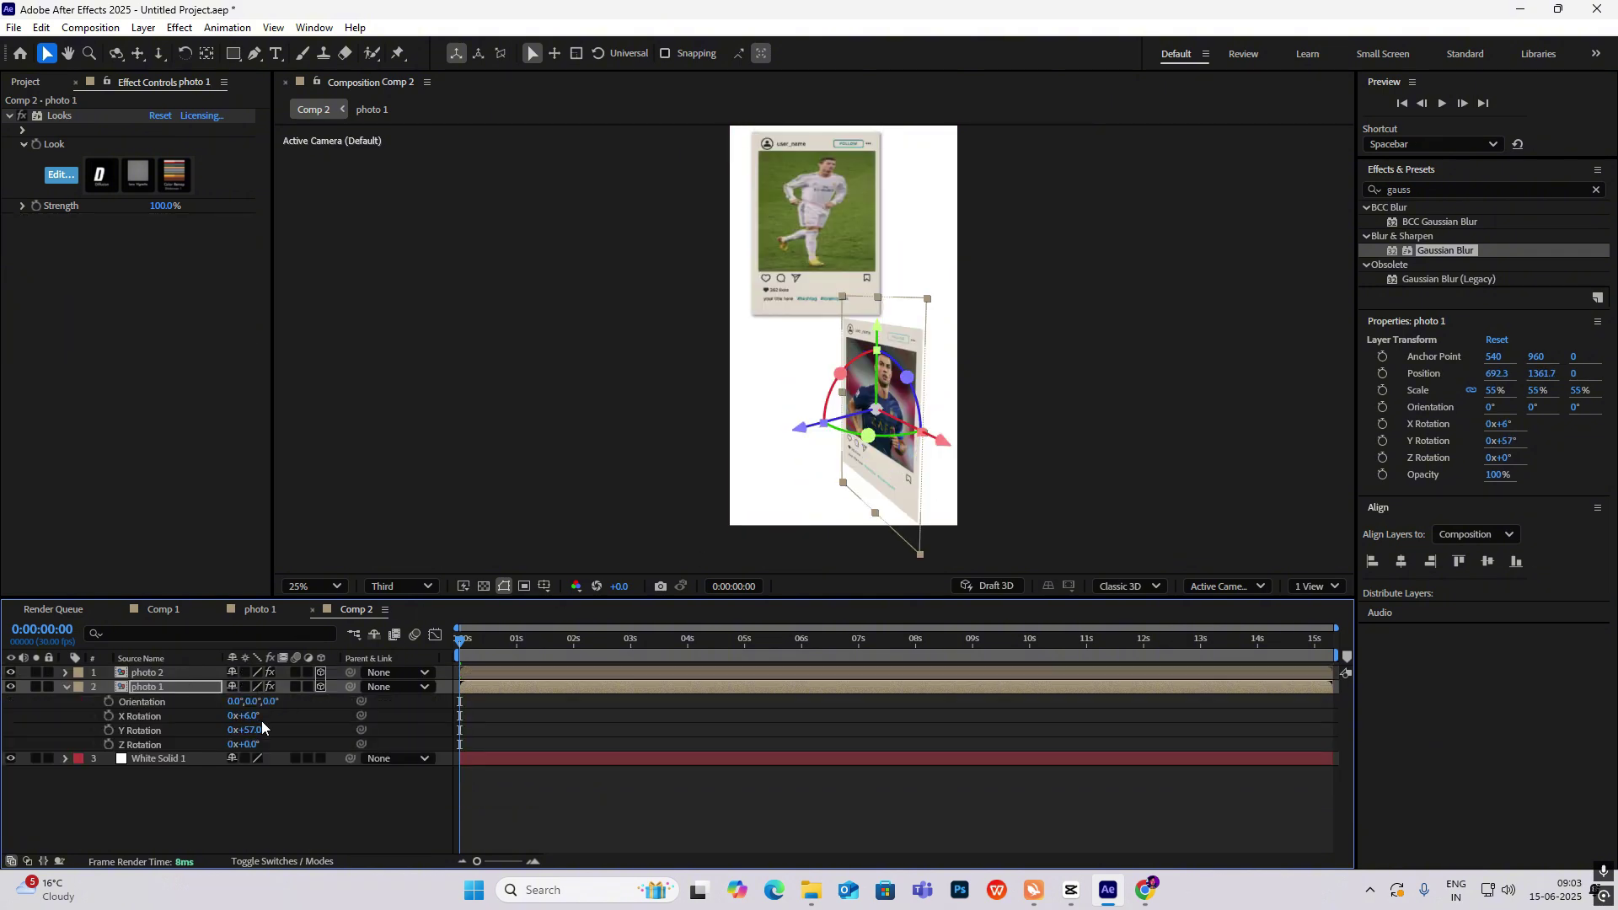
drag(253, 730, 252, 730)
drag(250, 744, 254, 745)
drag(256, 701, 221, 716)
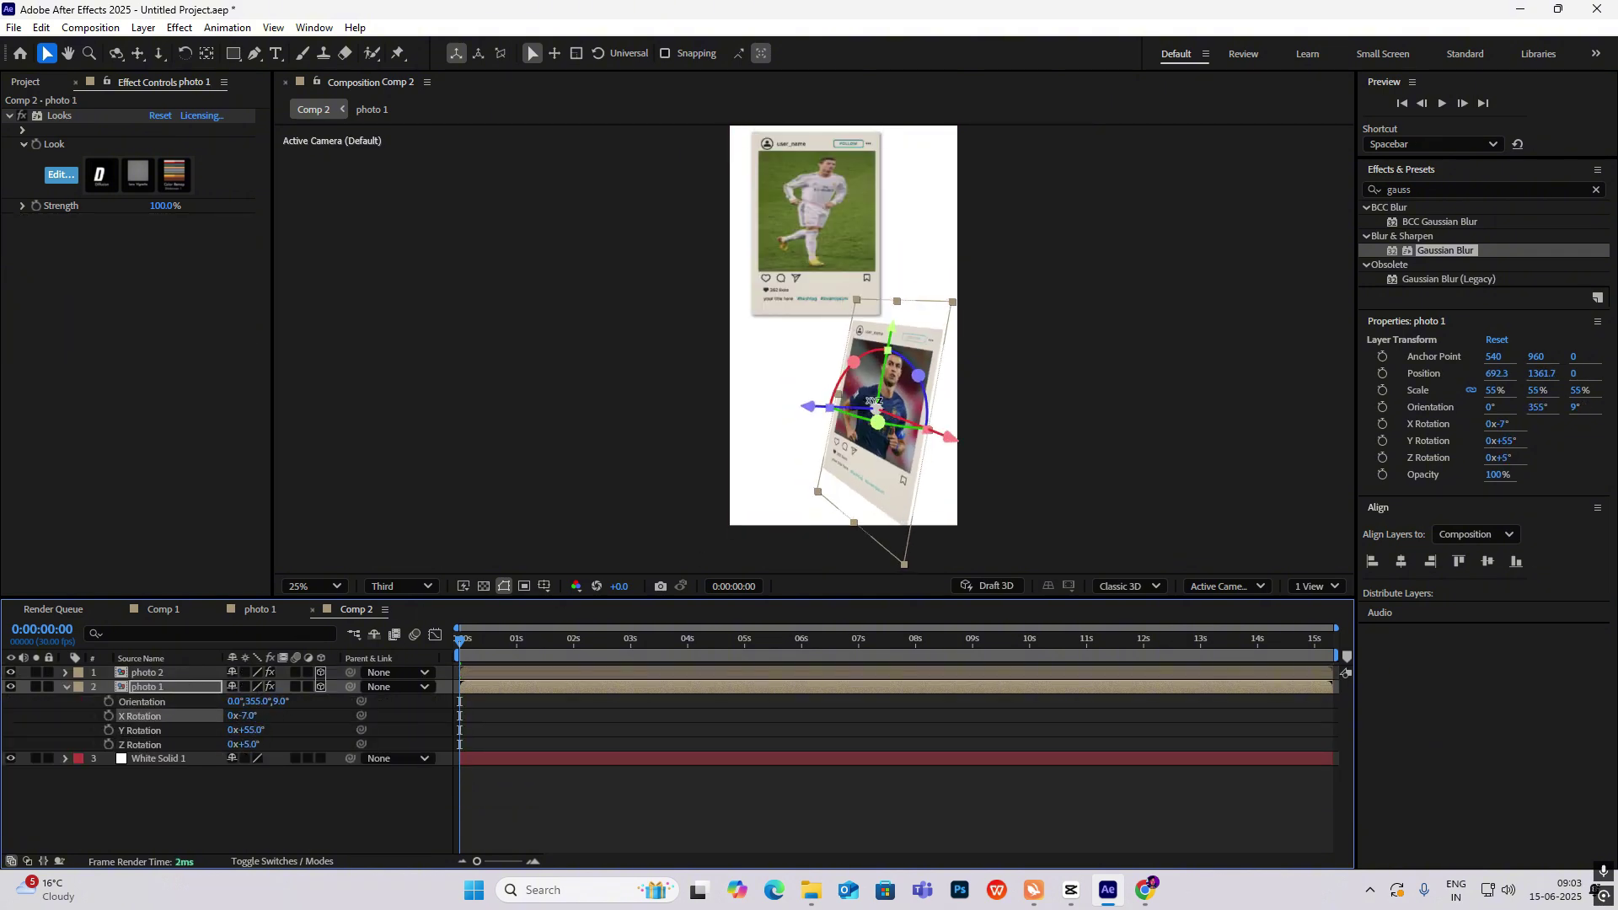
Step: Move photo 2 to about 708, 1096 and set its orientation to 0°, 355°, 9°
click(813, 211)
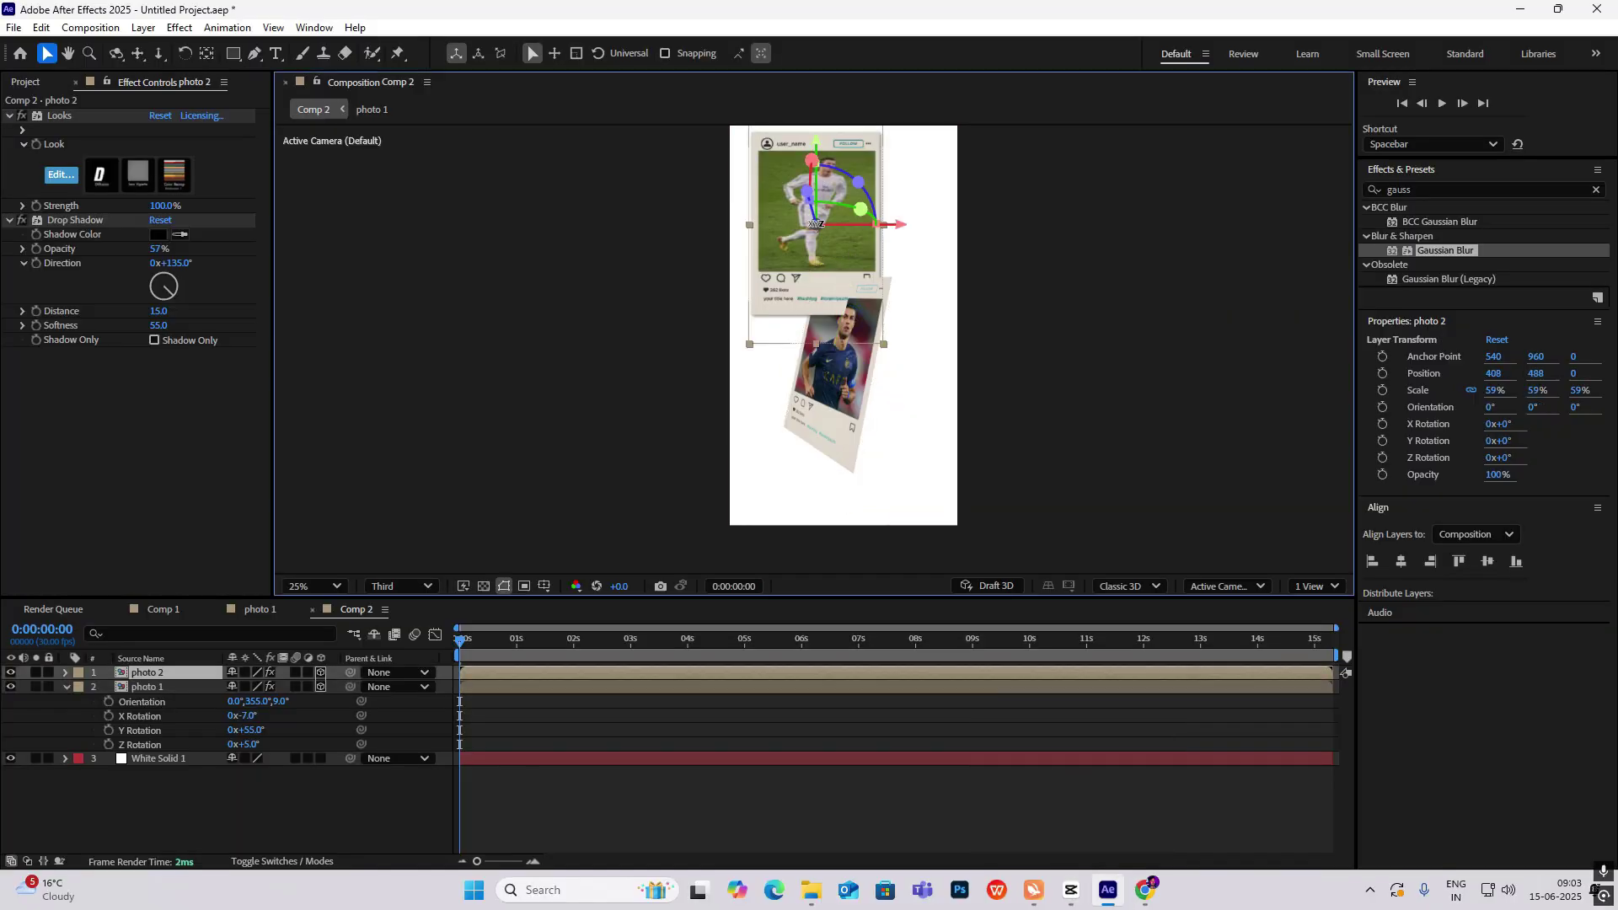
drag(816, 224, 881, 352)
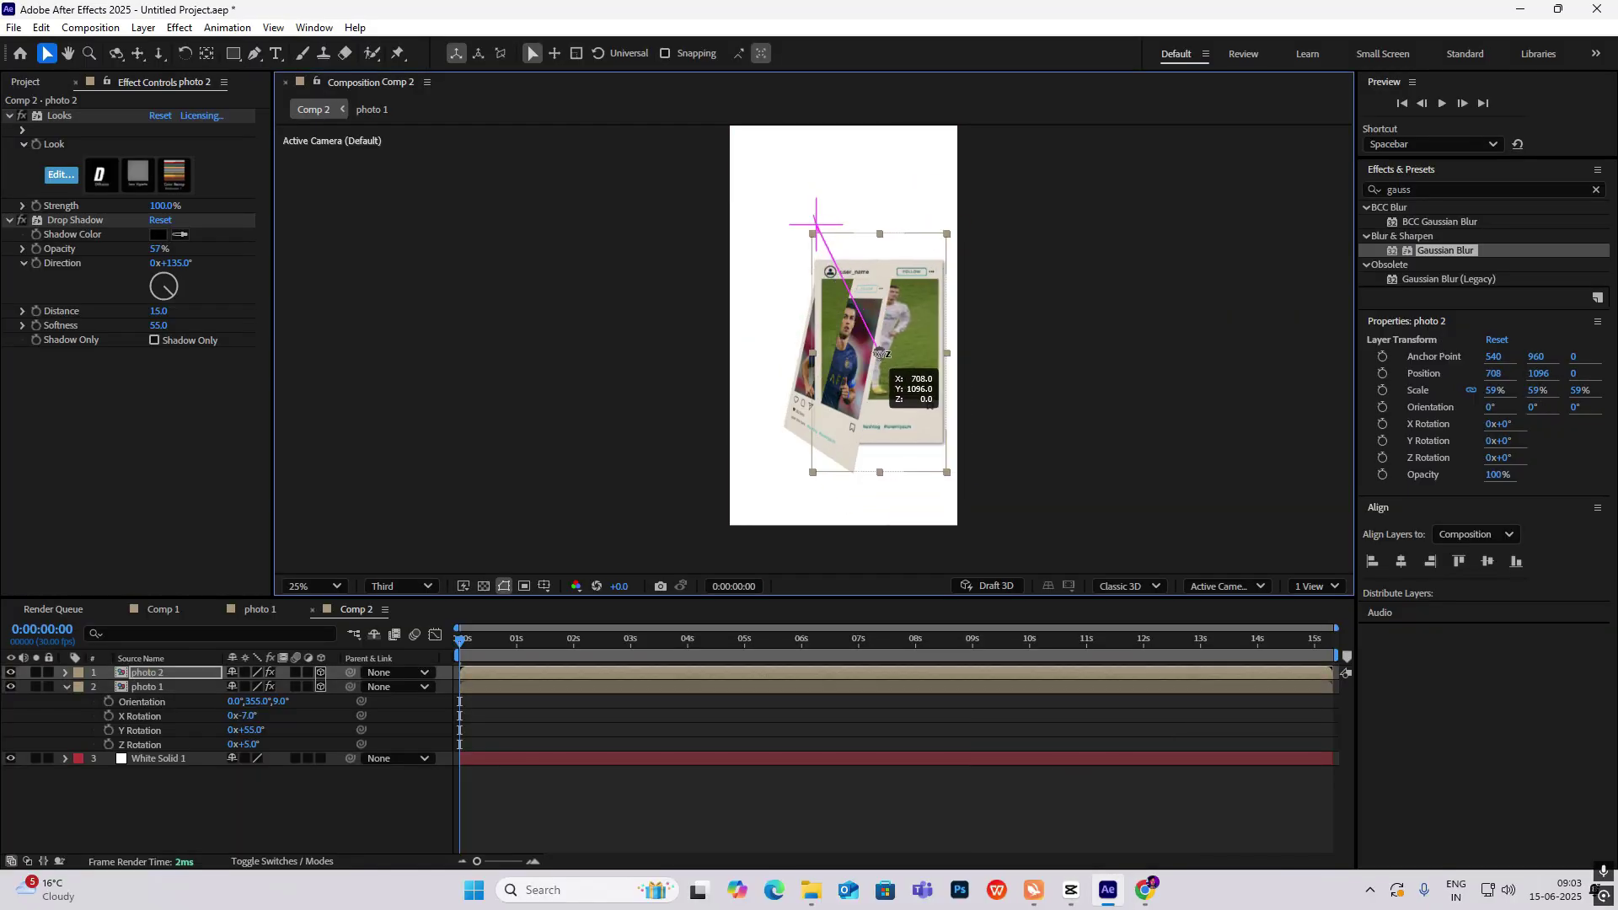
key(r)
click(254, 687)
text(355)
key(Tab)
text(9)
Step: Set photo 2's X rotation to -7°, Y rotation to 55° and Z rotation to 5°
click(301, 710)
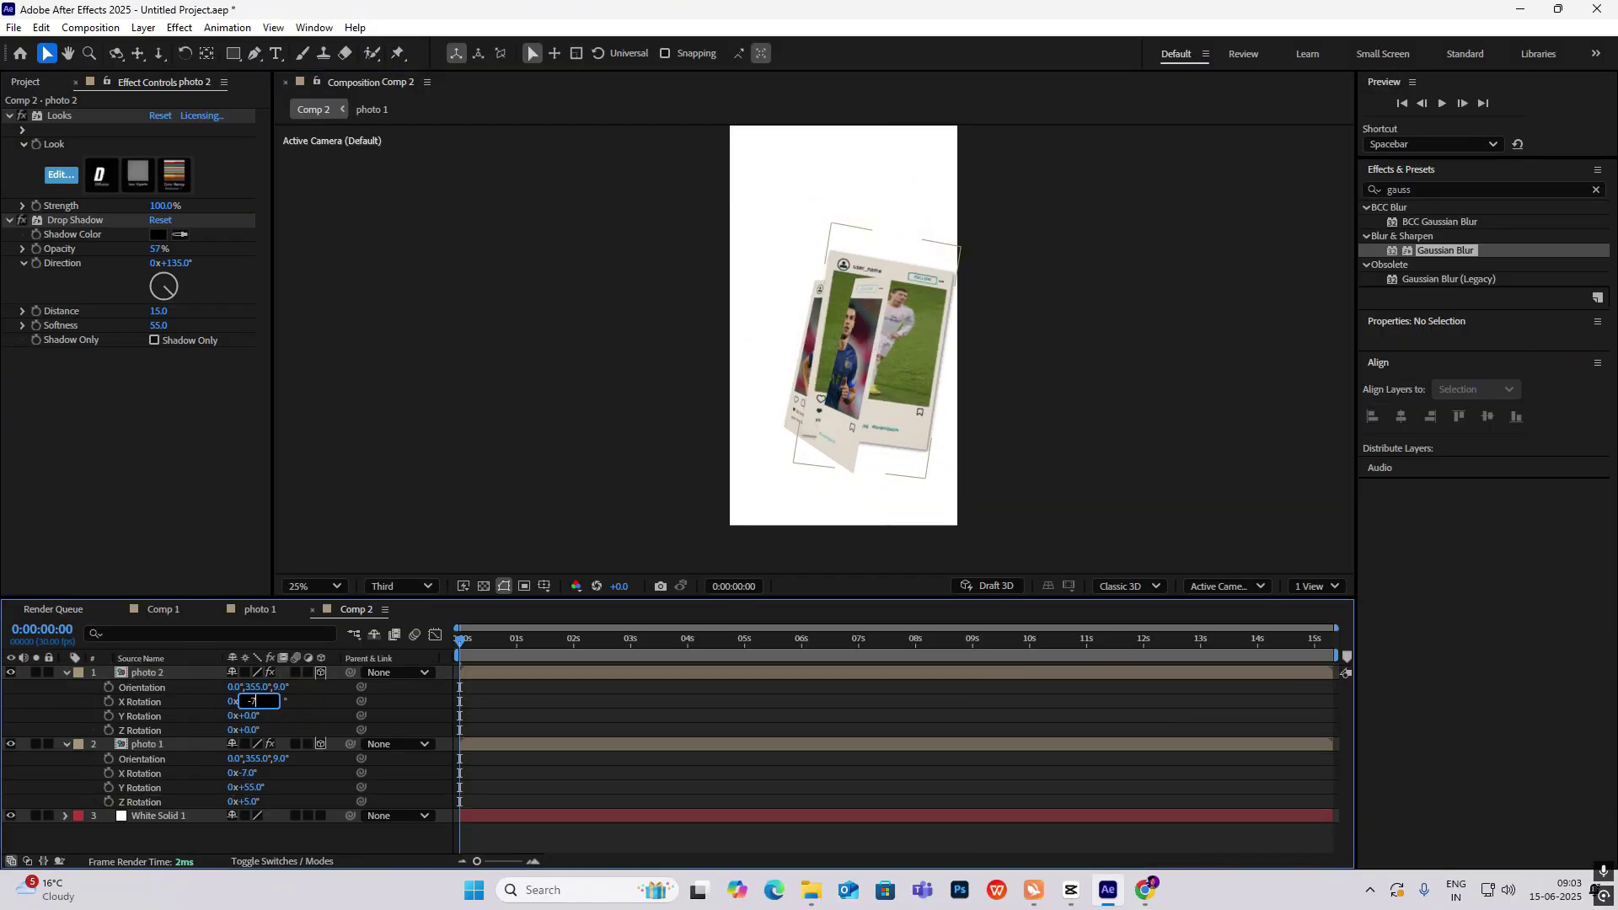
click(251, 716)
text(55)
click(251, 731)
text(5)
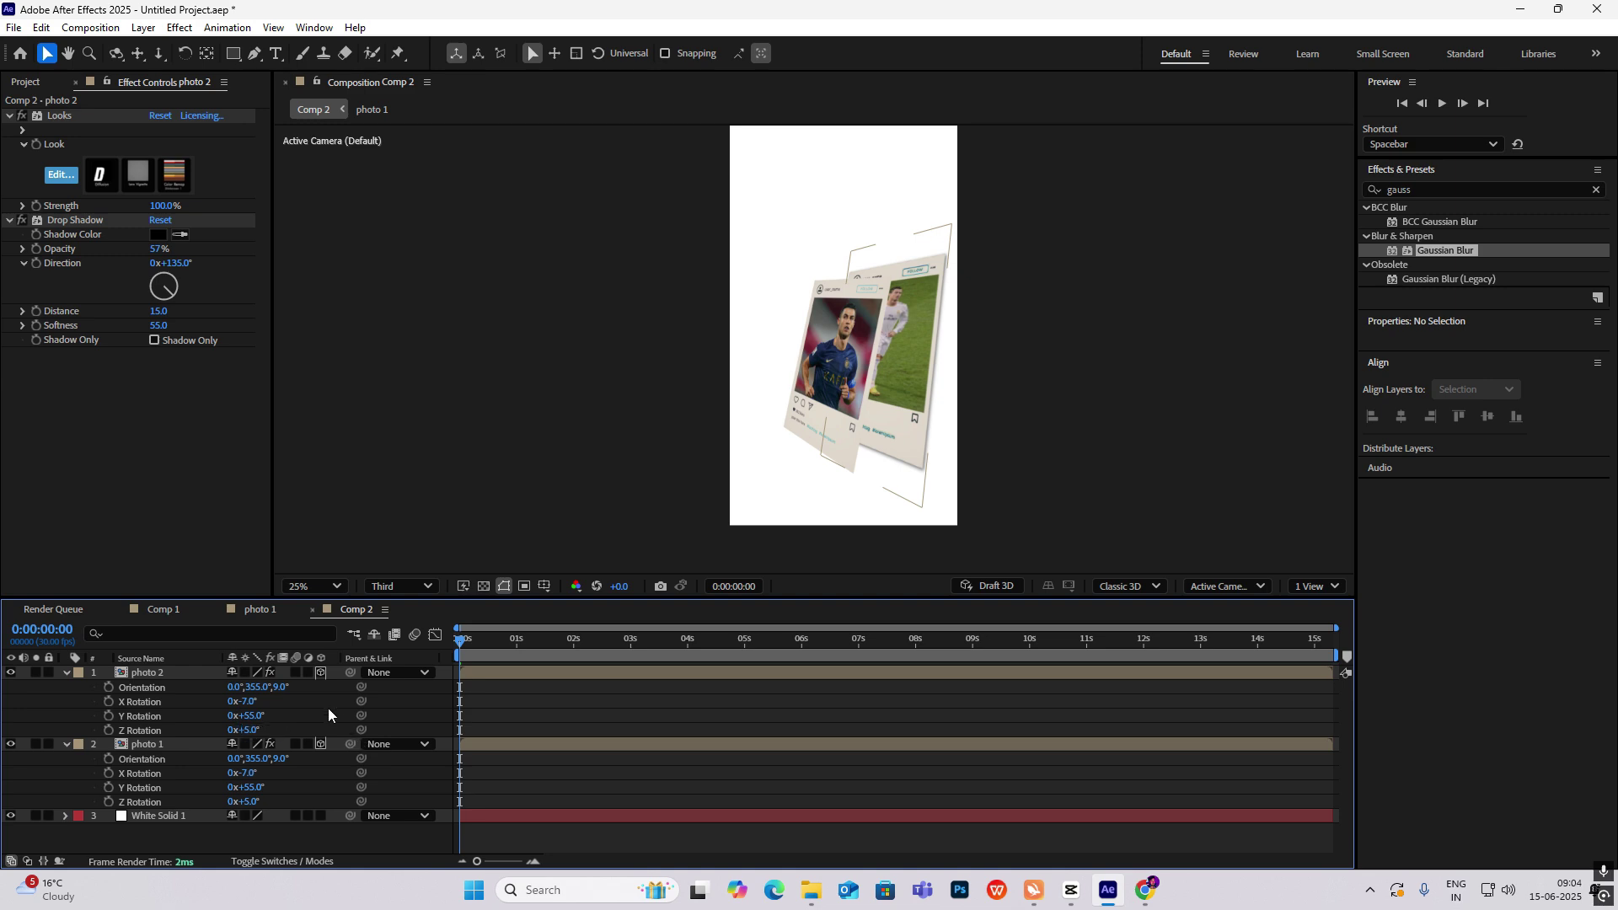
click(327, 708)
Step: Shift photo 2 slightly closer to photo 1 and scale it to 52%
drag(910, 337, 892, 331)
key(s)
drag(270, 688, 245, 731)
click(1112, 896)
click(1112, 896)
Step: Set photo 1's Y rotation to 30° and Z rotation to -3°
drag(251, 745, 230, 745)
click(248, 759)
text(-3)
click(285, 764)
click(196, 662)
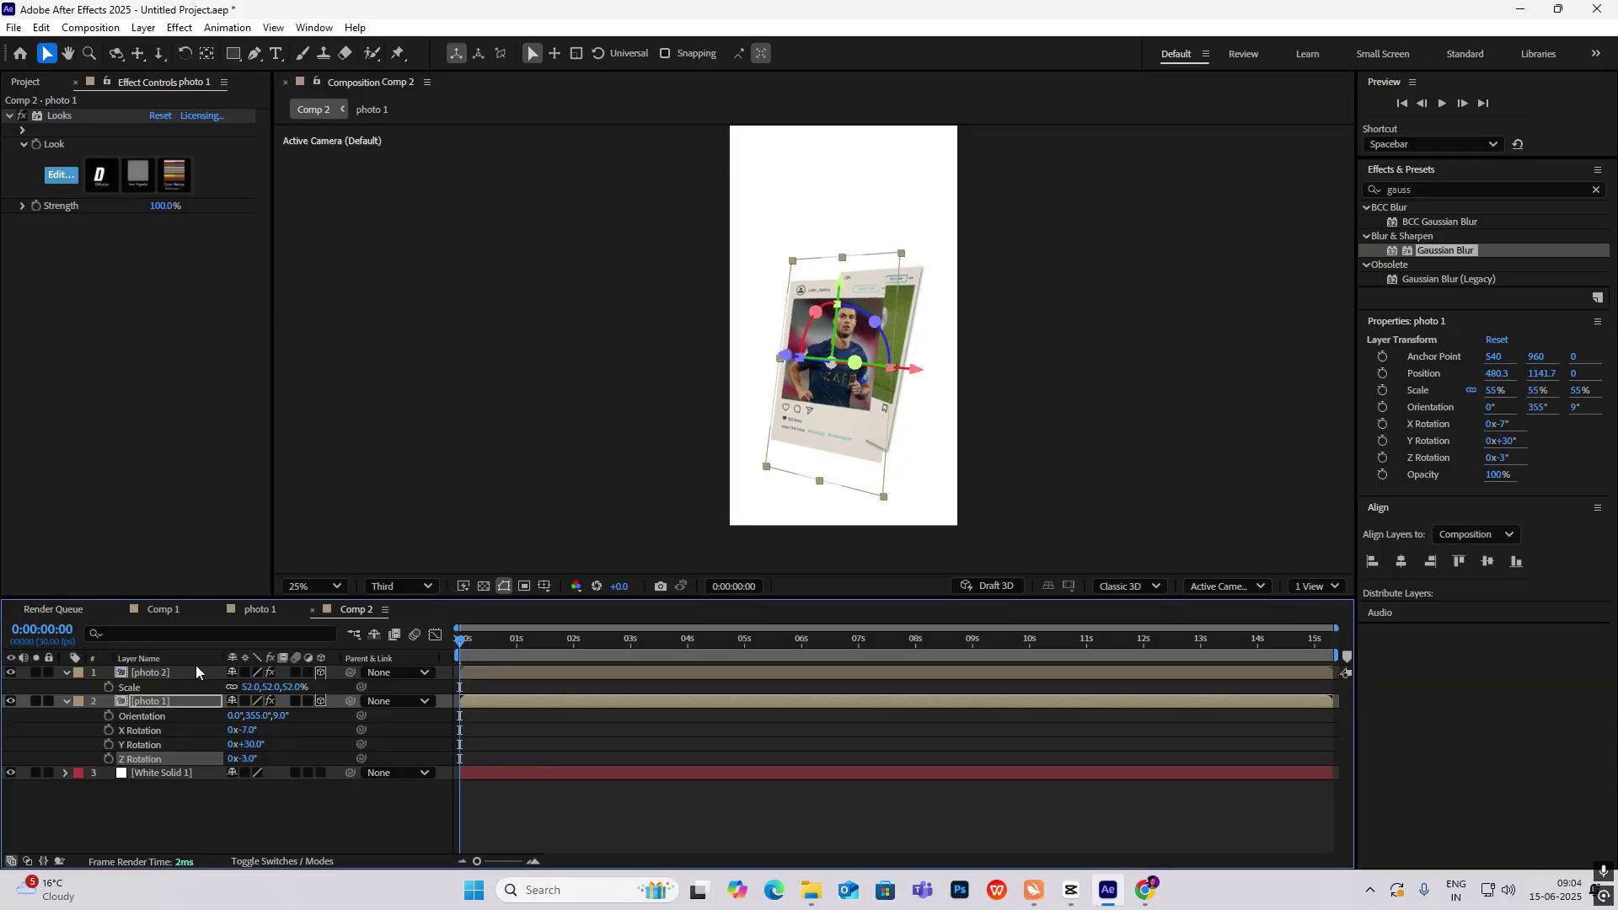
Step: Set photo 2's Y rotation to 30° and Z rotation to -3°, and collapse both photo layers' properties
click(192, 672)
key(r)
click(255, 717)
text(30)
click(250, 730)
text(-3)
click(934, 320)
click(66, 672)
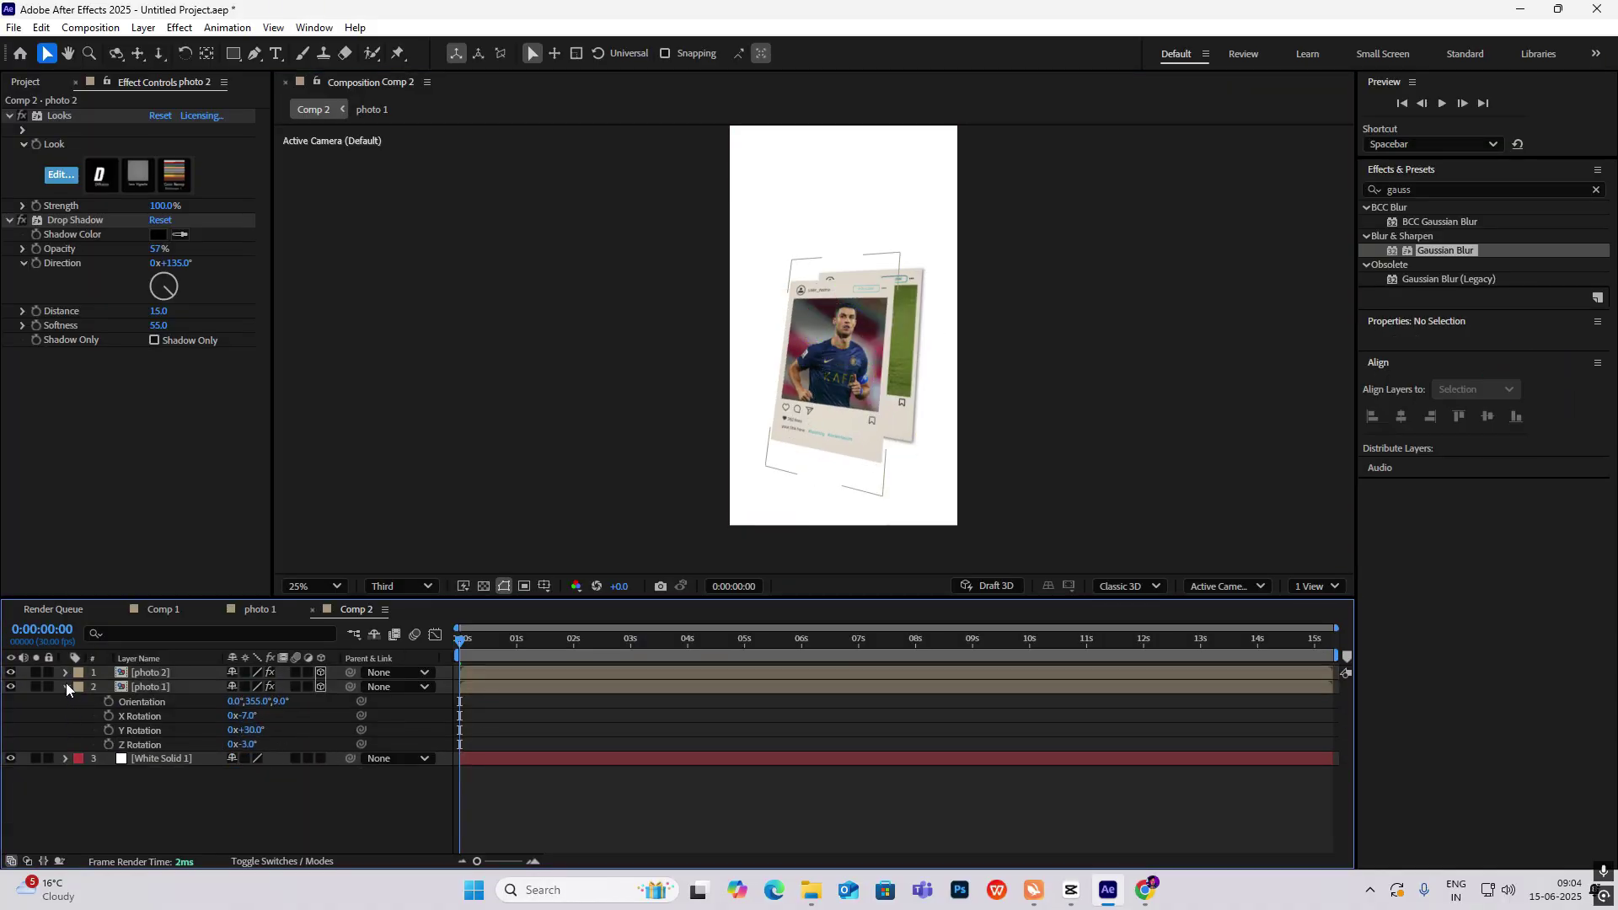
click(66, 687)
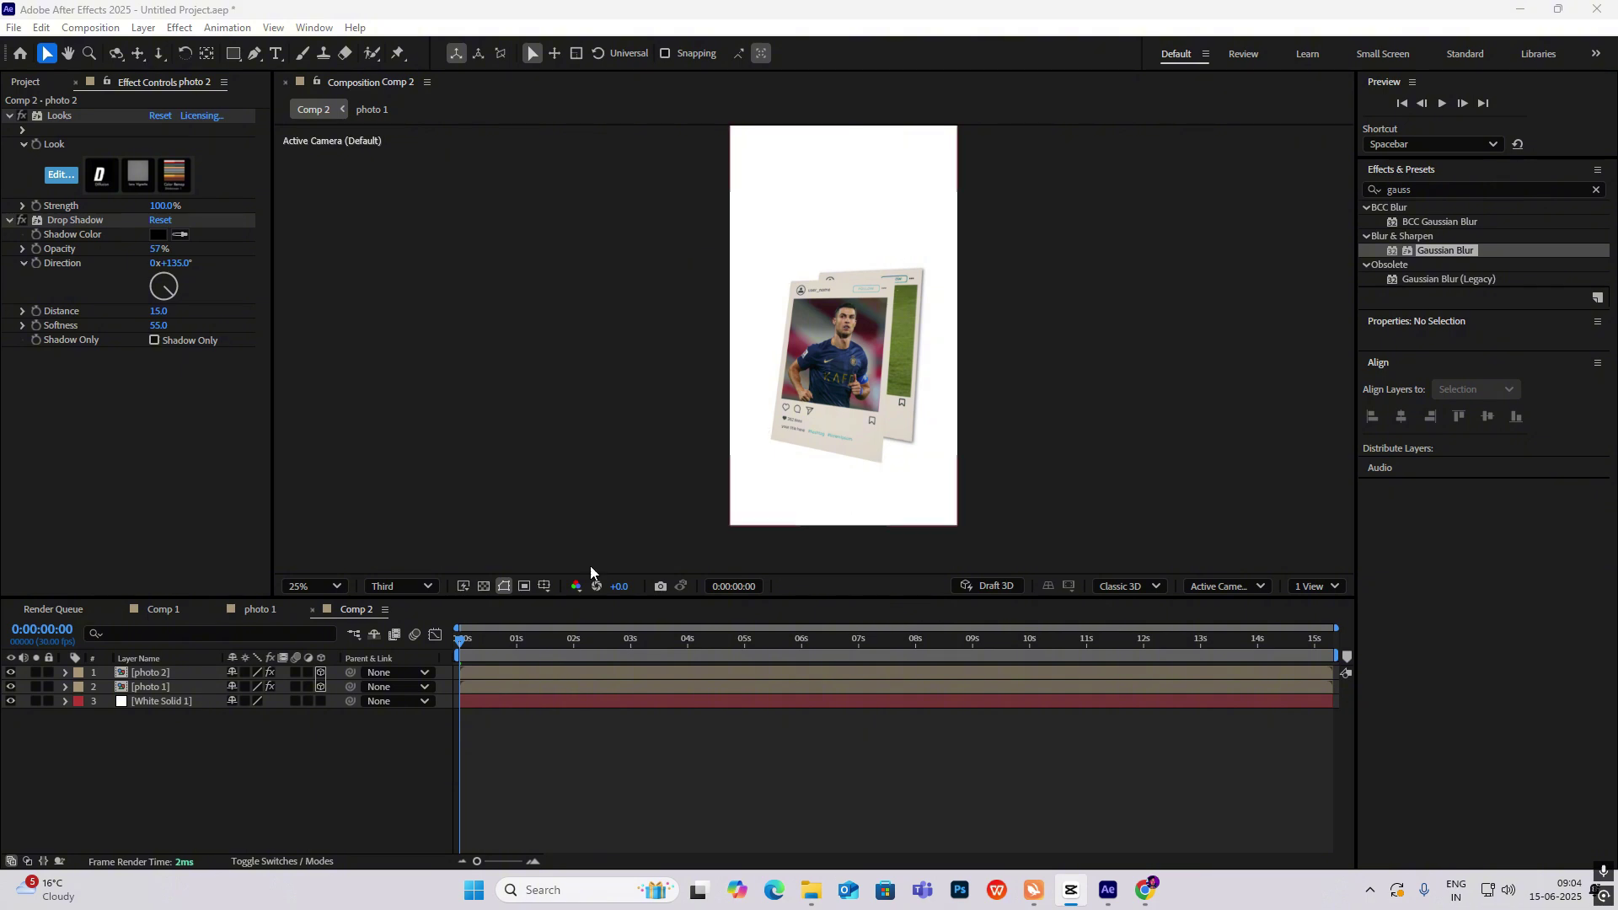
Step: Add a new two-node camera with the 50mm preset to the composition
right_click(153, 770)
mouse_move(190, 557)
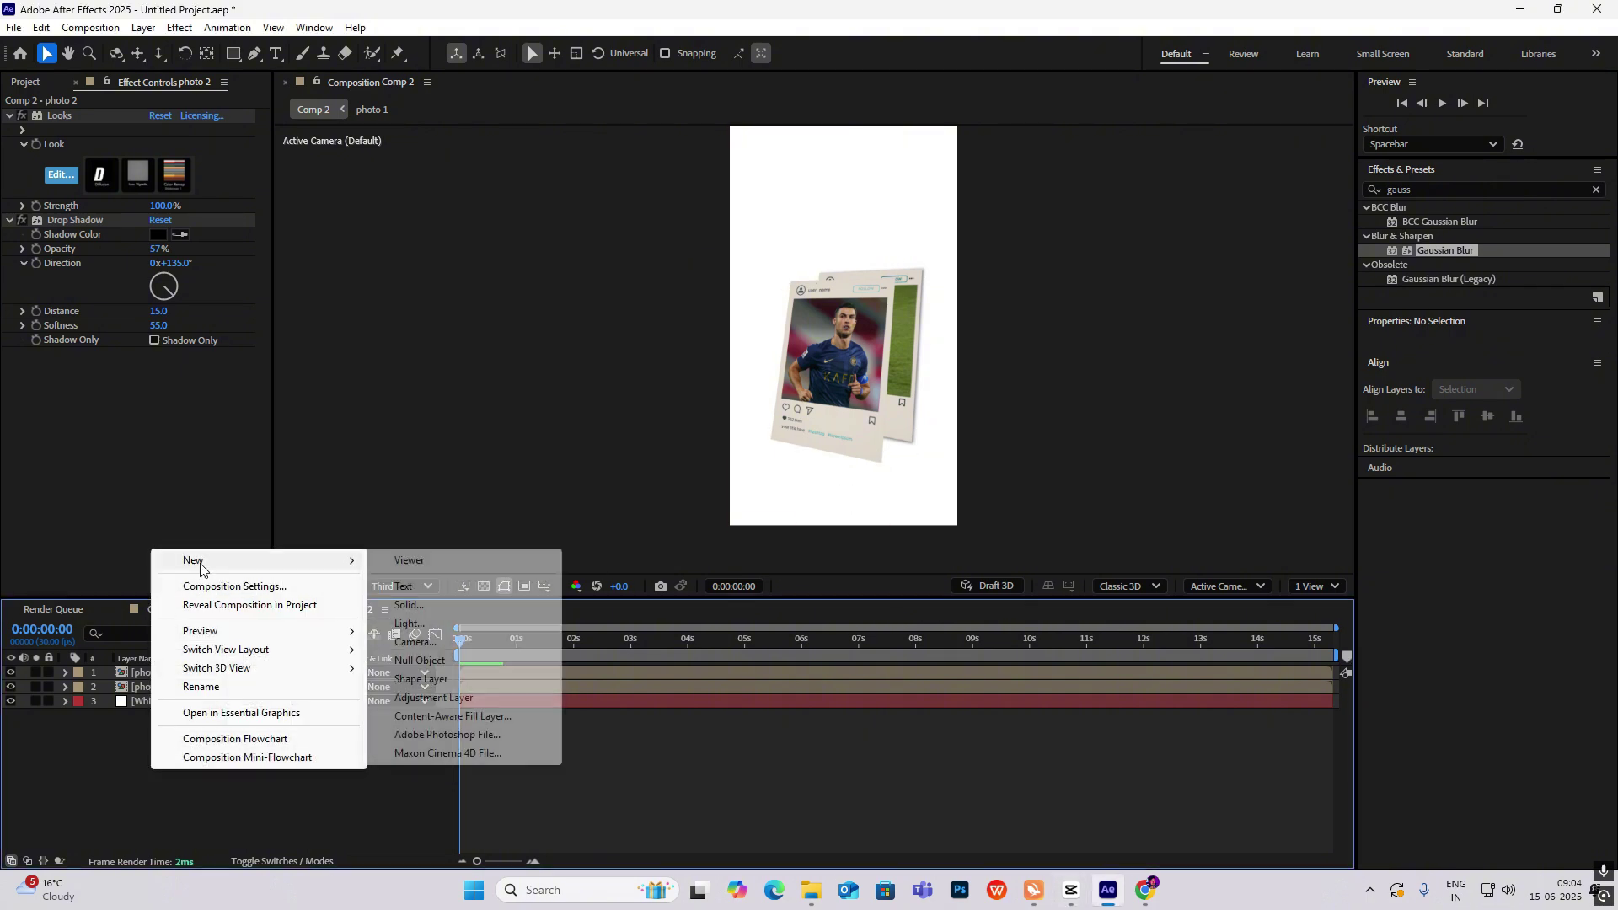
click(424, 644)
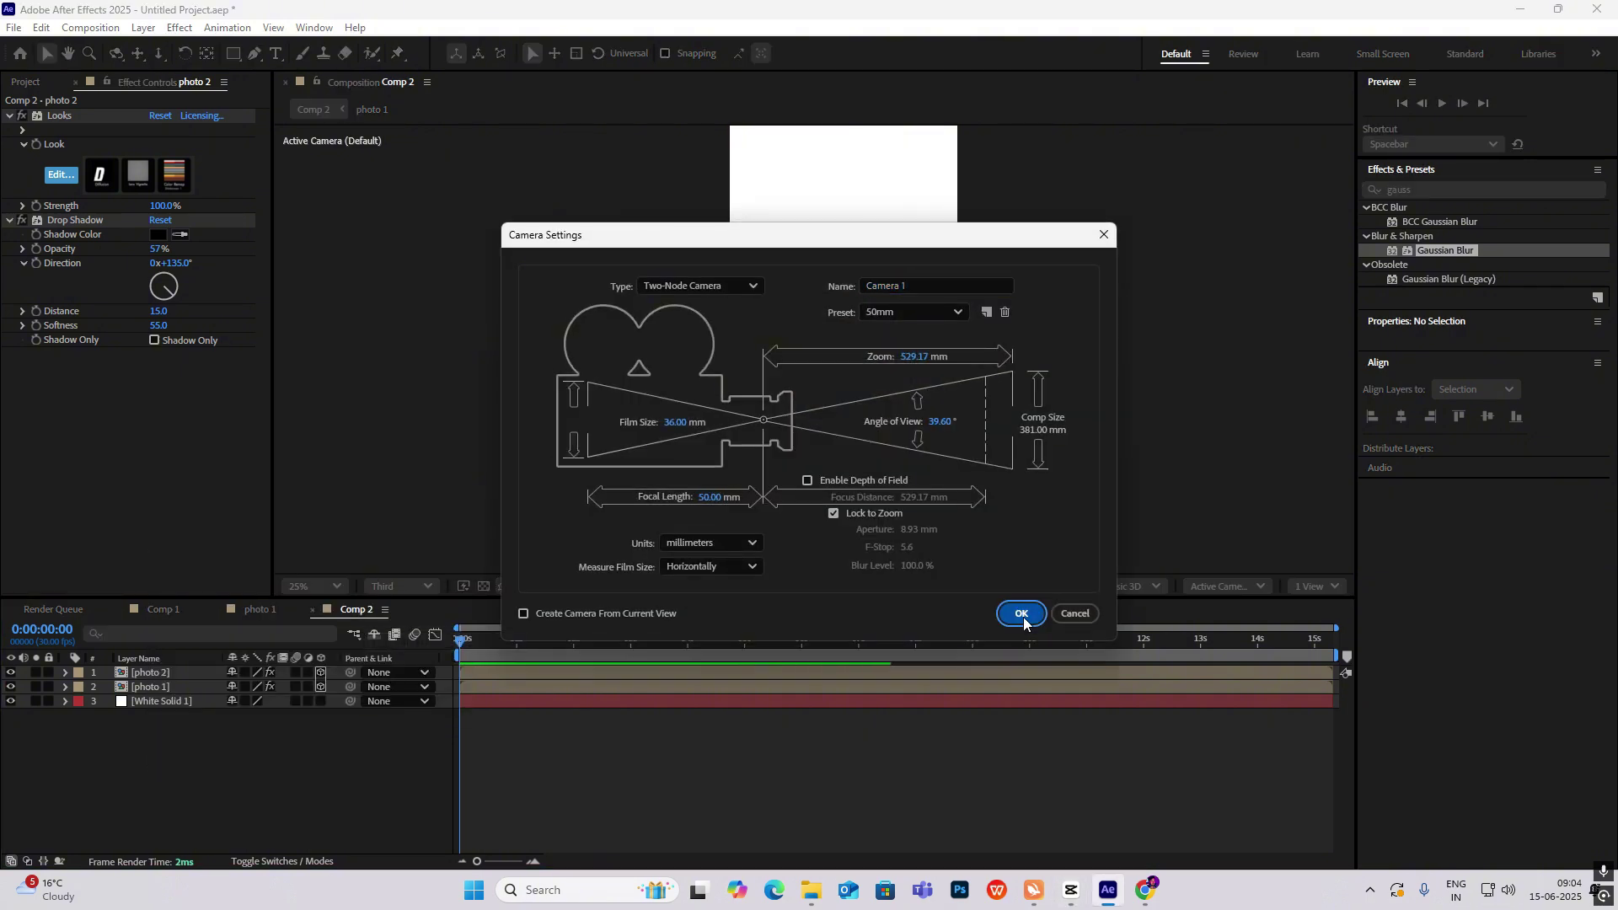
click(1023, 617)
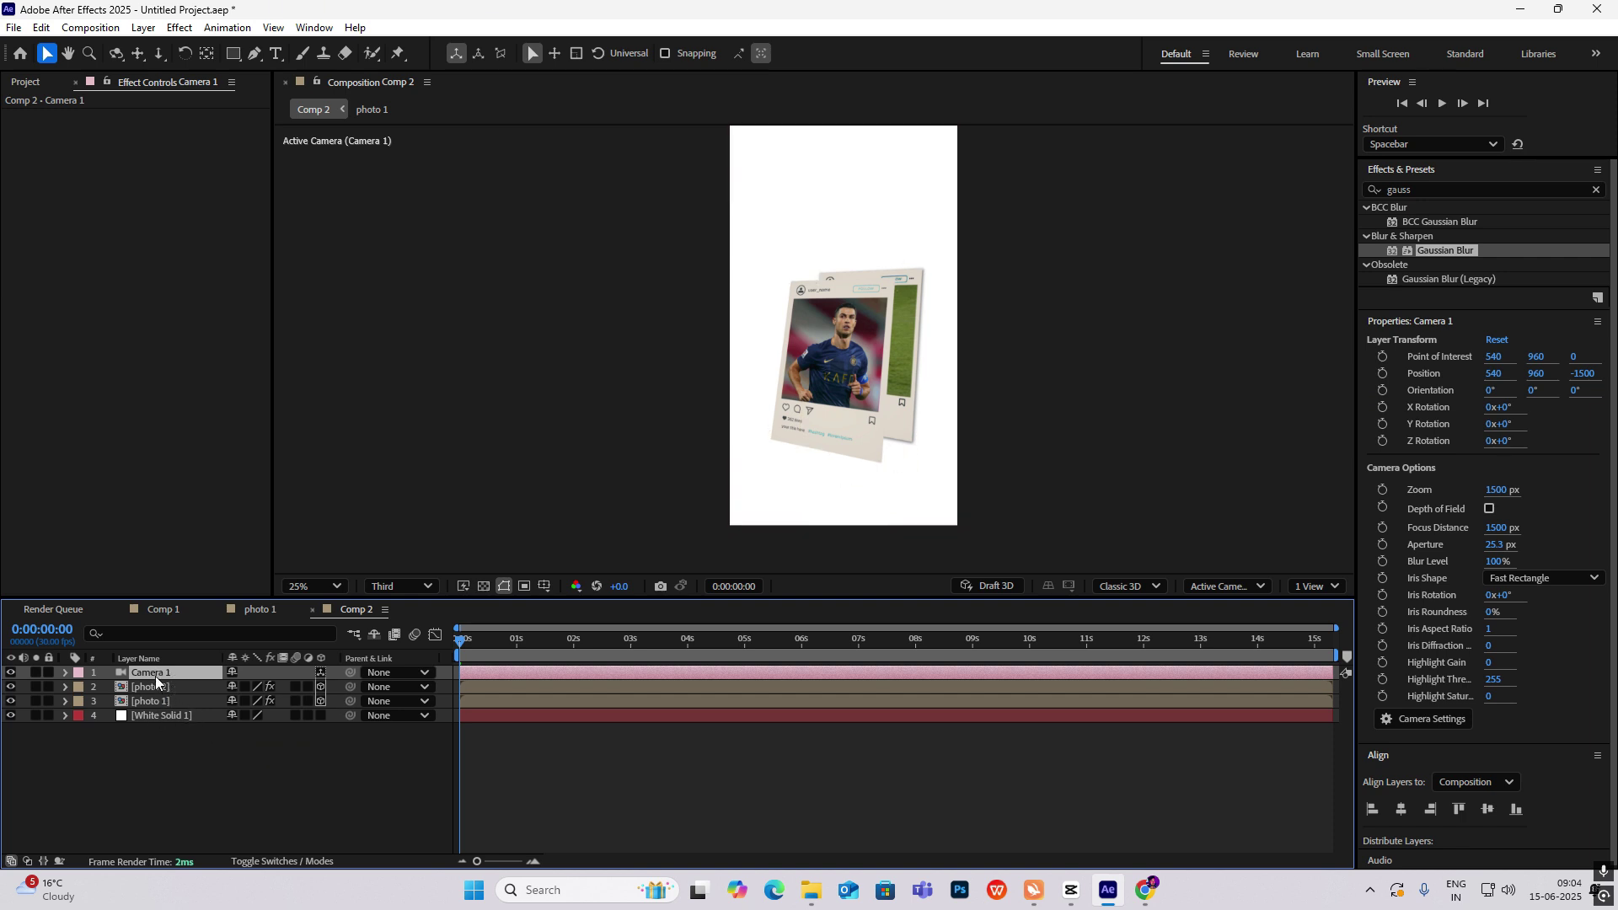
Step: Pull the camera back to a Z position of about -2159 and collapse its properties
key(p)
drag(292, 689, 7, 768)
drag(299, 688, 151, 738)
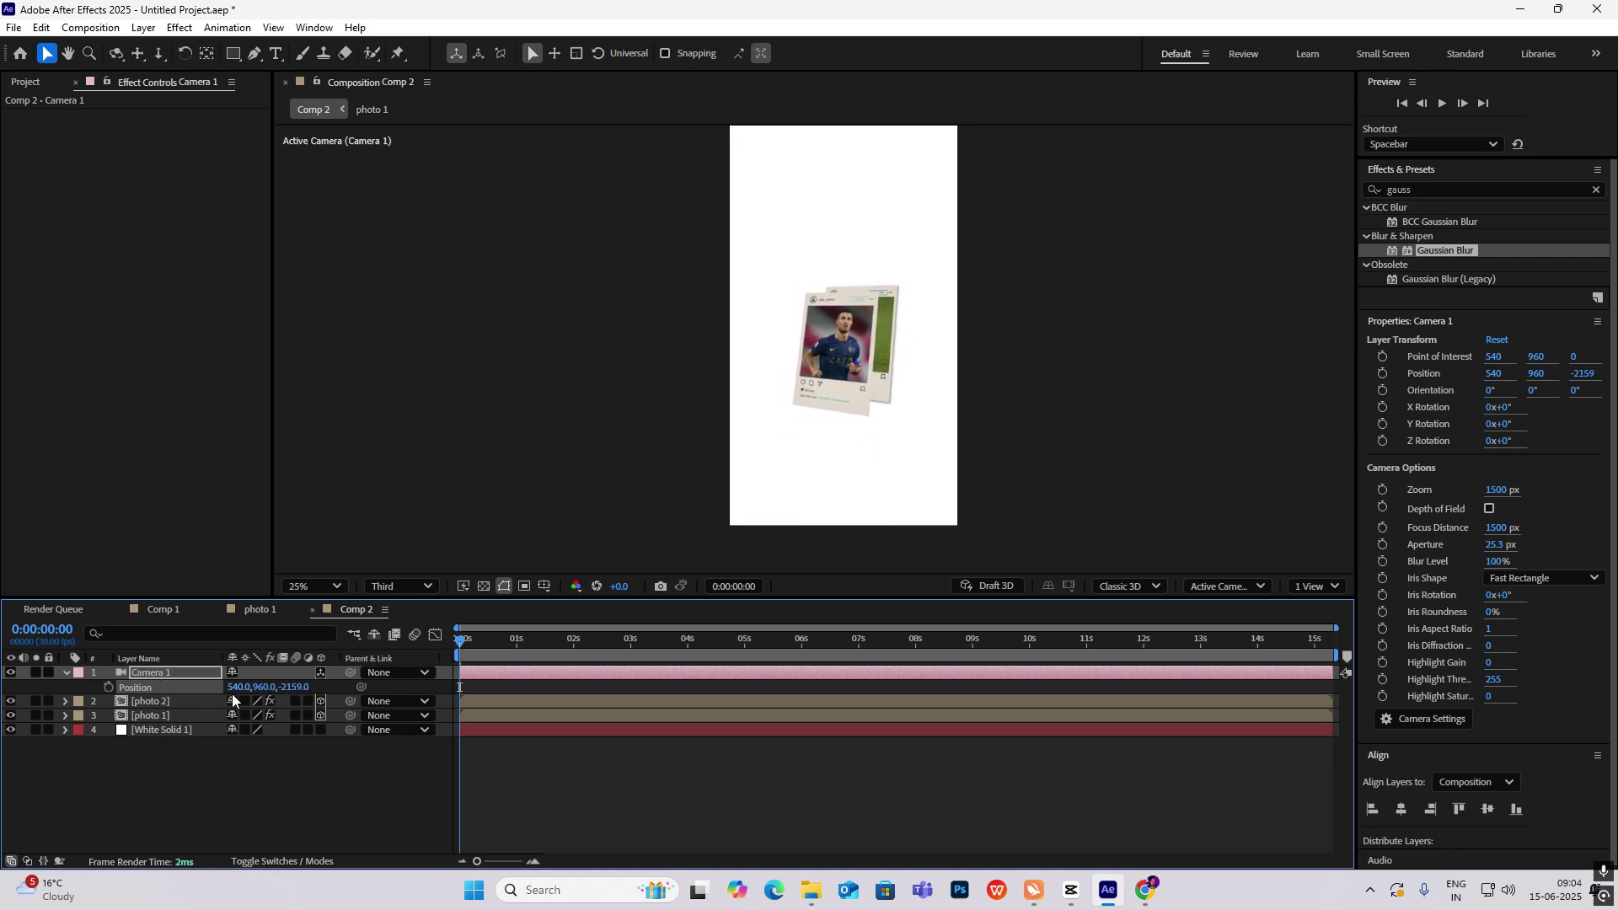
click(66, 672)
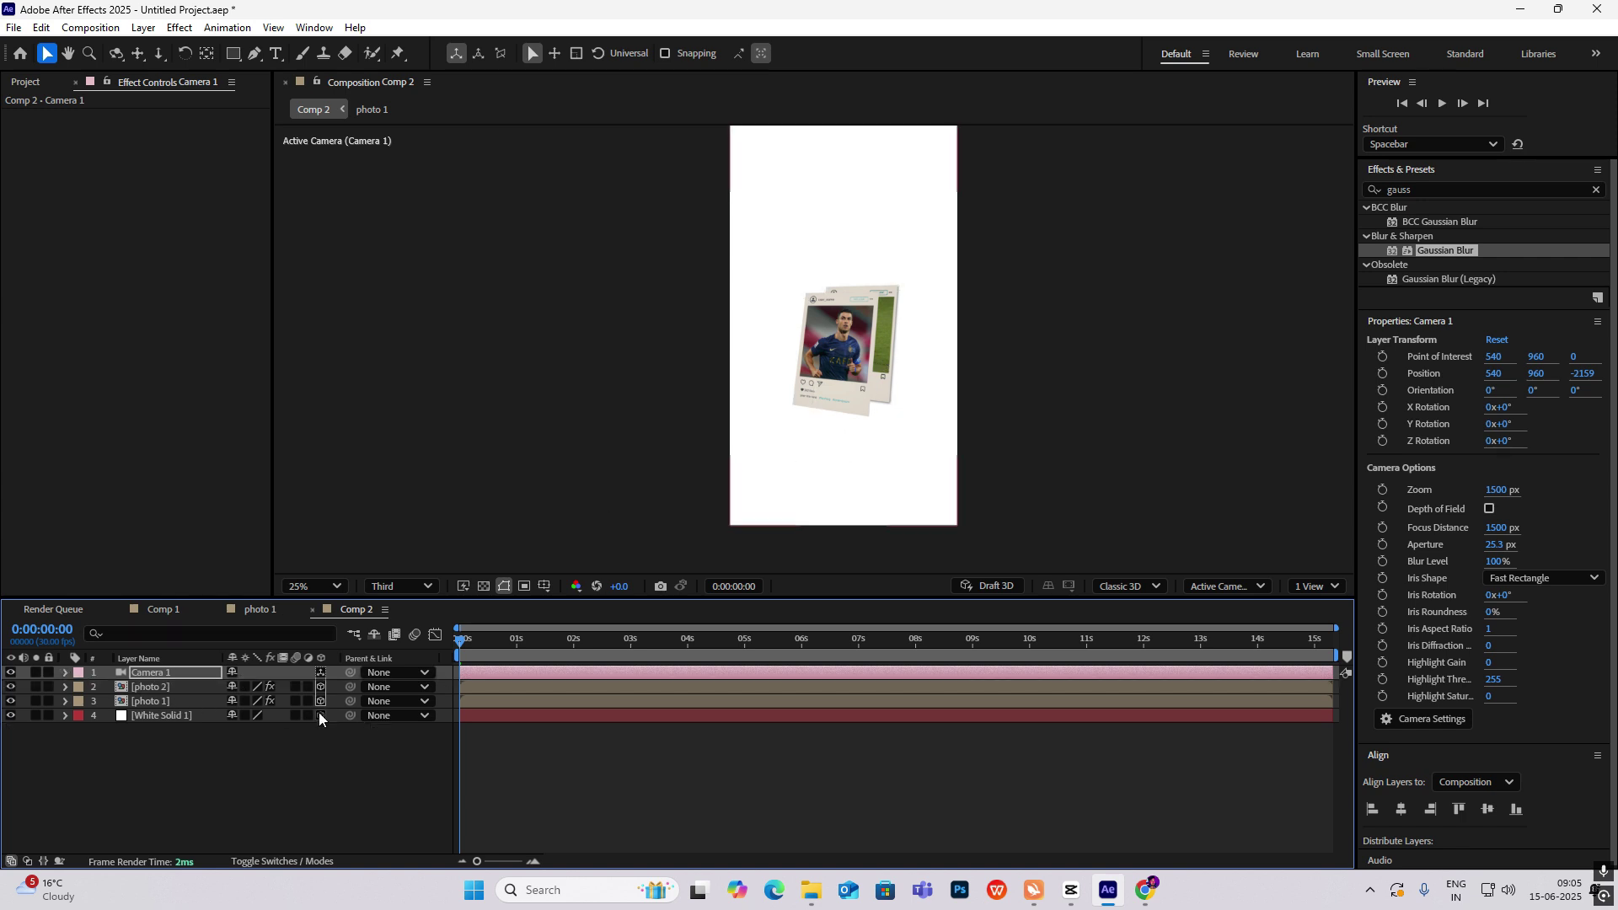
click(155, 728)
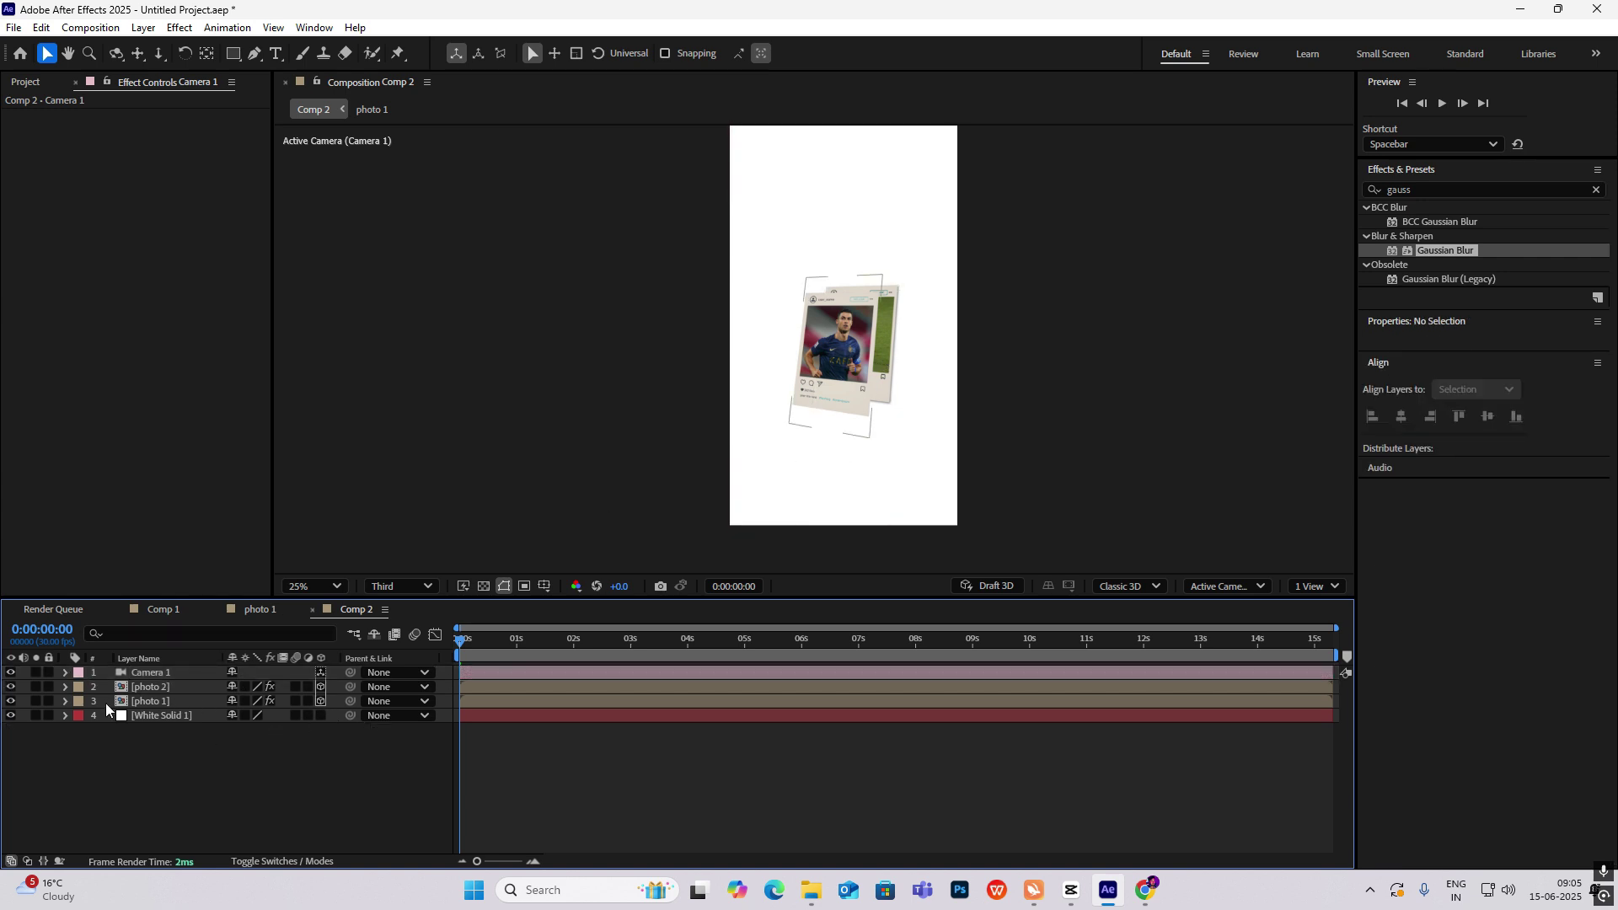
Step: Duplicate photo 1, rename the copy photo 3, and offset it up and to the right behind the first two cards
click(848, 381)
key(ctrl+d)
key(Return)
key(BackSpace)
text(3)
key(Return)
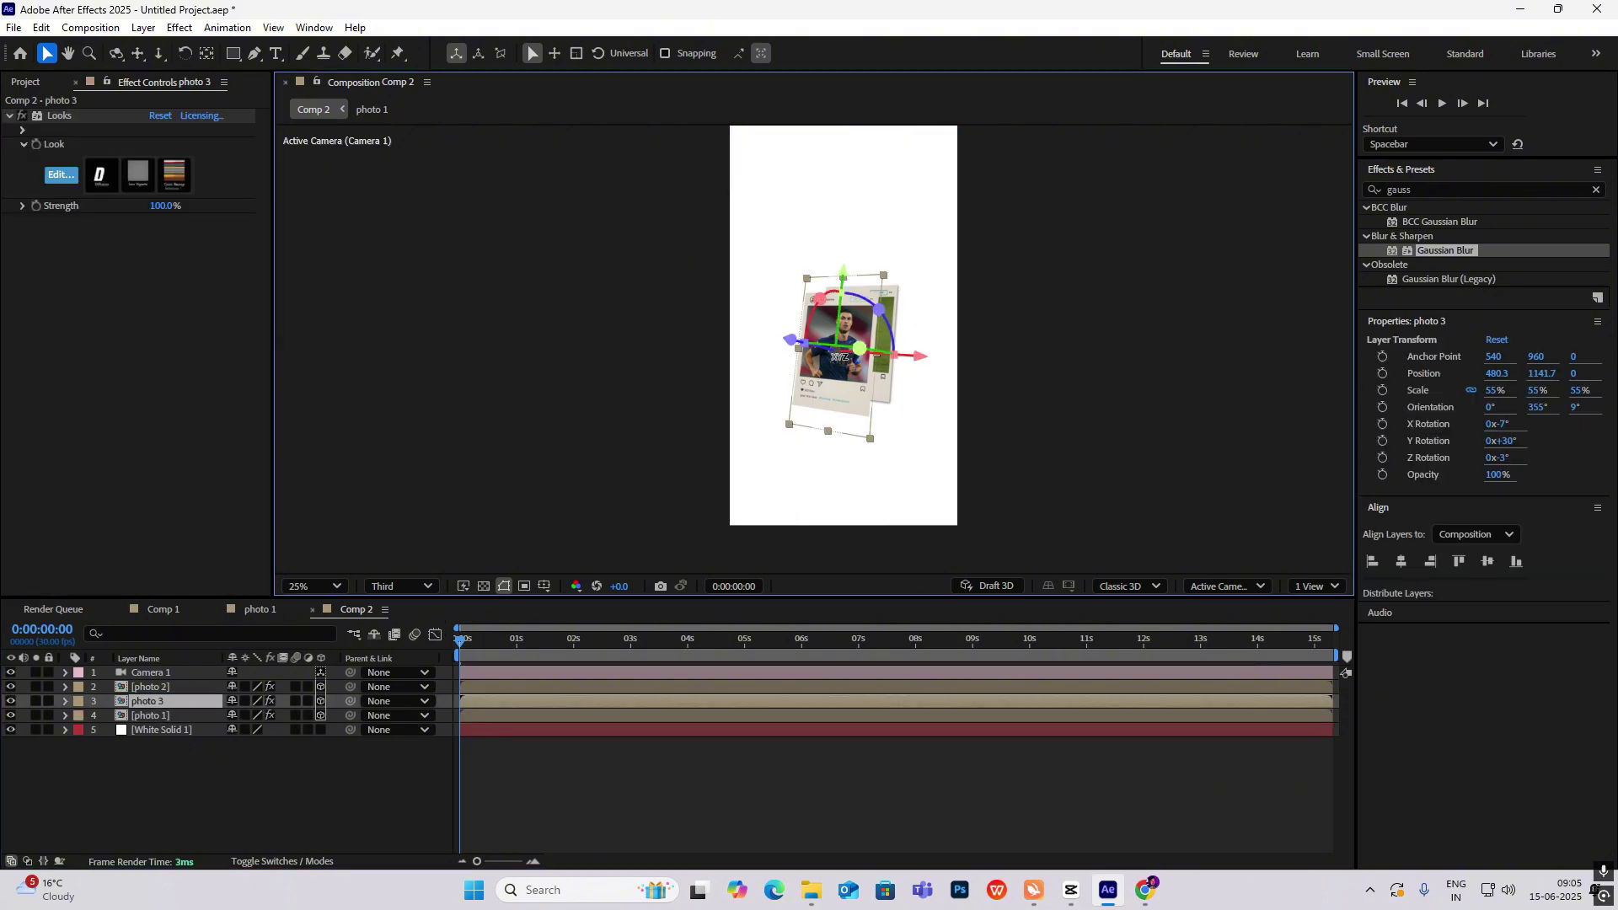
drag(842, 371, 893, 282)
Step: Build three more cards from duplicates of photo 2 and photo 3, offsetting each copy further up and to the right in the stack
click(174, 686)
key(ctrl+d)
click(641, 438)
click(162, 716)
key(ctrl+d)
click(640, 422)
click(164, 716)
key(ctrl+d)
click(1171, 300)
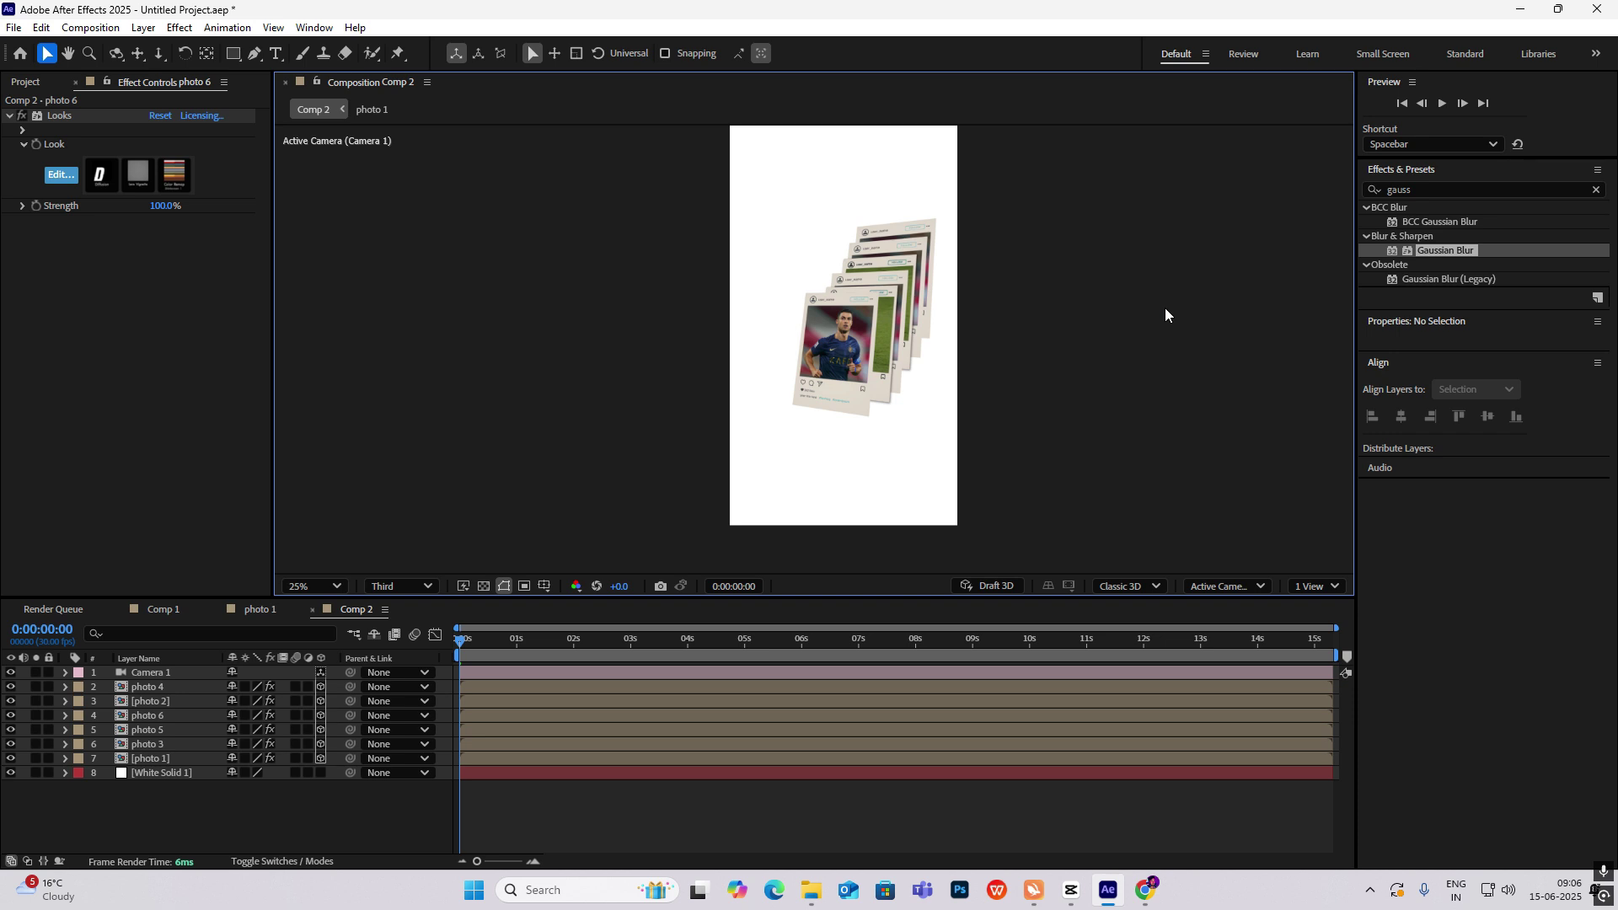
Step: Reposition photo 2 to about 748, 1078, -84 and photo 3 to about 863, 998, -81
scroll(813, 404, up, 2)
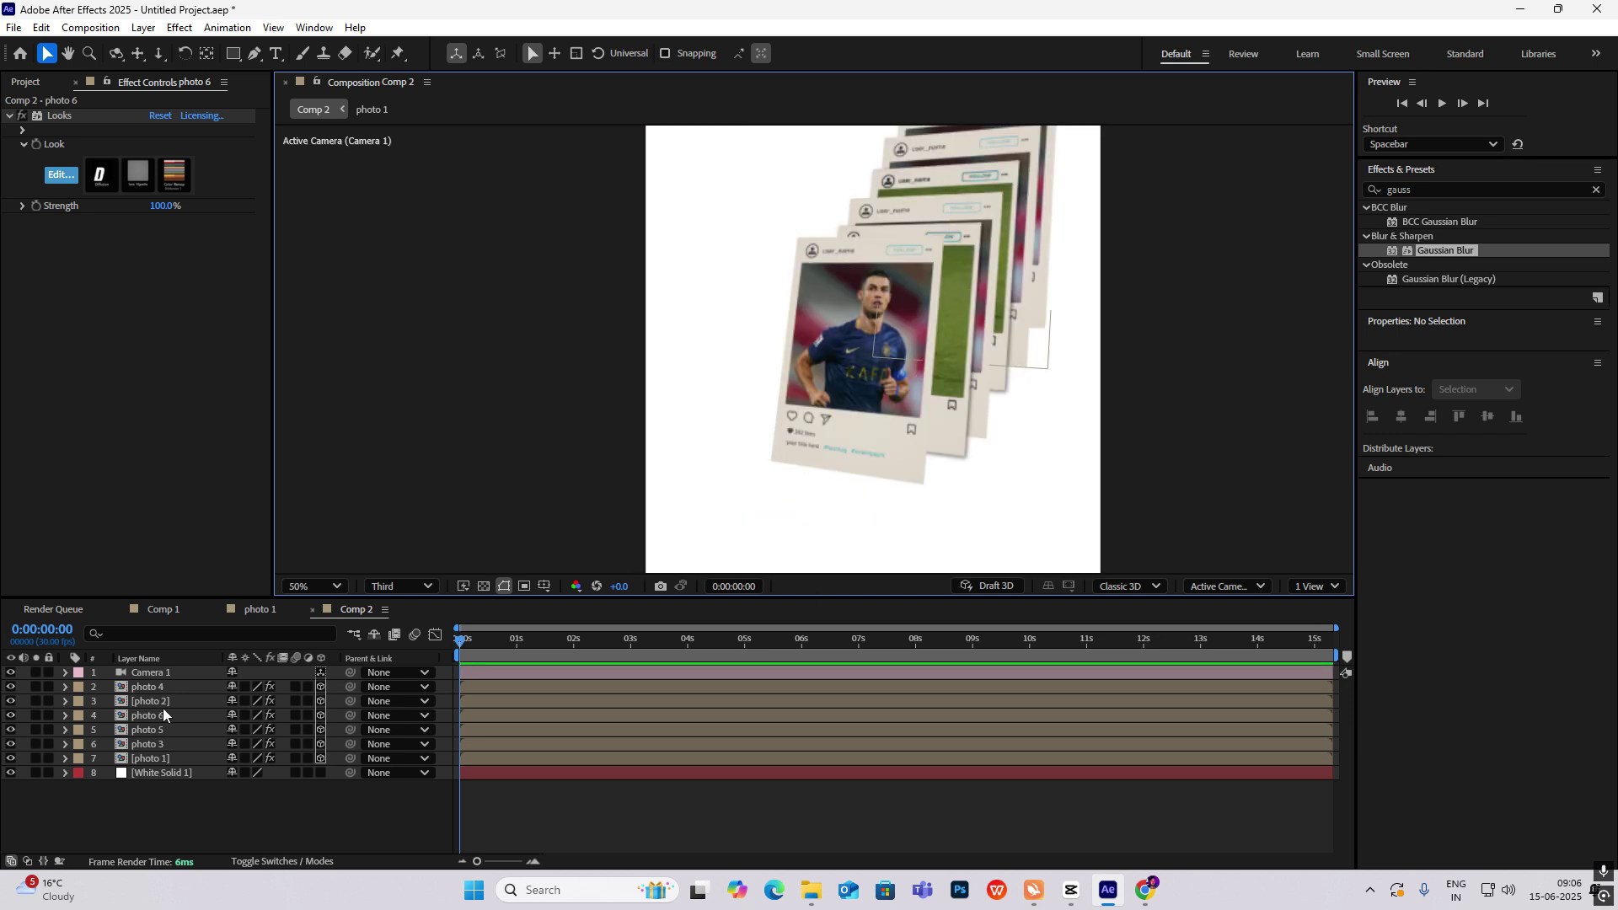
click(151, 702)
key(p)
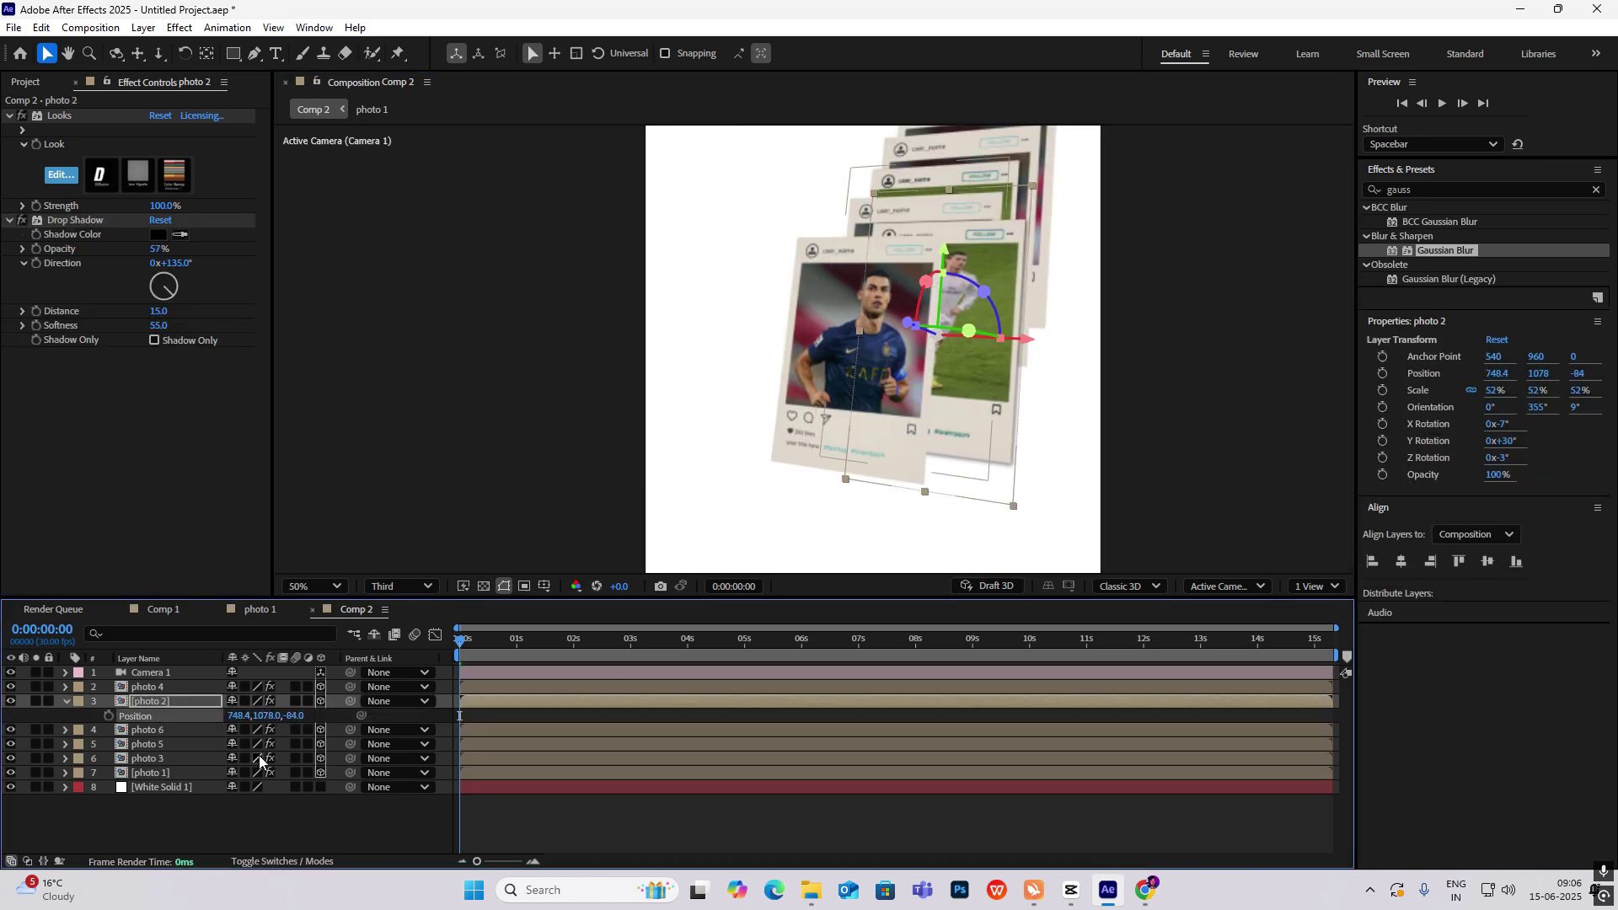
key(p)
click(156, 745)
key(p)
drag(291, 759, 223, 761)
Step: Move photo 4 to about 1008, 870, -115 and collapse the open position properties
click(155, 687)
key(p)
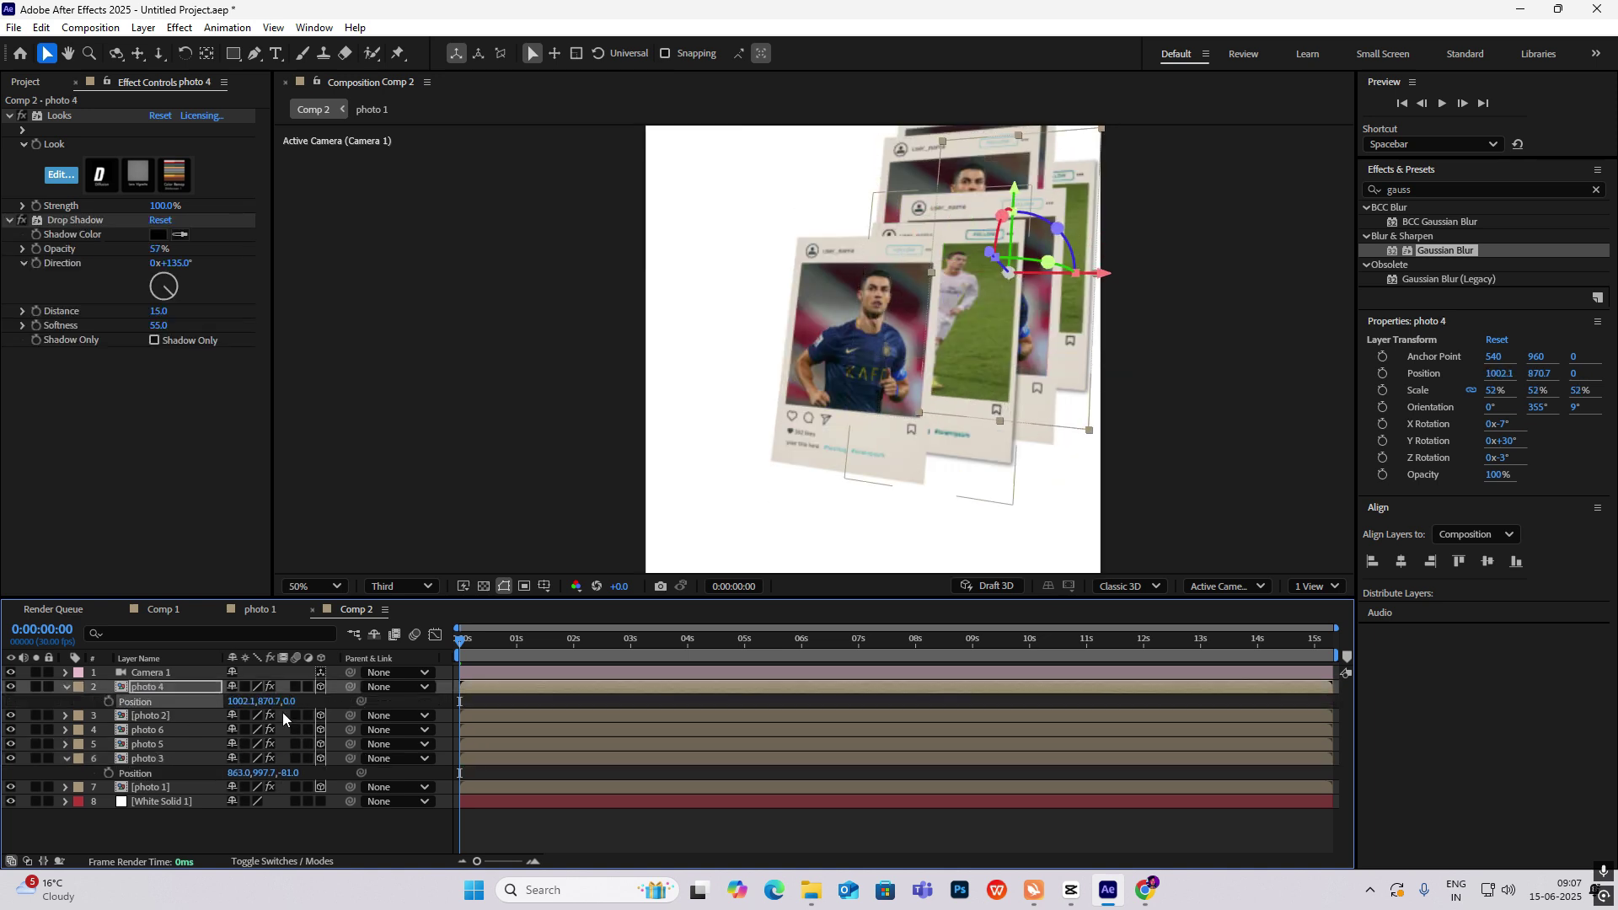
drag(288, 703, 215, 701)
click(590, 472)
scroll(888, 405, down, 2)
key(p)
Step: Space out the two rearmost cards, placing photo 5 at about 1183, 793, -174 and photo 6 at about 1279, 663, -189
click(170, 734)
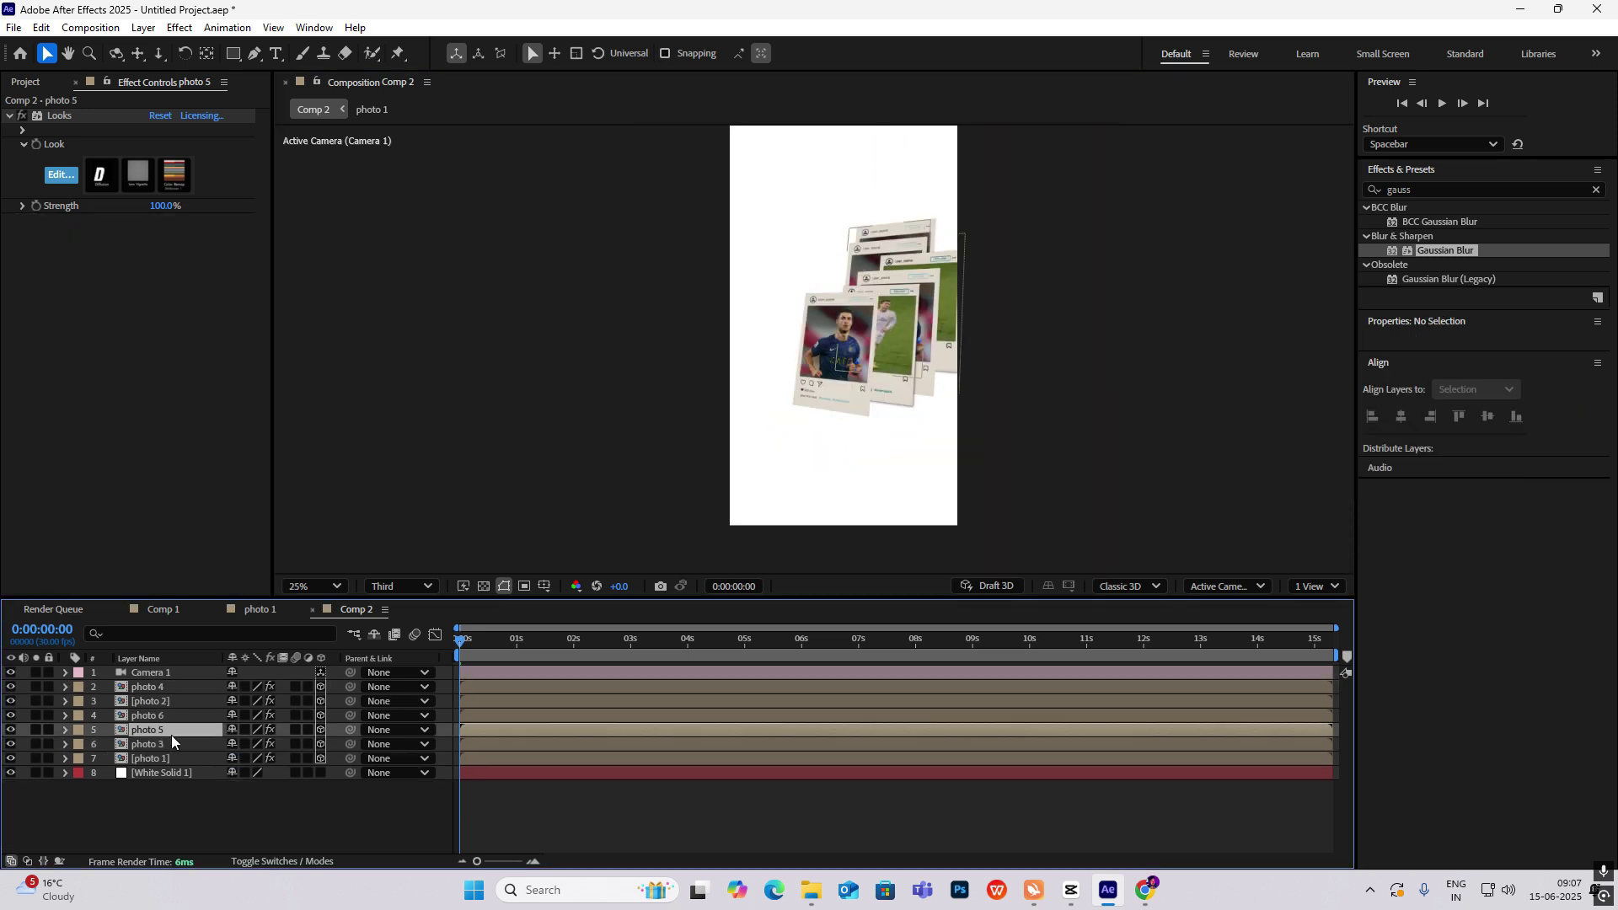
key(p)
click(998, 335)
scroll(998, 335, up, 2)
drag(953, 221, 1064, 279)
scroll(998, 336, down, 2)
click(879, 246)
key(p)
click(1049, 396)
click(70, 718)
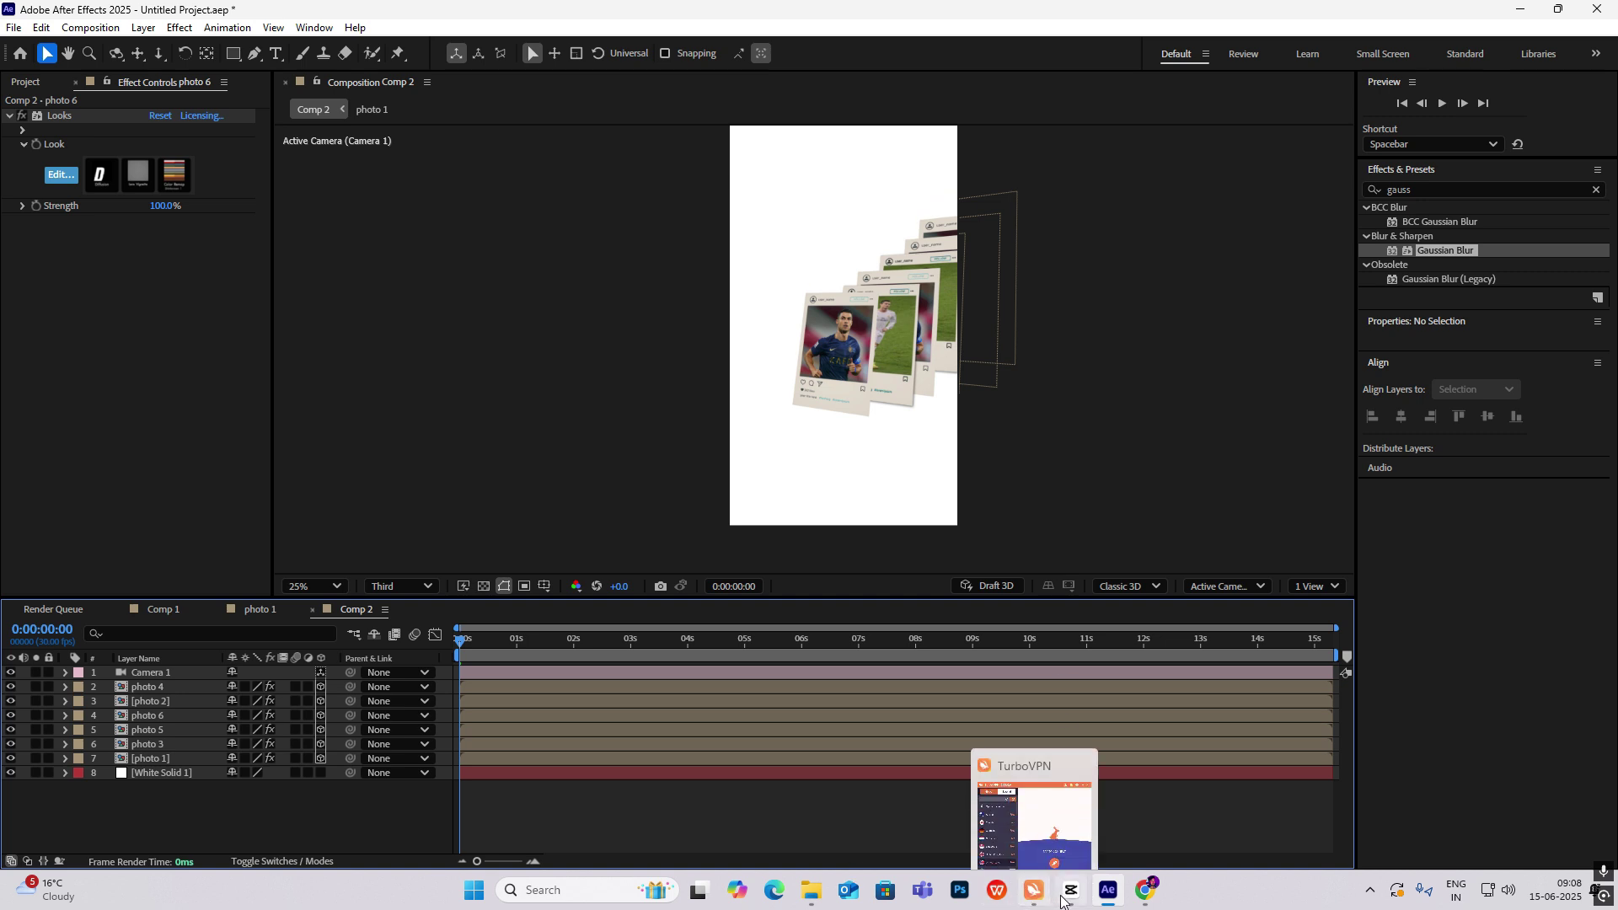
Step: Switch to CapCut, scrub the reference clip to about 00:00:01:16 to examine how the cards move, and return to After Effects
mouse_move(1105, 900)
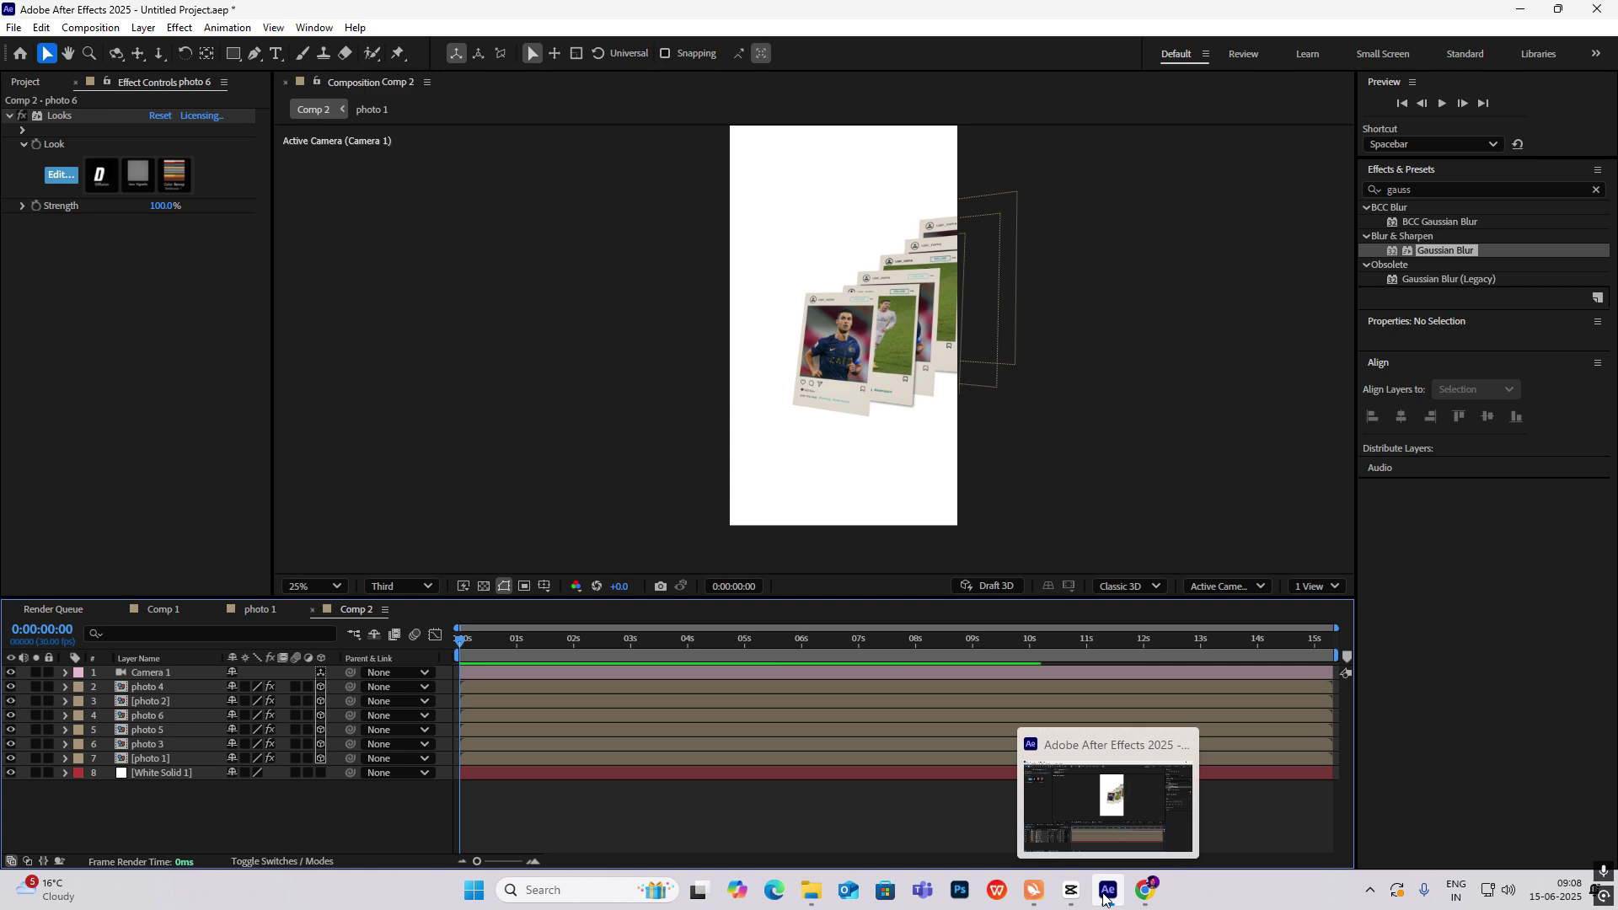
click(1107, 902)
click(1107, 901)
click(1075, 902)
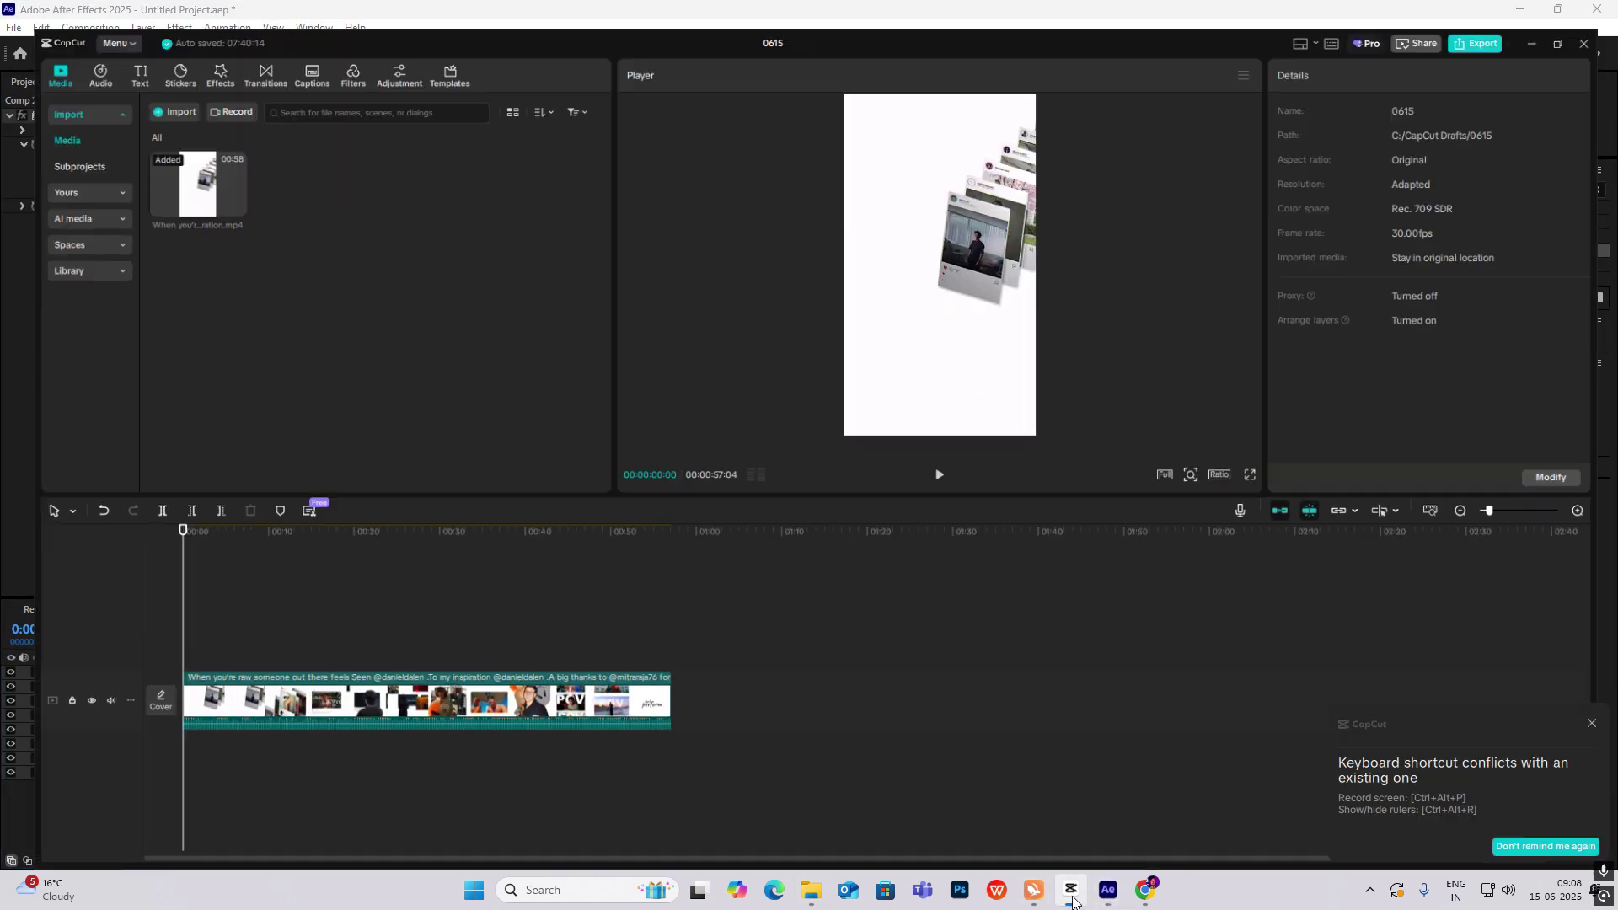
mouse_move(166, 632)
mouse_down()
mouse_move(154, 644)
mouse_move(169, 646)
mouse_move(161, 619)
mouse_move(168, 660)
mouse_up()
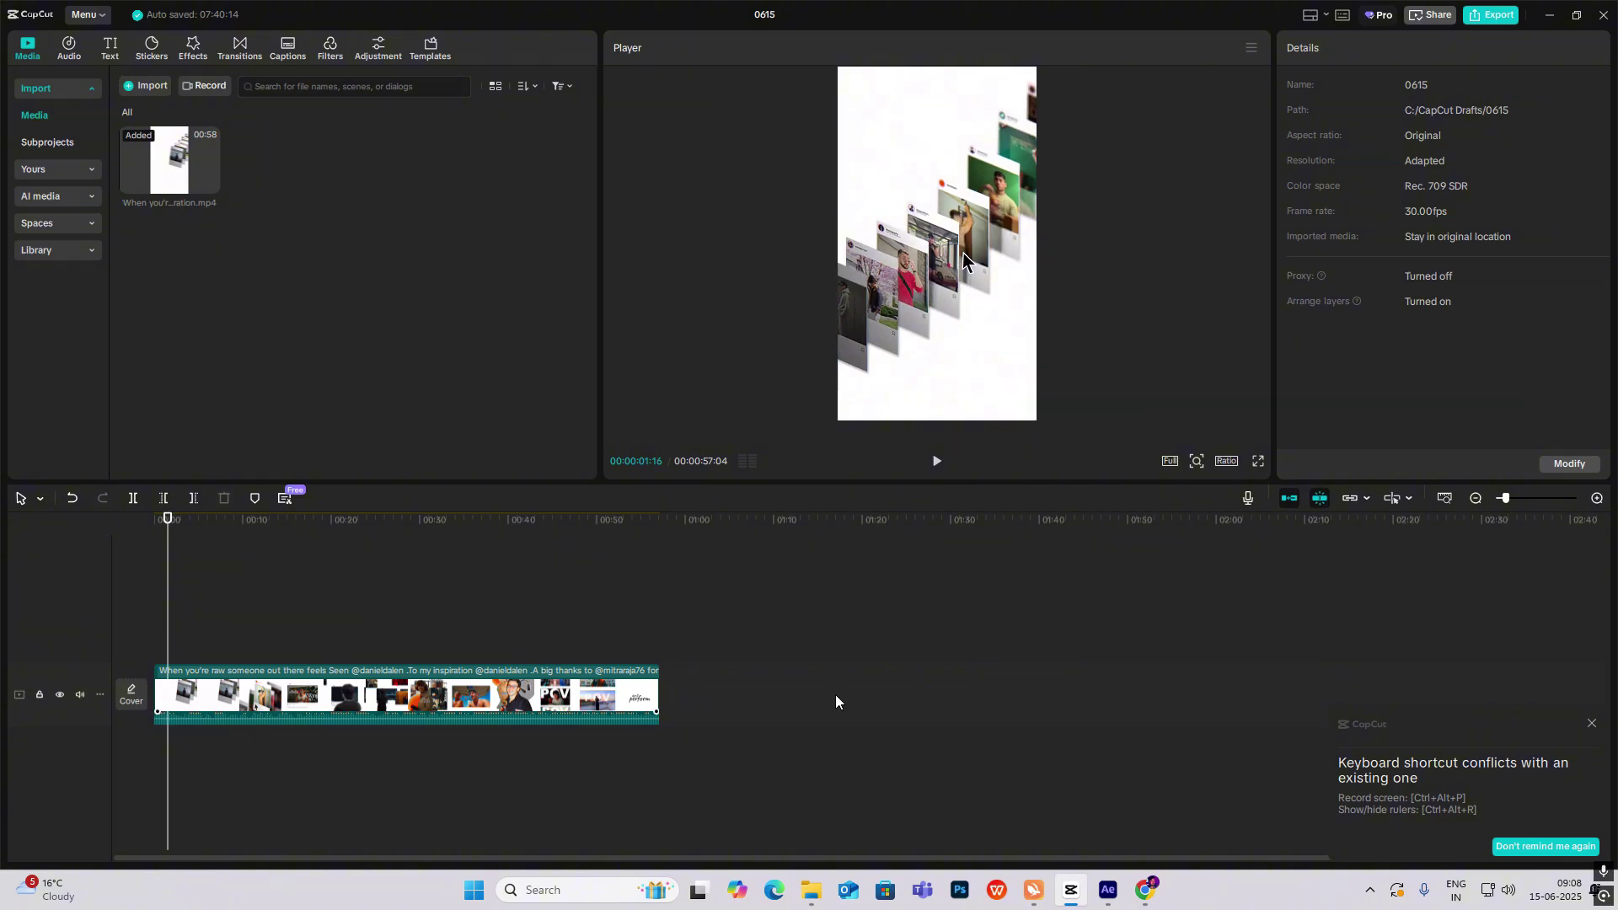
click(1069, 892)
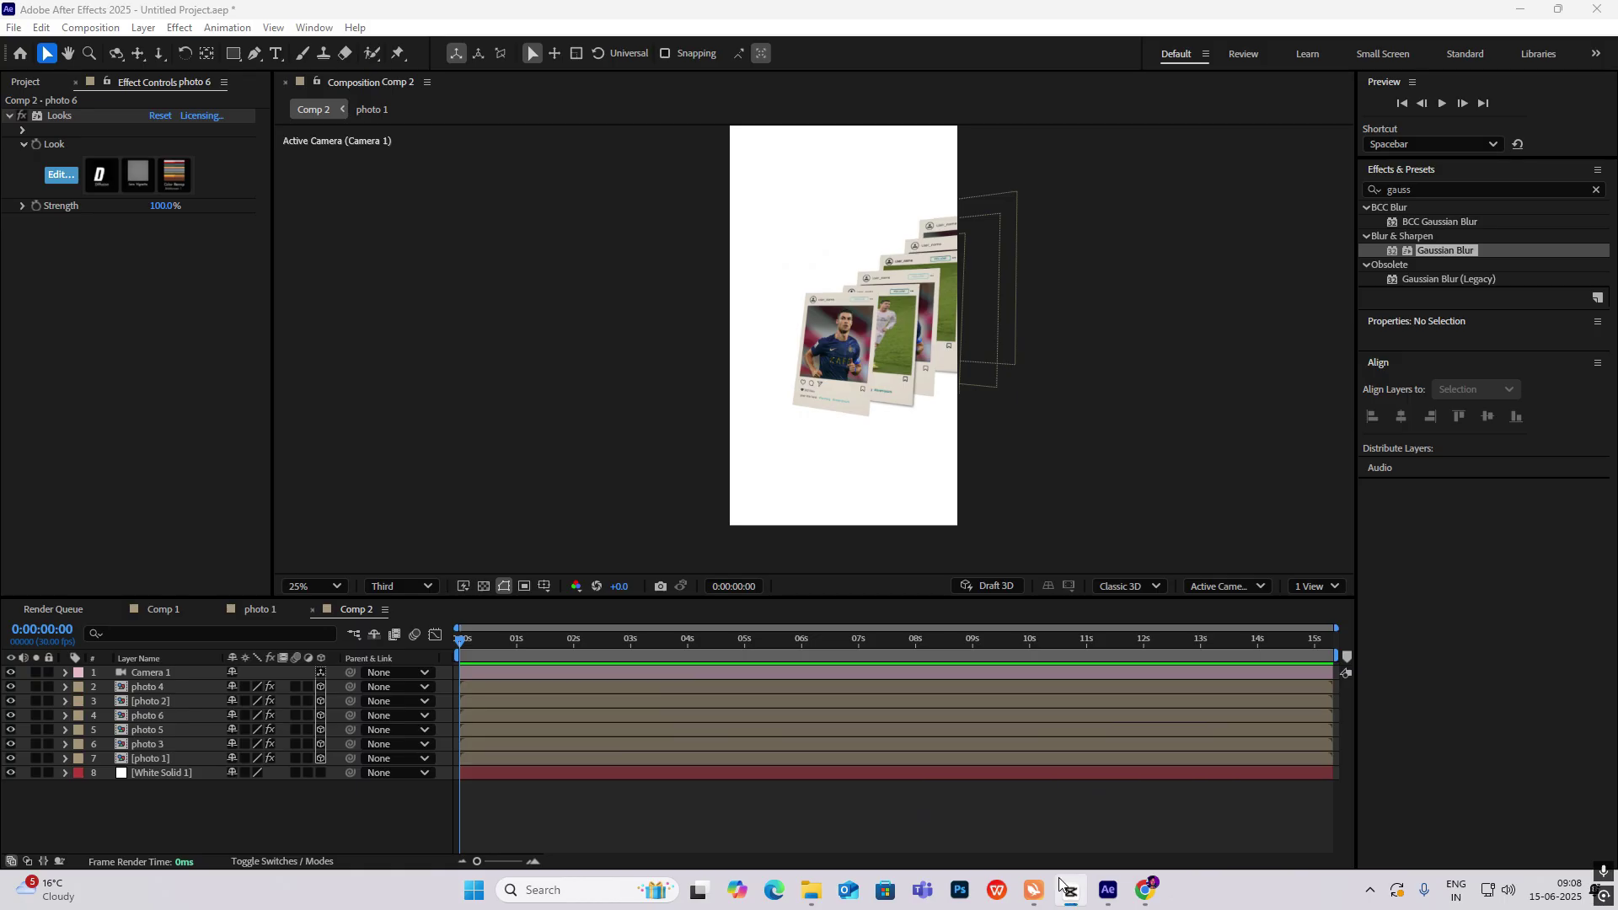
Step: Add starting Position and X Rotation keyframes at 0:00:00:00 to all six photo layers
click(169, 687)
shift+click(166, 757)
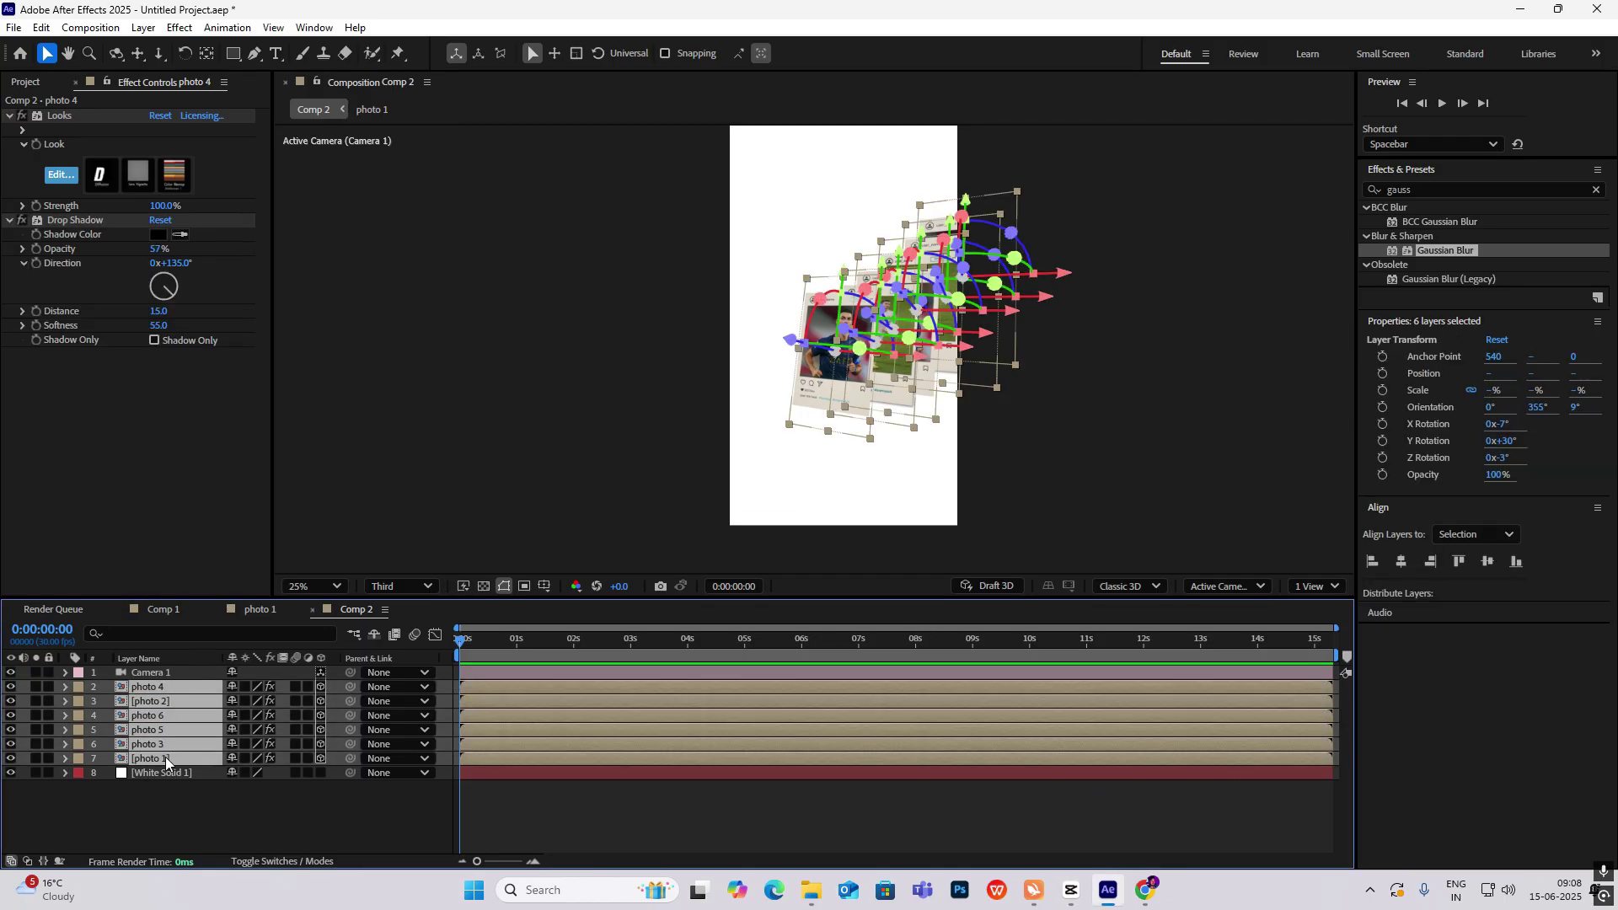
key(p)
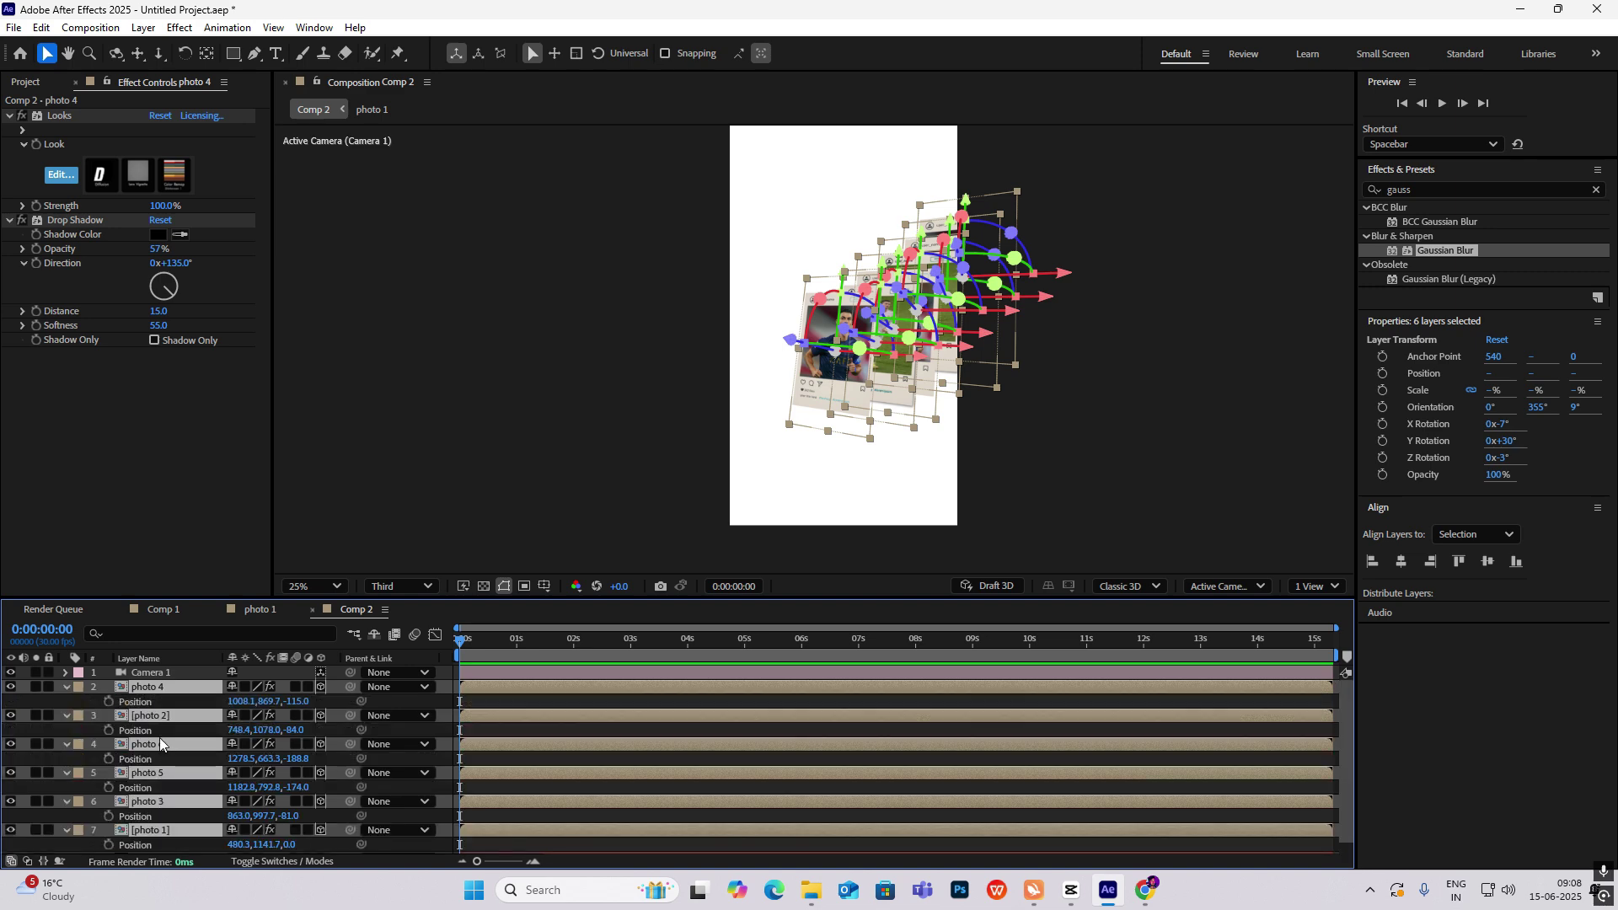
key(shift+r)
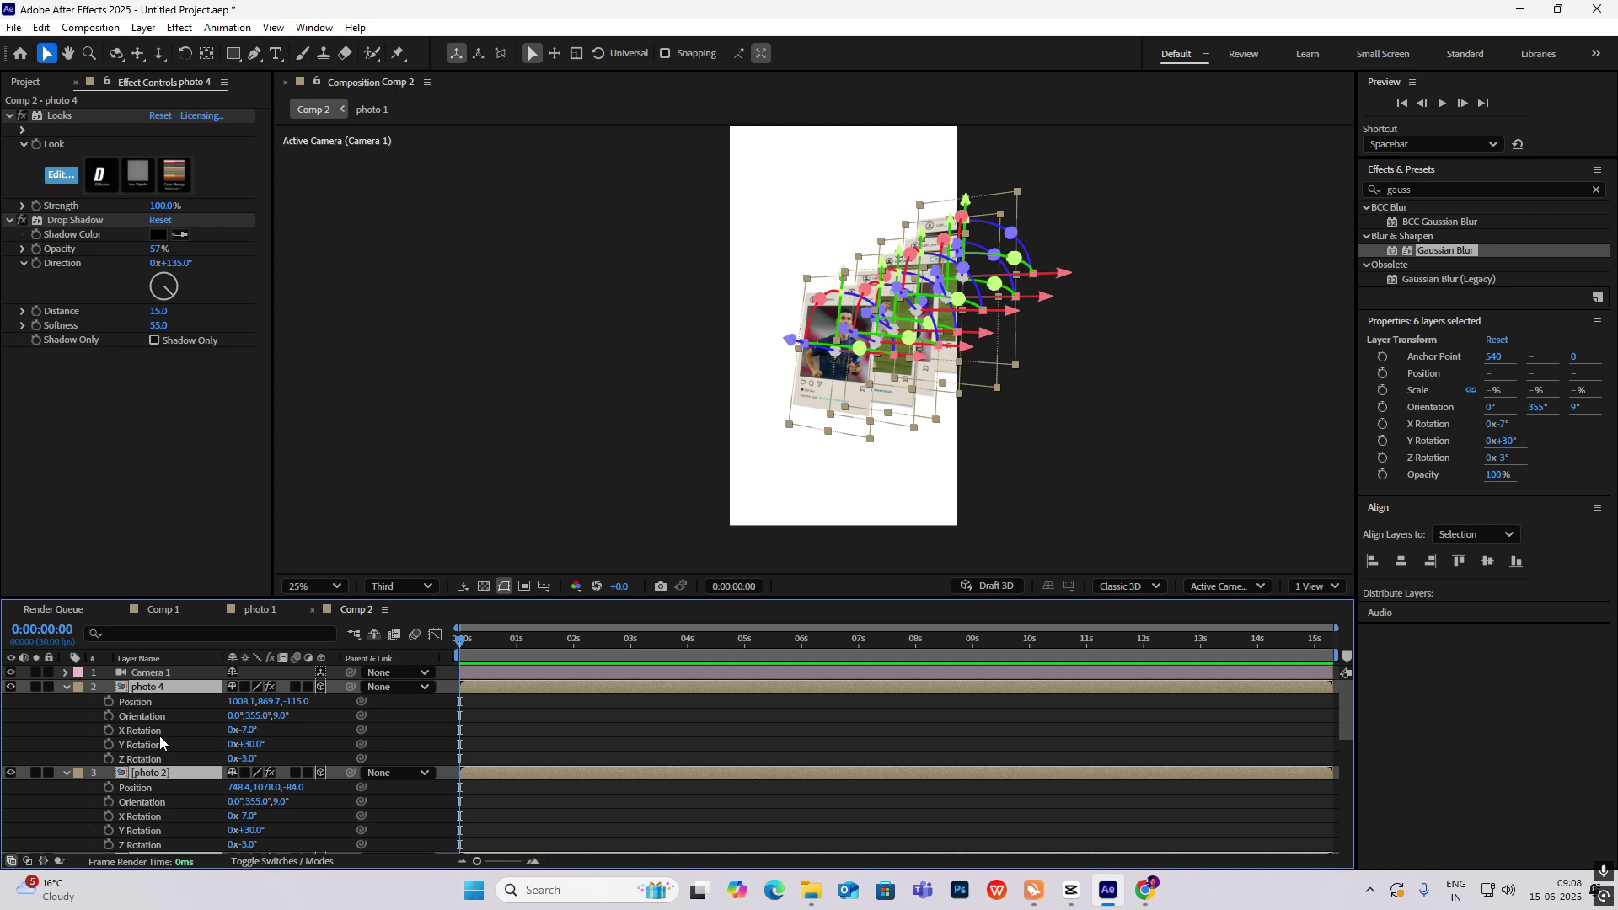
click(108, 701)
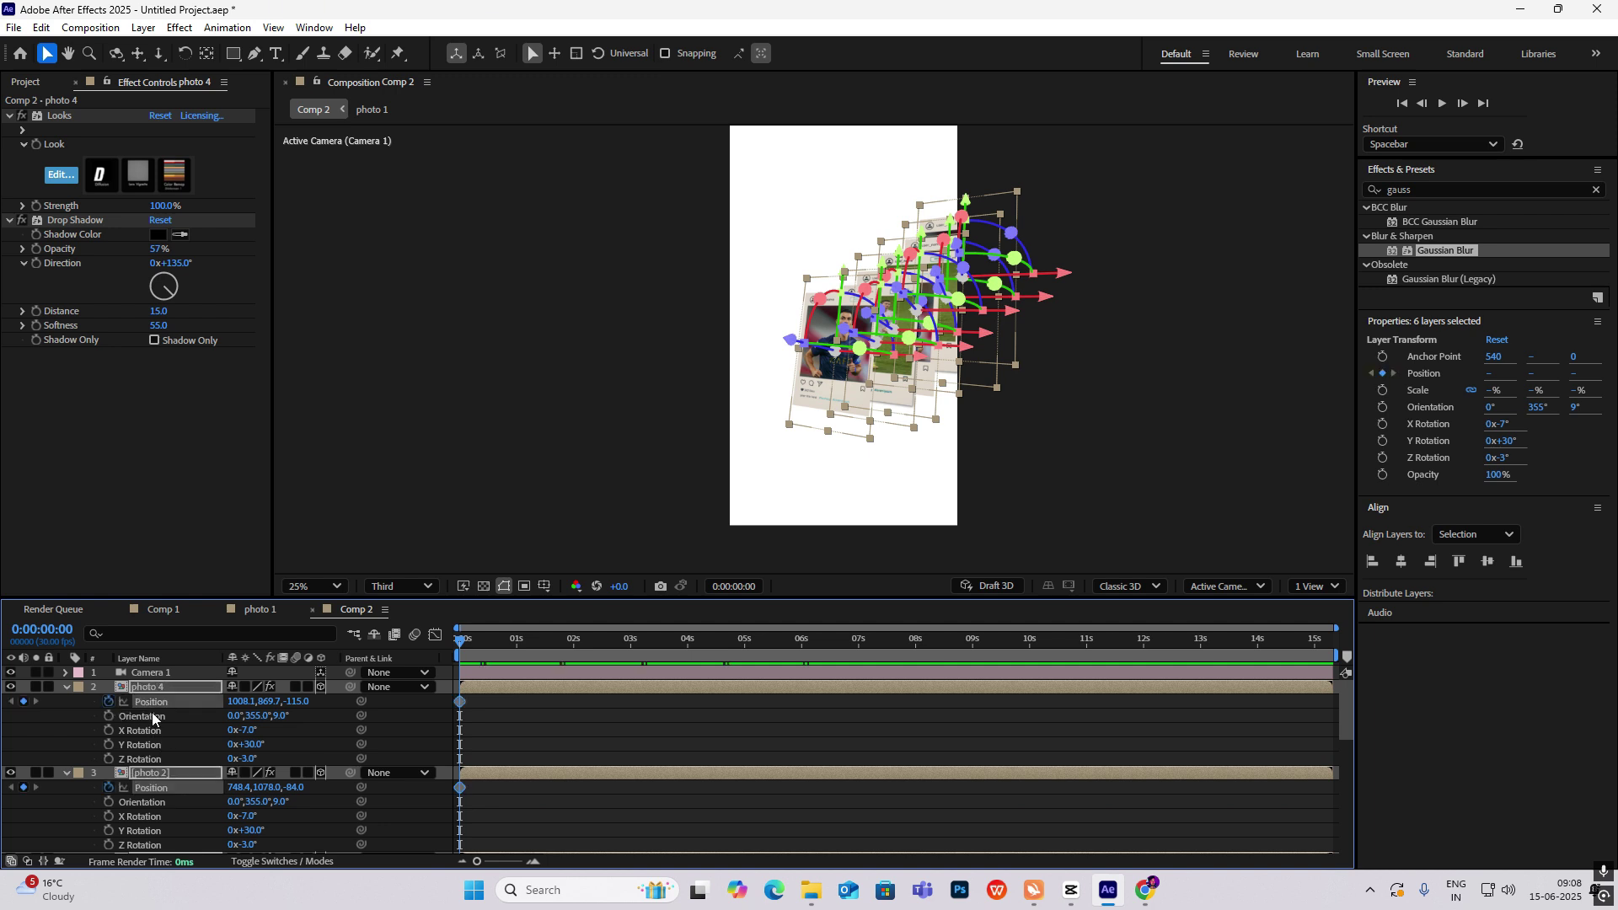
click(107, 730)
scroll(295, 739, down, 5)
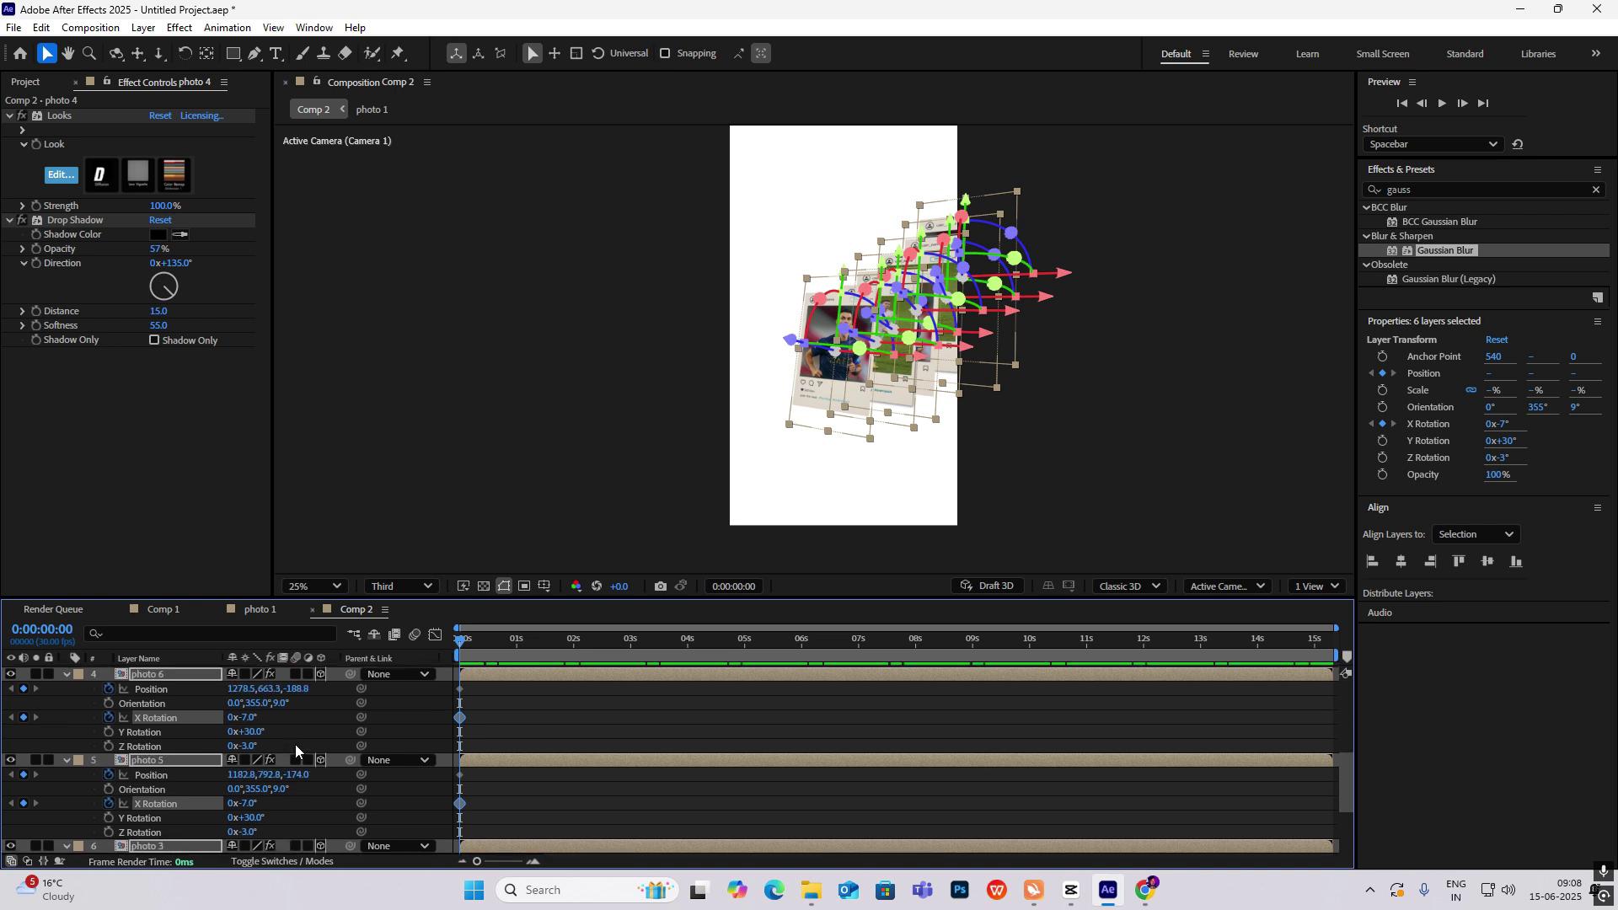
scroll(295, 745, up, 4)
Step: At 0:00:01:13, keyframe Position and X Rotation on all six photos and shift the stack down-left, with photo 4 at about 594, 1037
drag(467, 641, 545, 668)
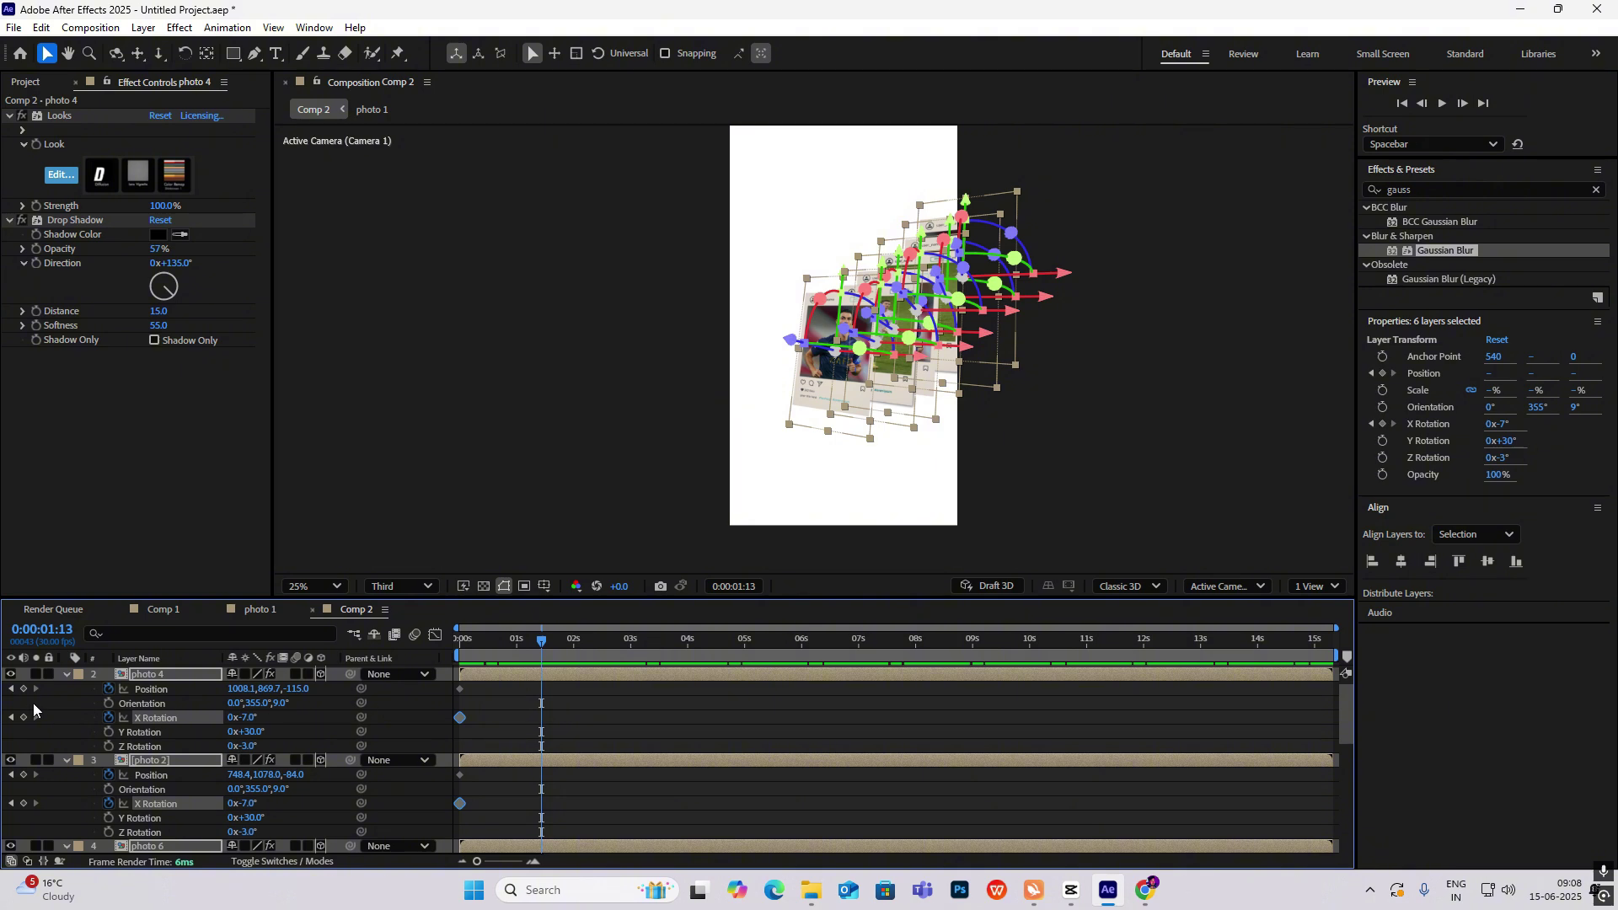
click(22, 688)
click(23, 718)
drag(835, 352, 774, 377)
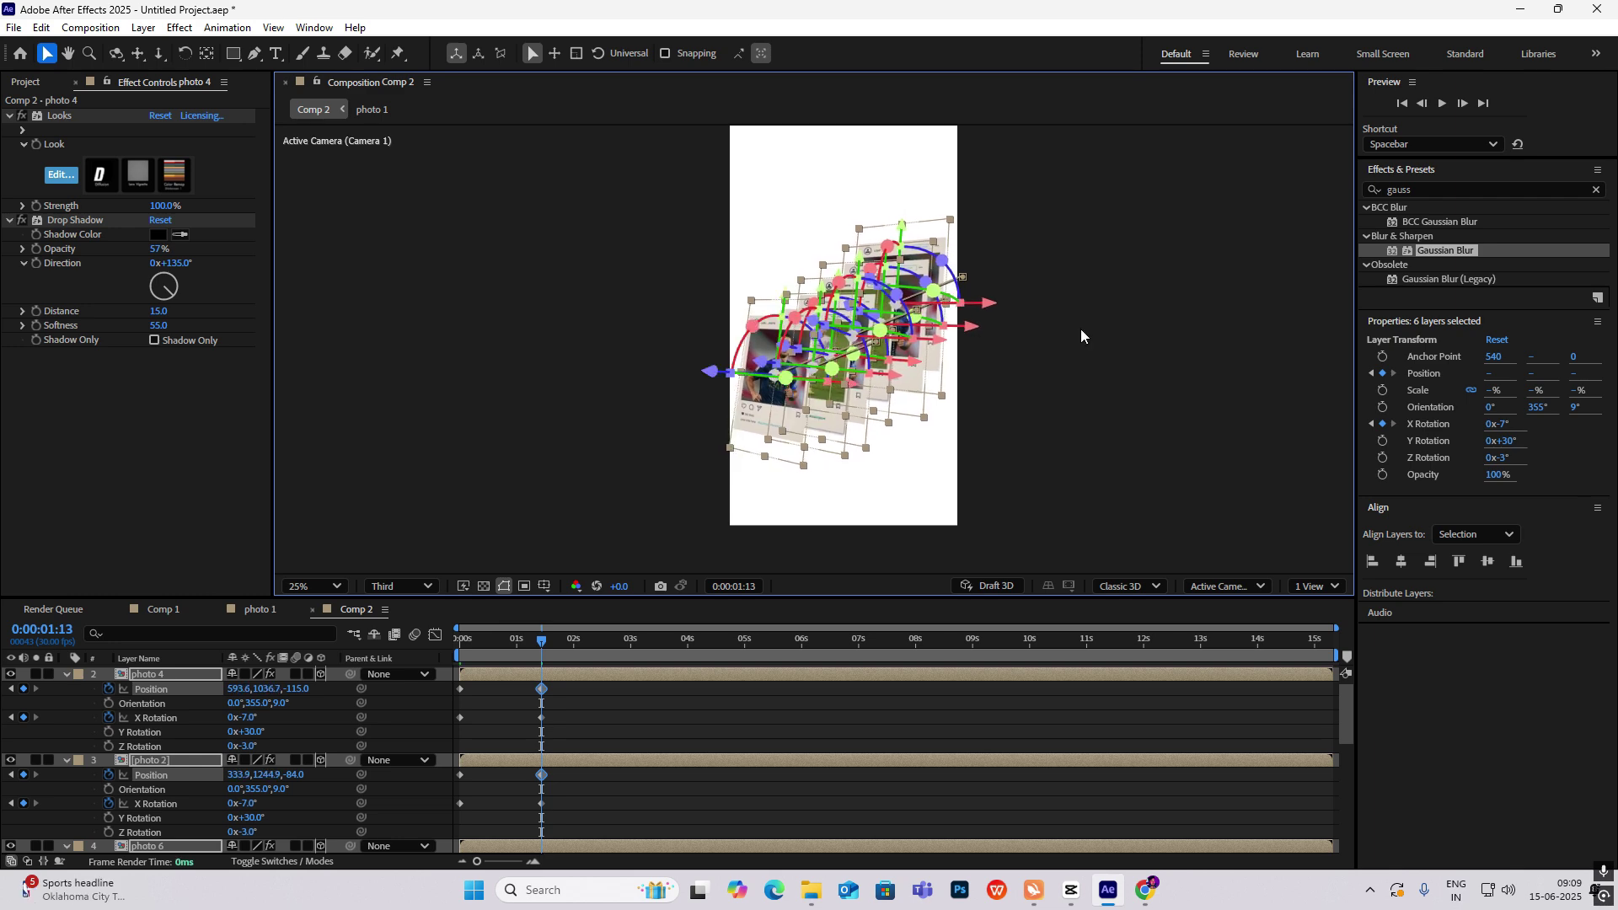
click(1081, 328)
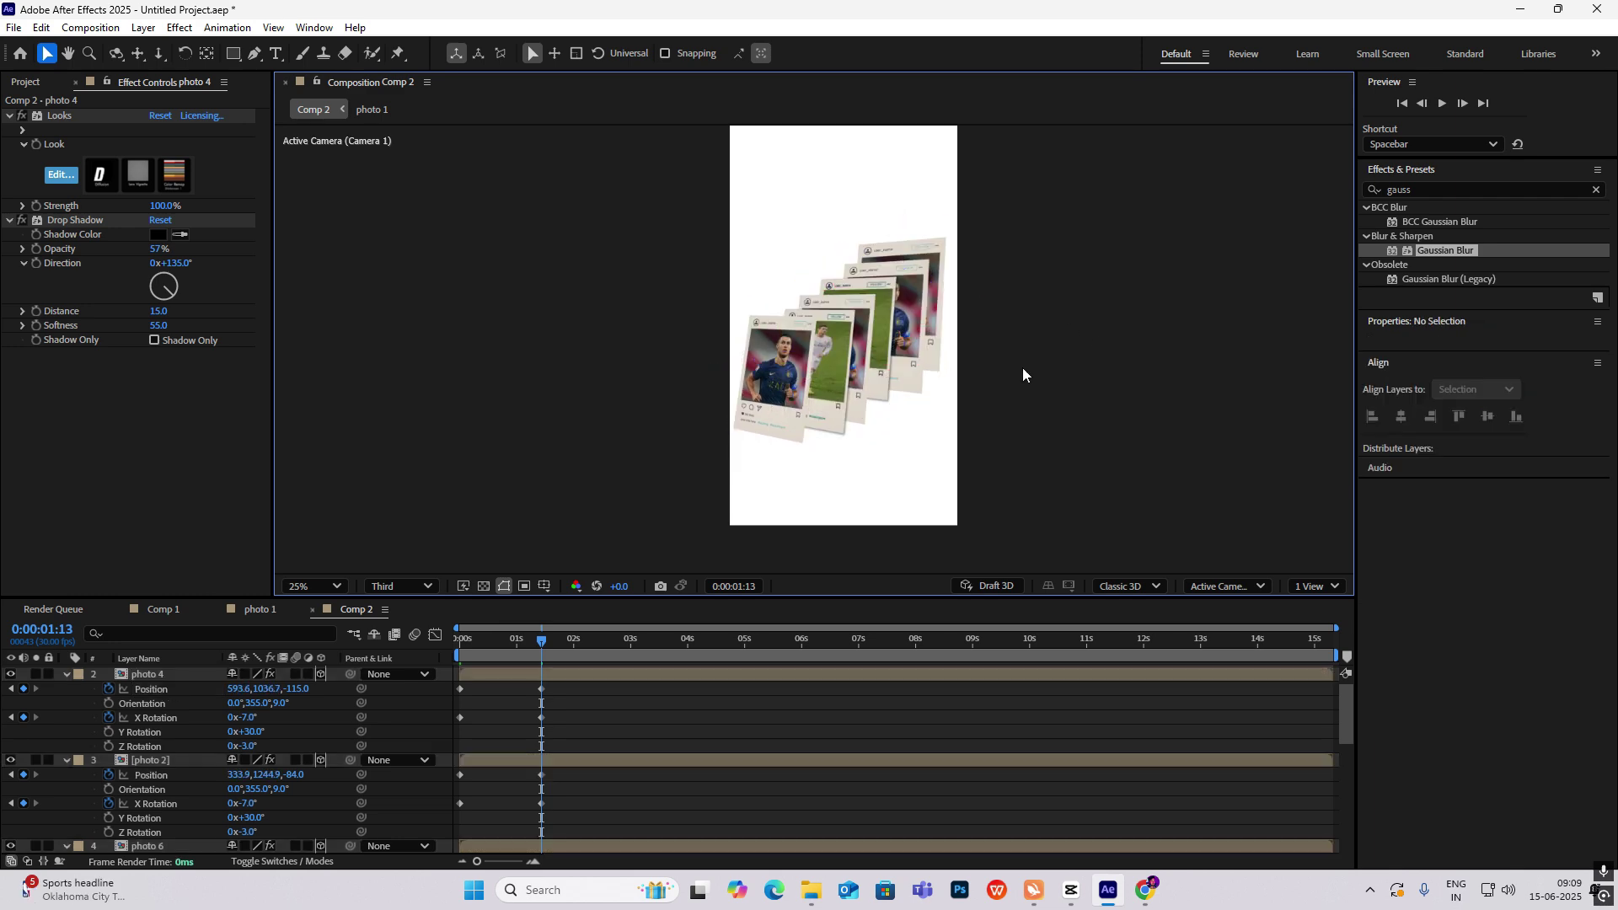
mouse_move(537, 640)
mouse_down()
mouse_move(462, 649)
mouse_move(540, 648)
mouse_up()
Step: Set photo 1's X rotation to 3° at 0:00:01:13
scroll(858, 352, up, 2)
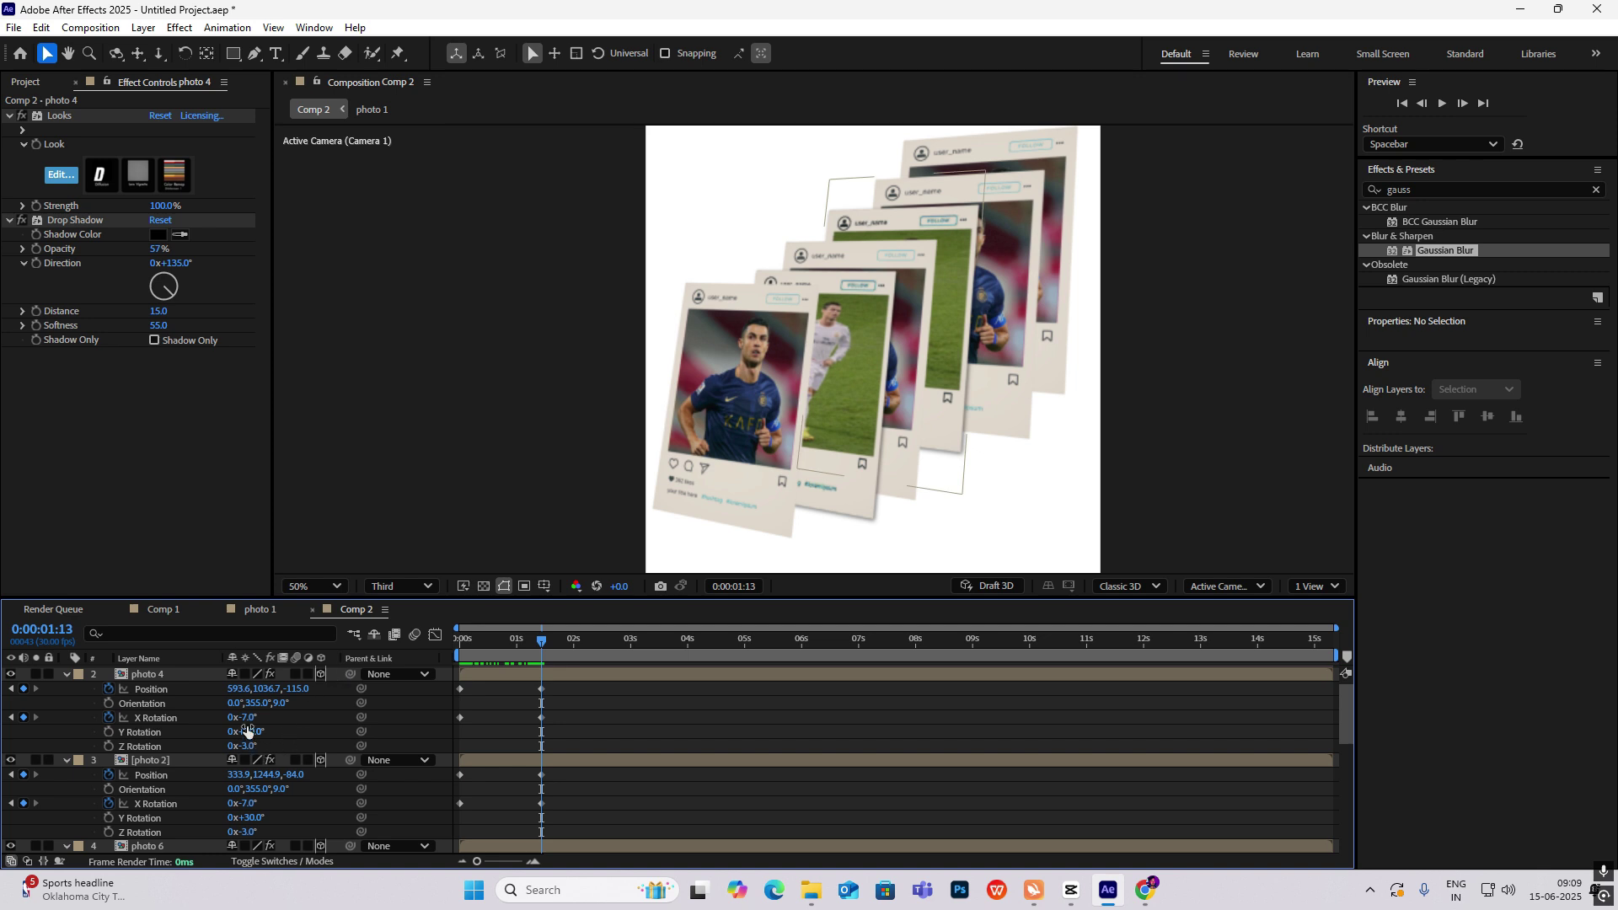
drag(249, 719, 250, 720)
key(ctrl+z)
scroll(156, 761, down, 6)
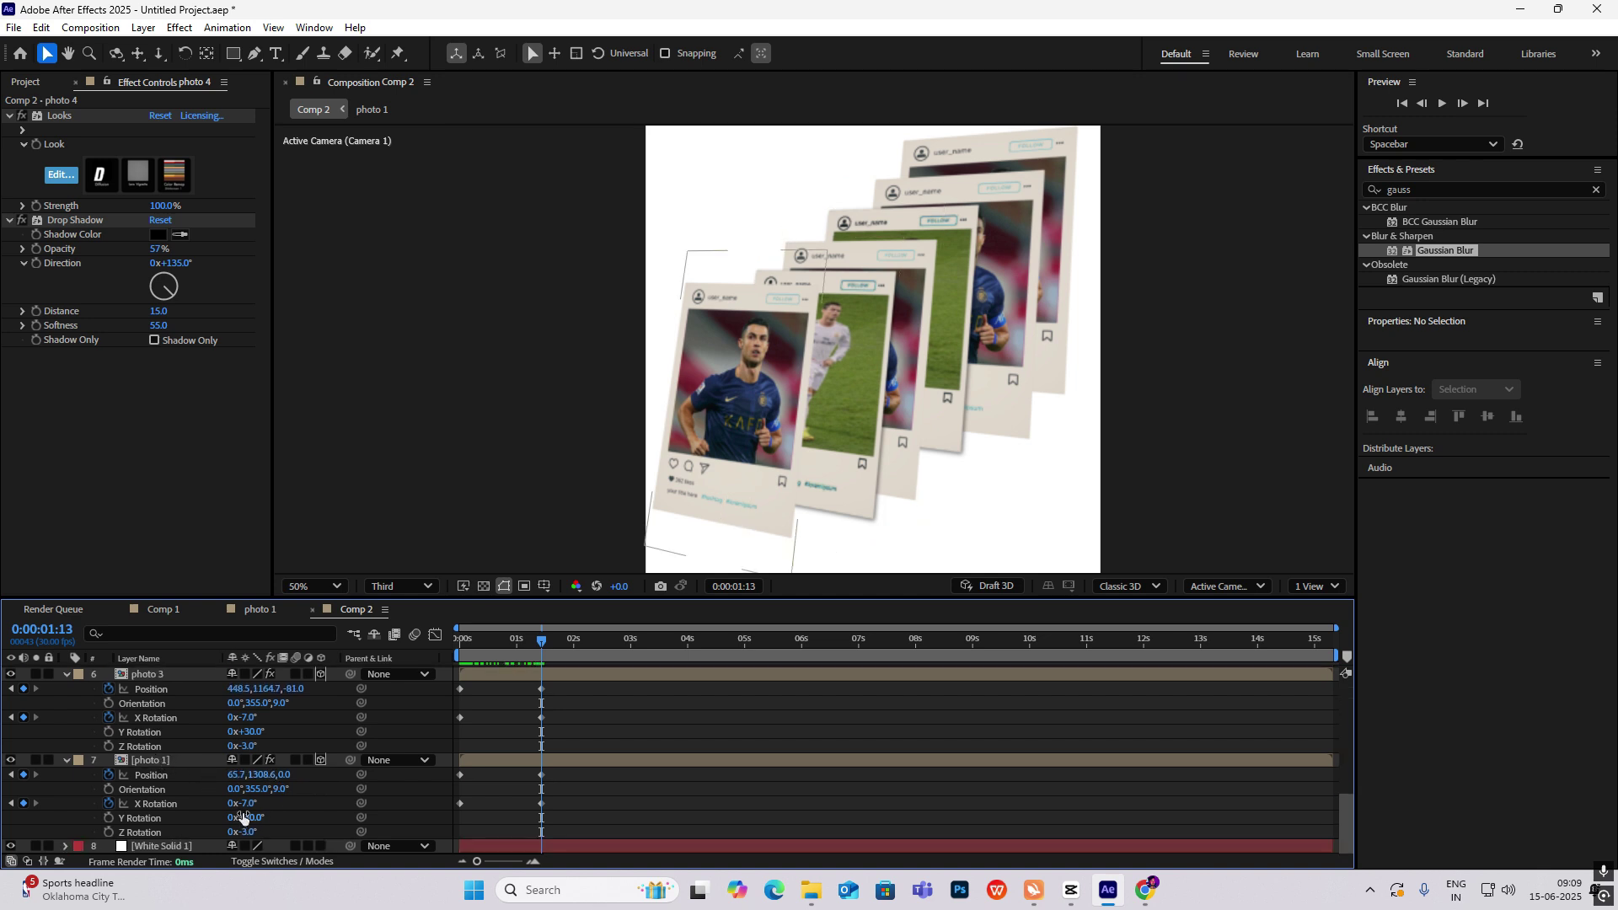
drag(249, 810, 257, 807)
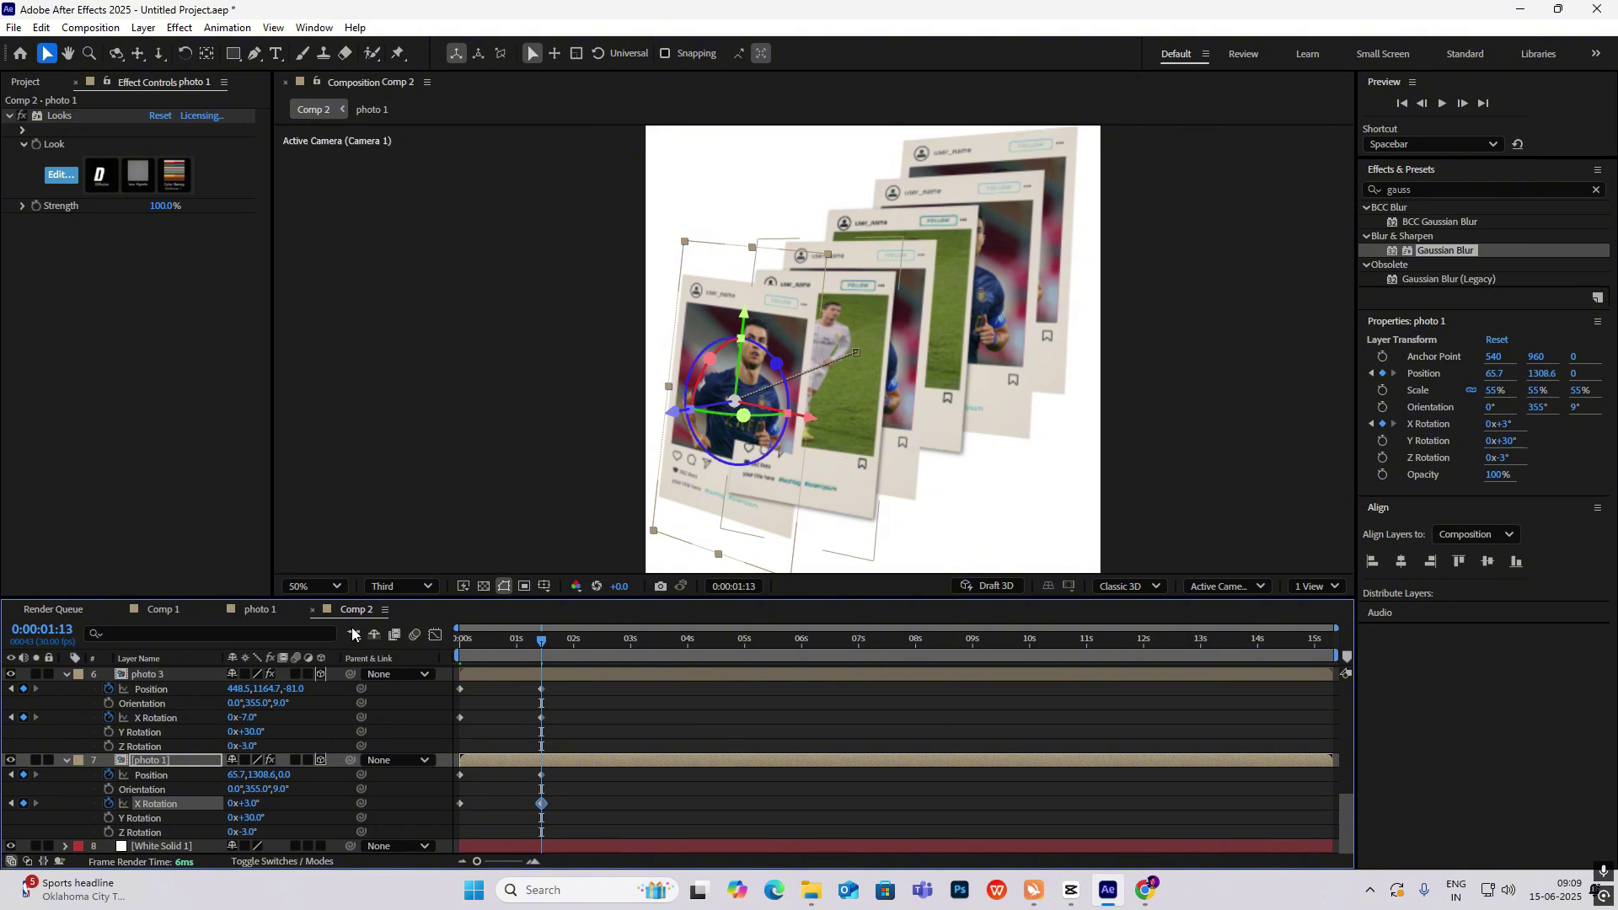
Step: Set the X rotation at 0:00:01:13 to 9° on photo 2, 13° on photo 3 and 14° on photo 4
scroll(261, 742, up, 3)
click(261, 718)
scroll(260, 759, down, 5)
mouse_move(261, 720)
mouse_down()
mouse_move(261, 761)
mouse_move(245, 729)
mouse_move(261, 730)
mouse_up()
scroll(260, 789, up, 8)
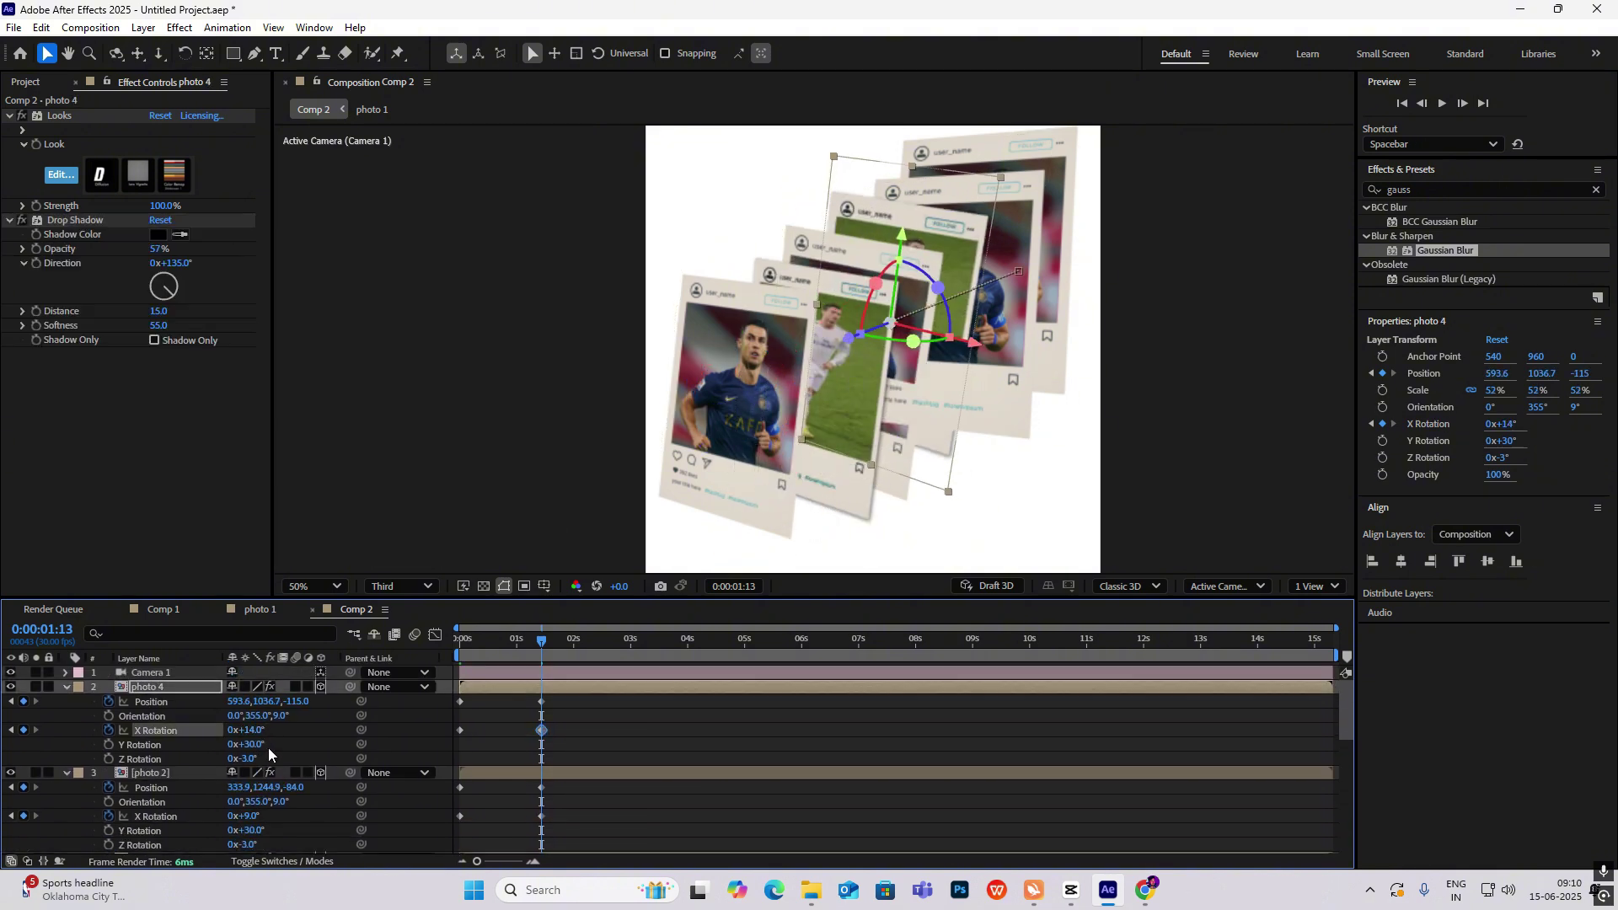
Step: Set the X rotation at 0:00:01:13 to 15° on photo 5 and 18° on photo 6
scroll(268, 750, down, 4)
drag(246, 816, 260, 816)
scroll(260, 829, down, 1)
scroll(260, 833, up, 1)
drag(246, 730, 261, 731)
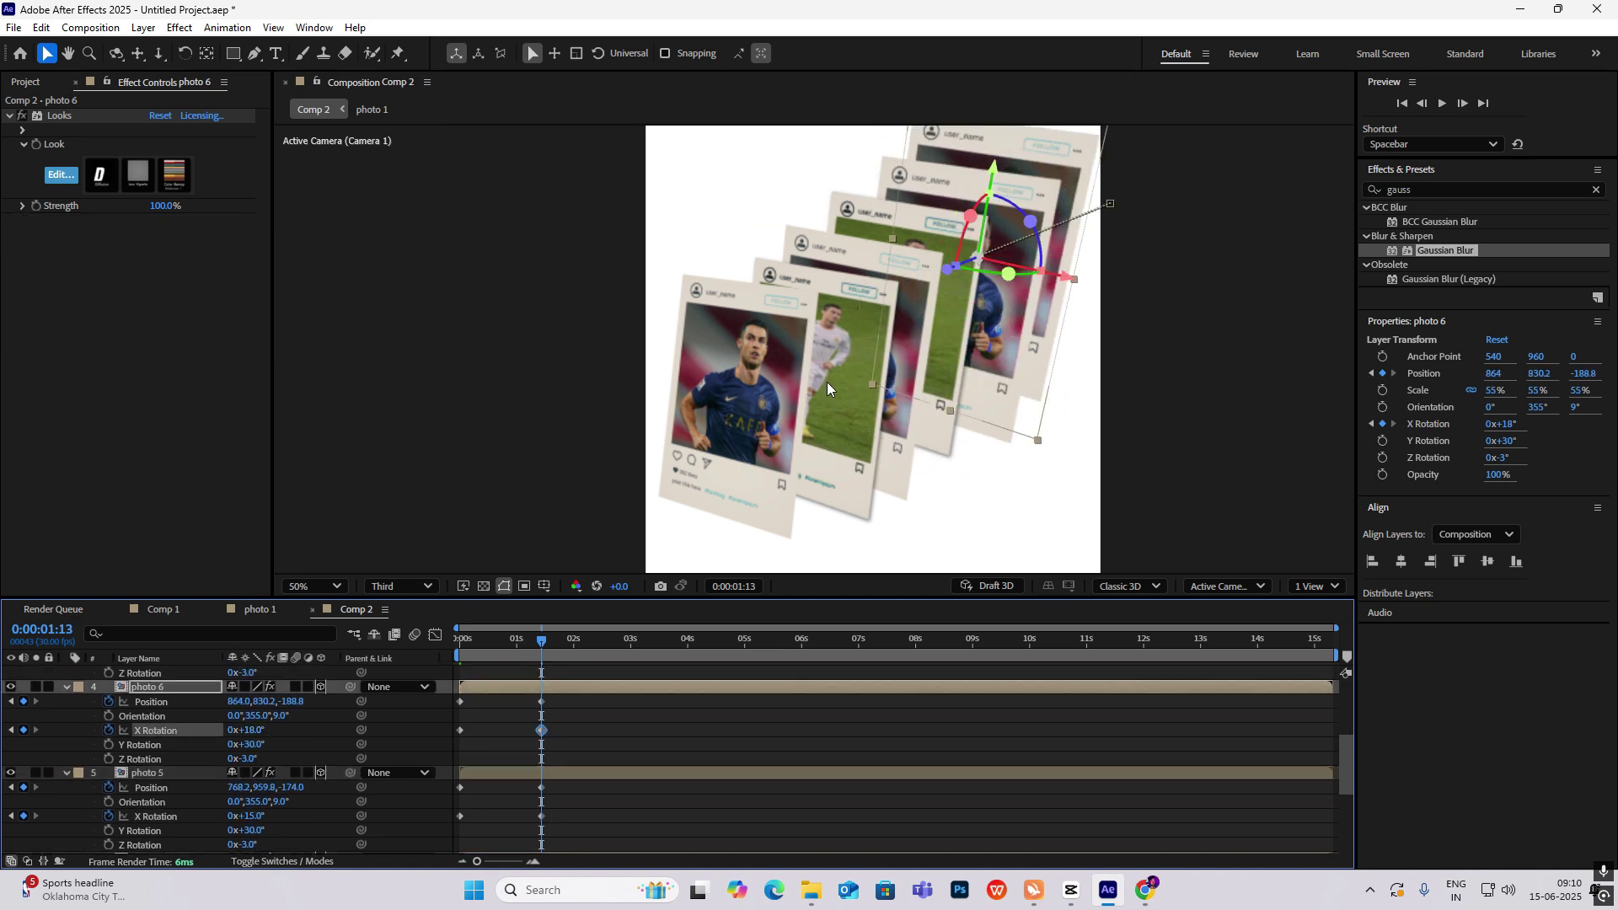
scroll(827, 382, down, 2)
scroll(574, 703, up, 5)
Step: Ease all Position and X Rotation keyframes of the six photos and reshape their speed curve to start fast and slow down gradually
key(ctrl+a)
key(u)
click(223, 786)
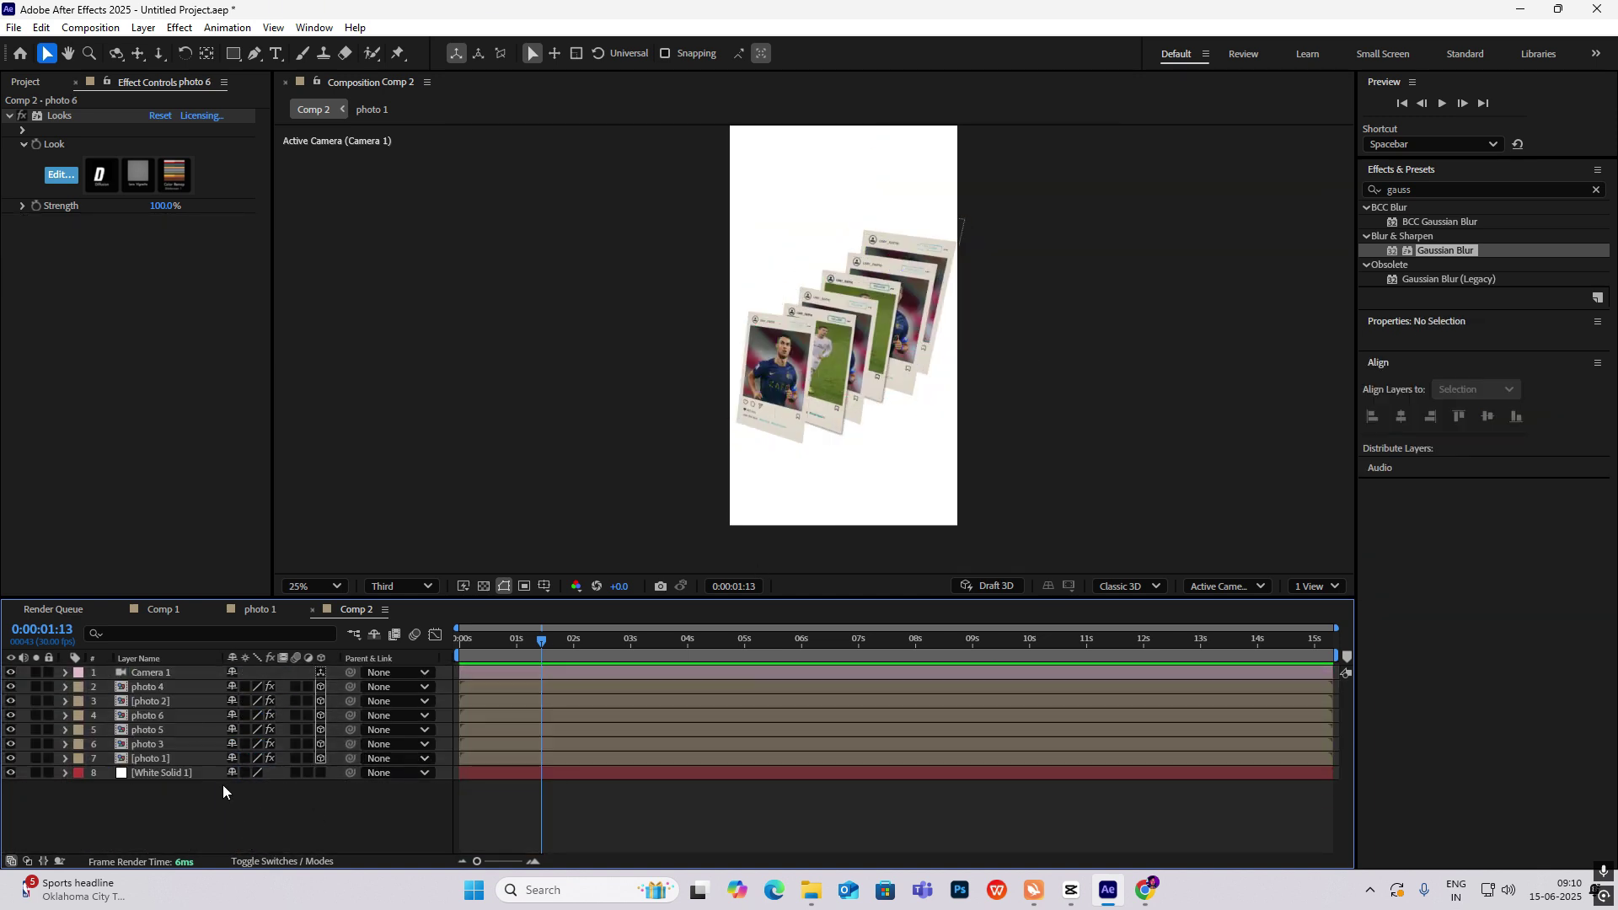
click(173, 686)
shift+click(167, 762)
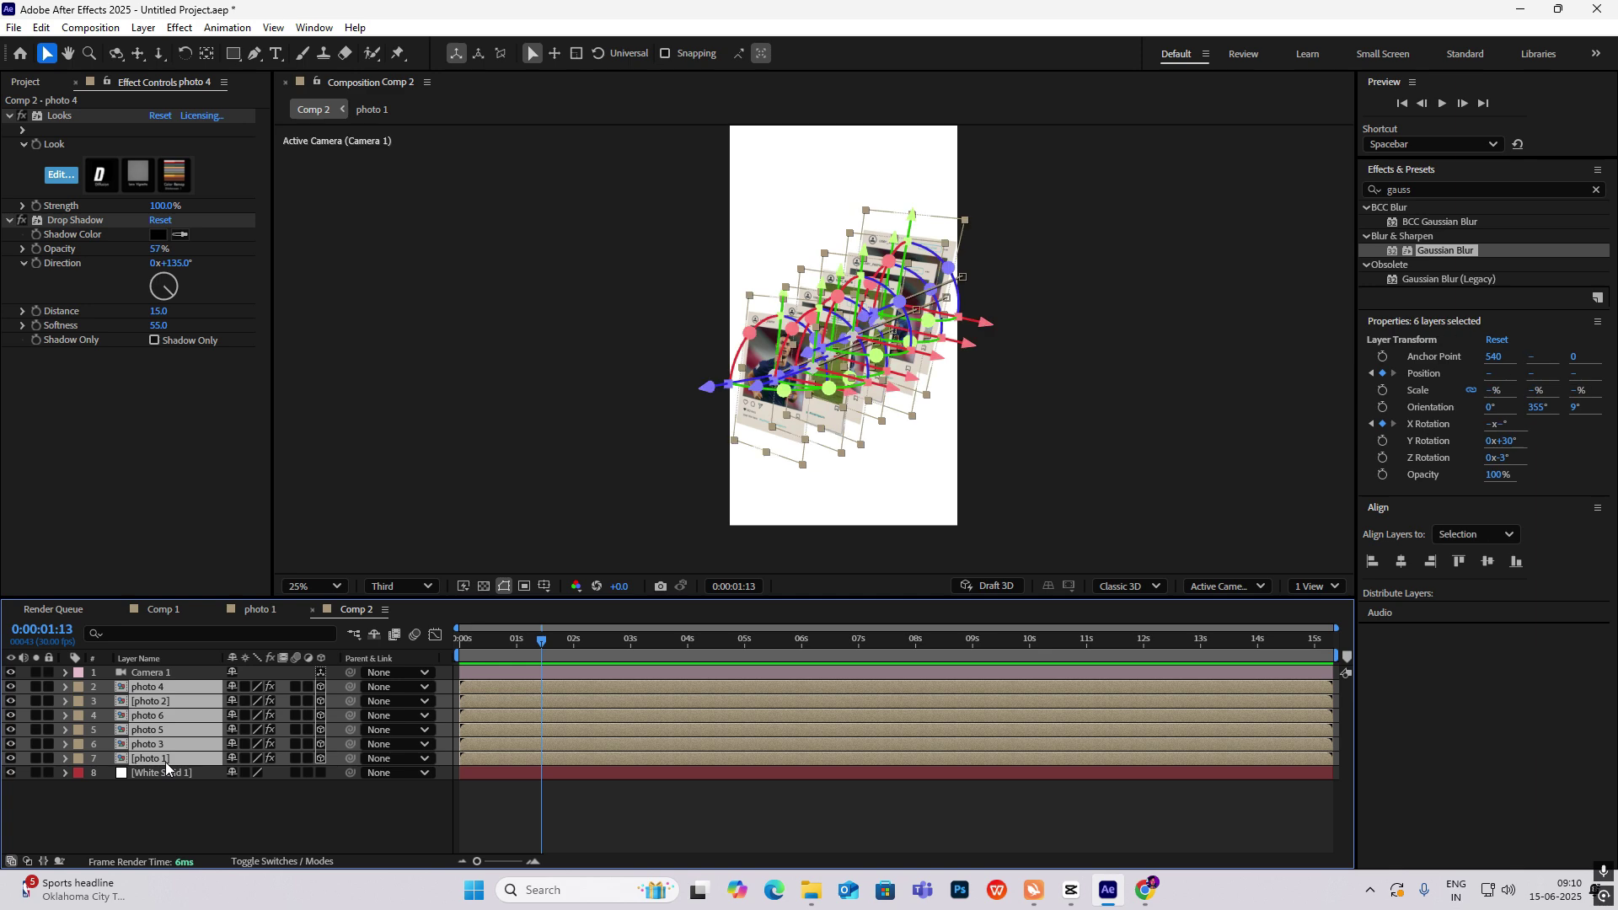
key(u)
drag(573, 709, 442, 840)
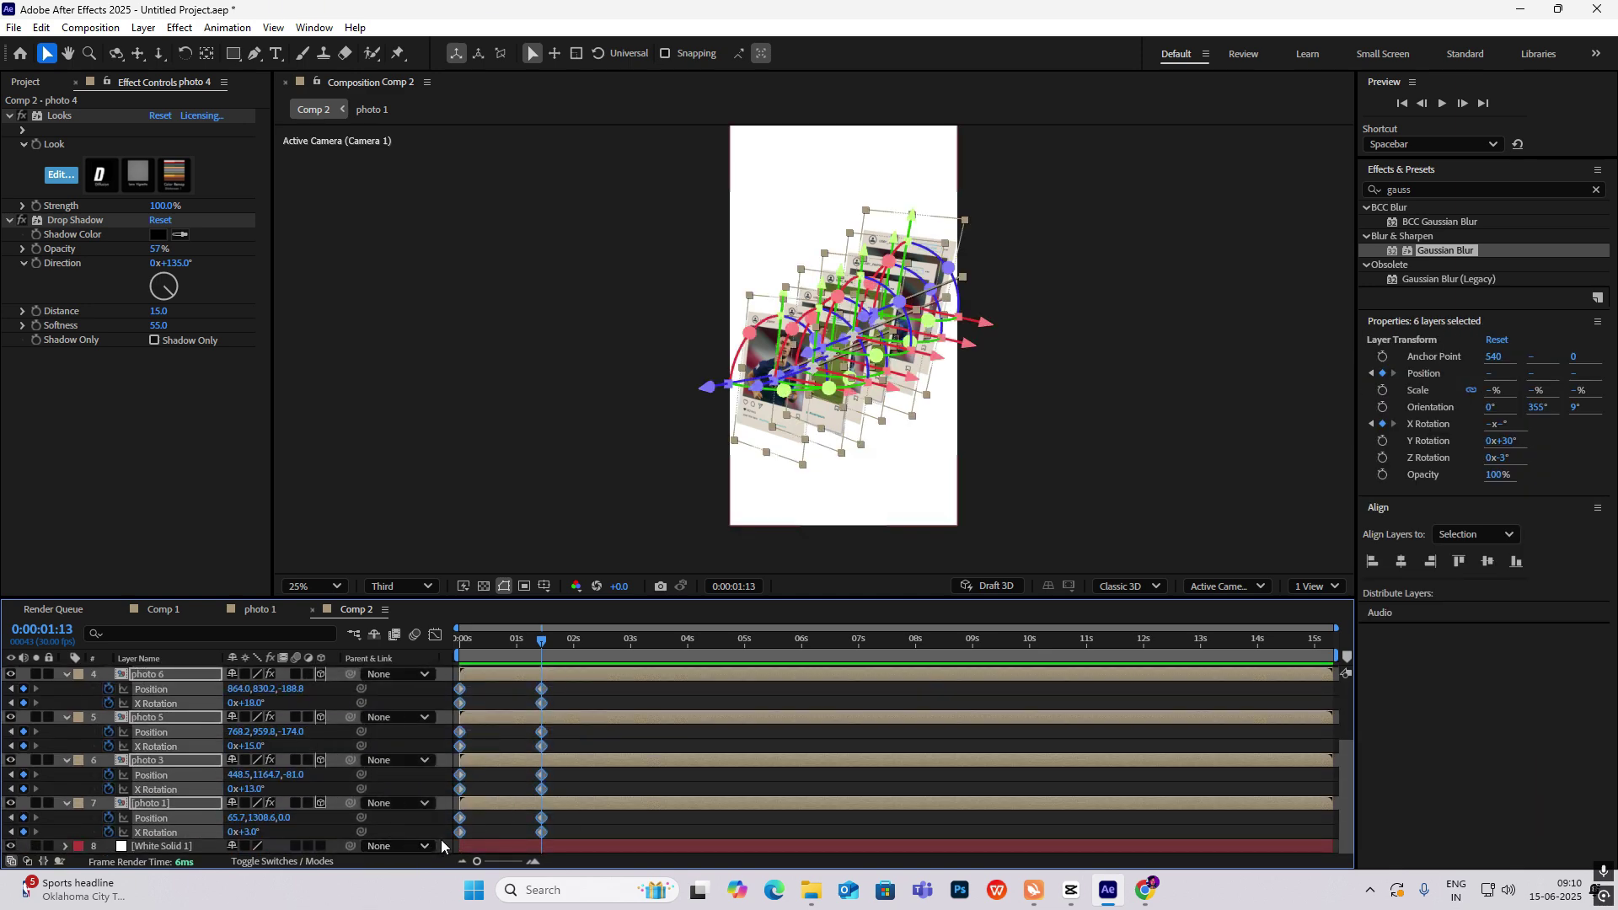
click(435, 635)
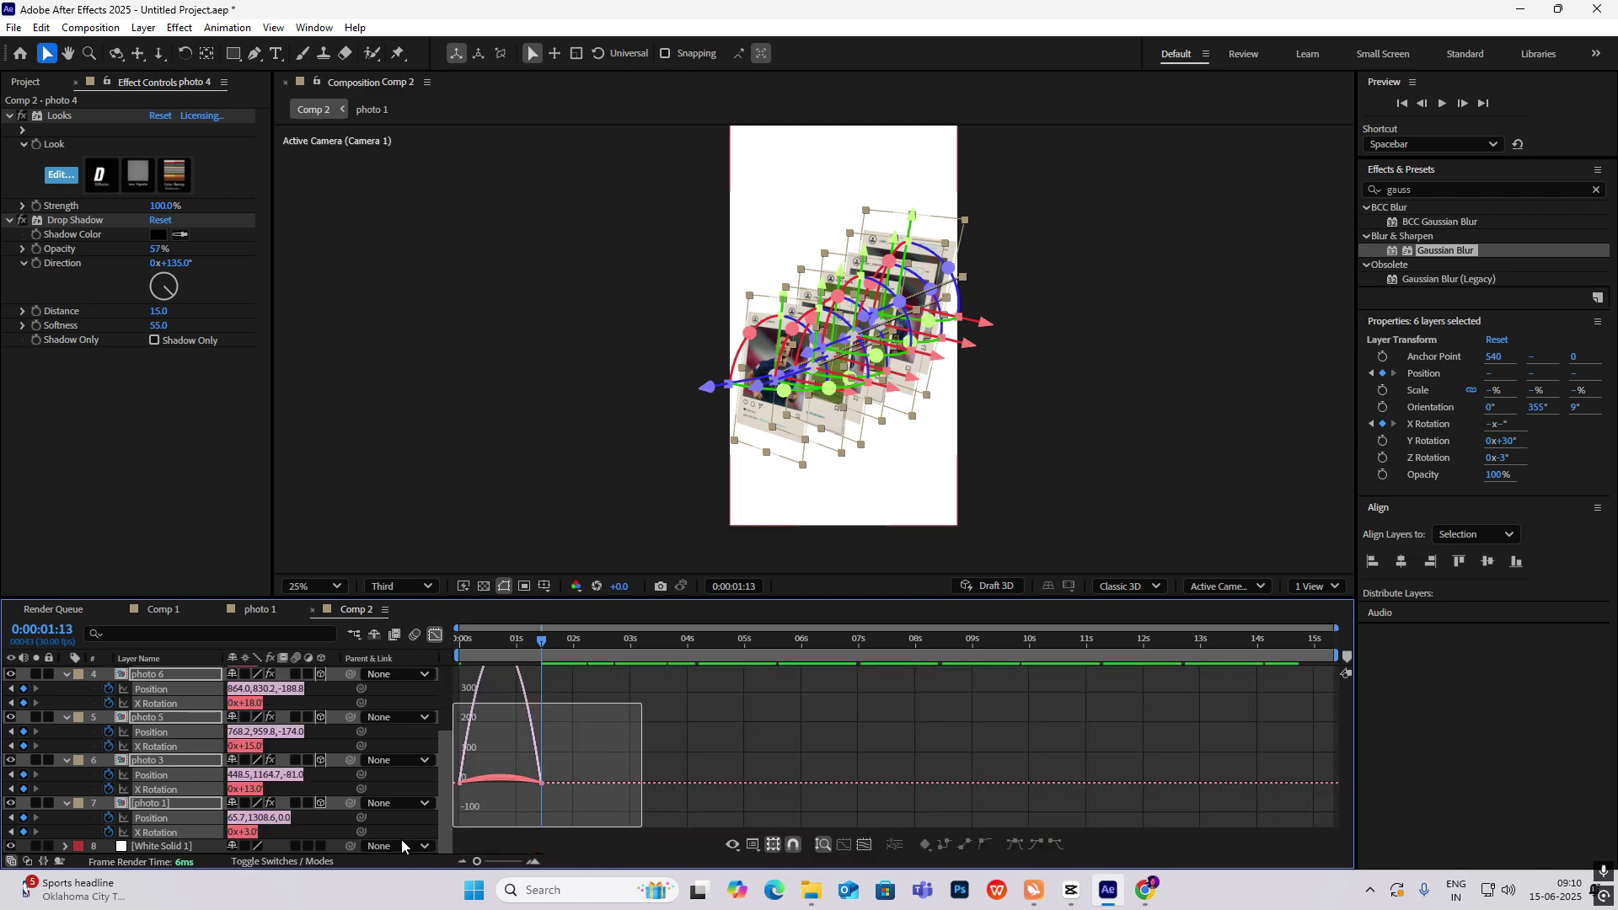
drag(401, 840, 404, 839)
drag(528, 813, 501, 813)
click(435, 635)
Step: Play back the photo stack animation from the start and collapse the layers' keyframe properties
key(Home)
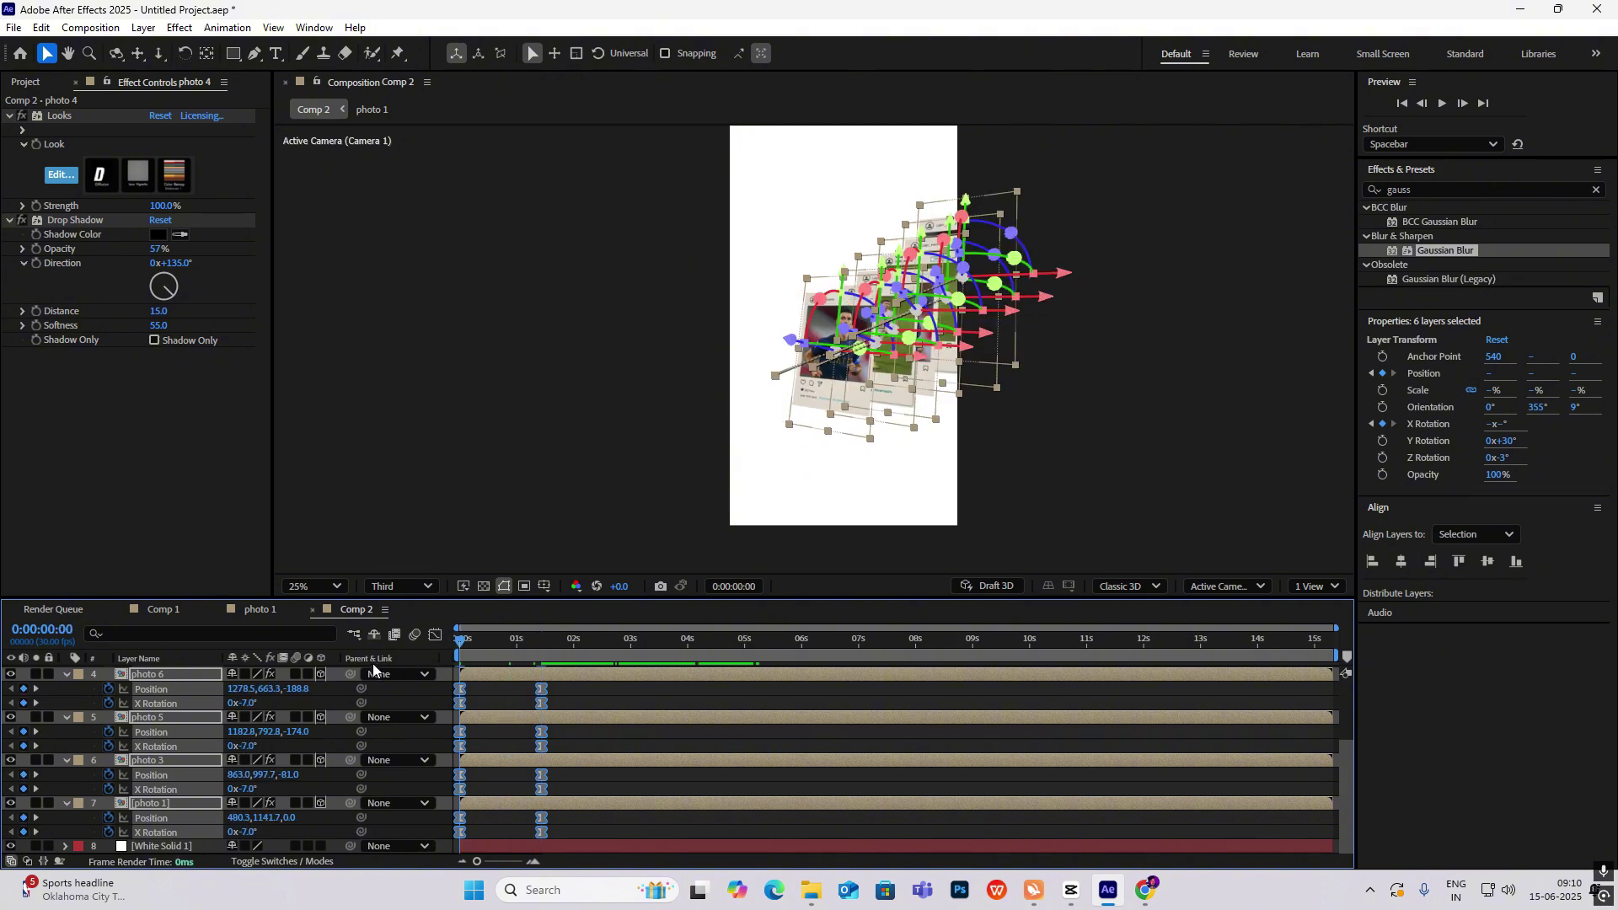
key(space)
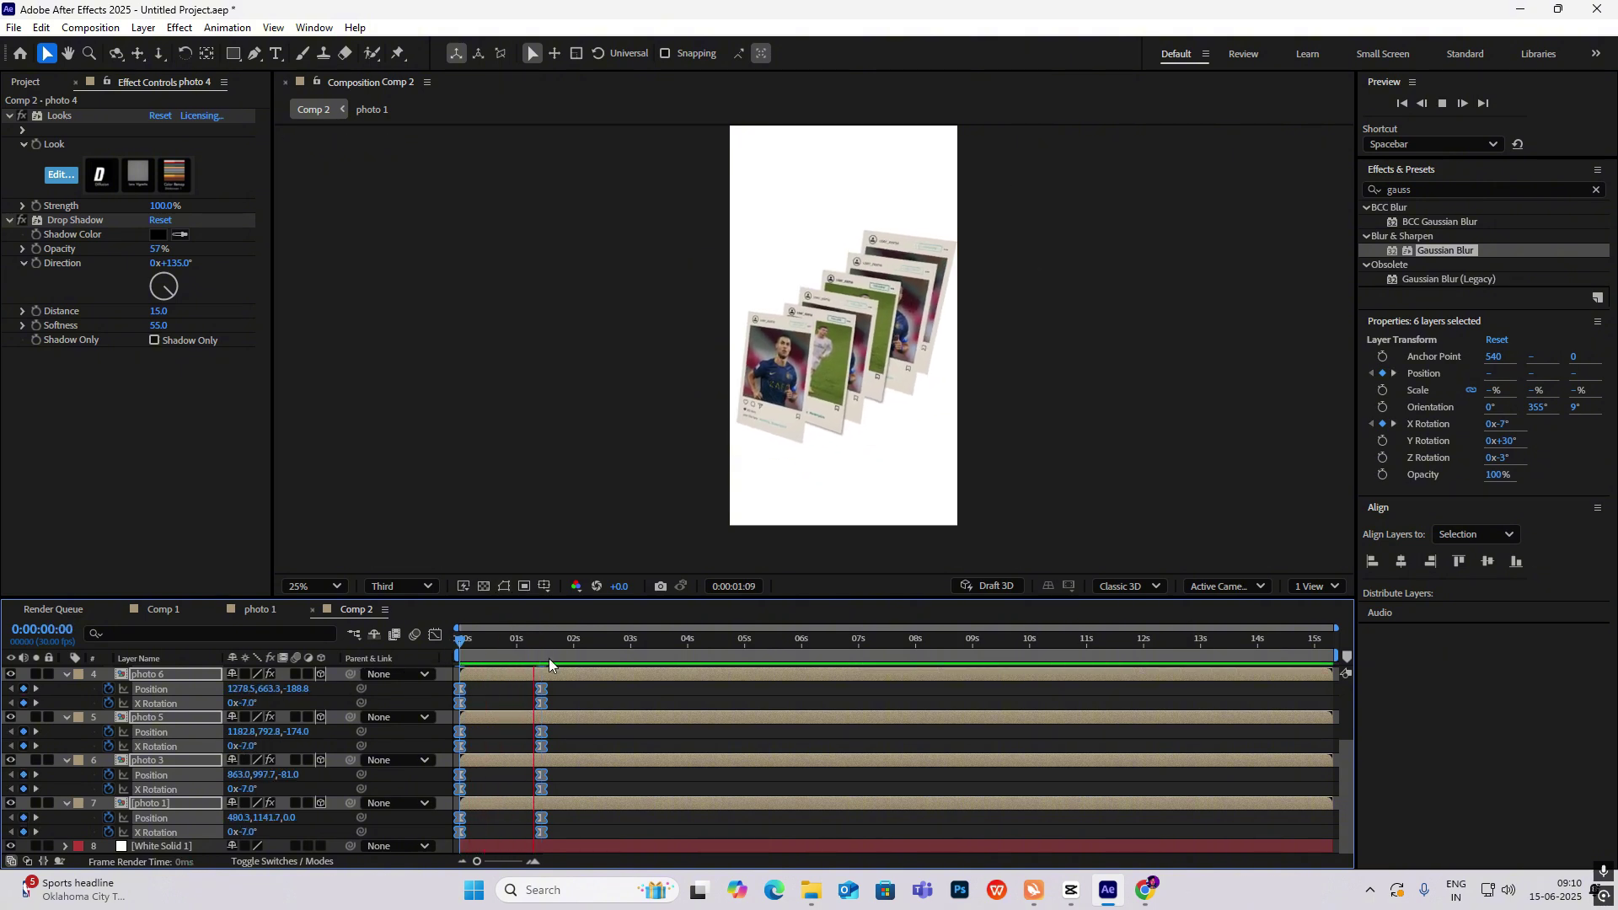
click(566, 645)
key(u)
click(377, 801)
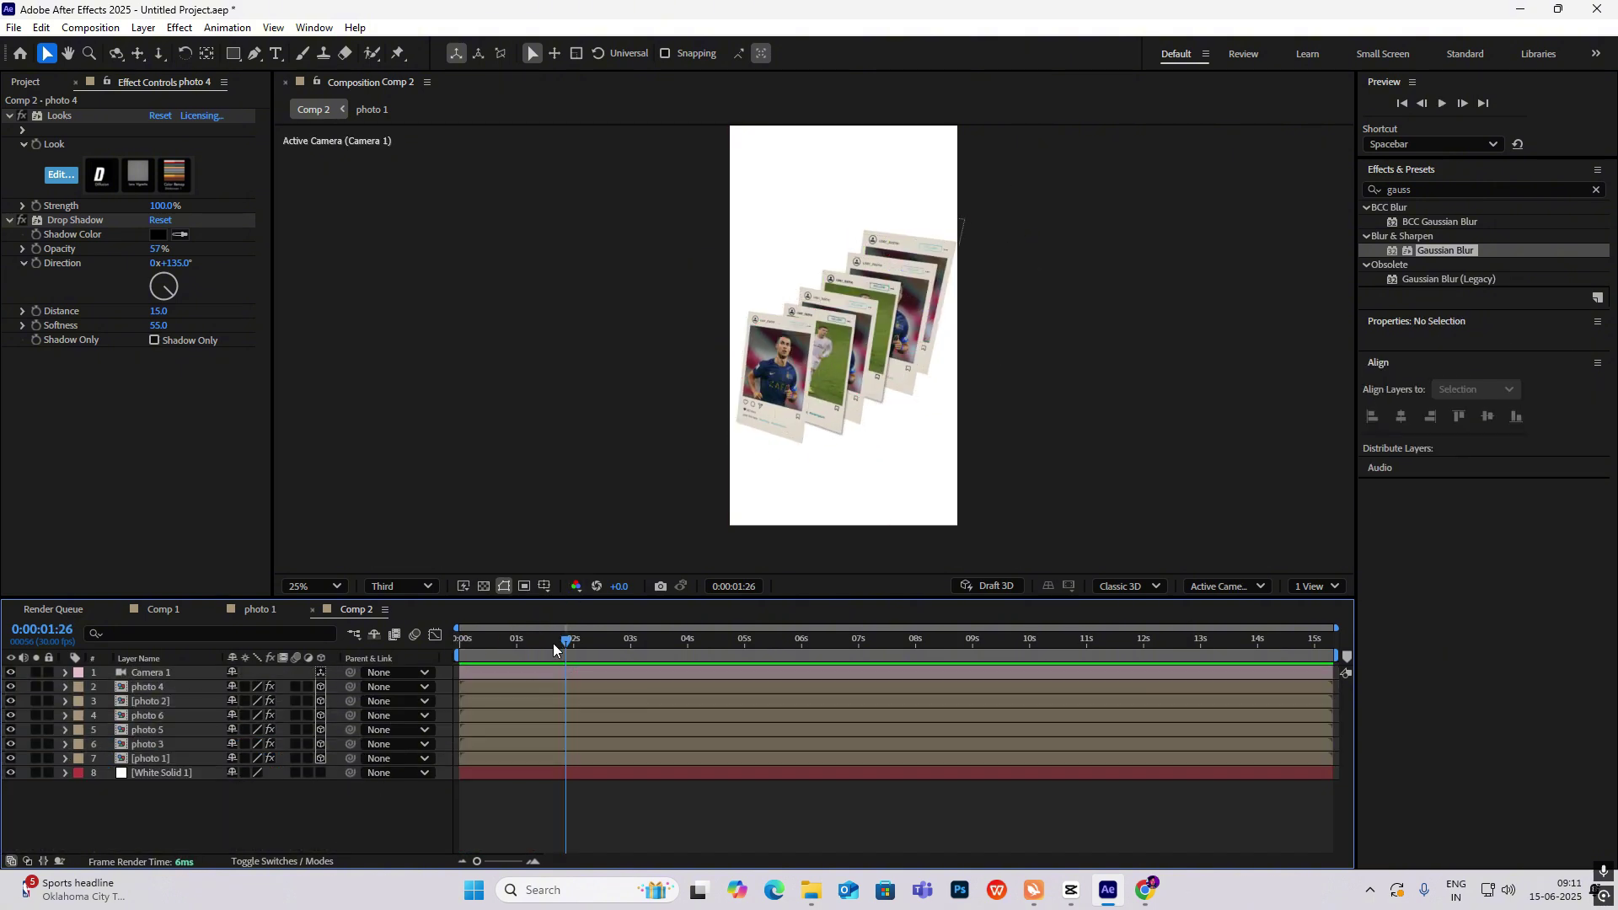
Step: Show the Position properties of the photos at 0:00:01:13 and pull Camera 1 back to 540, 960, -2845
drag(554, 649, 266, 715)
click(155, 692)
shift+click(154, 761)
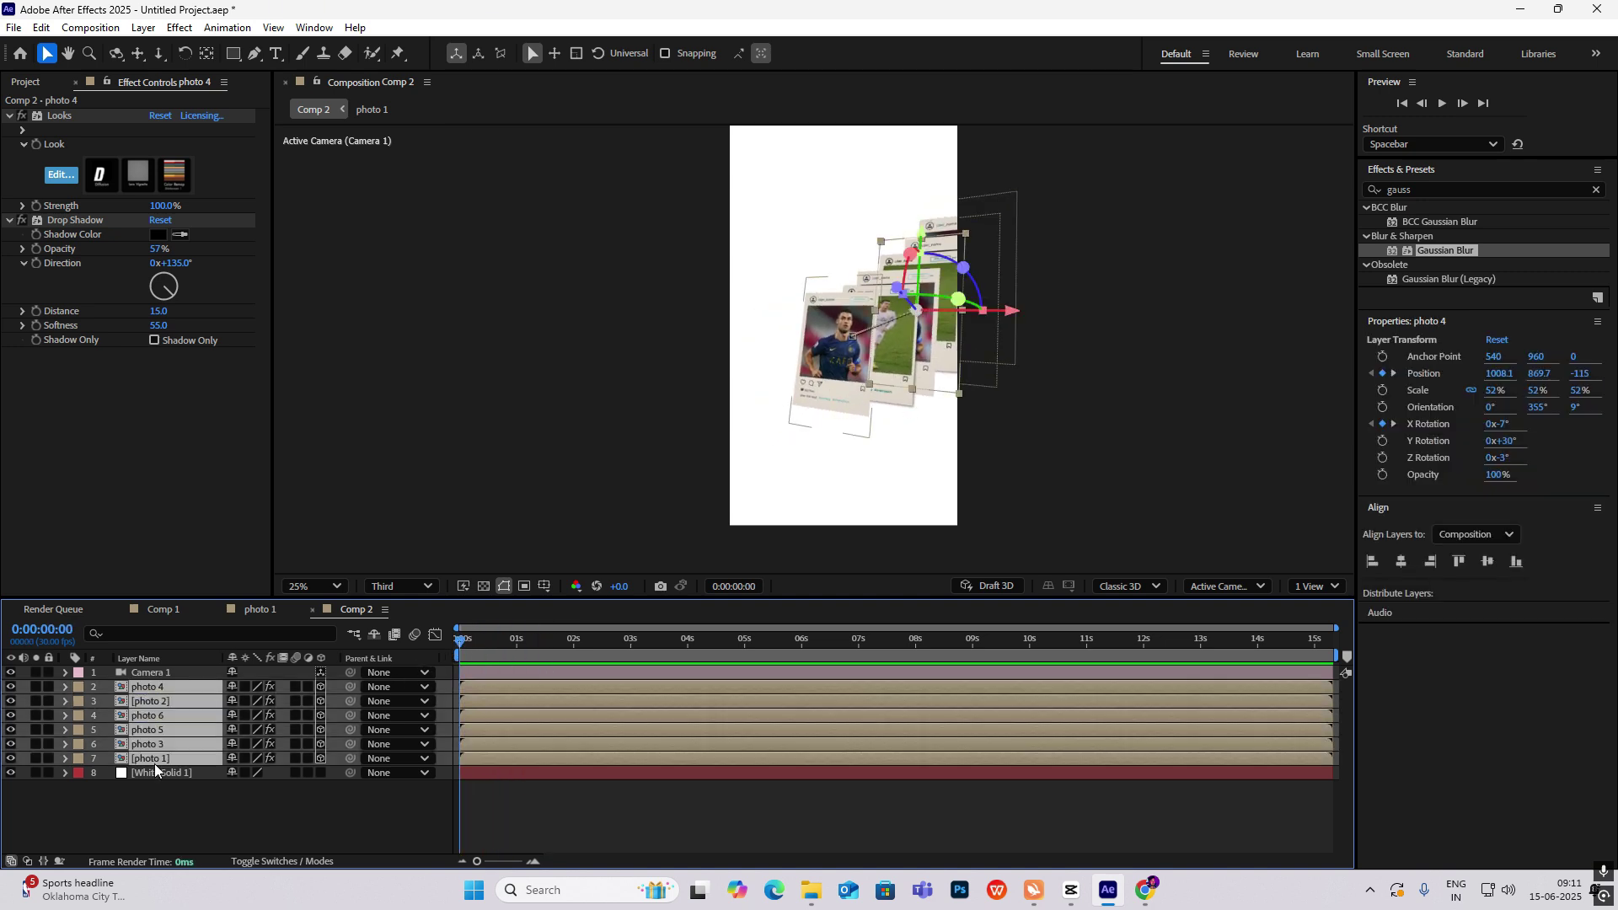
key(p)
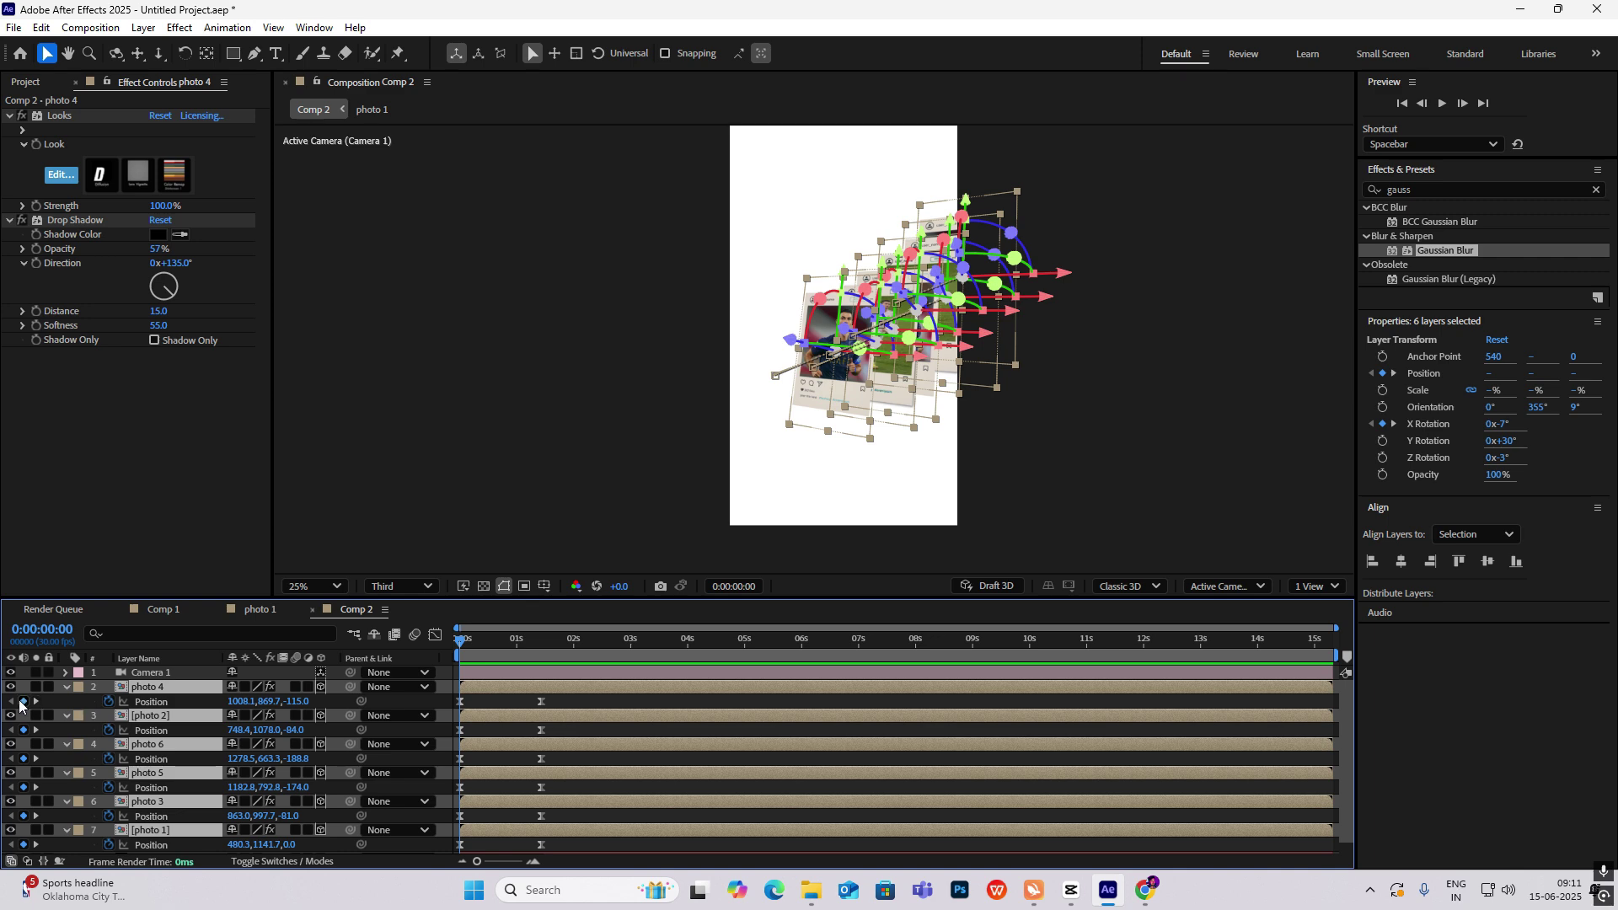
drag(465, 654, 545, 650)
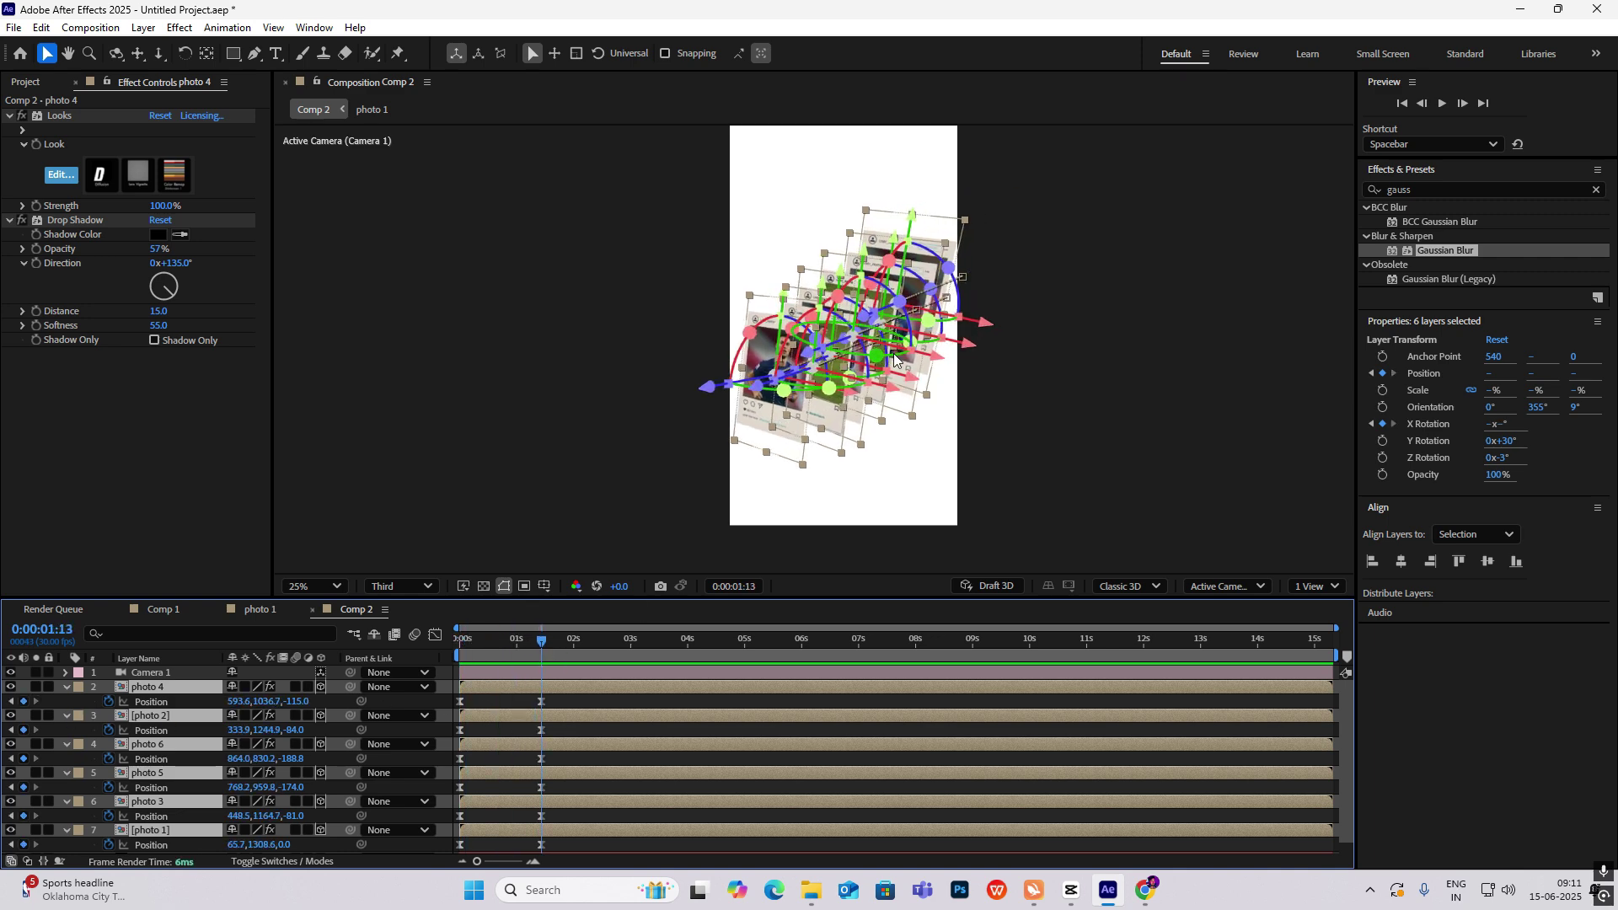
scroll(873, 349, up, 2)
click(1202, 346)
Step: At 0:00:01:13, move photo 1 along its depth axis to about -57, 1299, -262 and photo 2 to about 274, 1253, -207
click(742, 357)
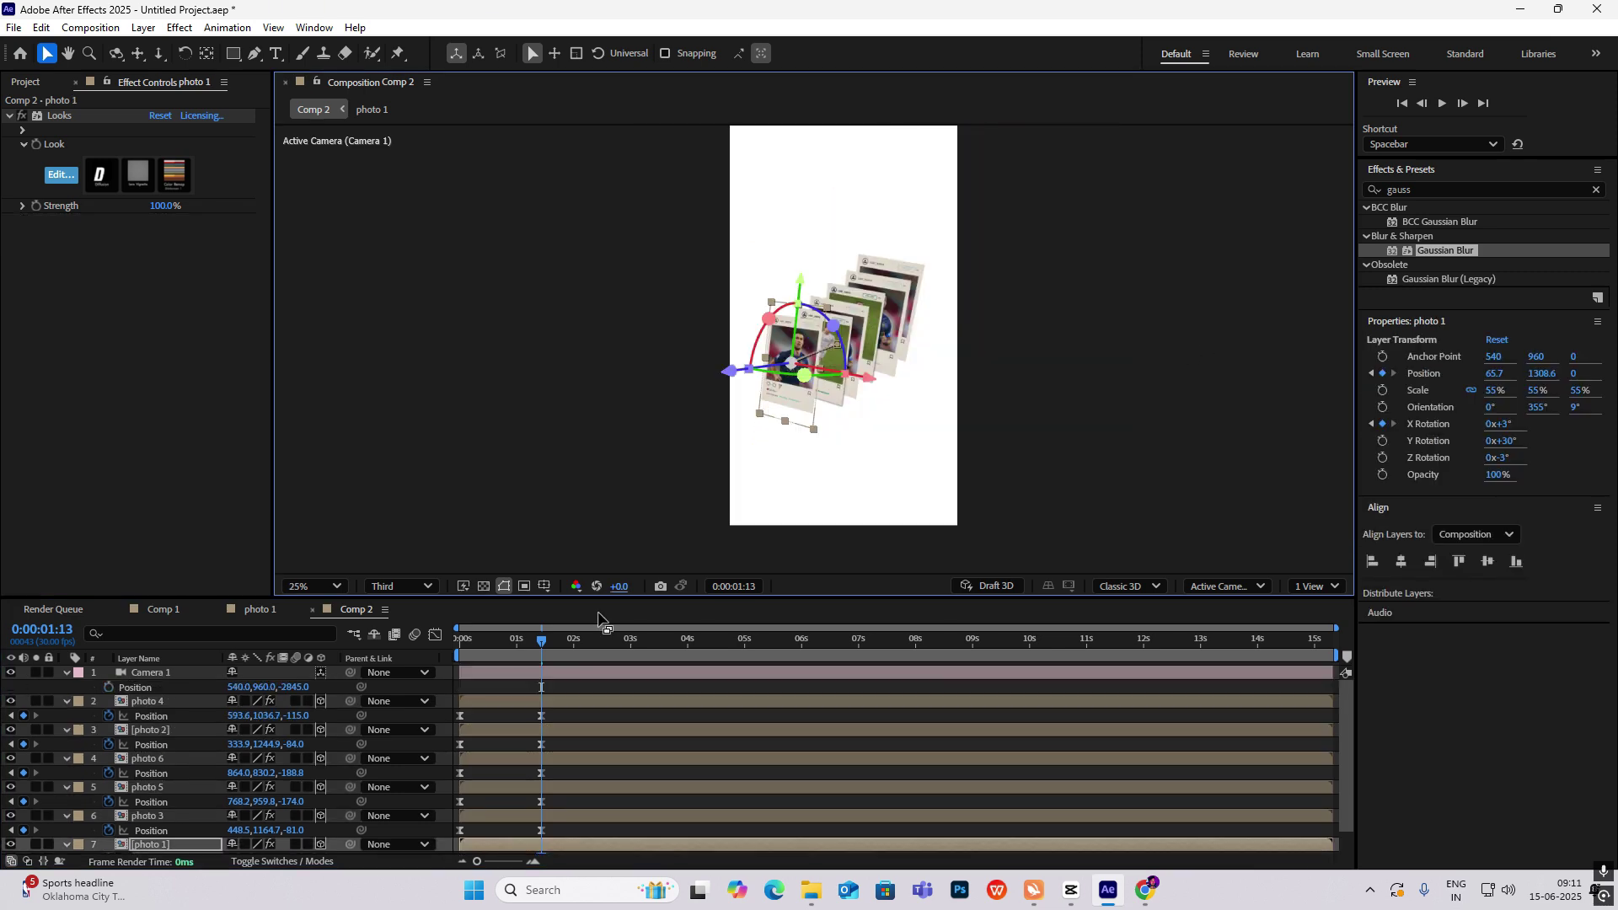
drag(732, 377, 702, 385)
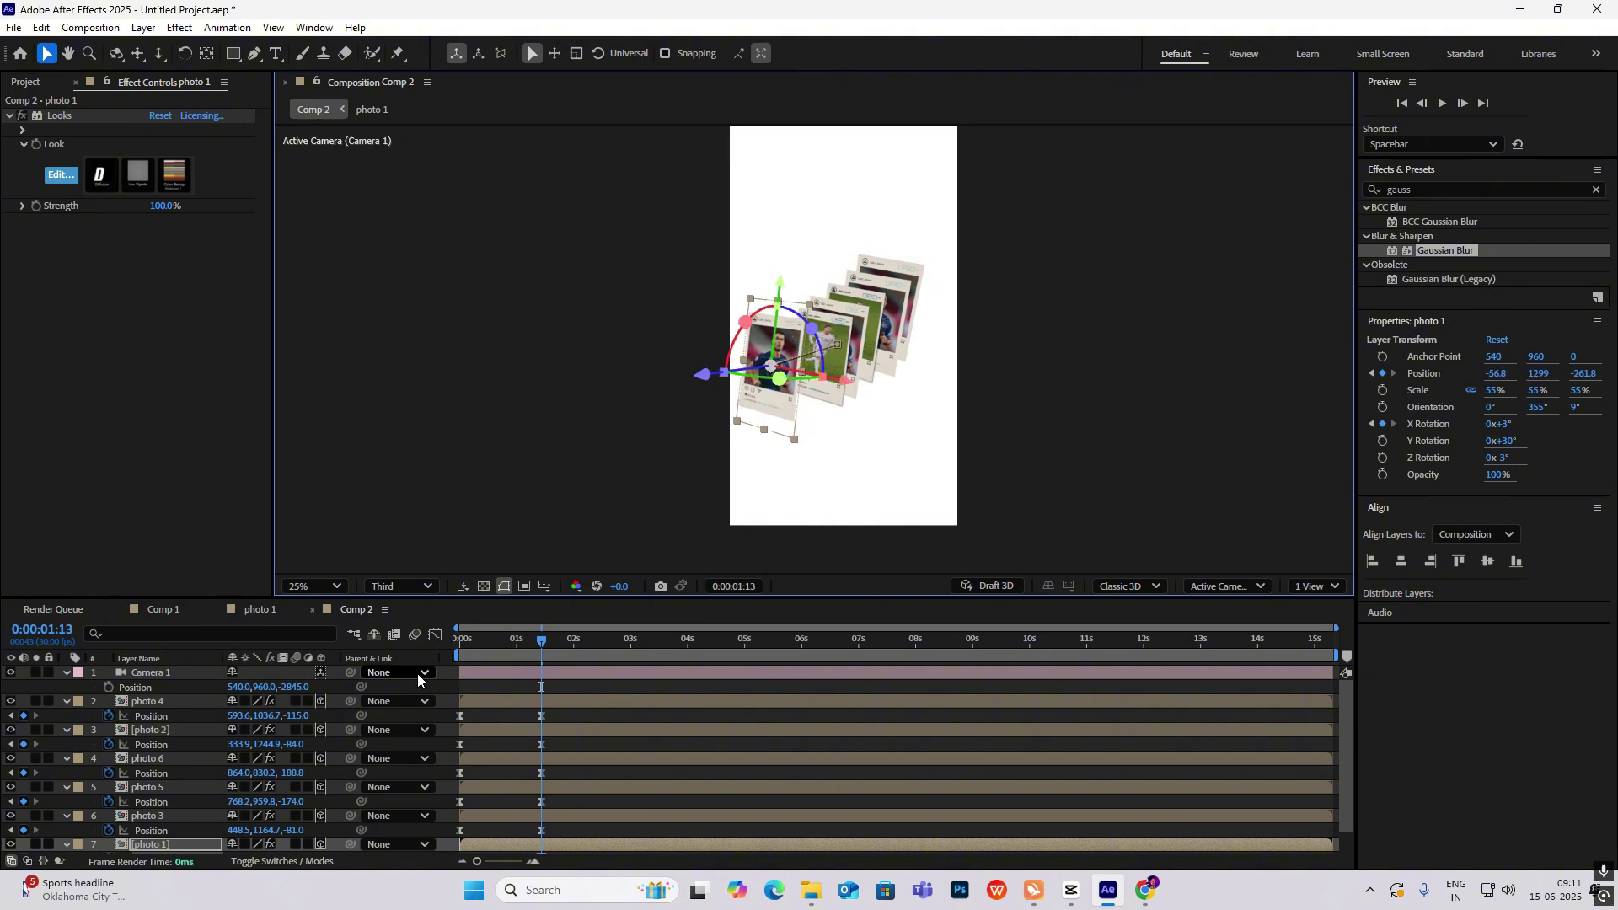
scroll(176, 726, down, 1)
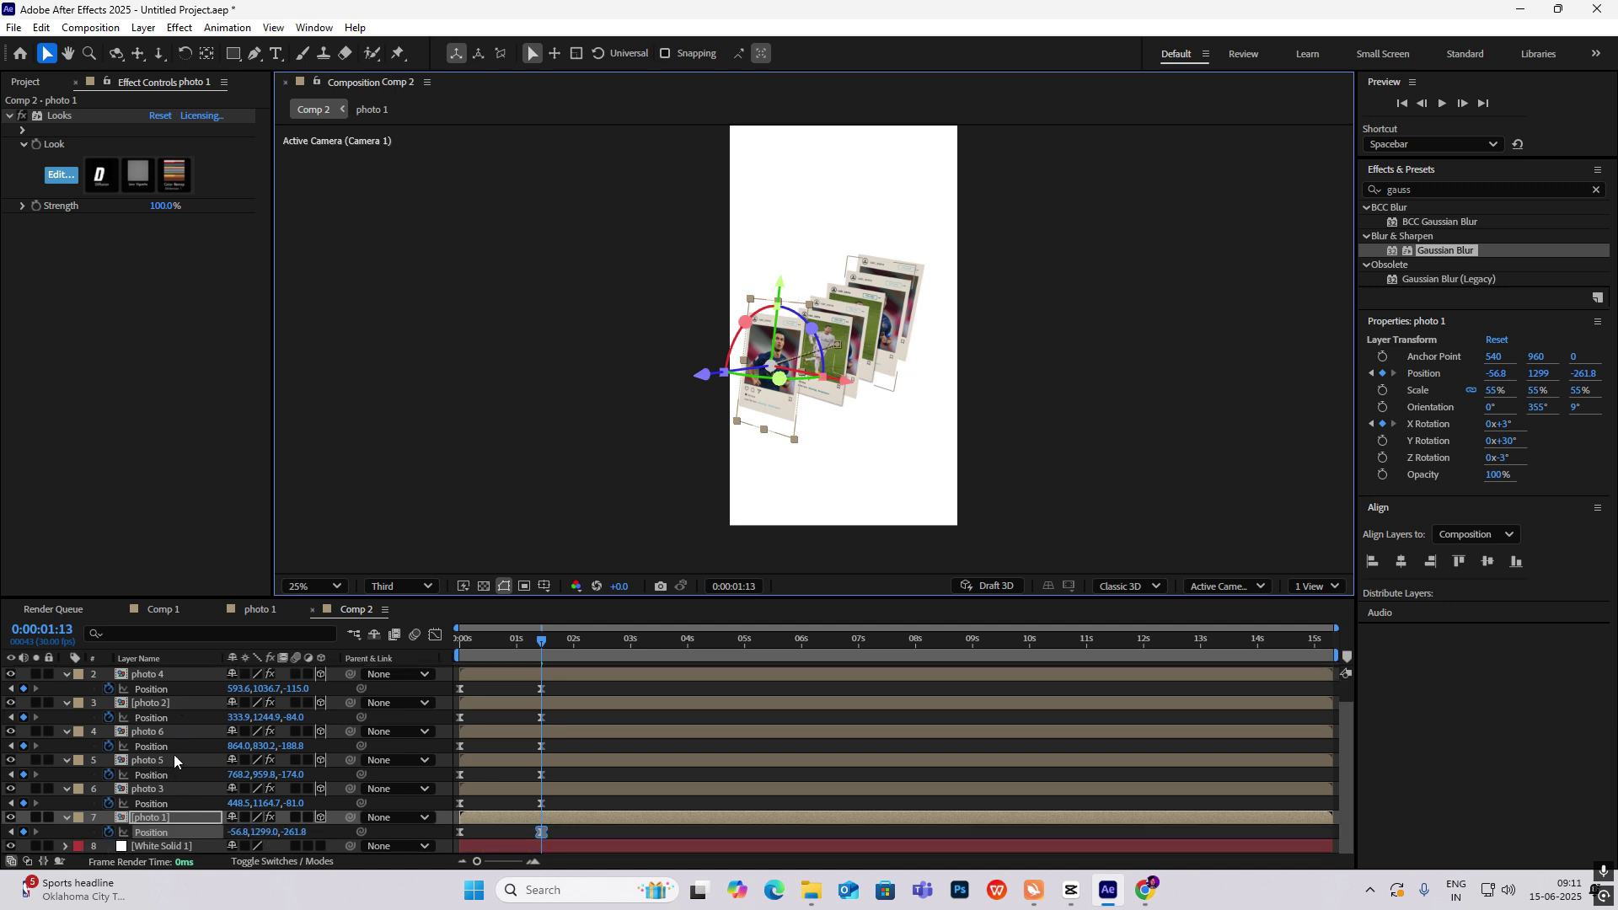
click(169, 705)
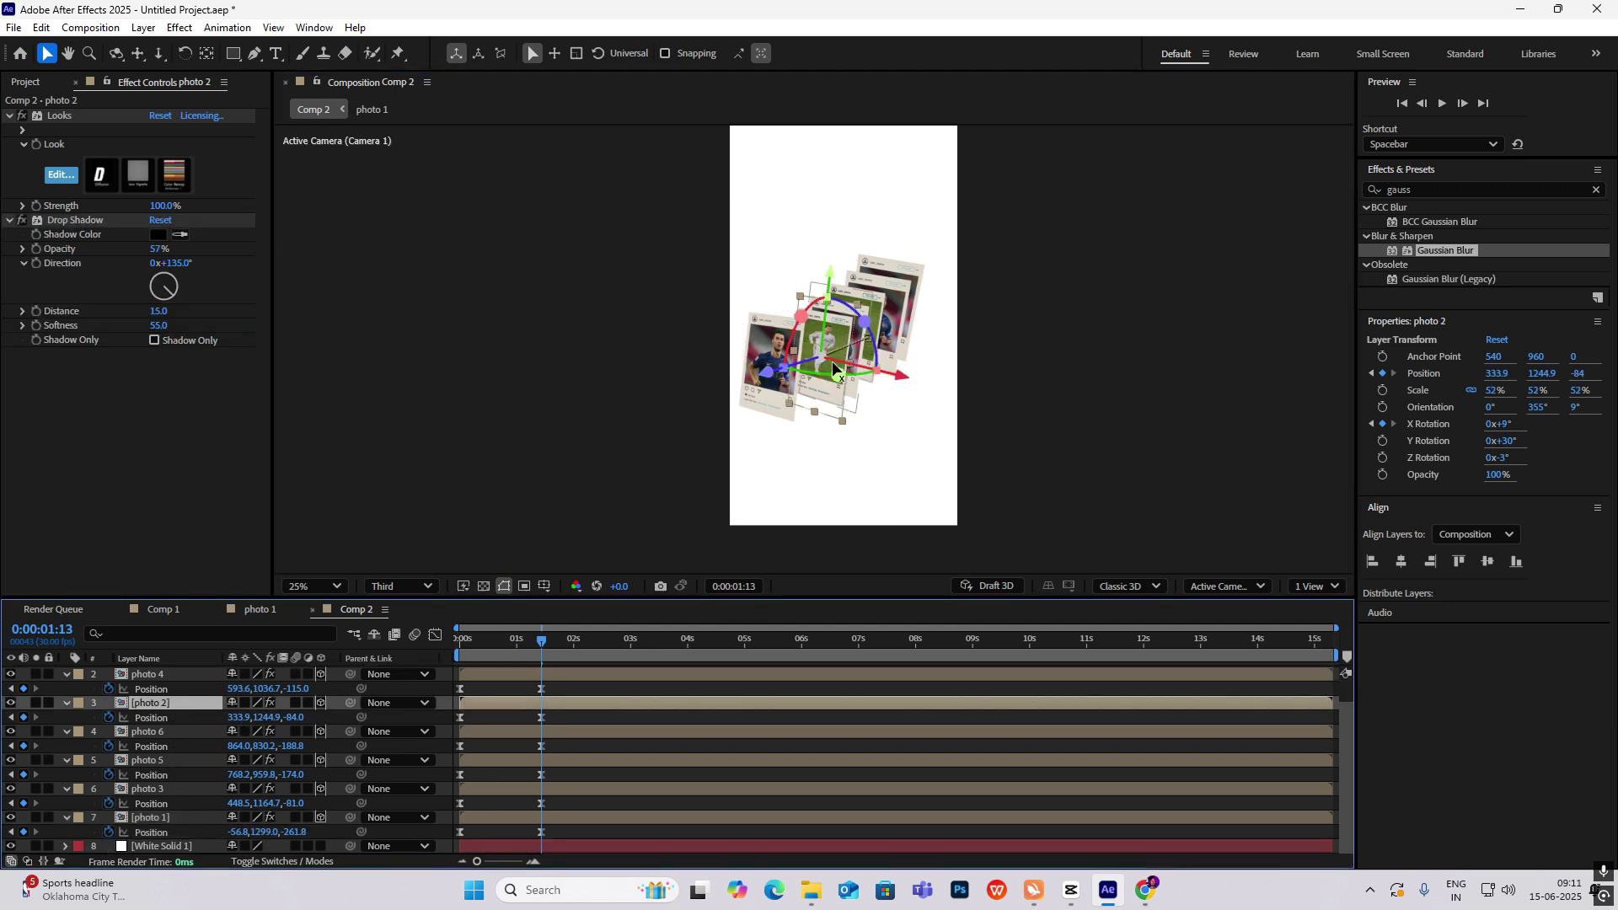
drag(769, 373, 755, 381)
Step: At 0:00:01:13, adjust photos 3, 5 and 6 along their depth axes to space the cards out evenly in the stack
click(160, 789)
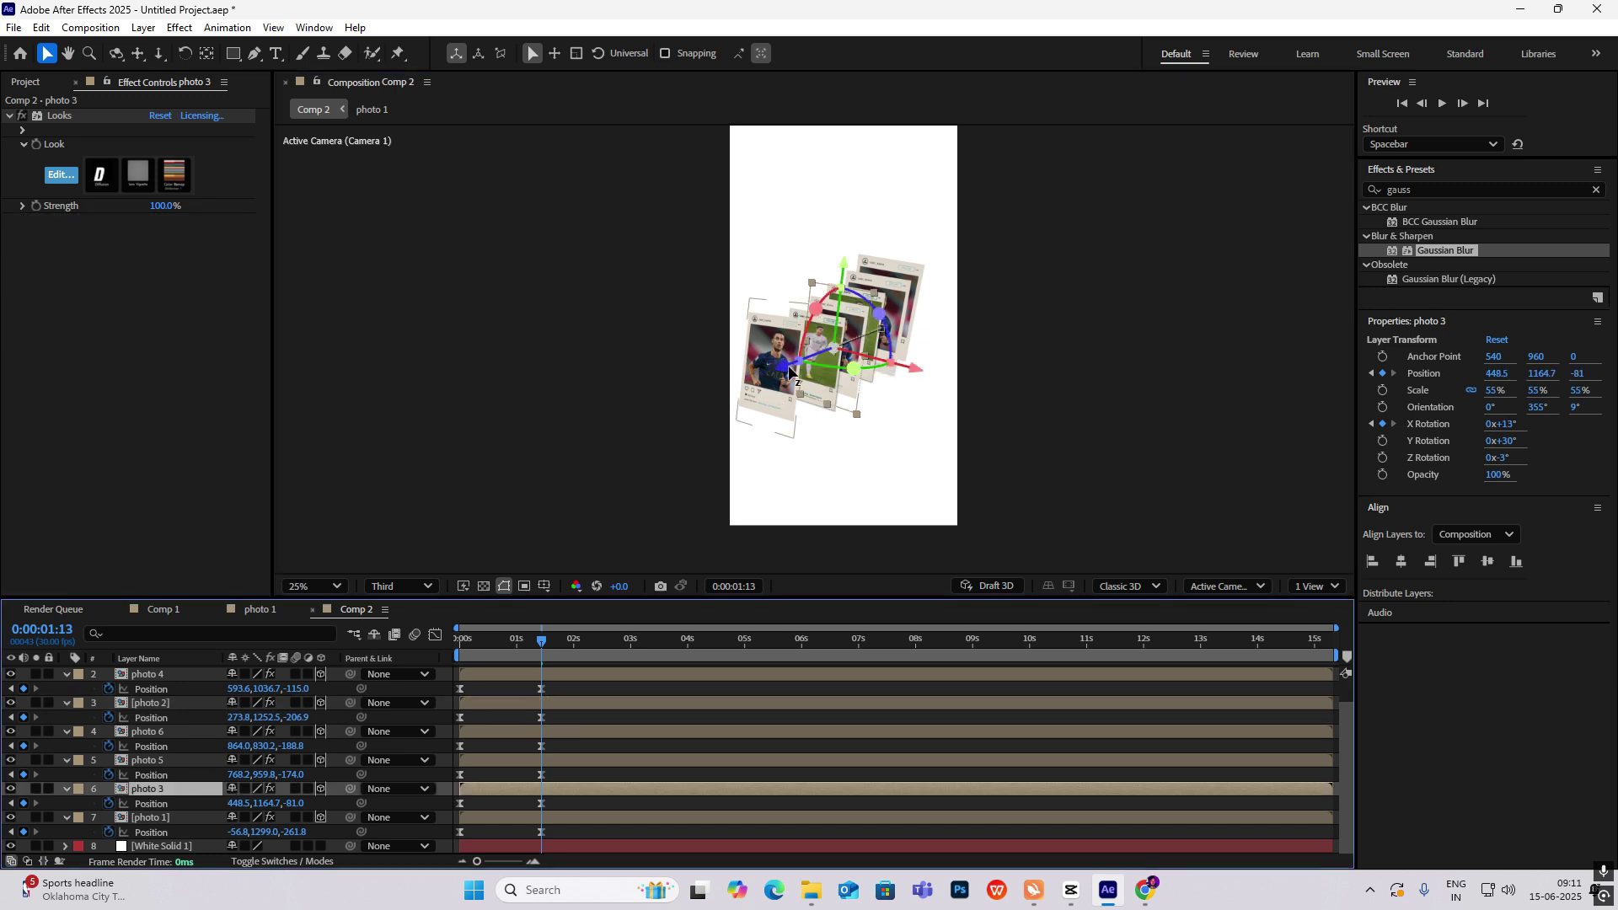
click(897, 267)
drag(830, 334, 881, 325)
click(161, 760)
mouse_move(819, 354)
mouse_down()
mouse_move(858, 344)
mouse_move(836, 341)
mouse_up()
click(162, 732)
click(867, 354)
Step: Play back the animation from the start to check the new card spacing
click(658, 472)
drag(542, 641, 458, 638)
key(space)
key(space)
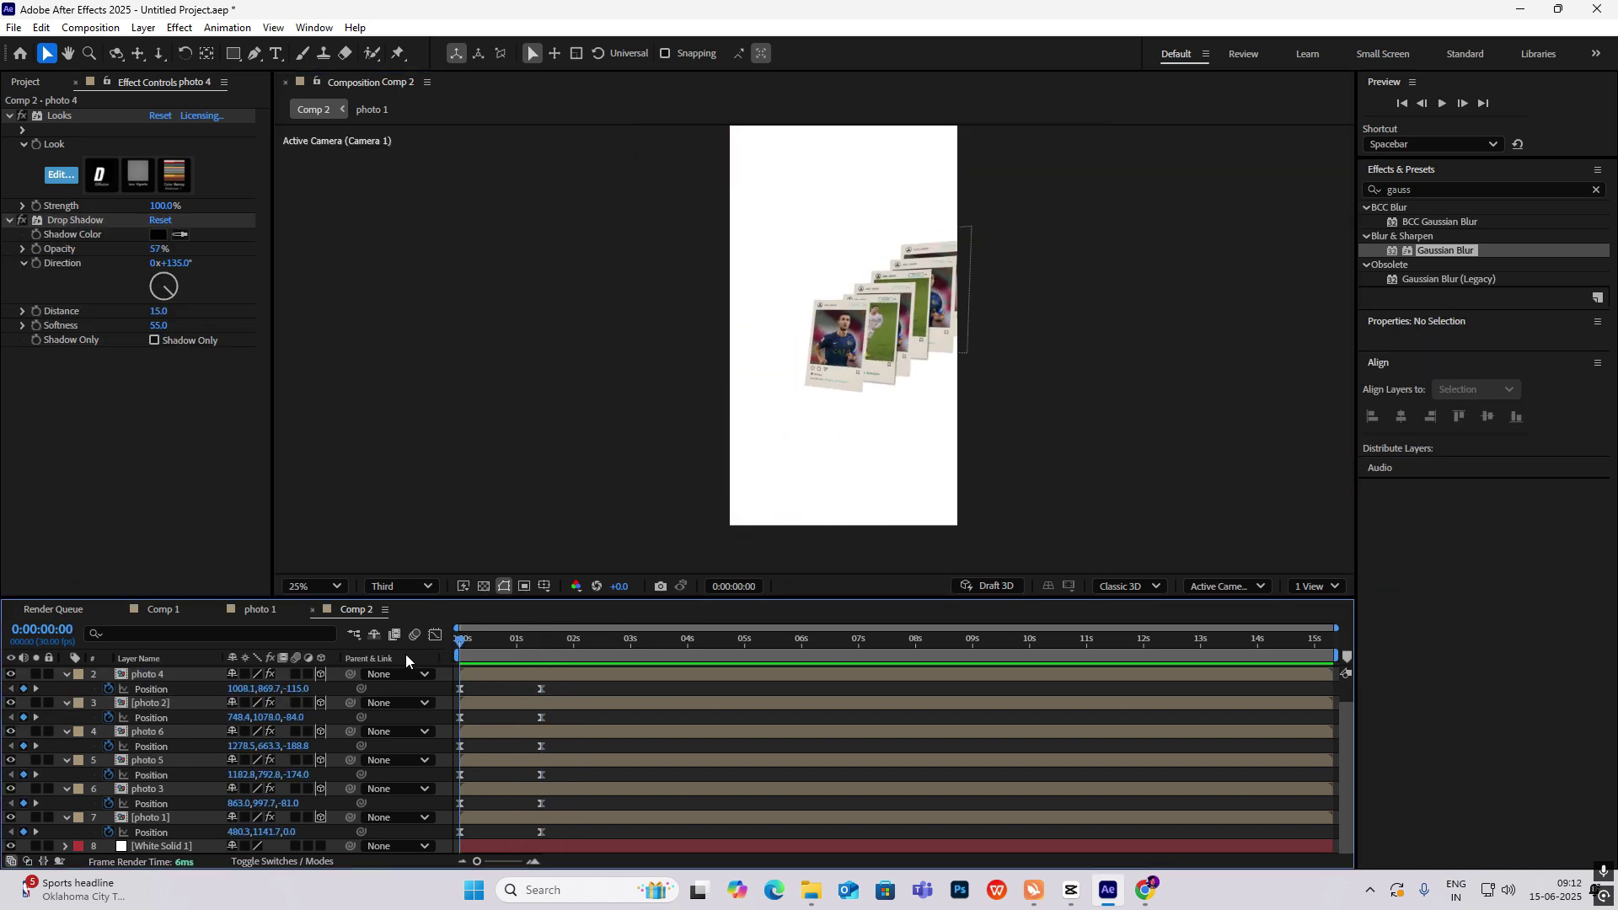
Step: Shift the end keyframes of all six photos slightly forward in time, play back the result and collapse the layers
click(160, 675)
shift+click(160, 818)
click(67, 674)
key(u)
drag(590, 680, 522, 843)
drag(542, 824, 563, 823)
key(space)
key(space)
click(156, 811)
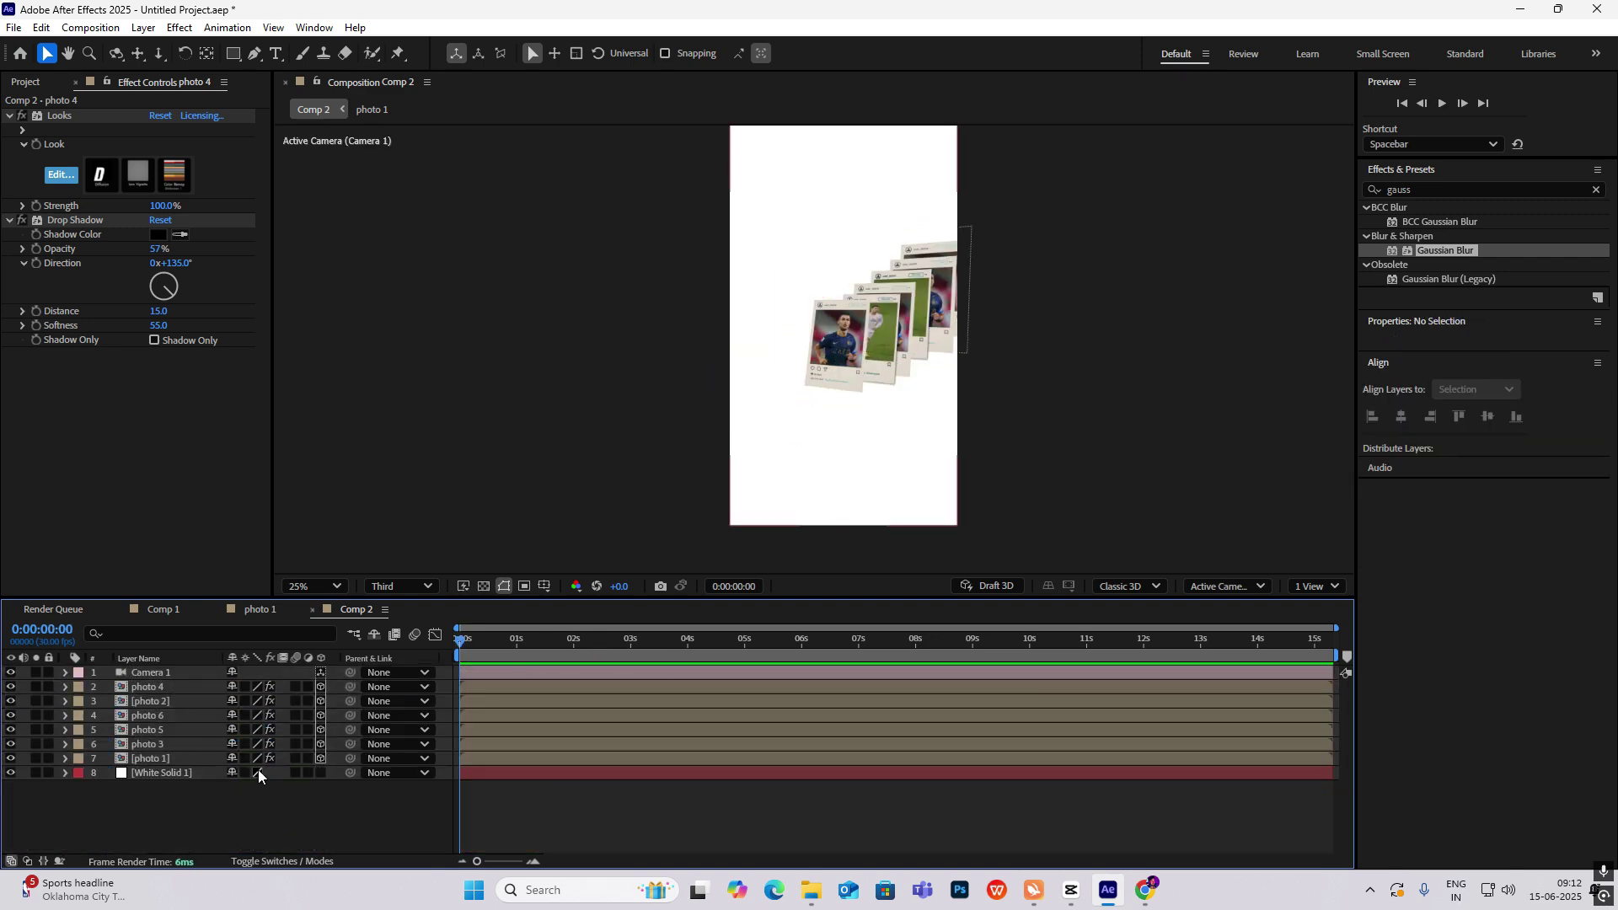
Step: Keyframe Camera 1's Point of Interest and Position at 0:00:00:00 and at 0:00:01:10
click(64, 674)
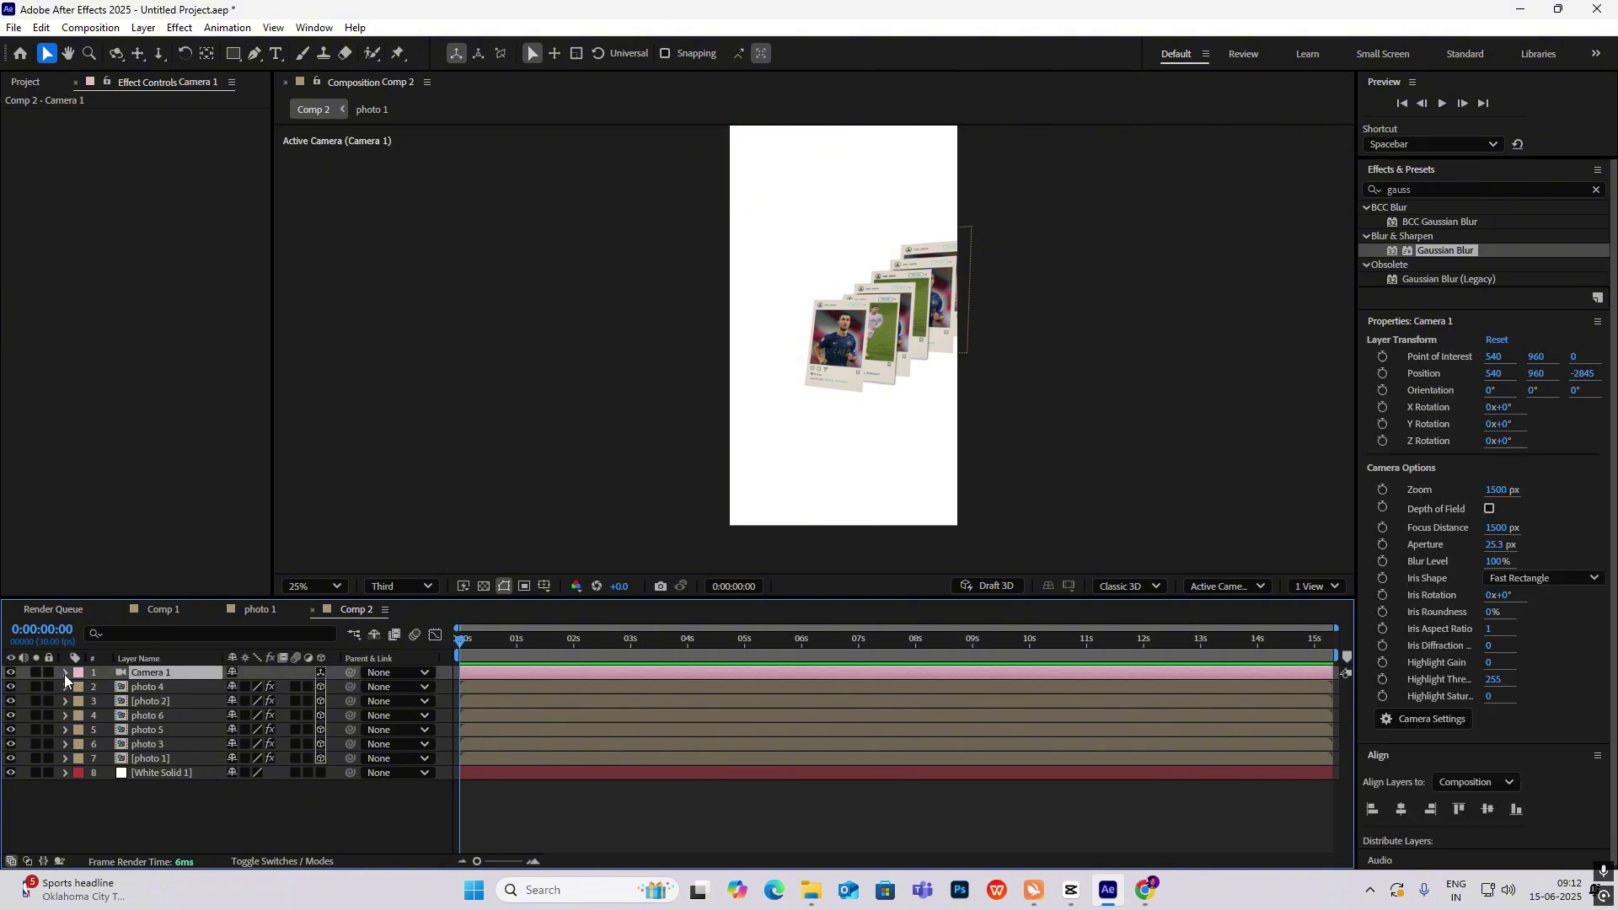
click(64, 672)
click(81, 688)
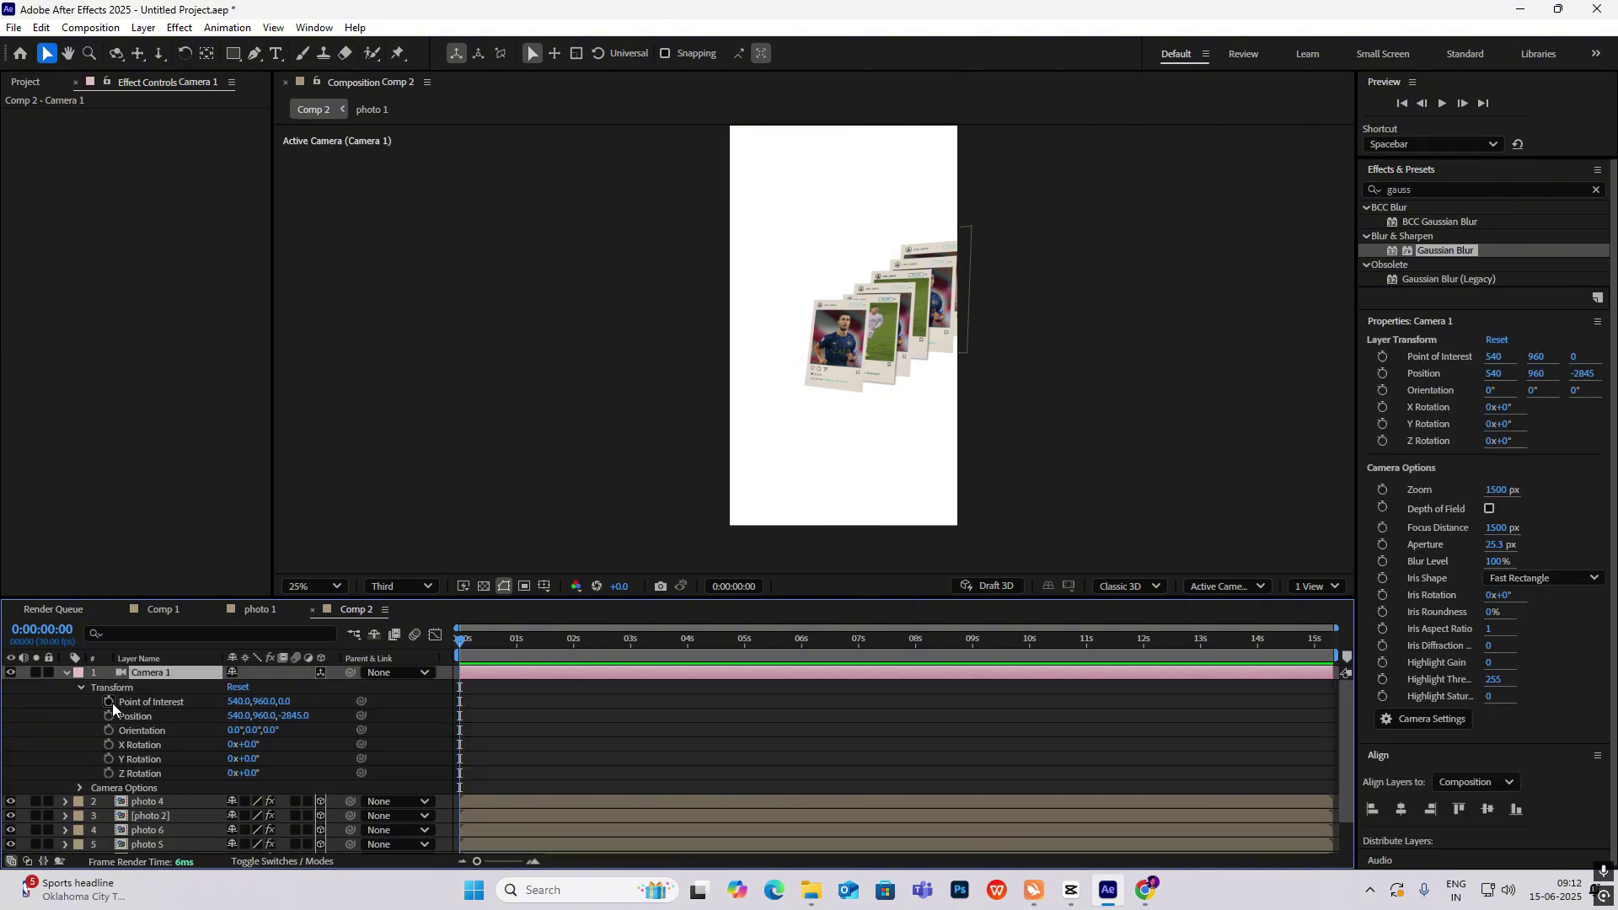
click(109, 702)
click(108, 717)
drag(460, 649, 536, 666)
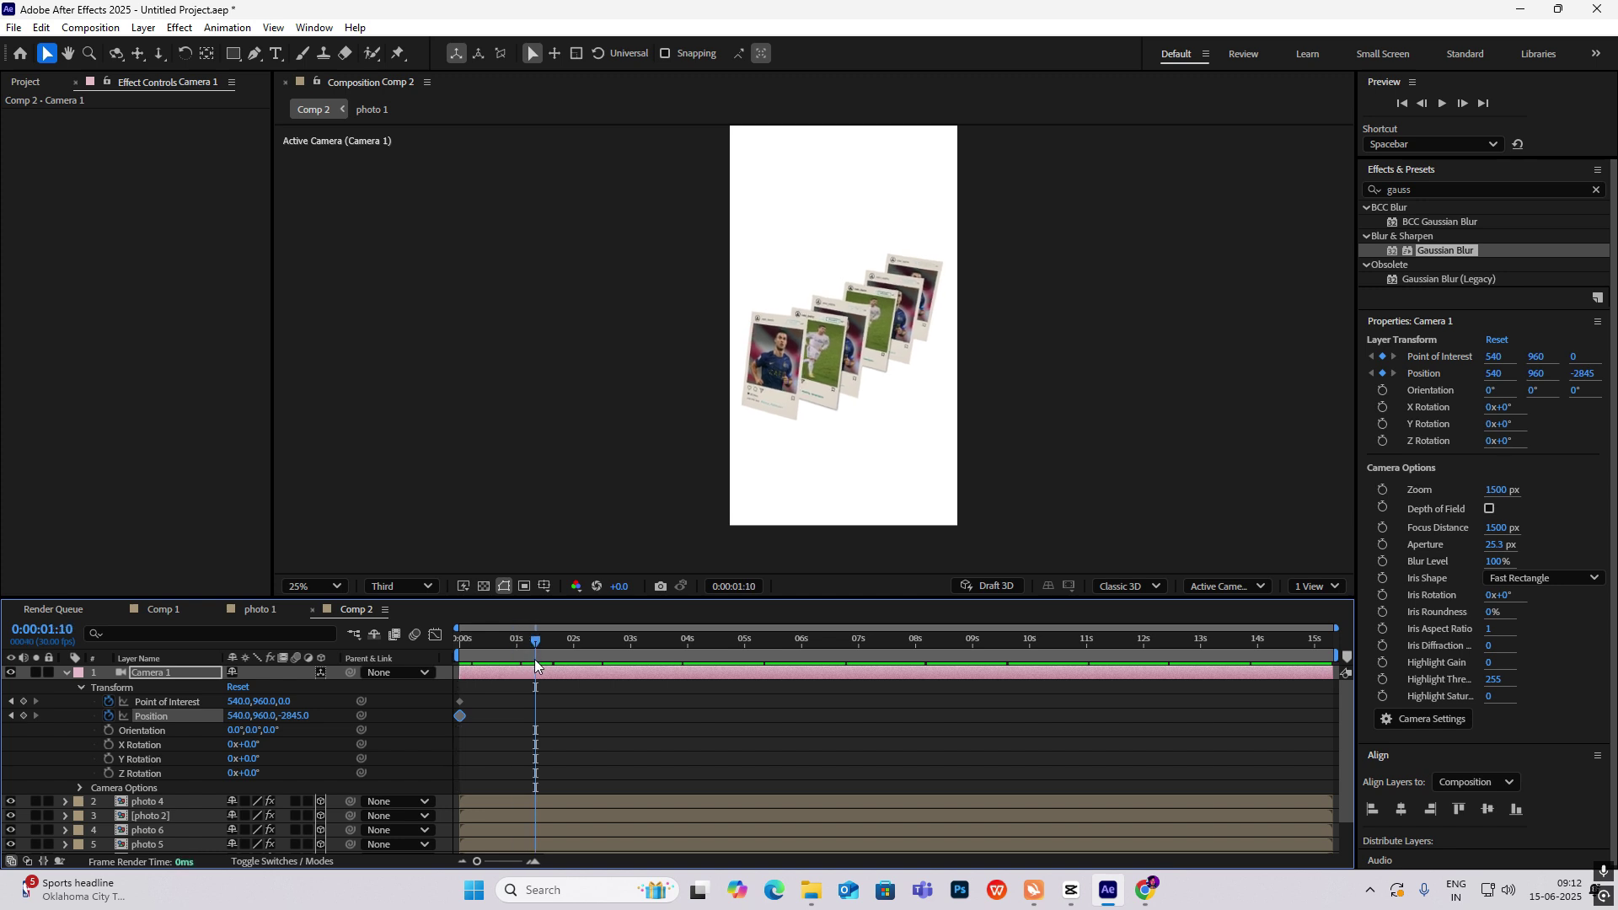
click(24, 701)
click(23, 715)
Step: At the 0:00:00:00 keyframes, dolly Camera 1 in toward the photo stack to a position of about 686, 845, -1538
click(12, 710)
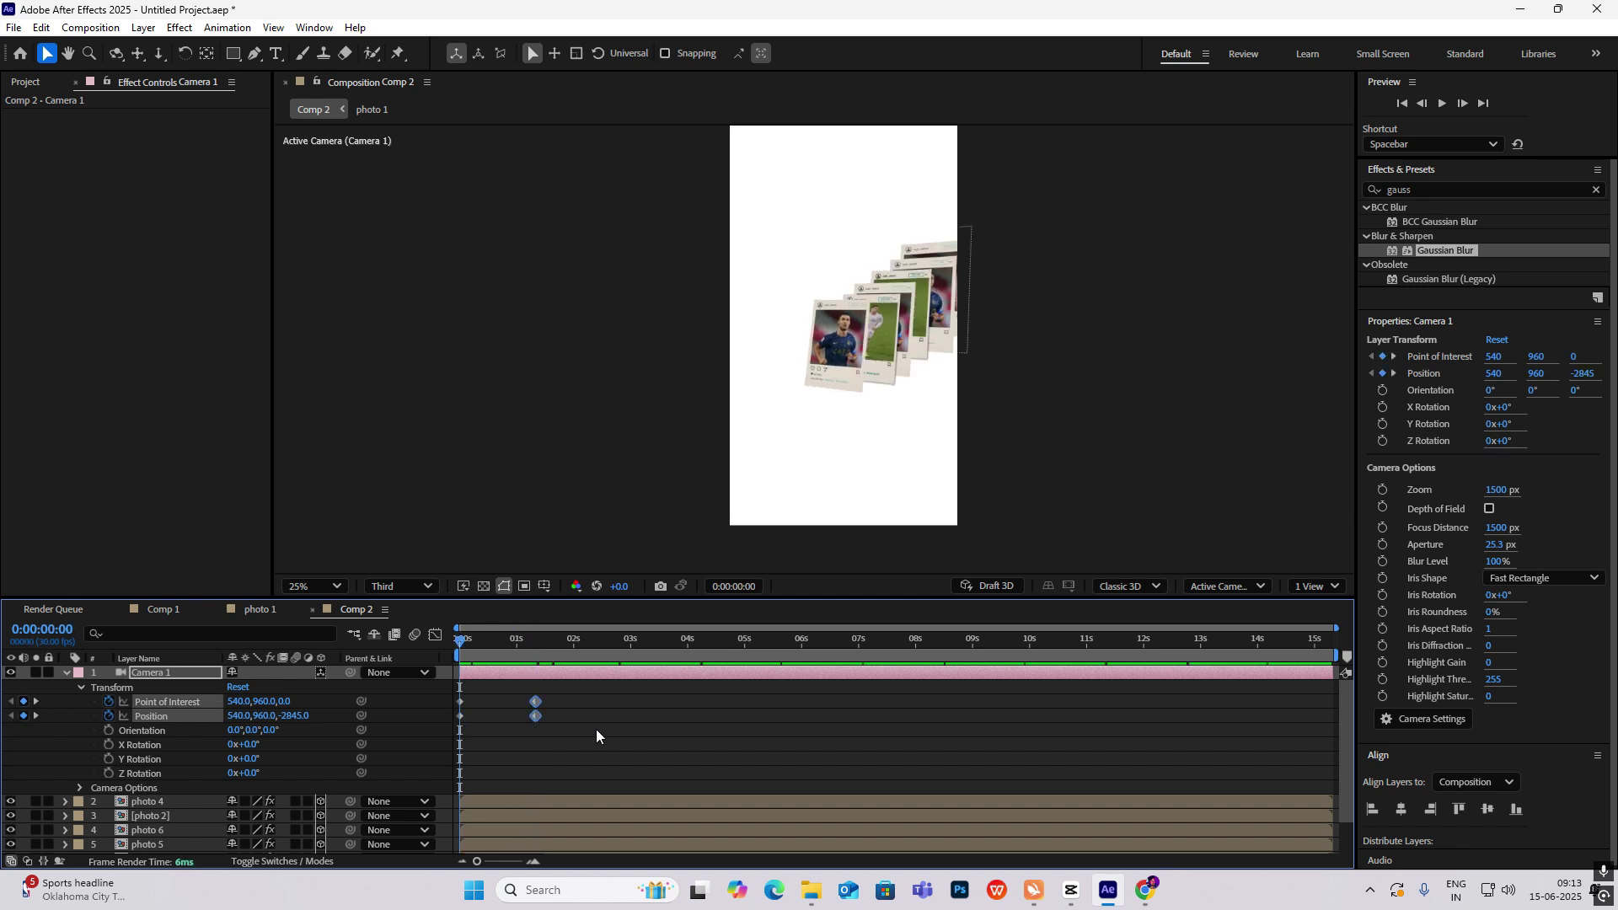
click(158, 56)
drag(881, 295, 892, 235)
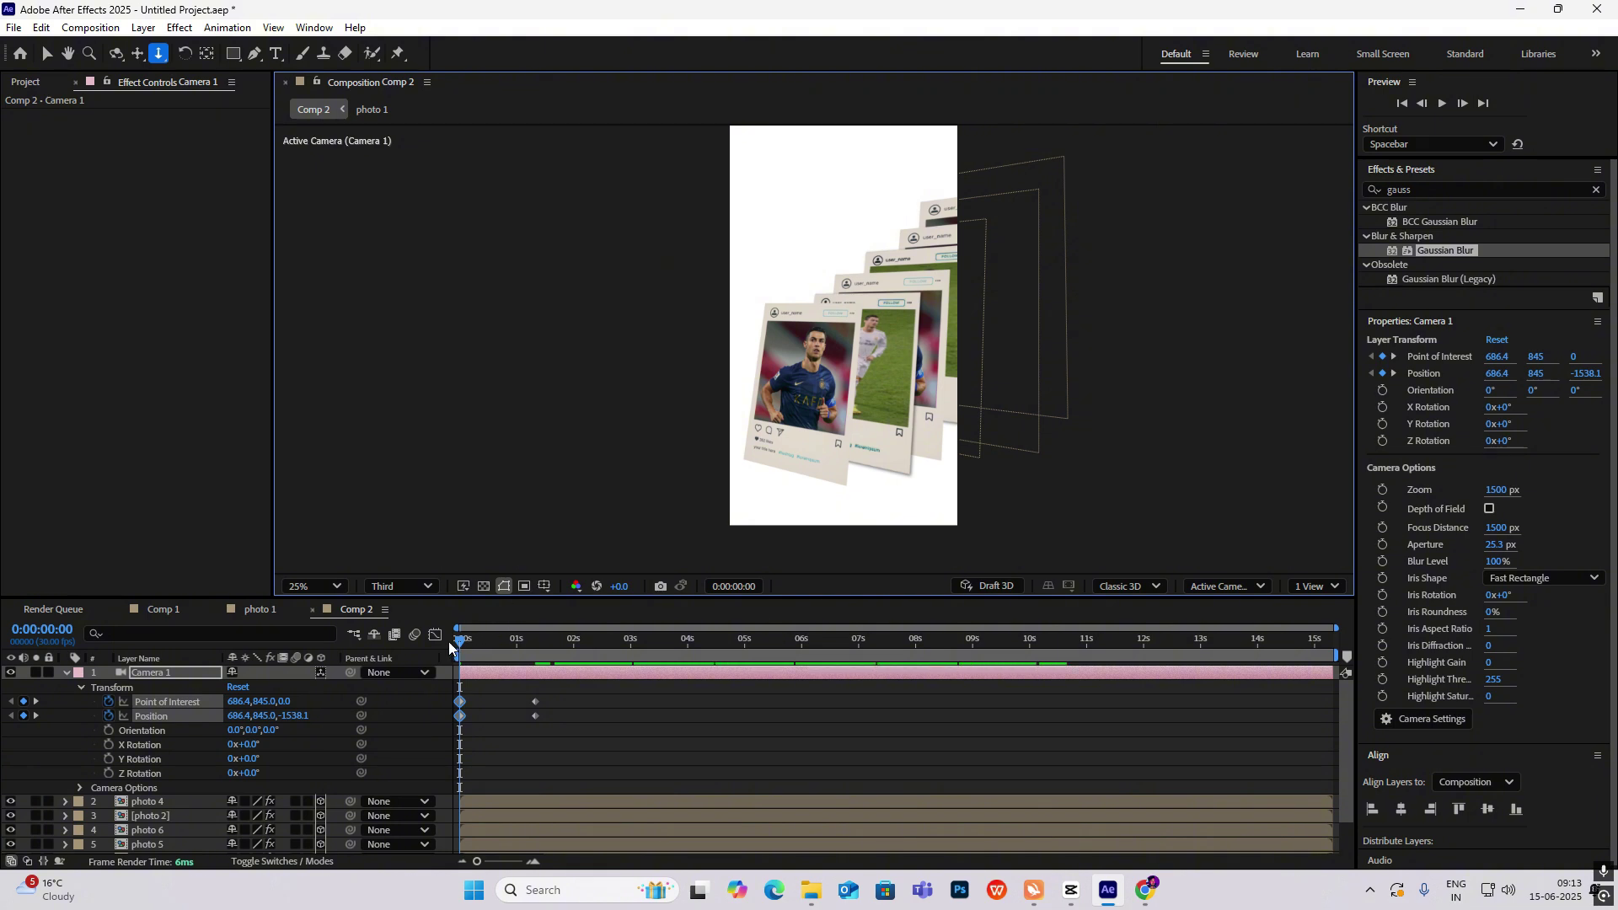
Step: Ease Camera 1's Point of Interest and Position keyframes and reshape their speed curve to peak early and slow down gradually
drag(472, 647, 537, 647)
click(542, 710)
drag(542, 710, 413, 760)
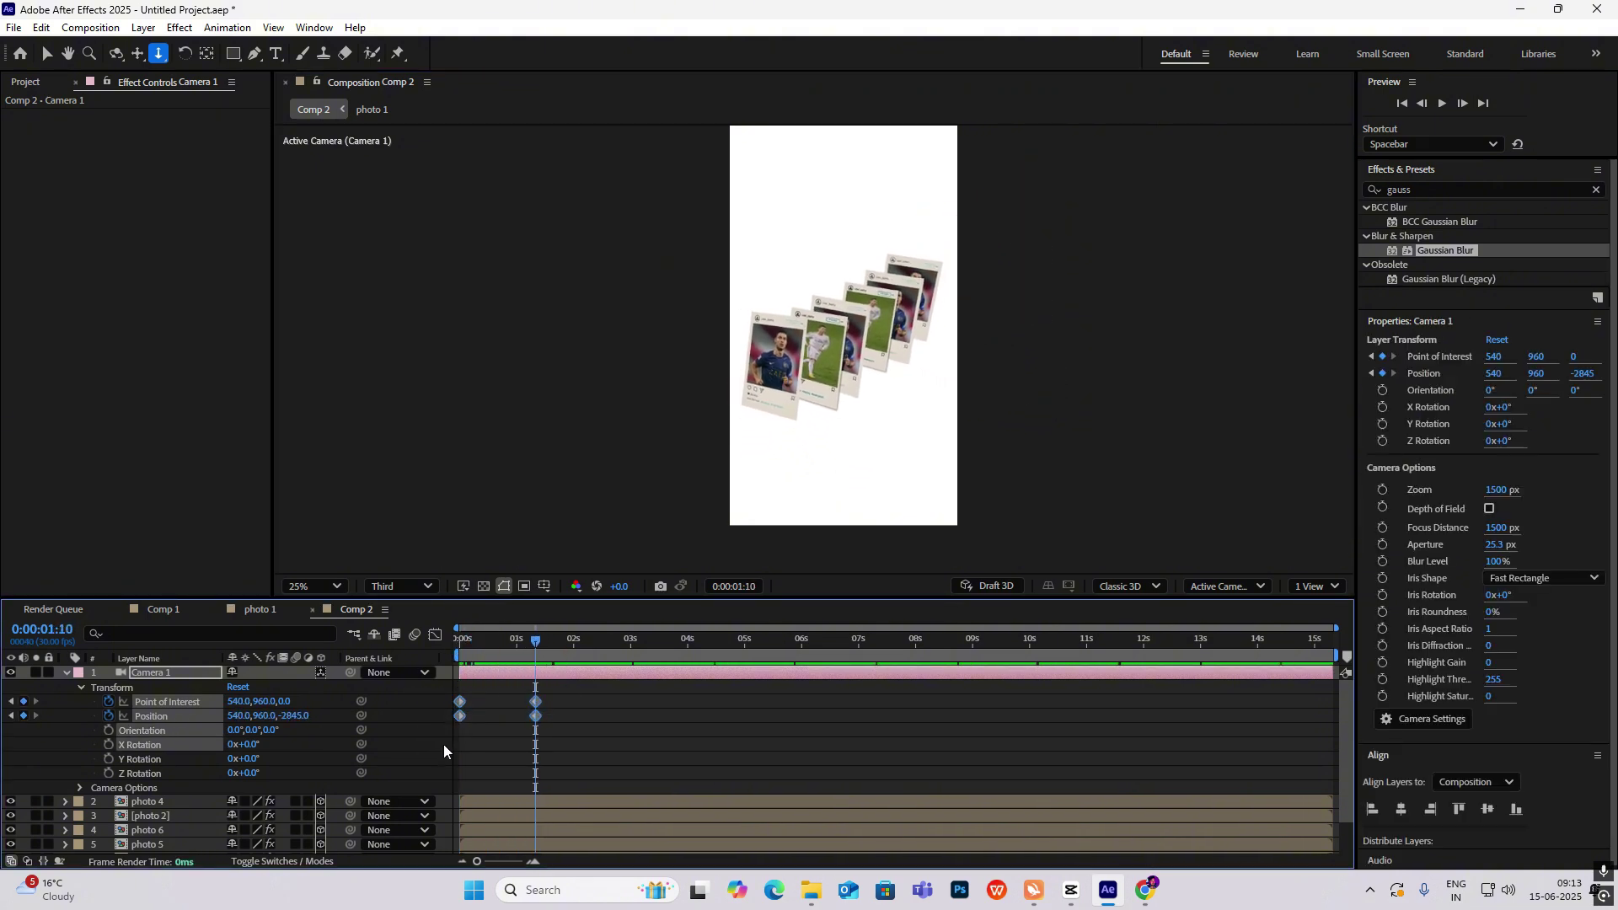
click(435, 635)
drag(370, 846, 371, 846)
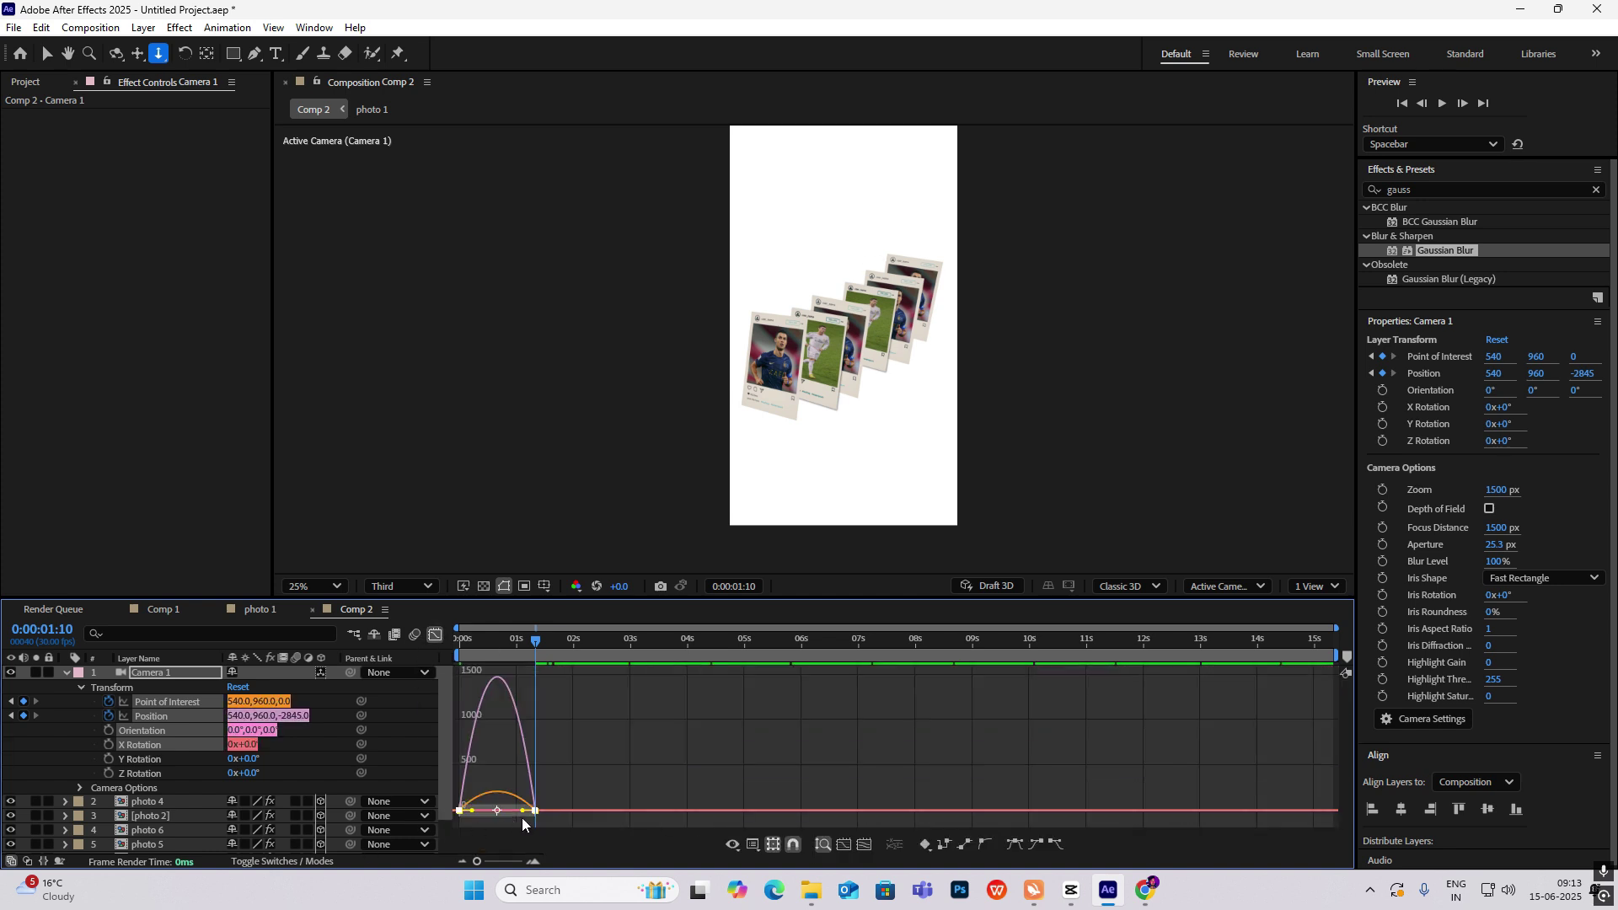
drag(523, 815, 503, 813)
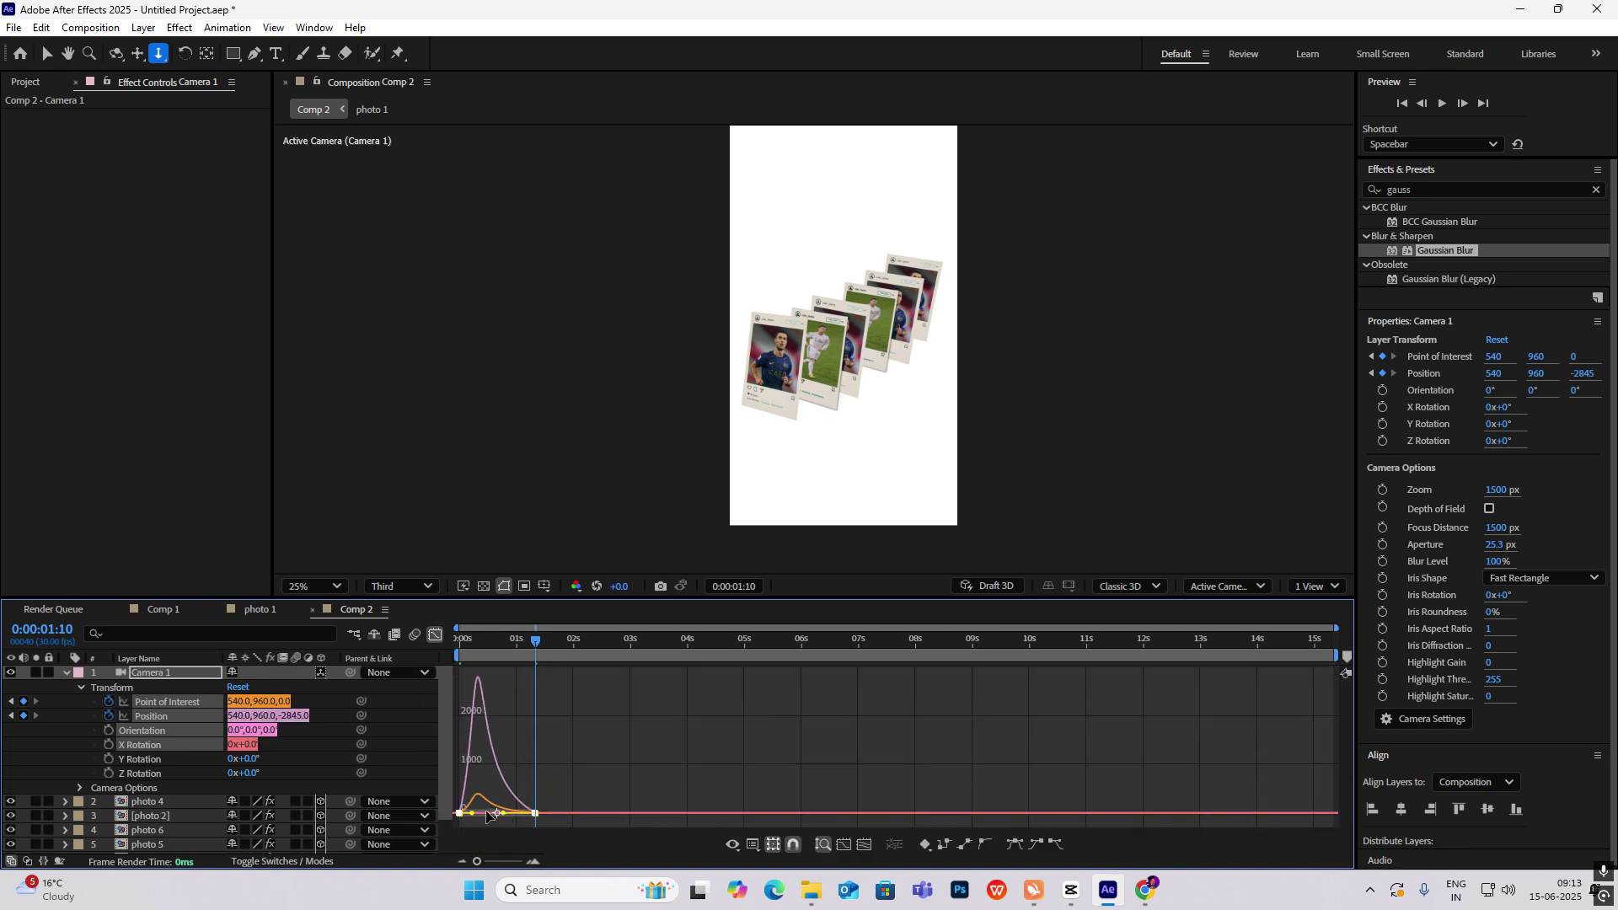
click(436, 635)
Step: Play back the camera move from the start of the composition
drag(537, 646, 413, 667)
key(space)
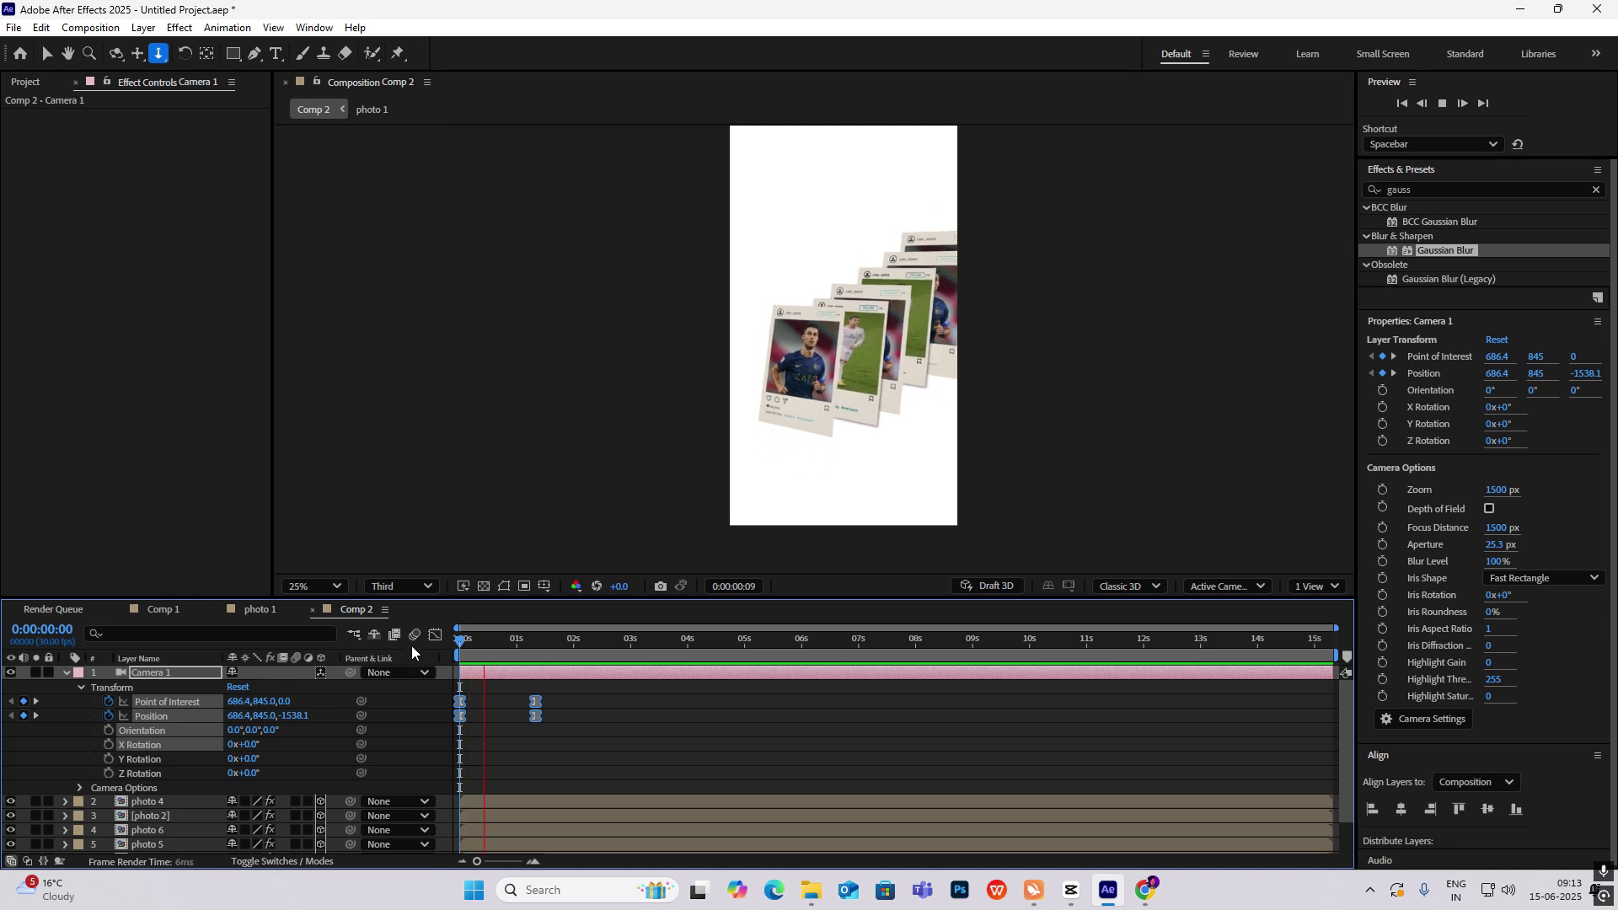
key(space)
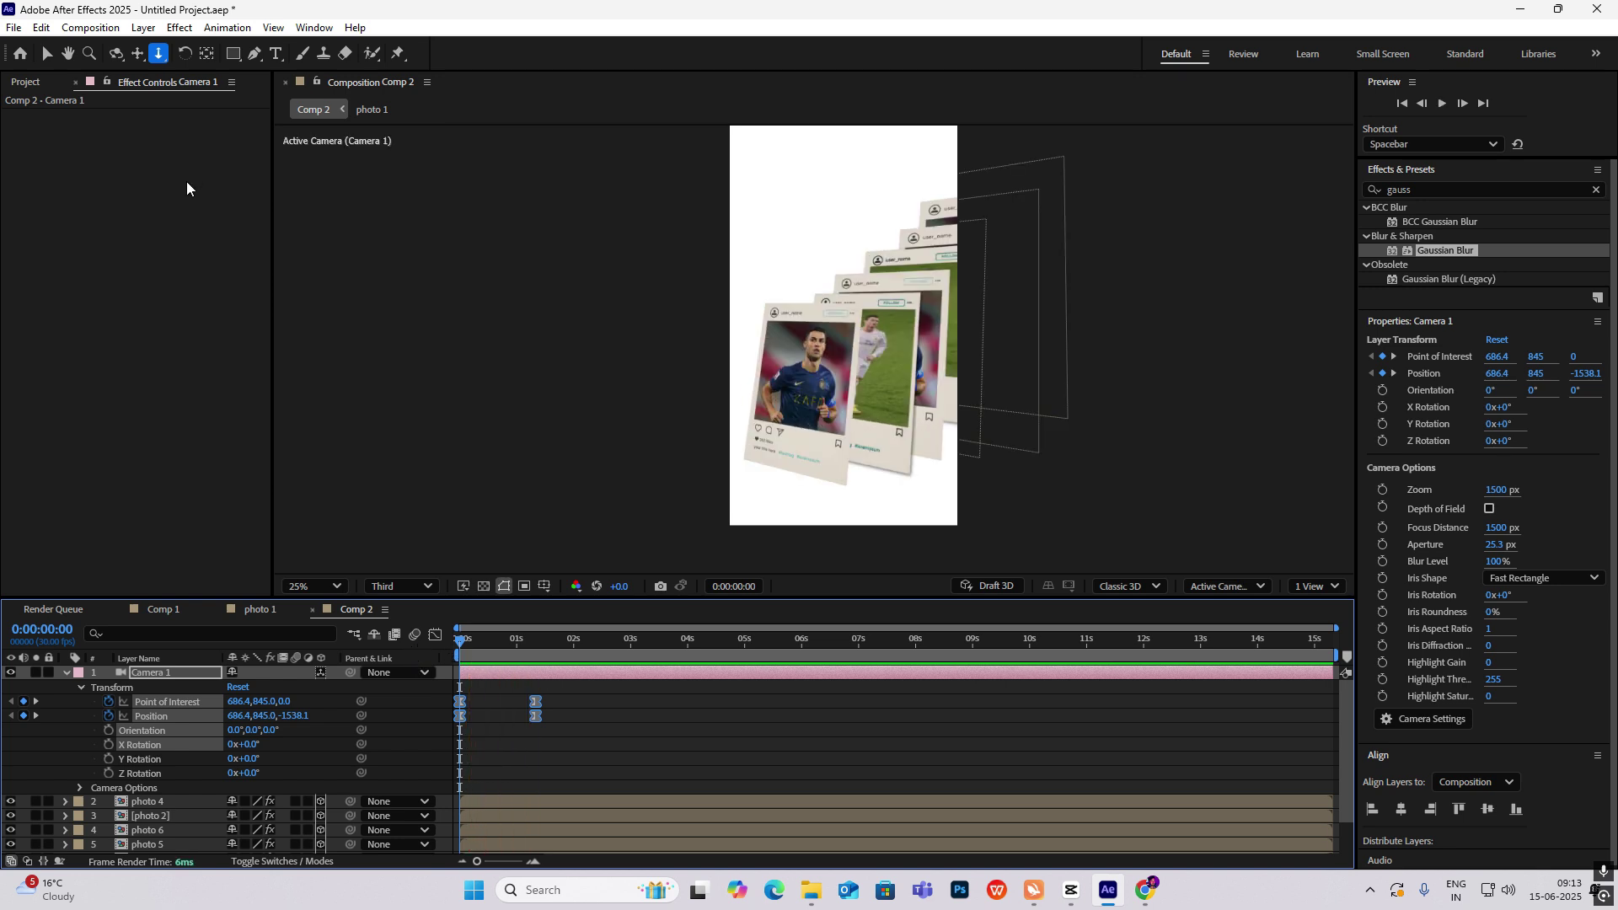
Step: Pan Camera 1 at its starting keyframe to reframe the photo stack, and return to the Selection tool
click(138, 53)
drag(885, 390, 982, 354)
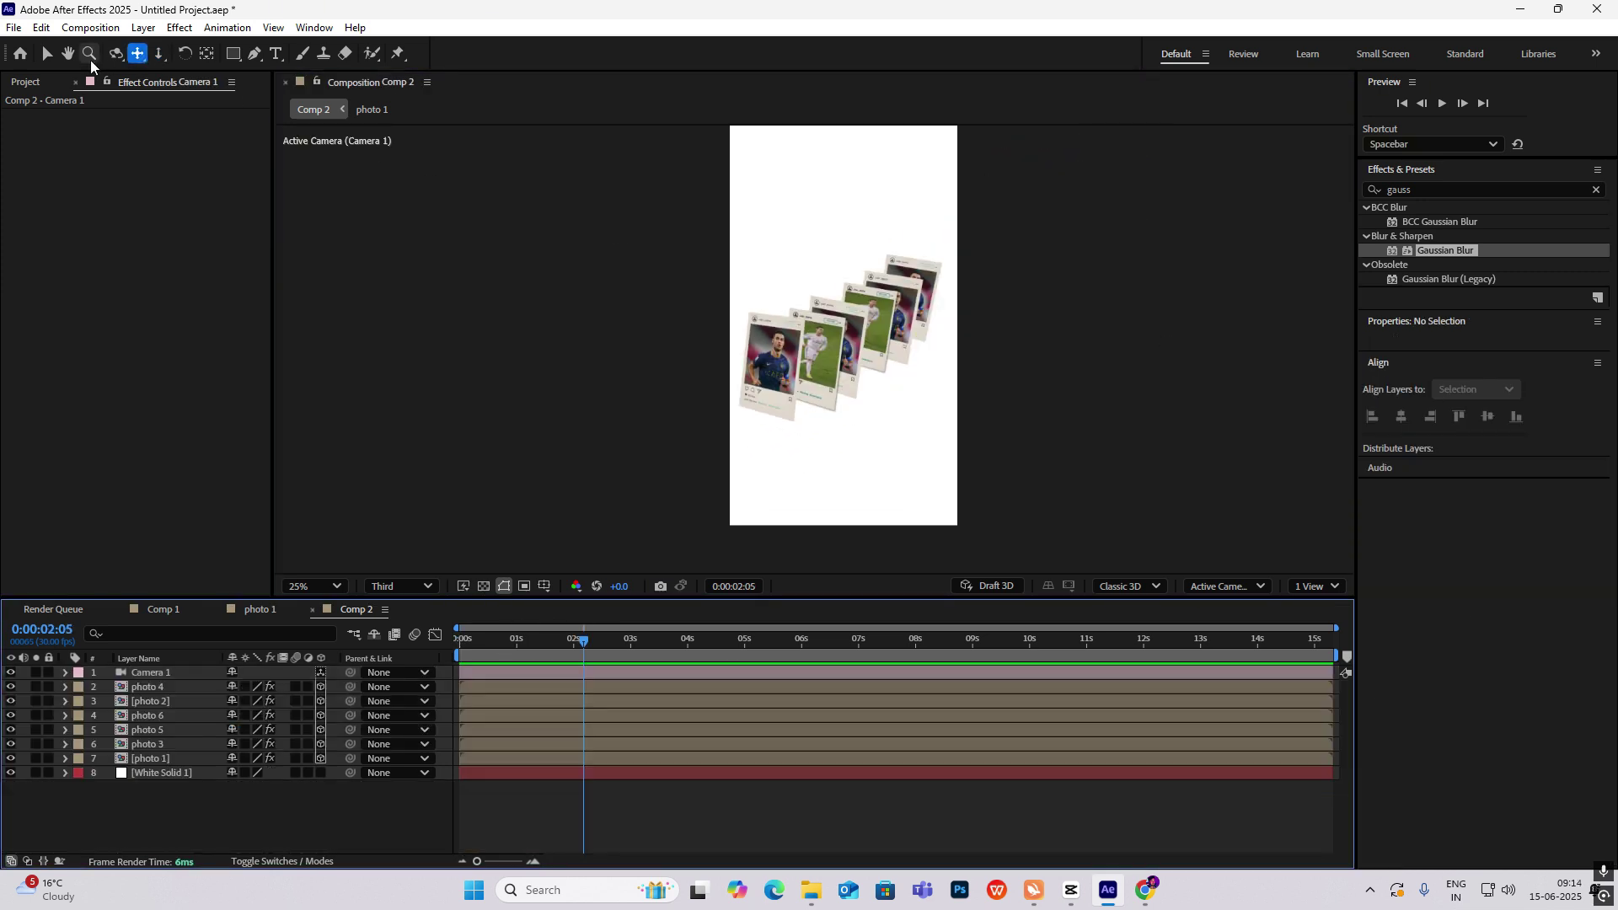
click(48, 55)
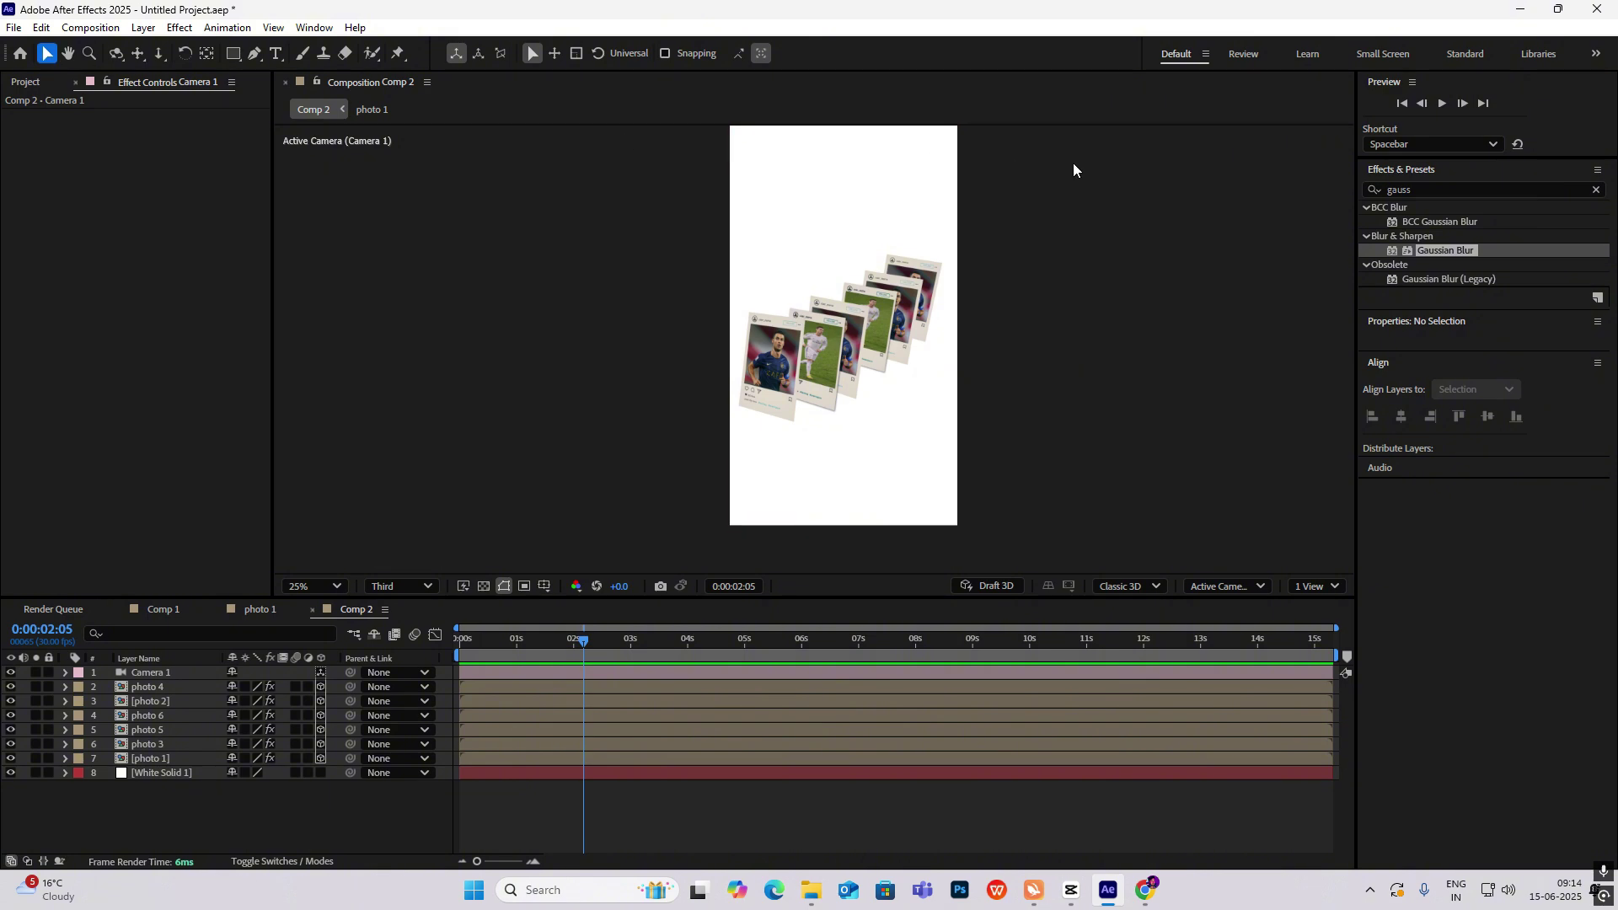
Step: Switch to CapCut, scrub the reference clip to 00:00:03:13 to examine how the cards move, and return to After Effects
click(1071, 890)
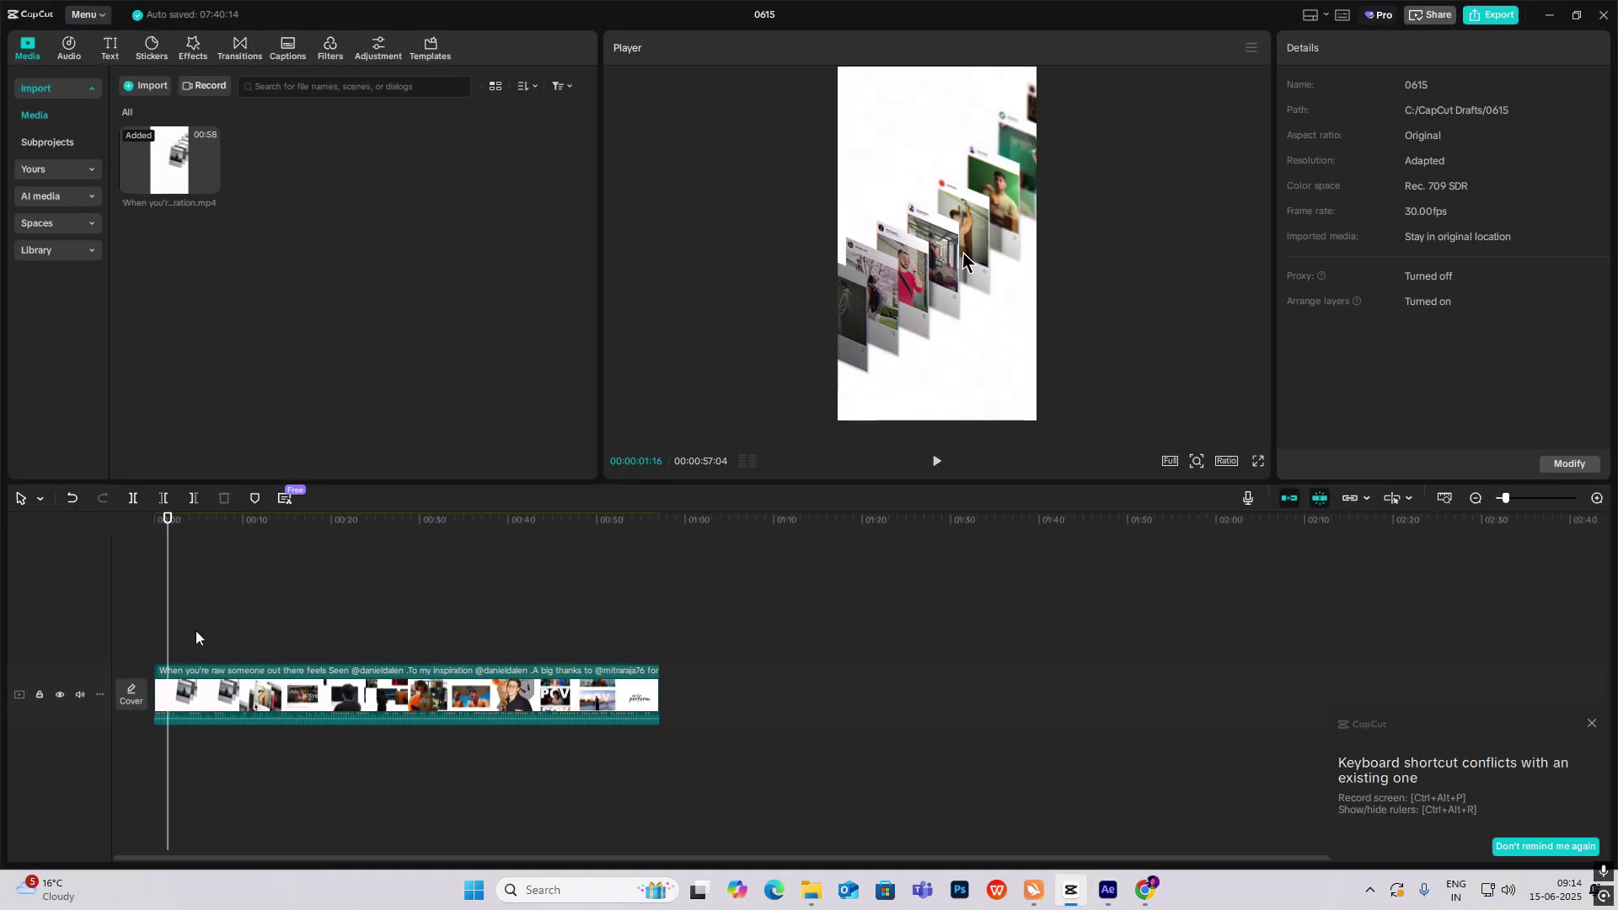
drag(170, 629, 185, 663)
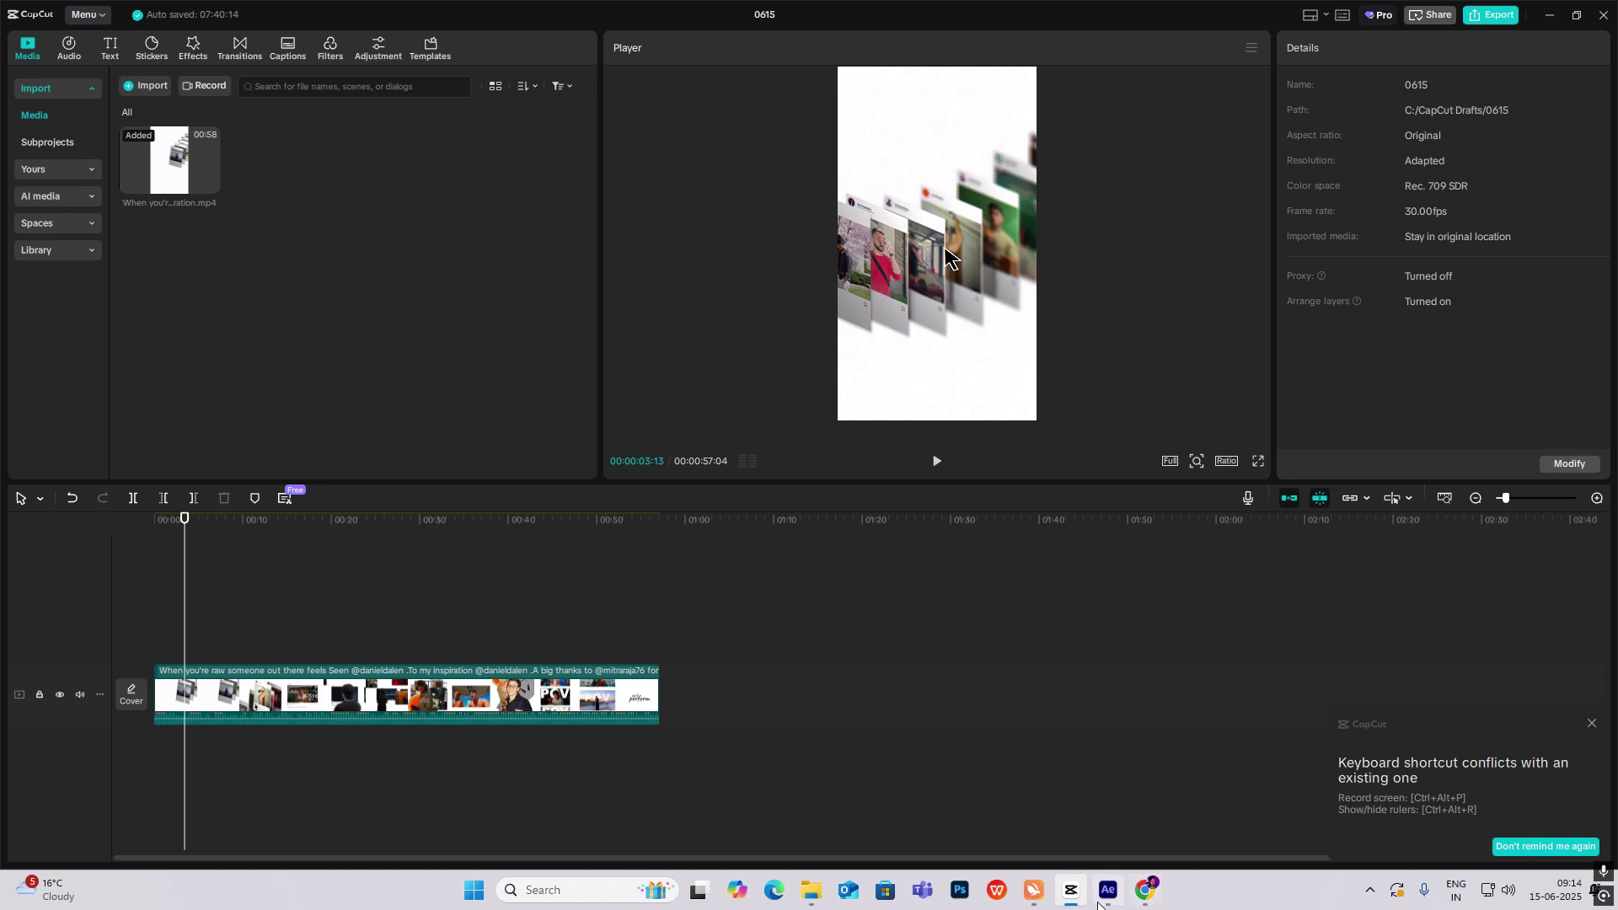
click(1072, 898)
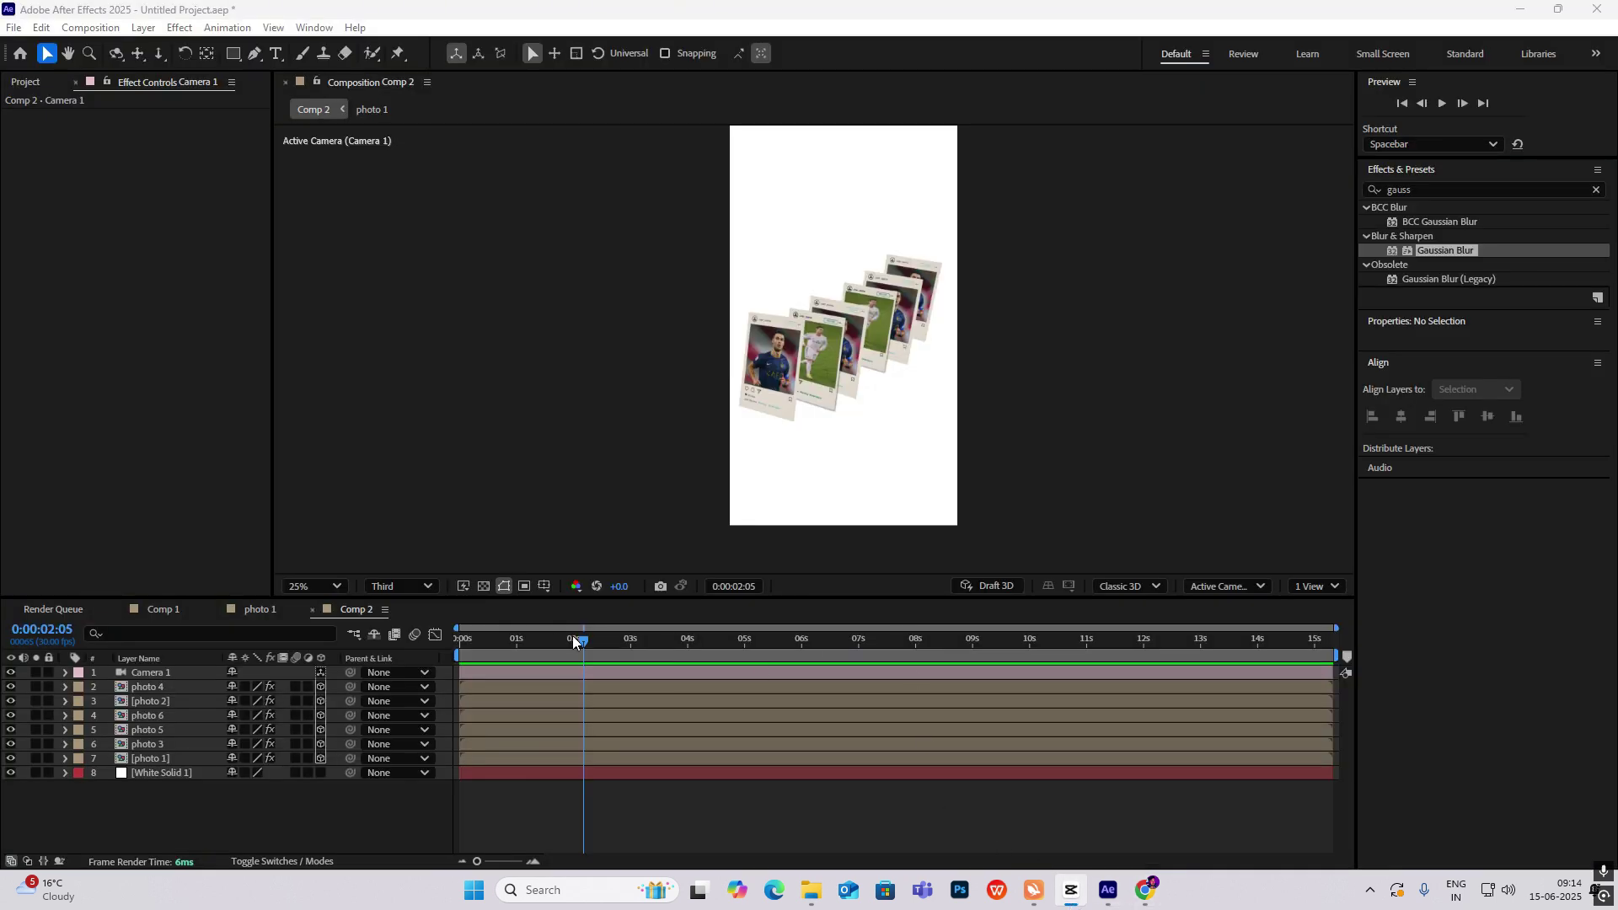
Step: At 0:00:01:21 in Comp 2, add a null object named NULL and make it a 3D layer
mouse_move(573, 640)
mouse_down()
mouse_move(465, 642)
mouse_move(558, 662)
mouse_up()
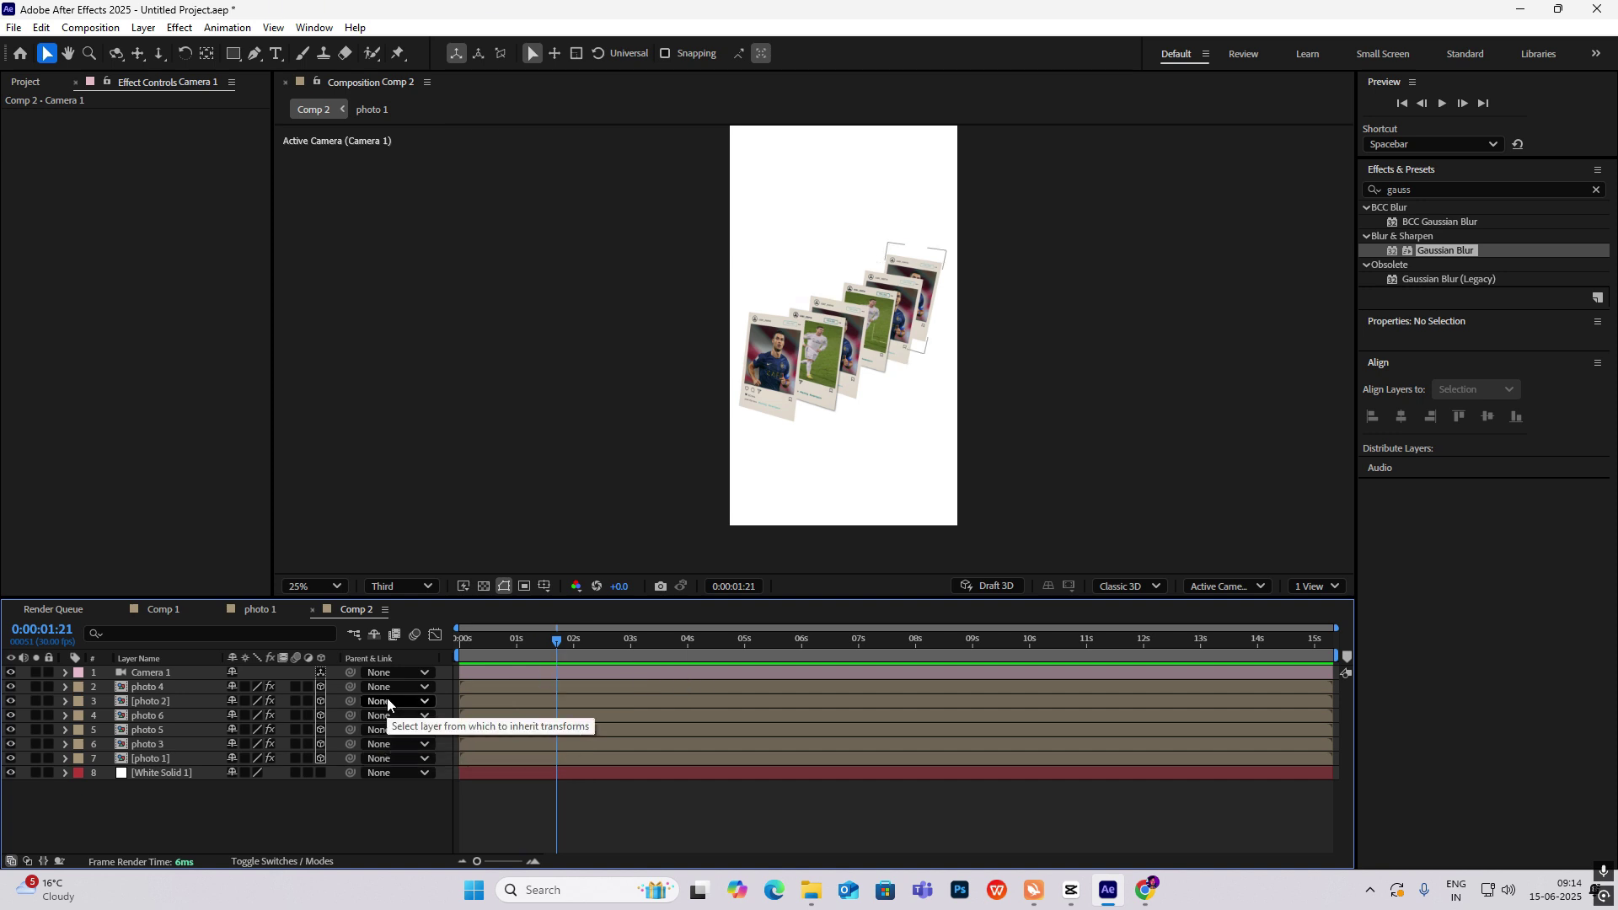
right_click(169, 816)
mouse_move(245, 611)
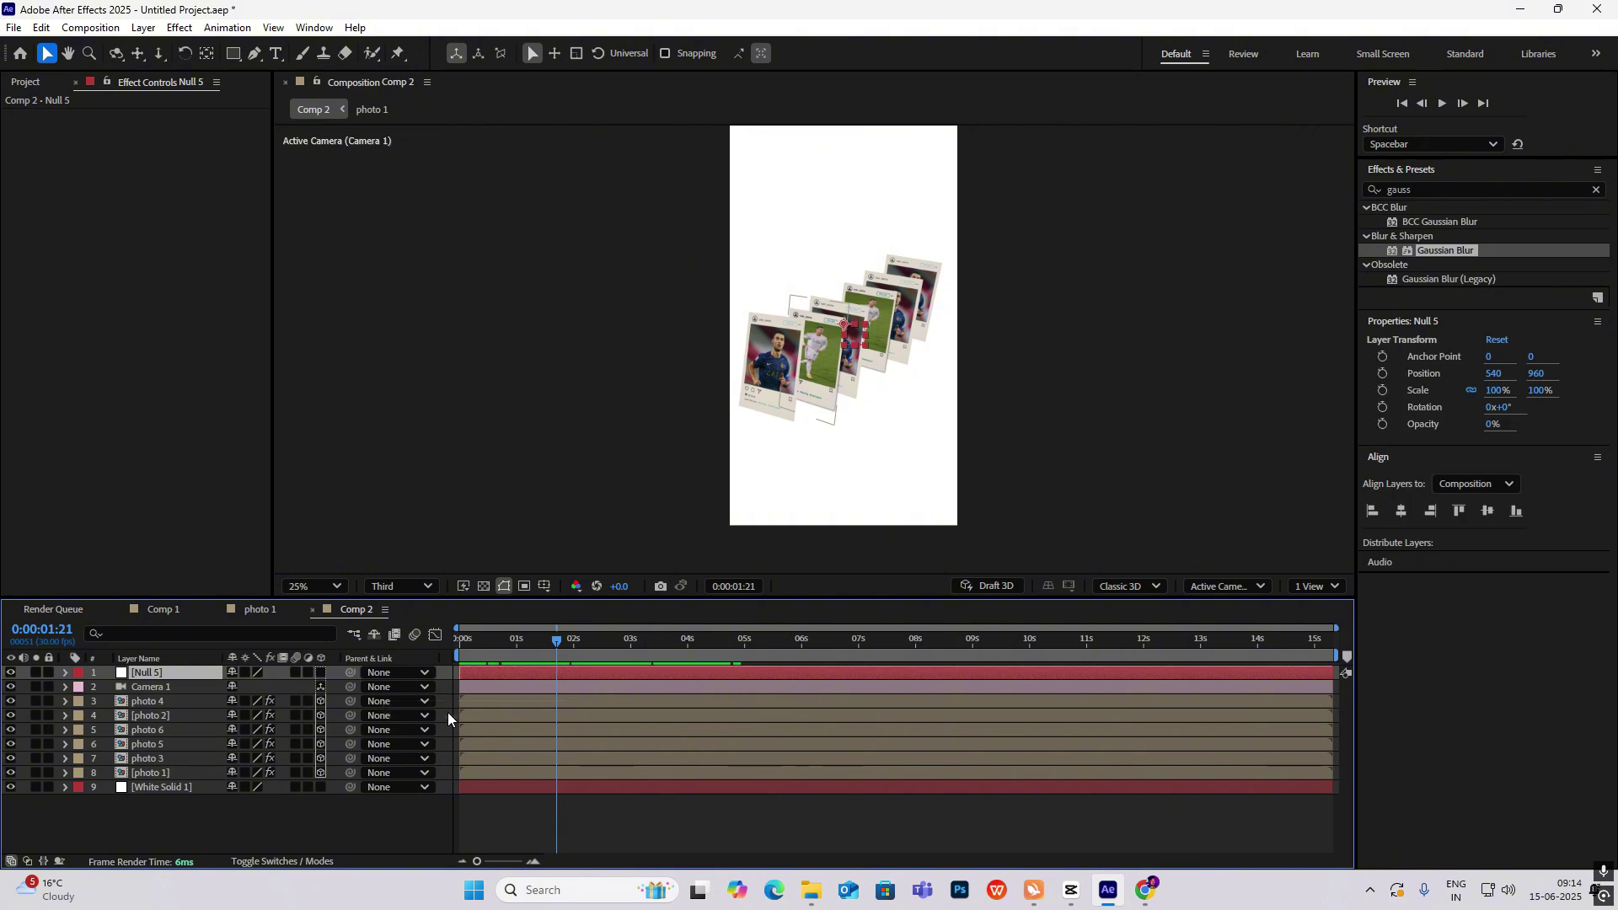
key(Return)
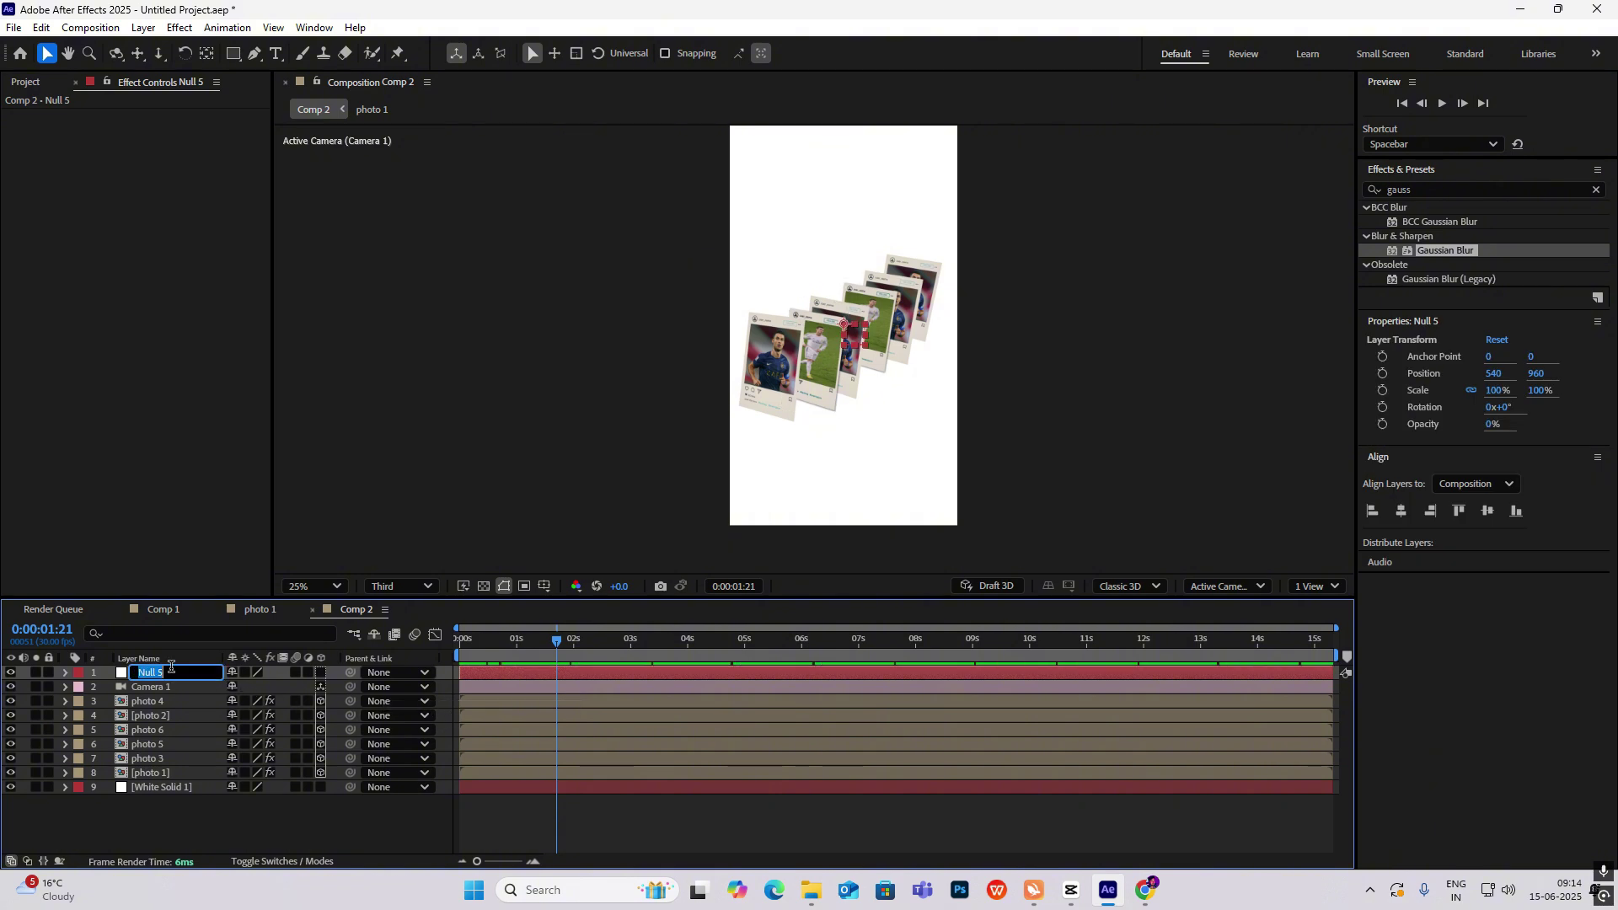
text(NULL)
click(216, 806)
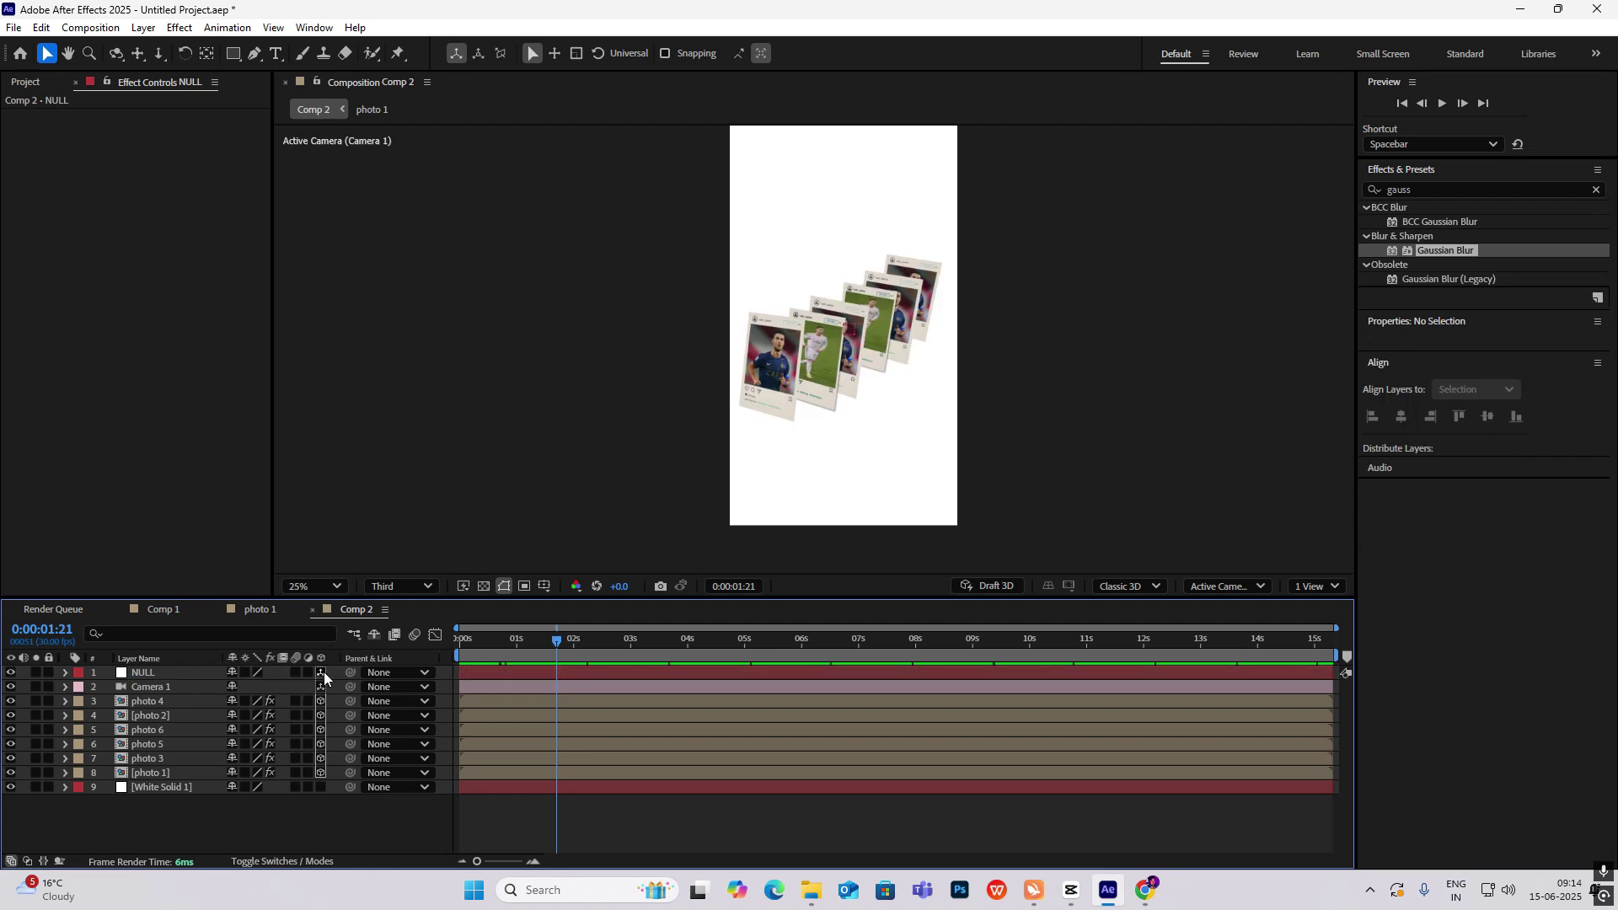
Step: Add a second null object to Comp 2 and rename it CONTROLLER
right_click(190, 822)
mouse_move(253, 616)
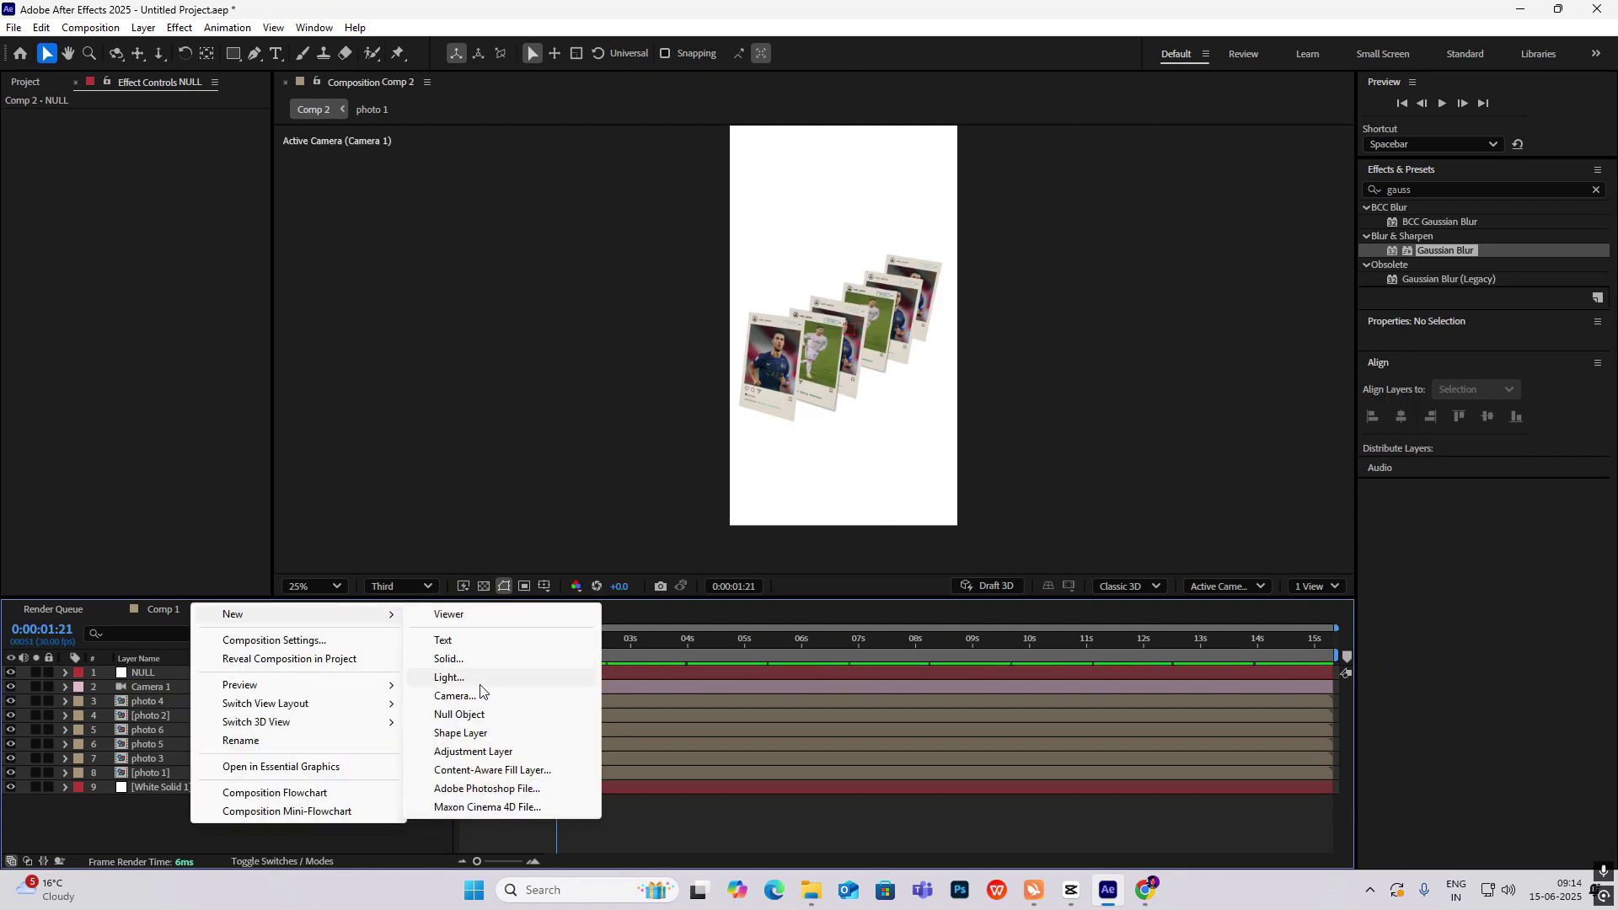
click(462, 715)
key(Return)
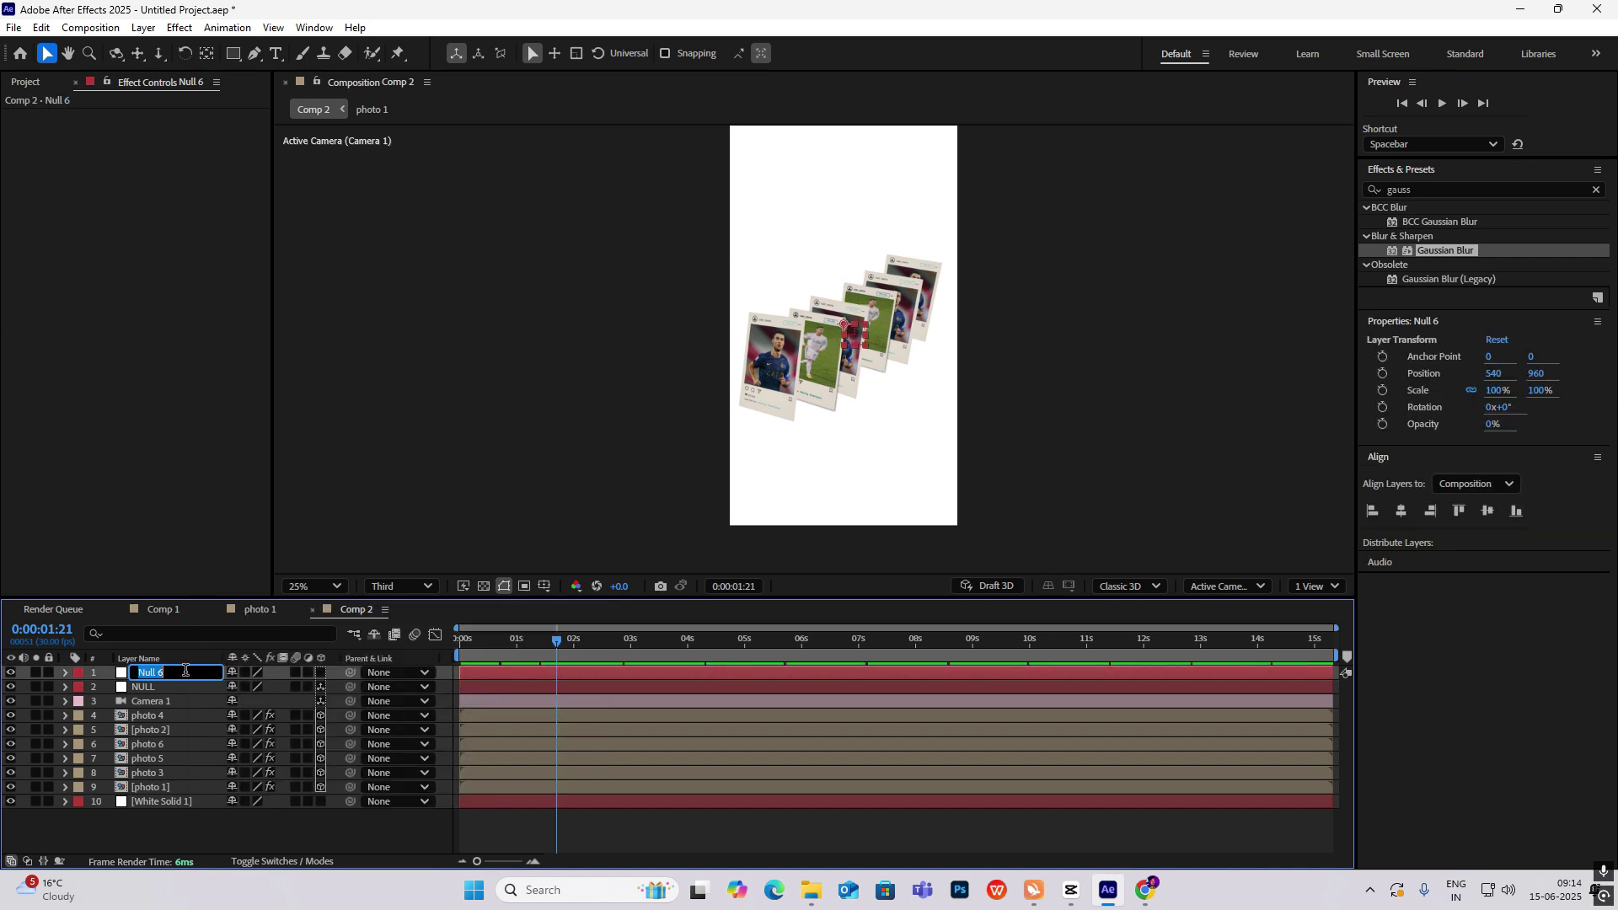
text(CONTROLLER)
click(199, 818)
Step: Apply a Slider Control effect to the CONTROLLER null and rename the effect Max Distance
click(197, 679)
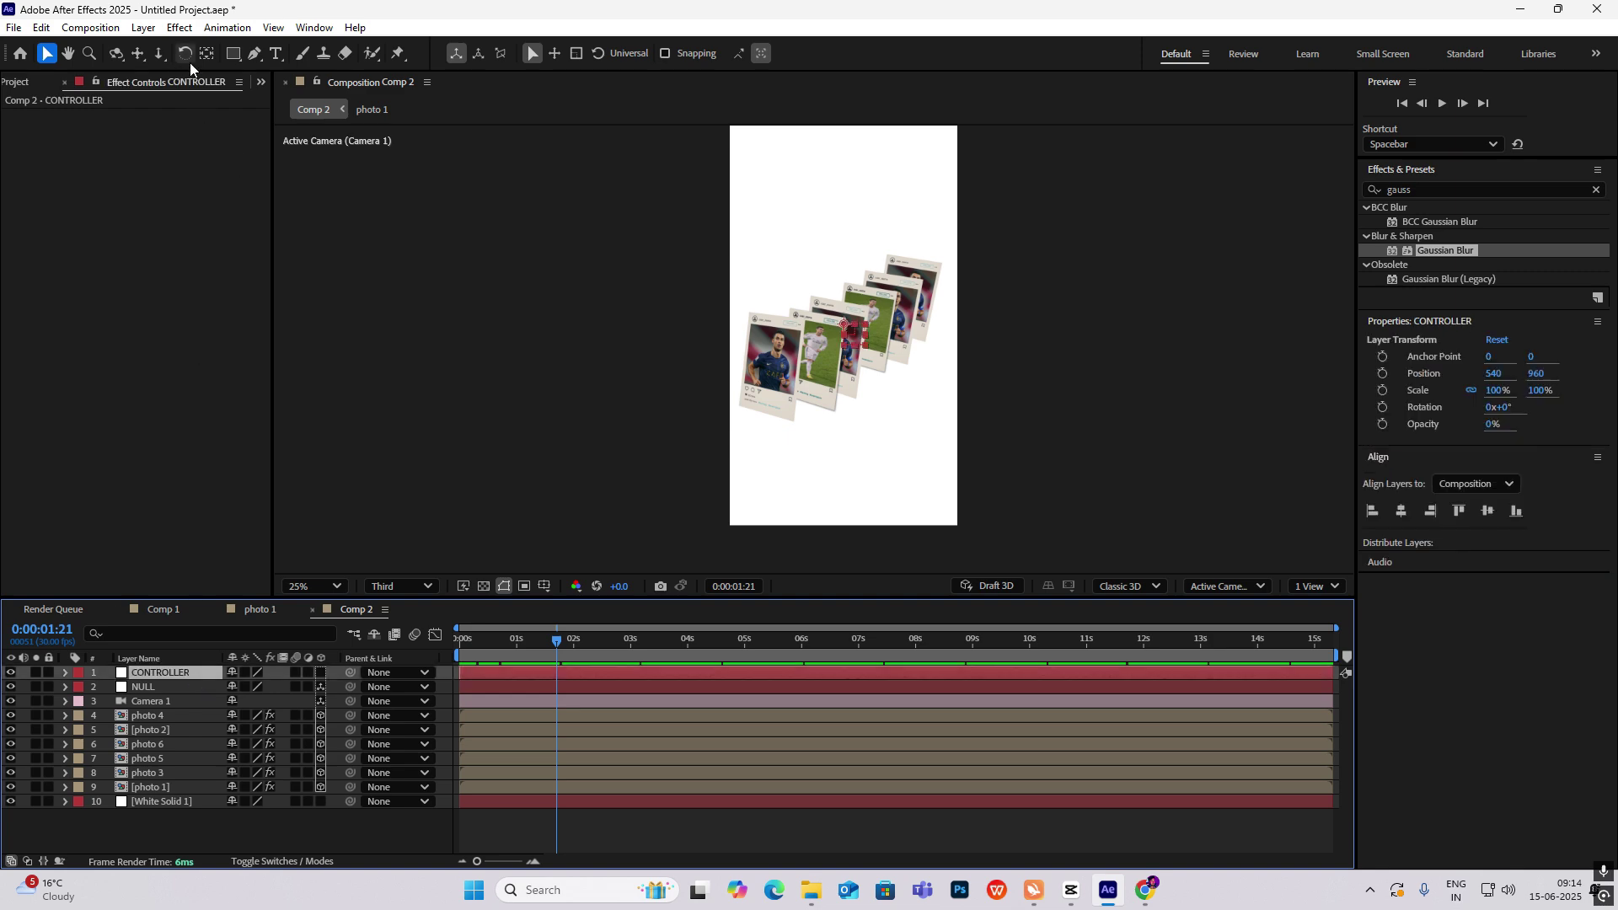
click(187, 31)
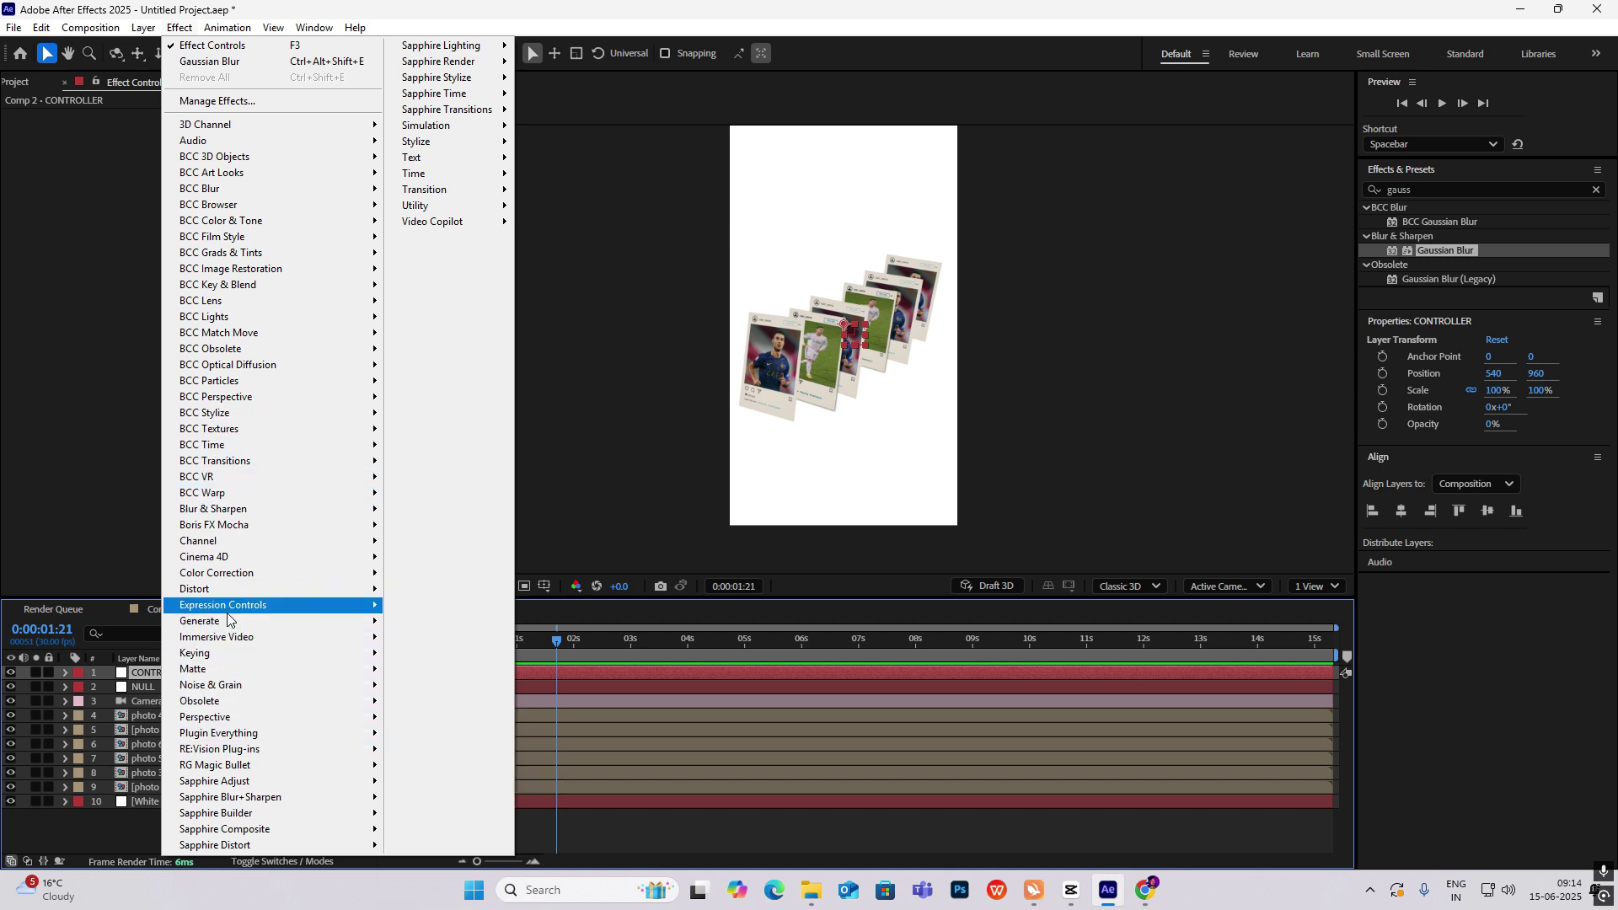
mouse_move(253, 605)
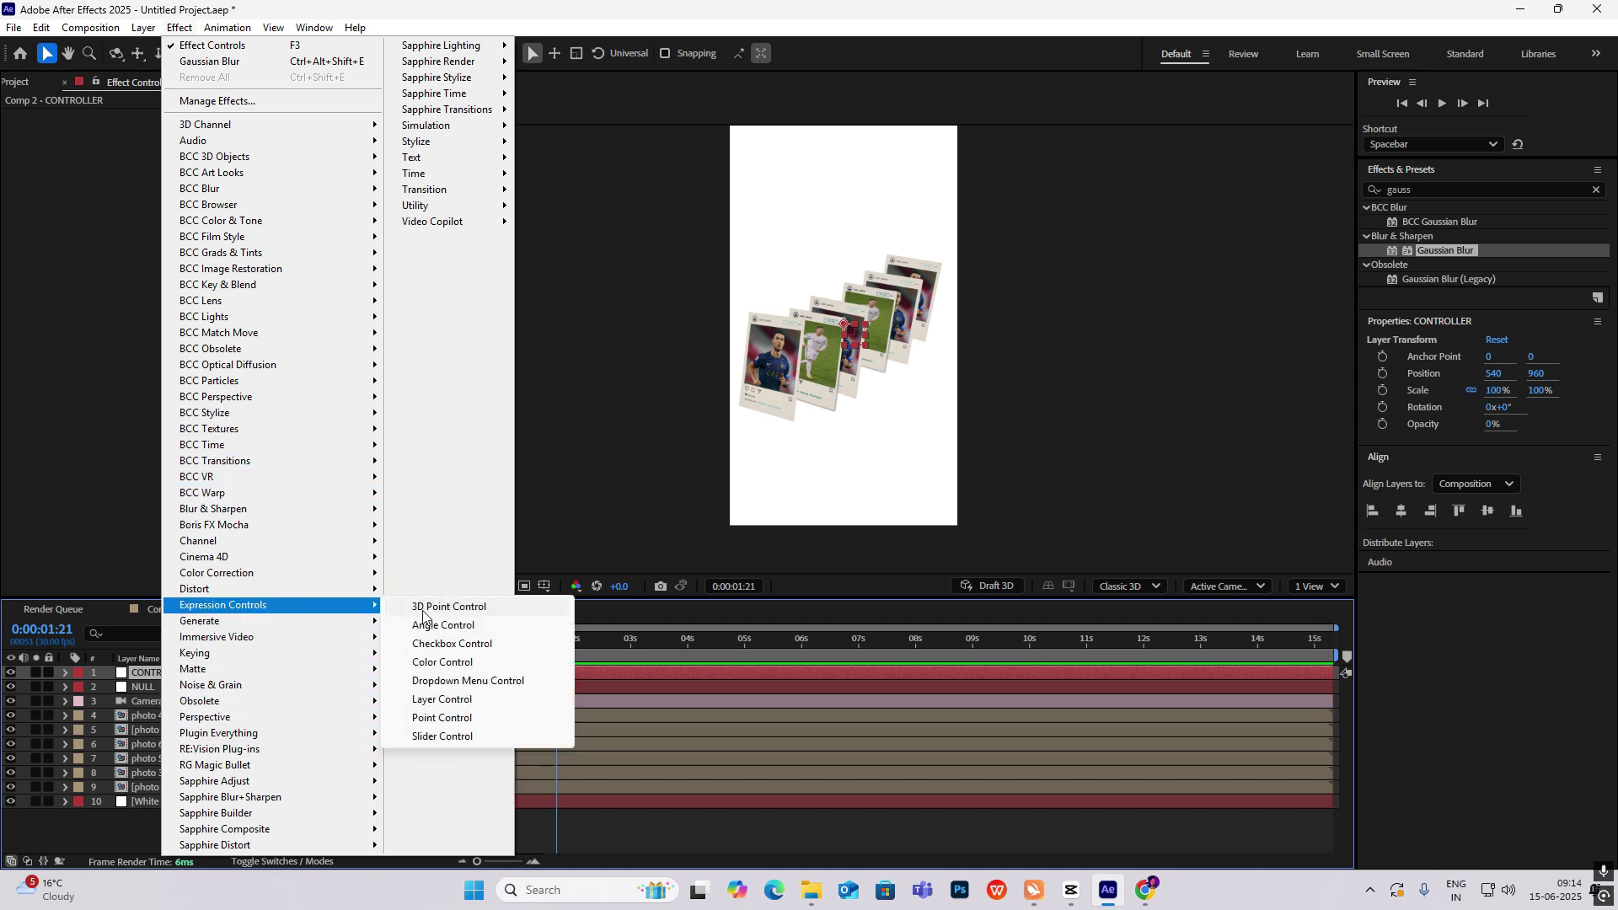
click(443, 737)
key(Return)
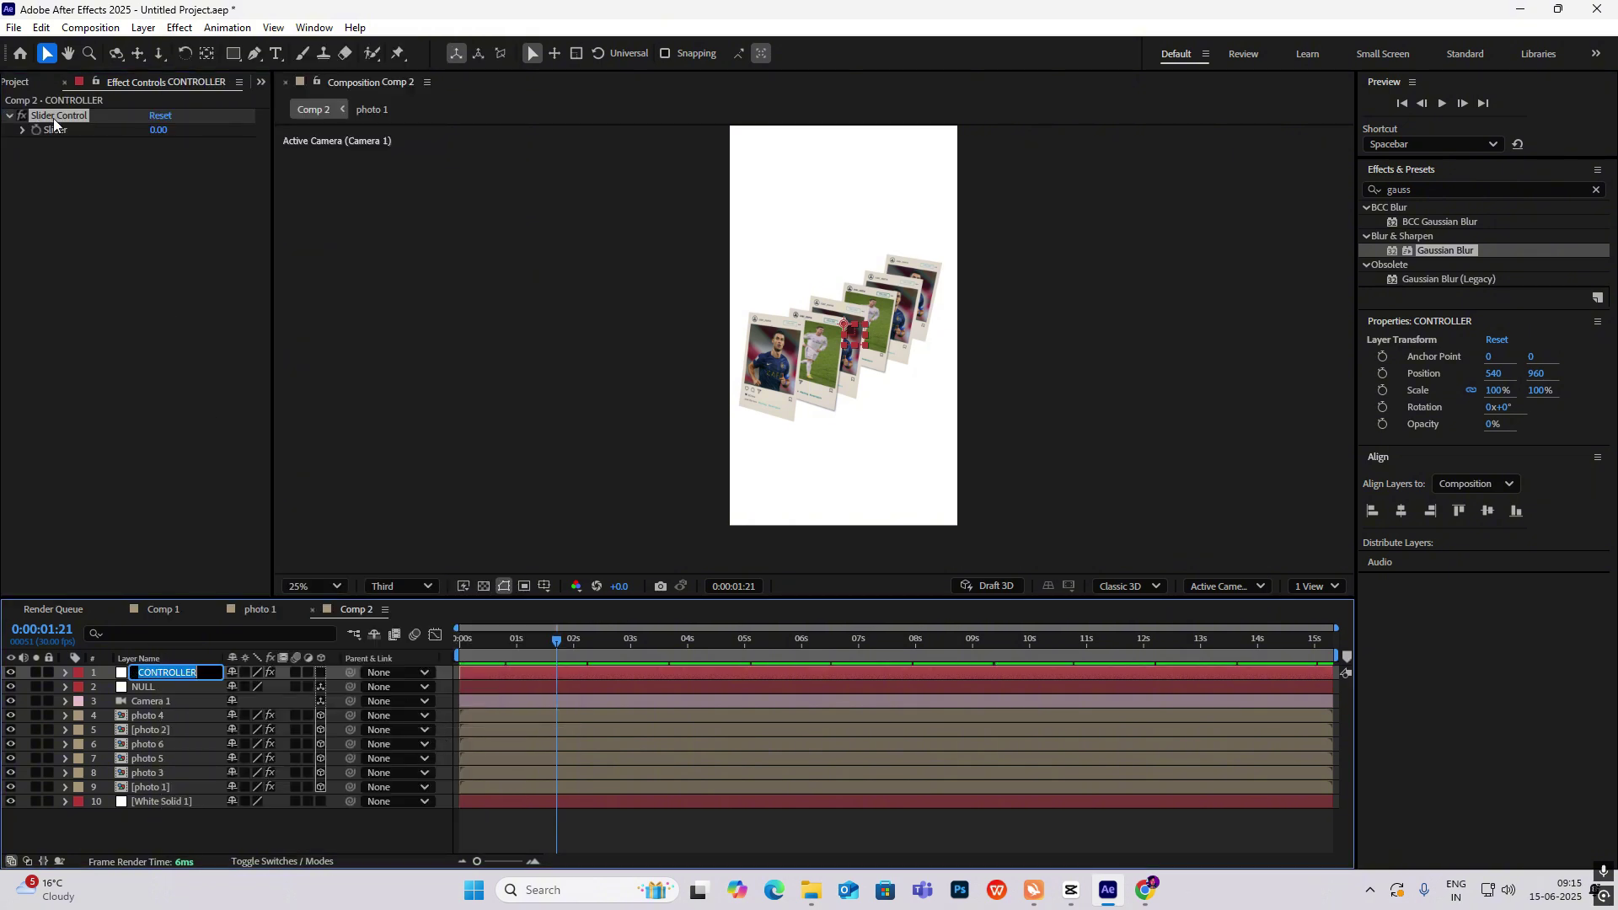
click(72, 118)
key(Return)
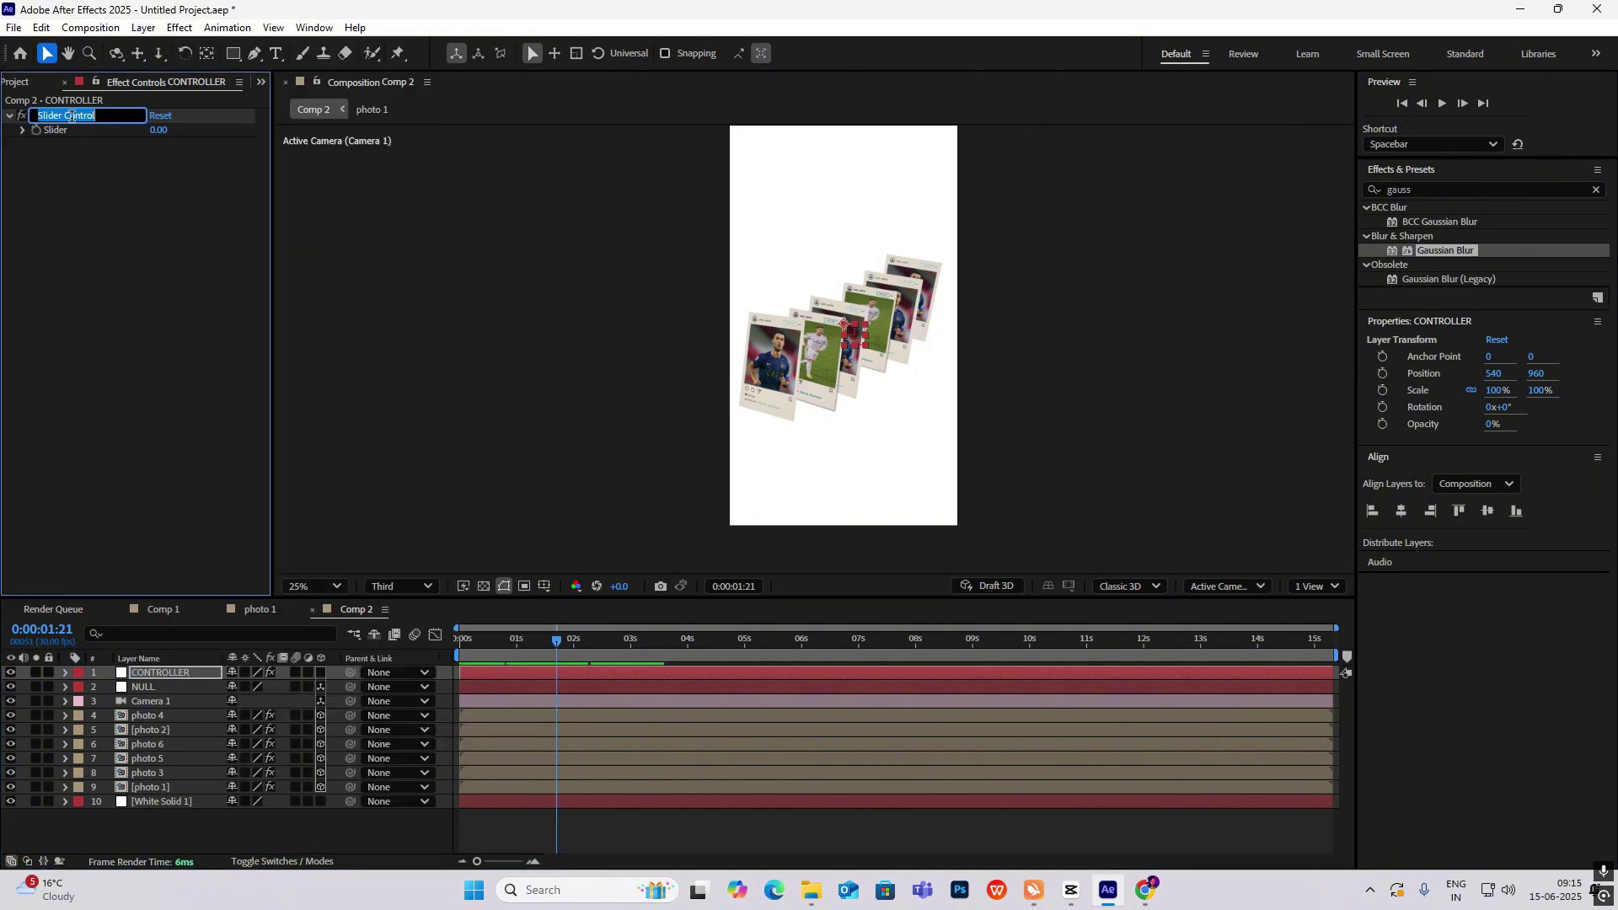
text(m)
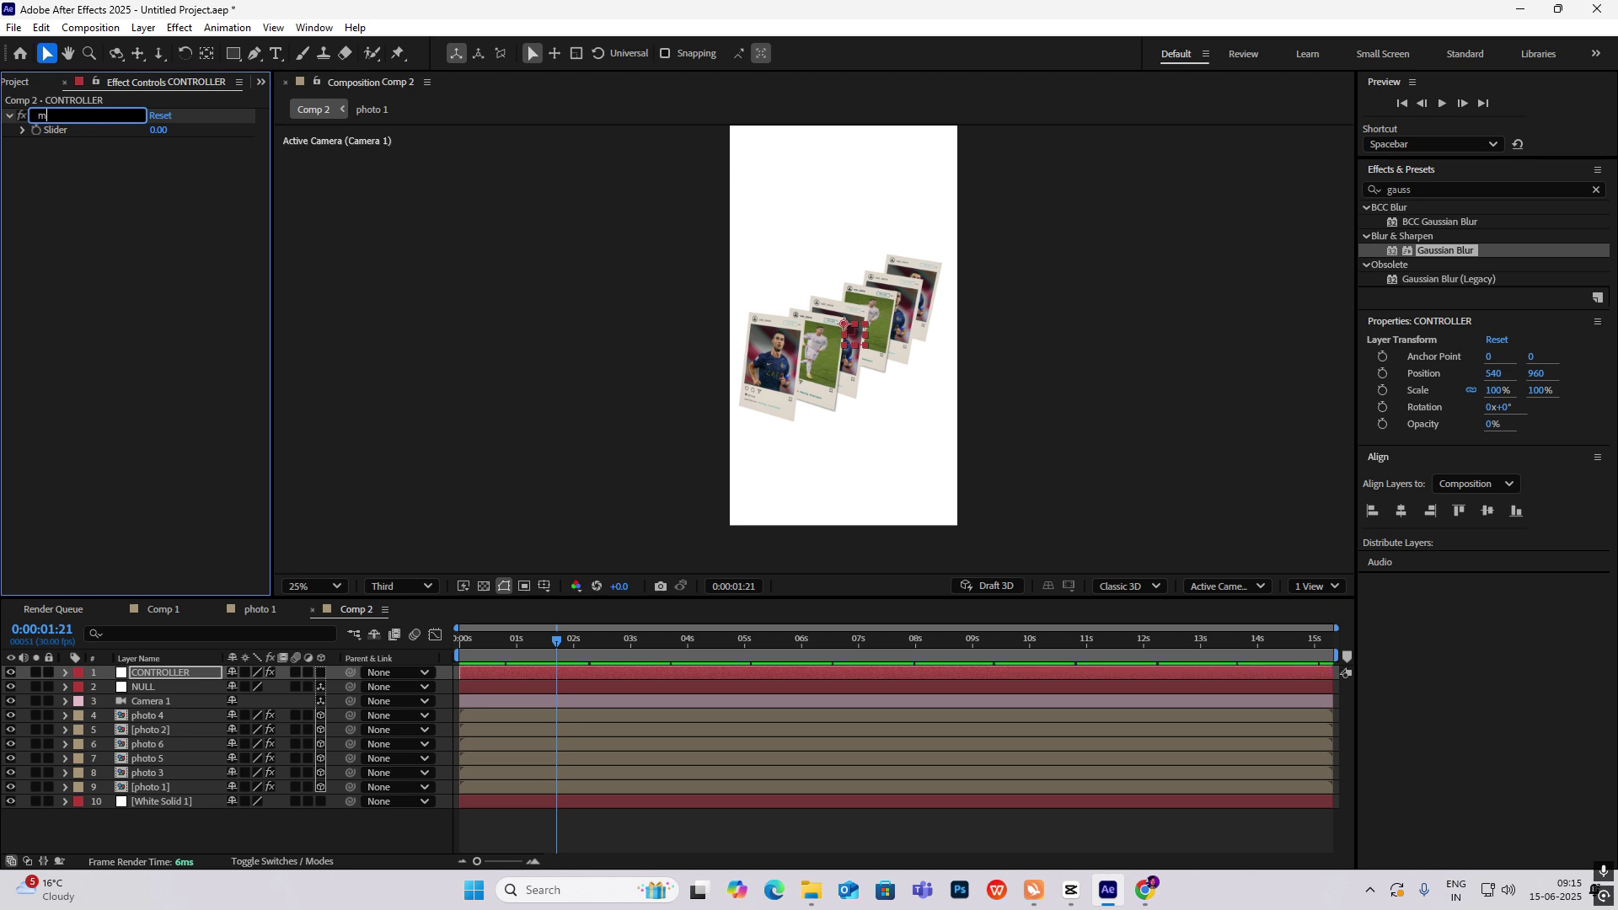
text(Max Distance)
key(Return)
Step: Duplicate the Max Distance slider effect on CONTROLLER and rename the copy Strength
key(ctrl+d)
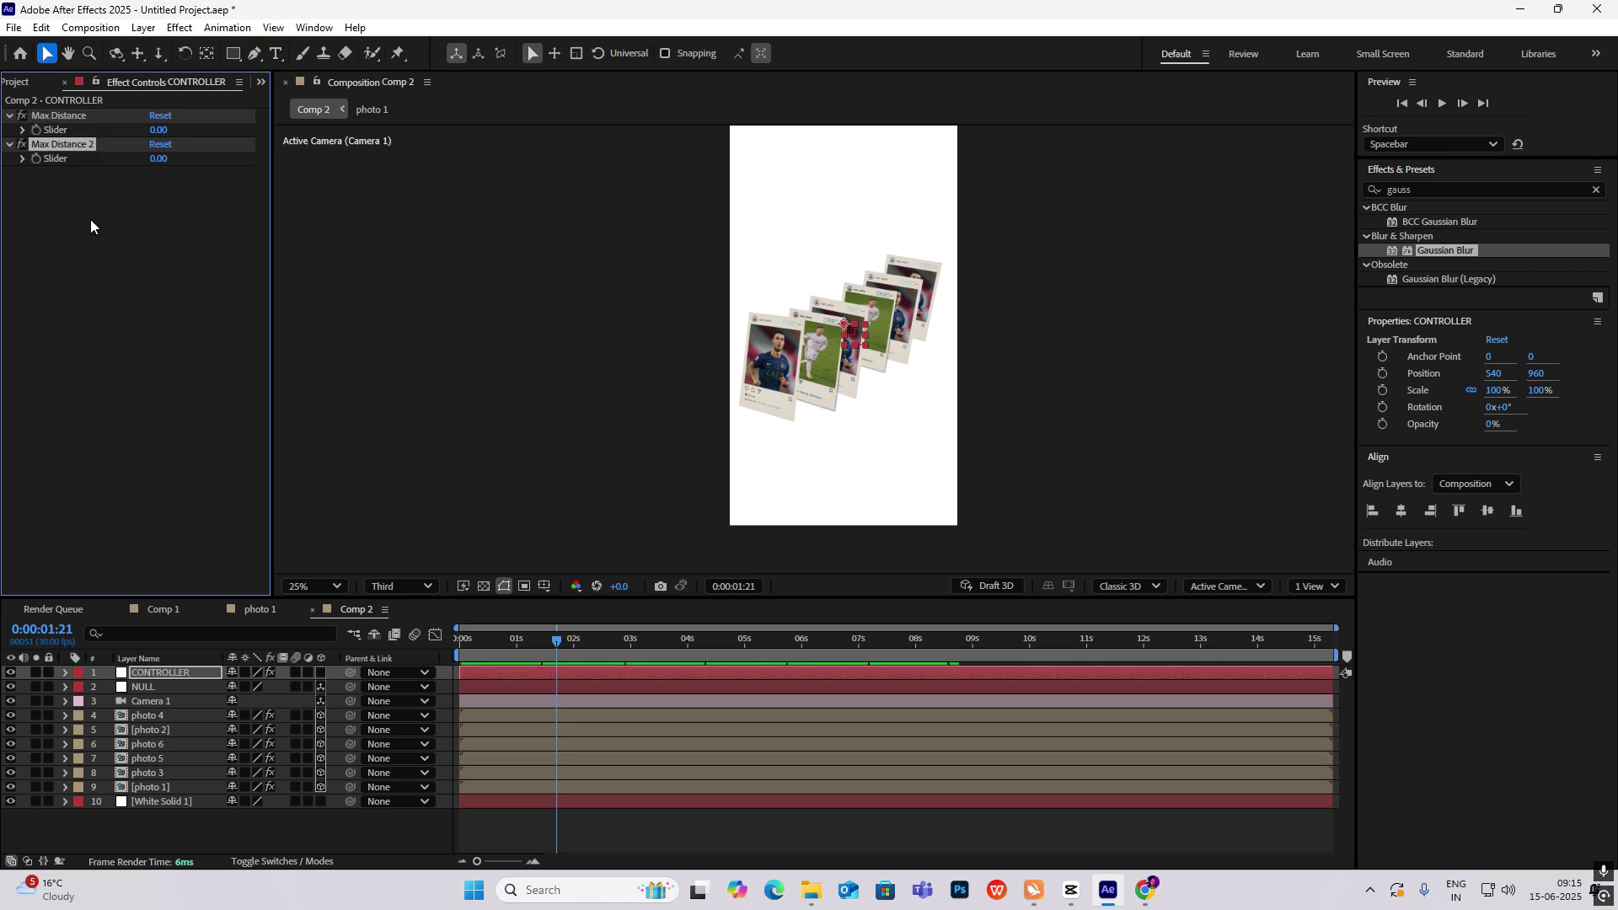
key(Return)
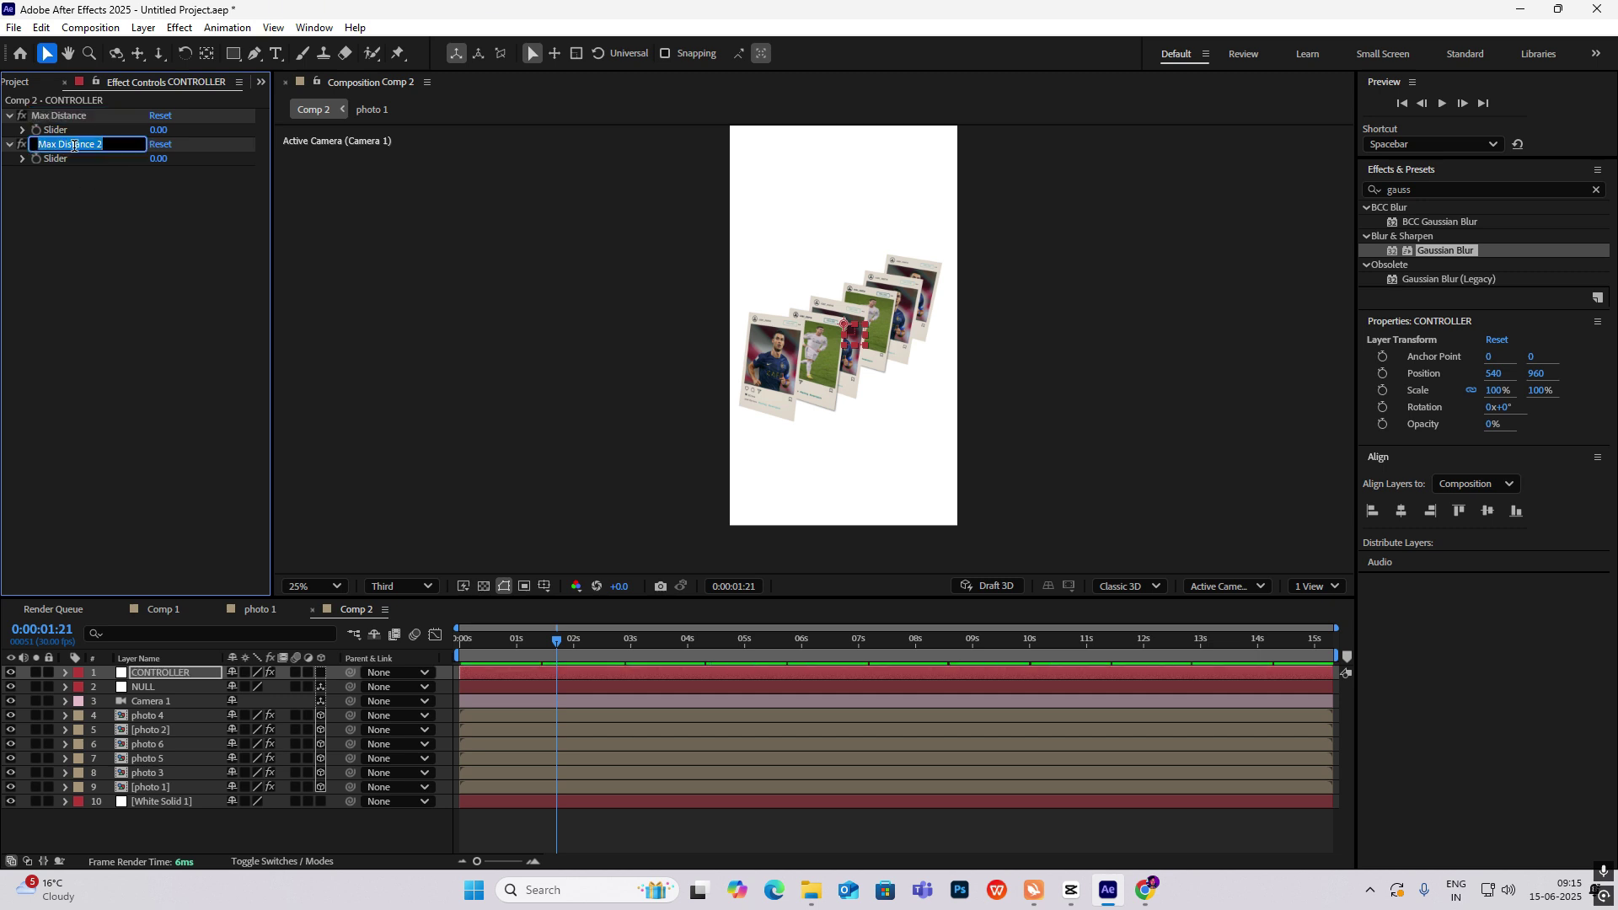
text(Strength)
key(Return)
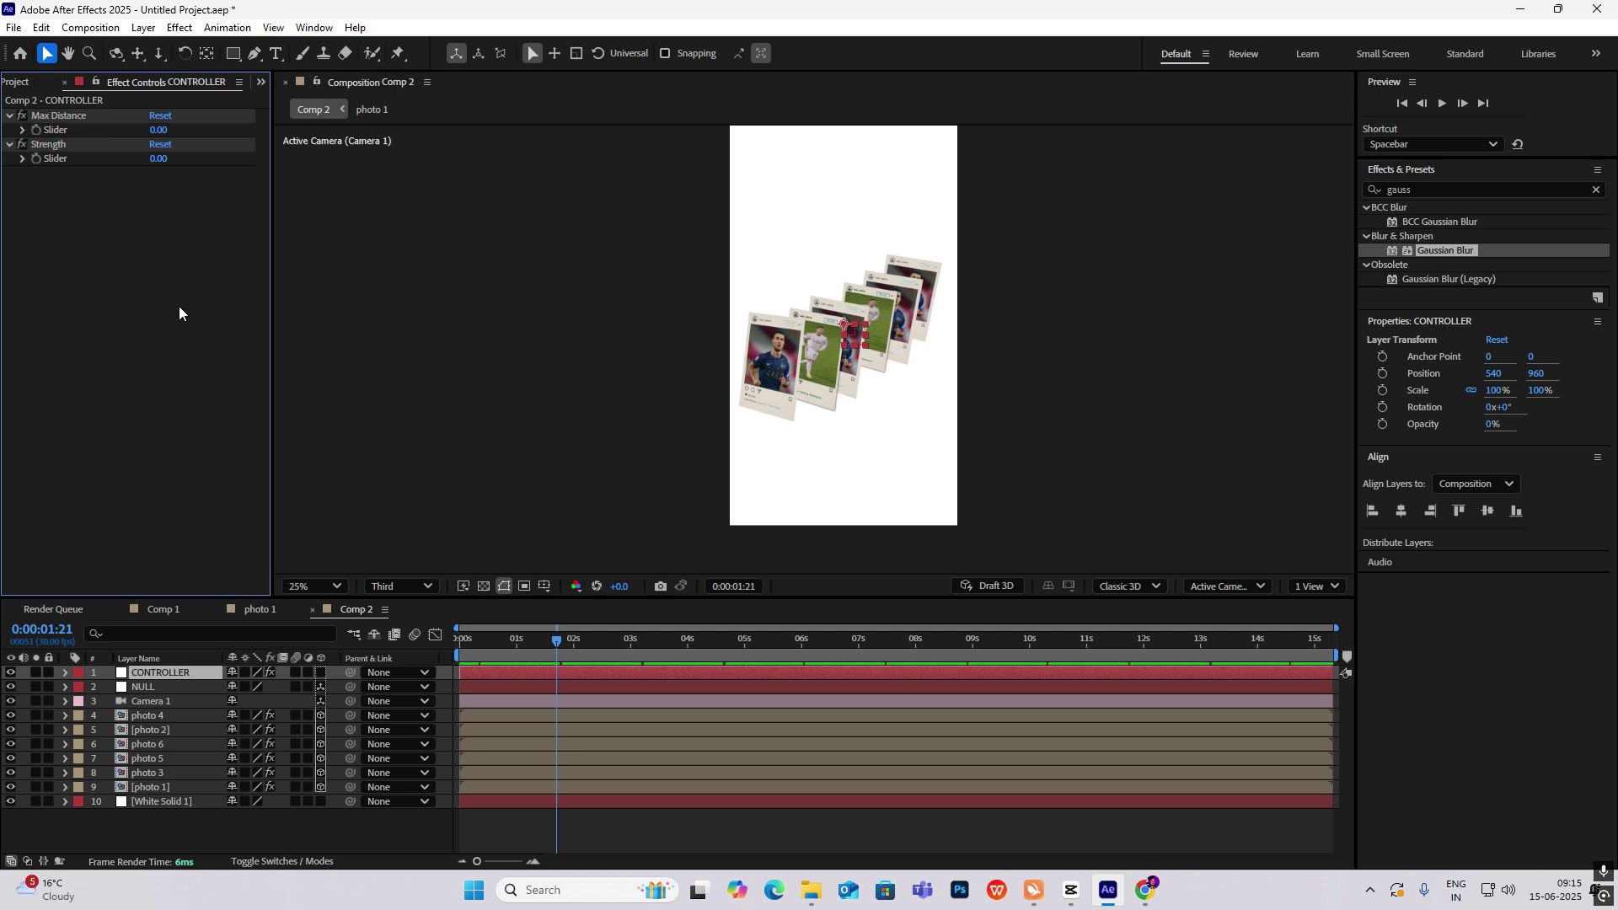
Step: Set CONTROLLER's Max Distance slider to 559 and Strength slider to 433, and make CONTROLLER a 3D layer
drag(158, 130, 622, 126)
drag(159, 158, 527, 165)
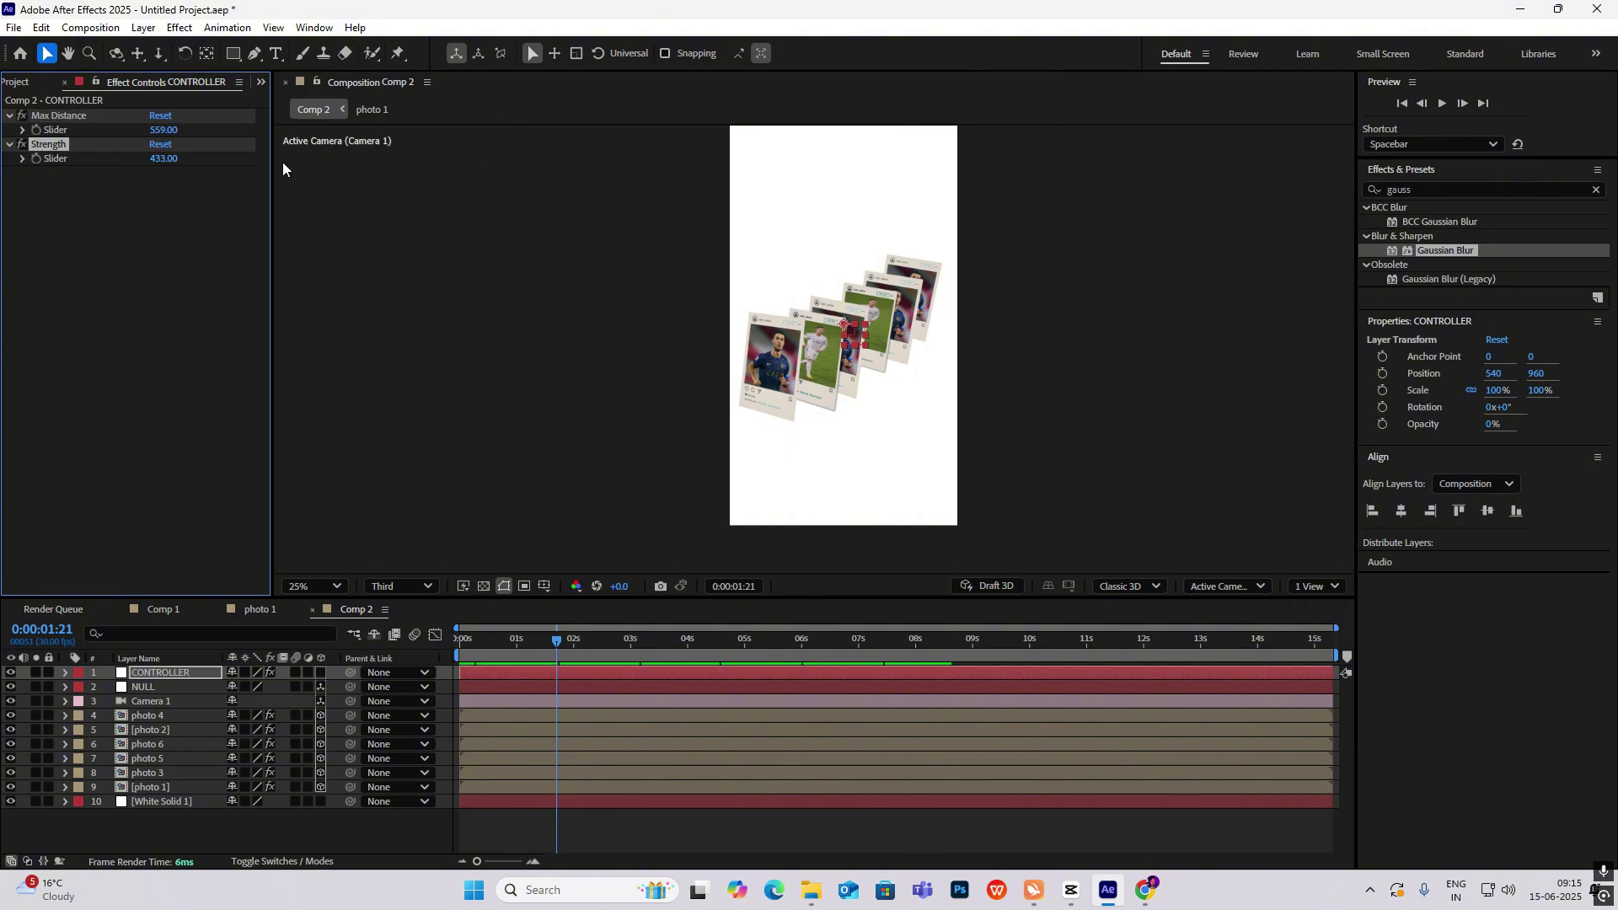
click(321, 672)
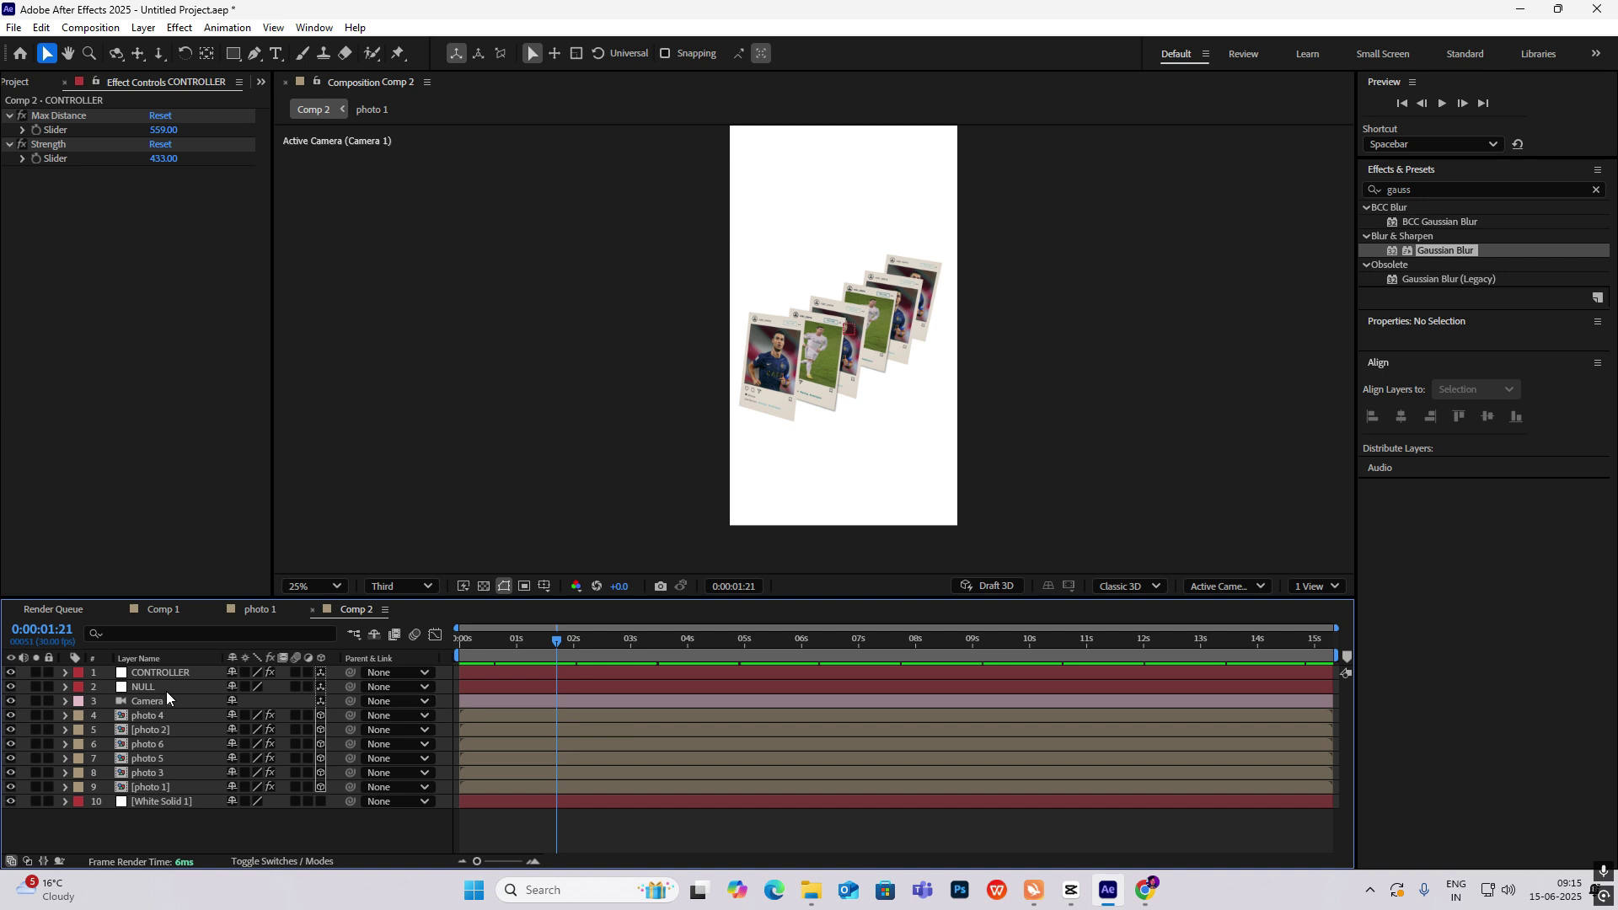
Step: Add an expression to photo 4's Position, pasting code that offsets the card from NULL using CONTROLLER's Max Distance and Strength sliders
click(63, 715)
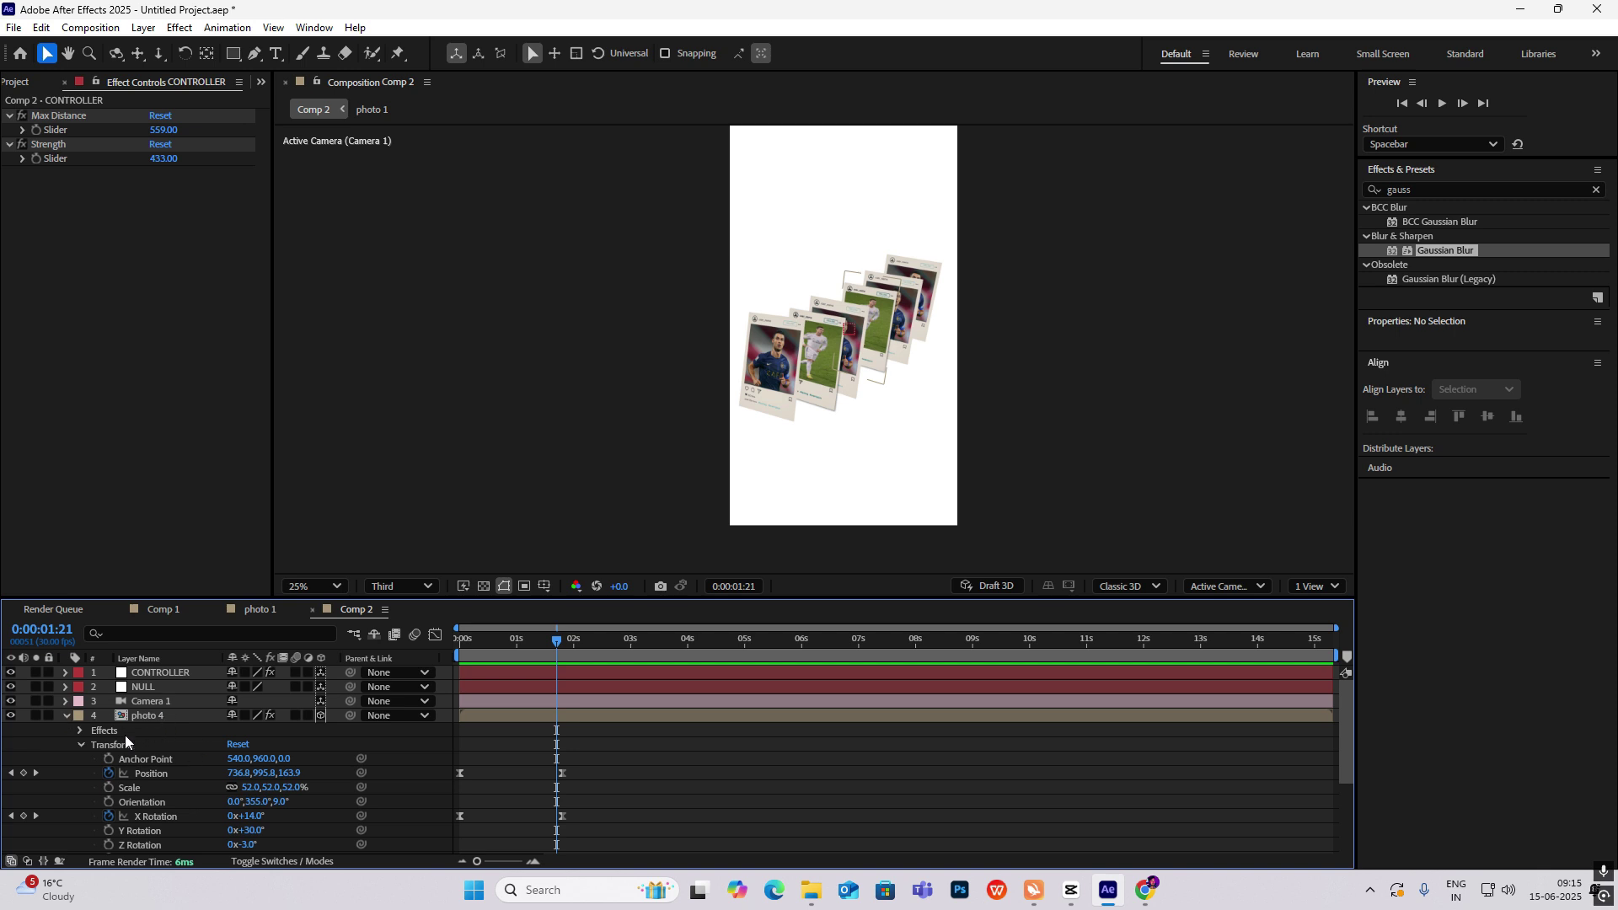
click(142, 715)
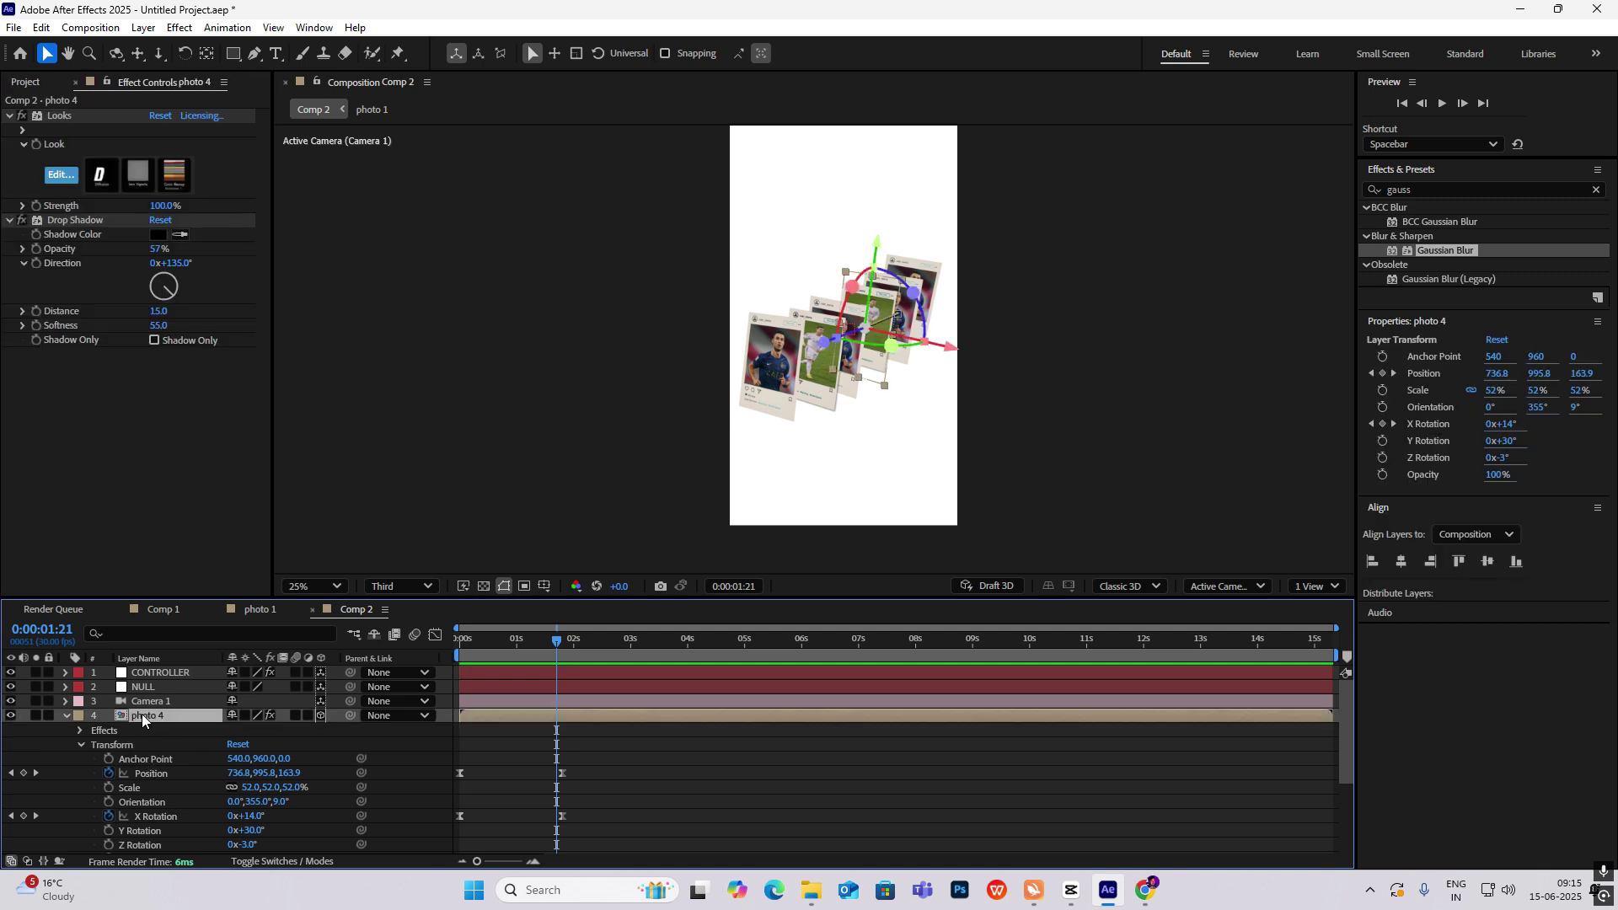
key(u)
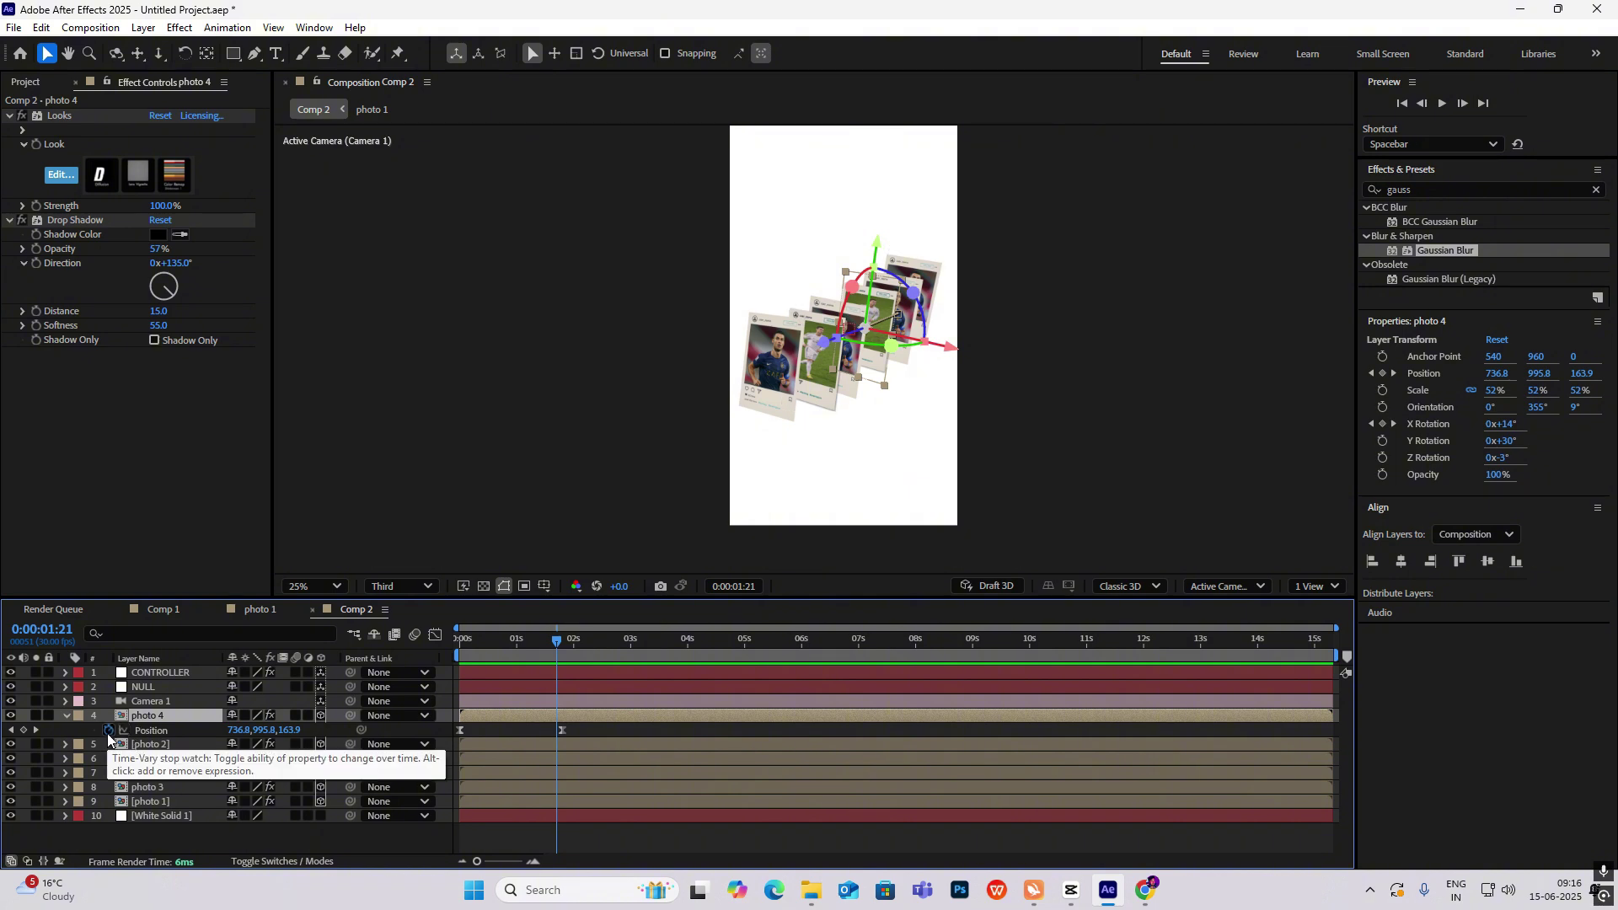
alt+click(109, 730)
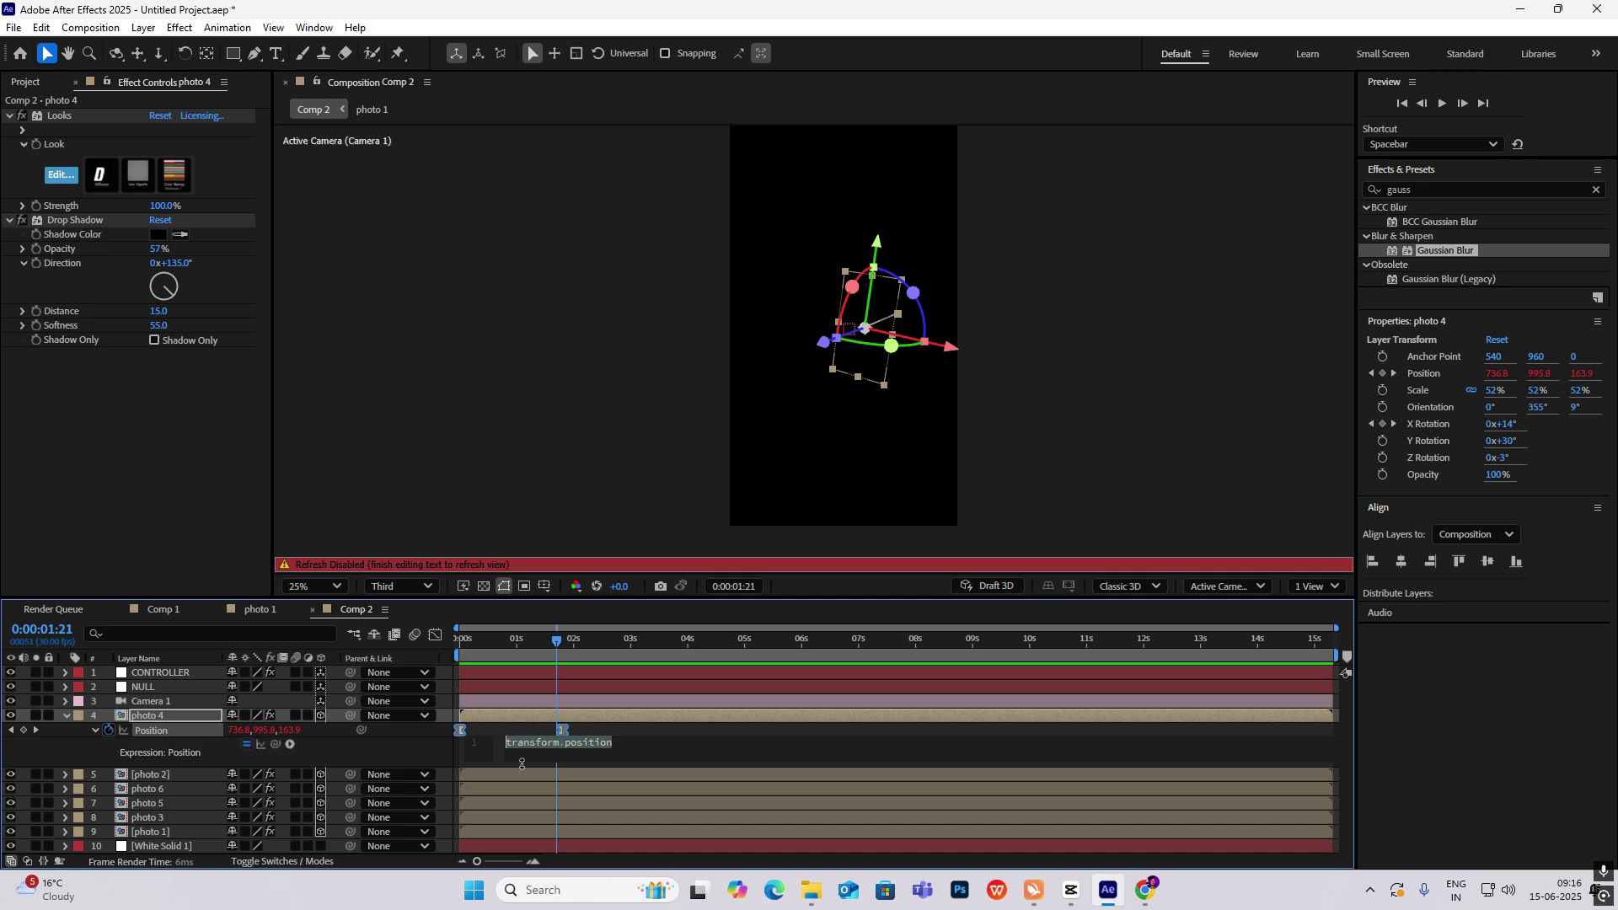
key(BackSpace)
key(ctrl+v)
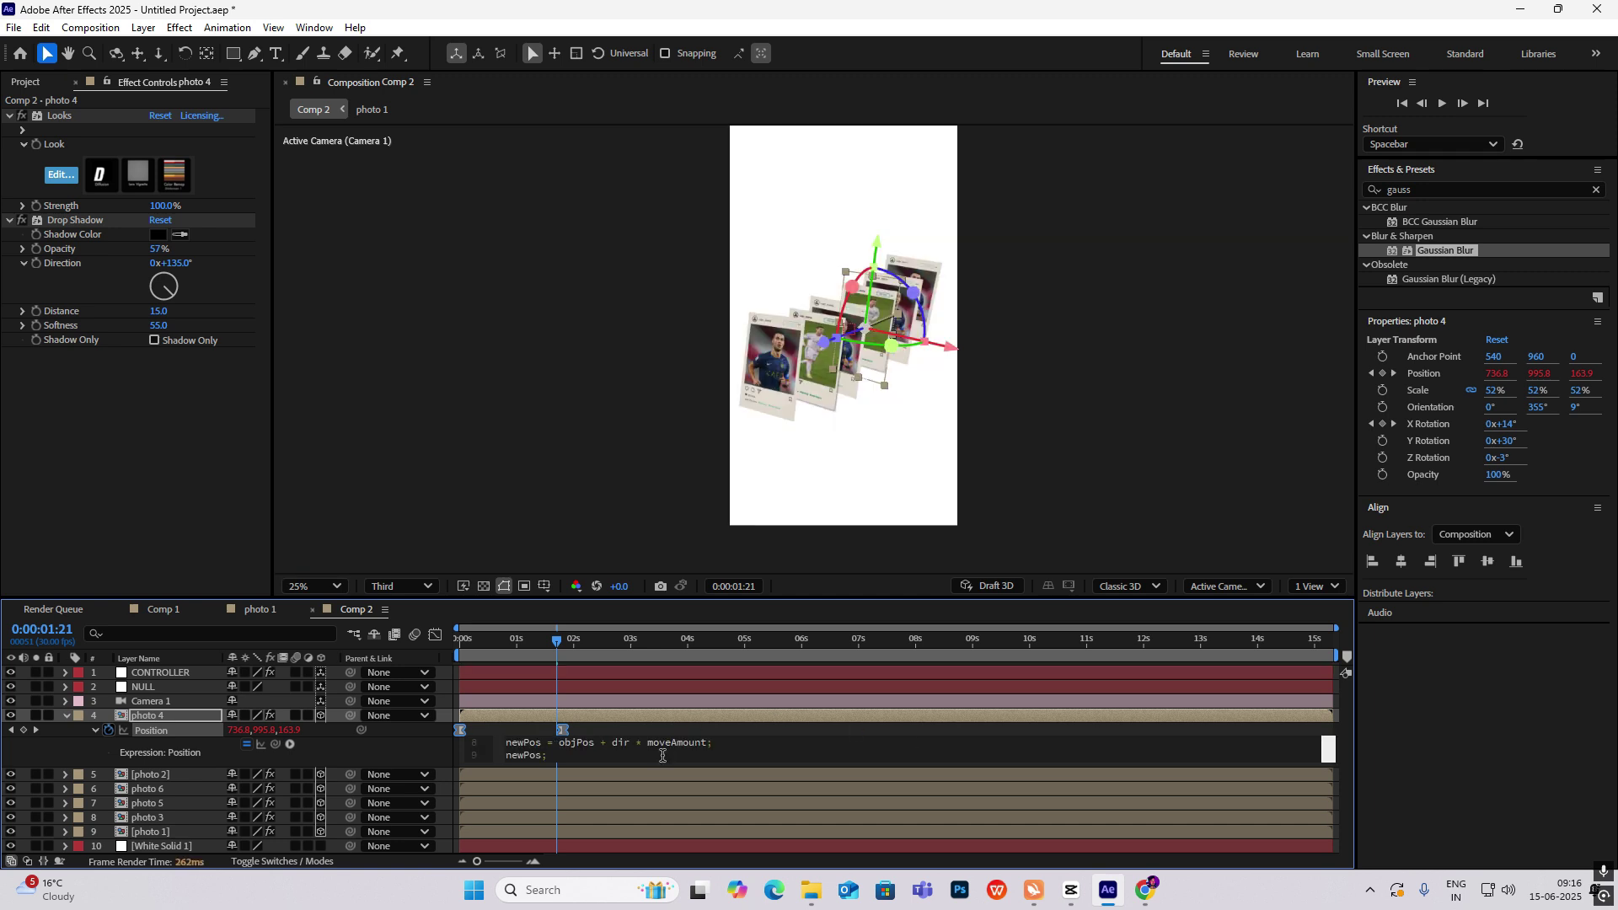
click(1079, 438)
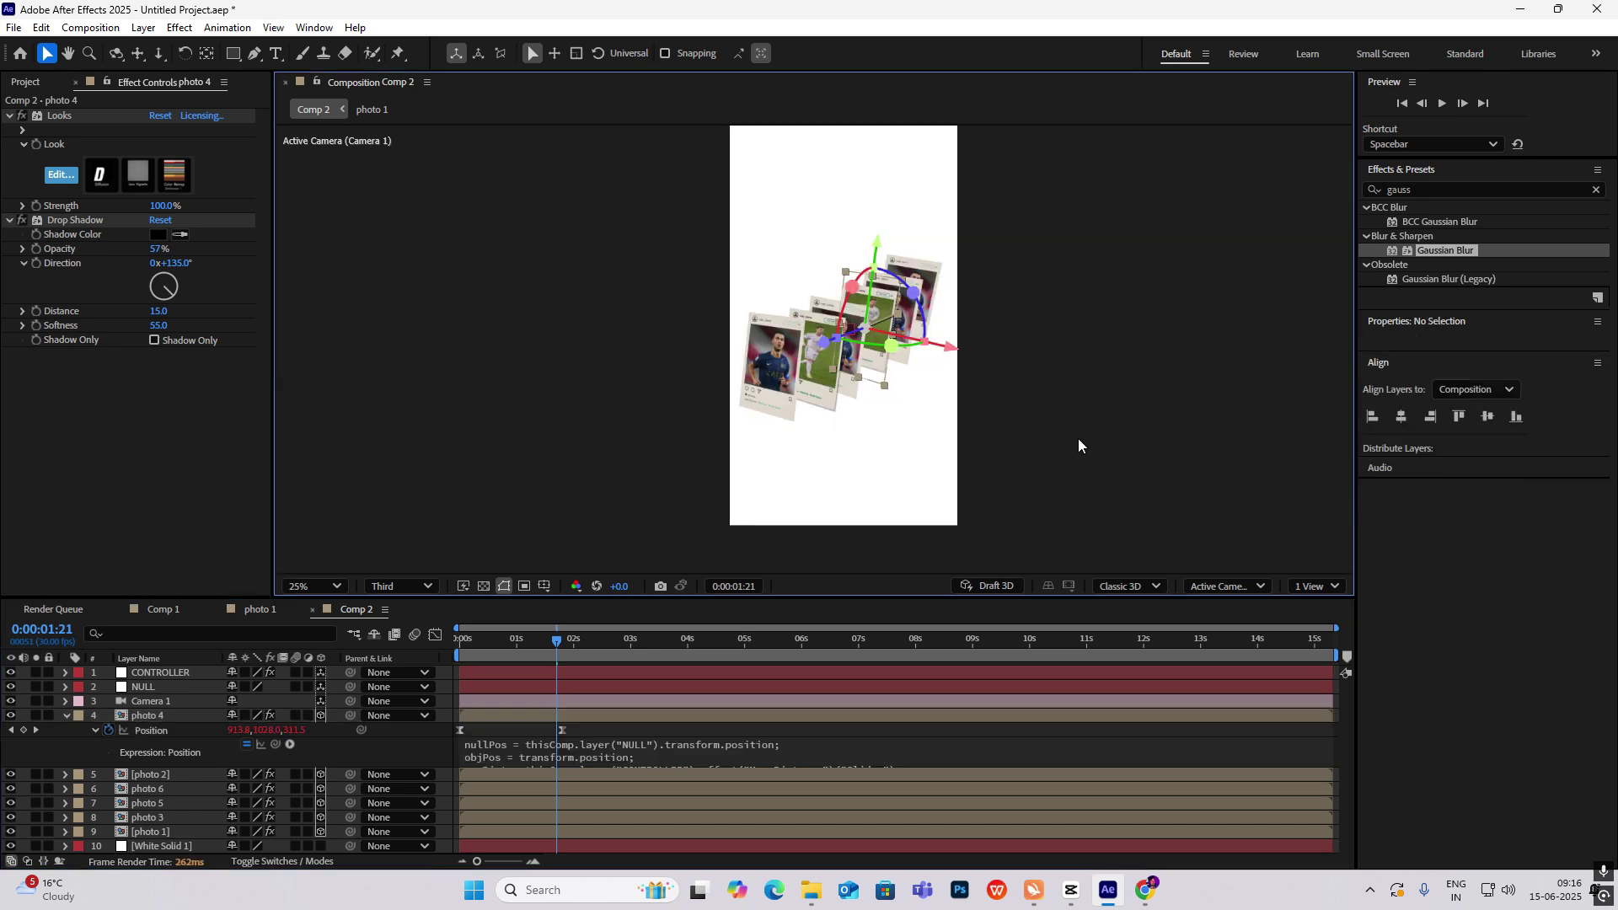
Step: Reopen photo 4's Position expression to review its code, collapse the layer, and scrub back through the composition
click(68, 716)
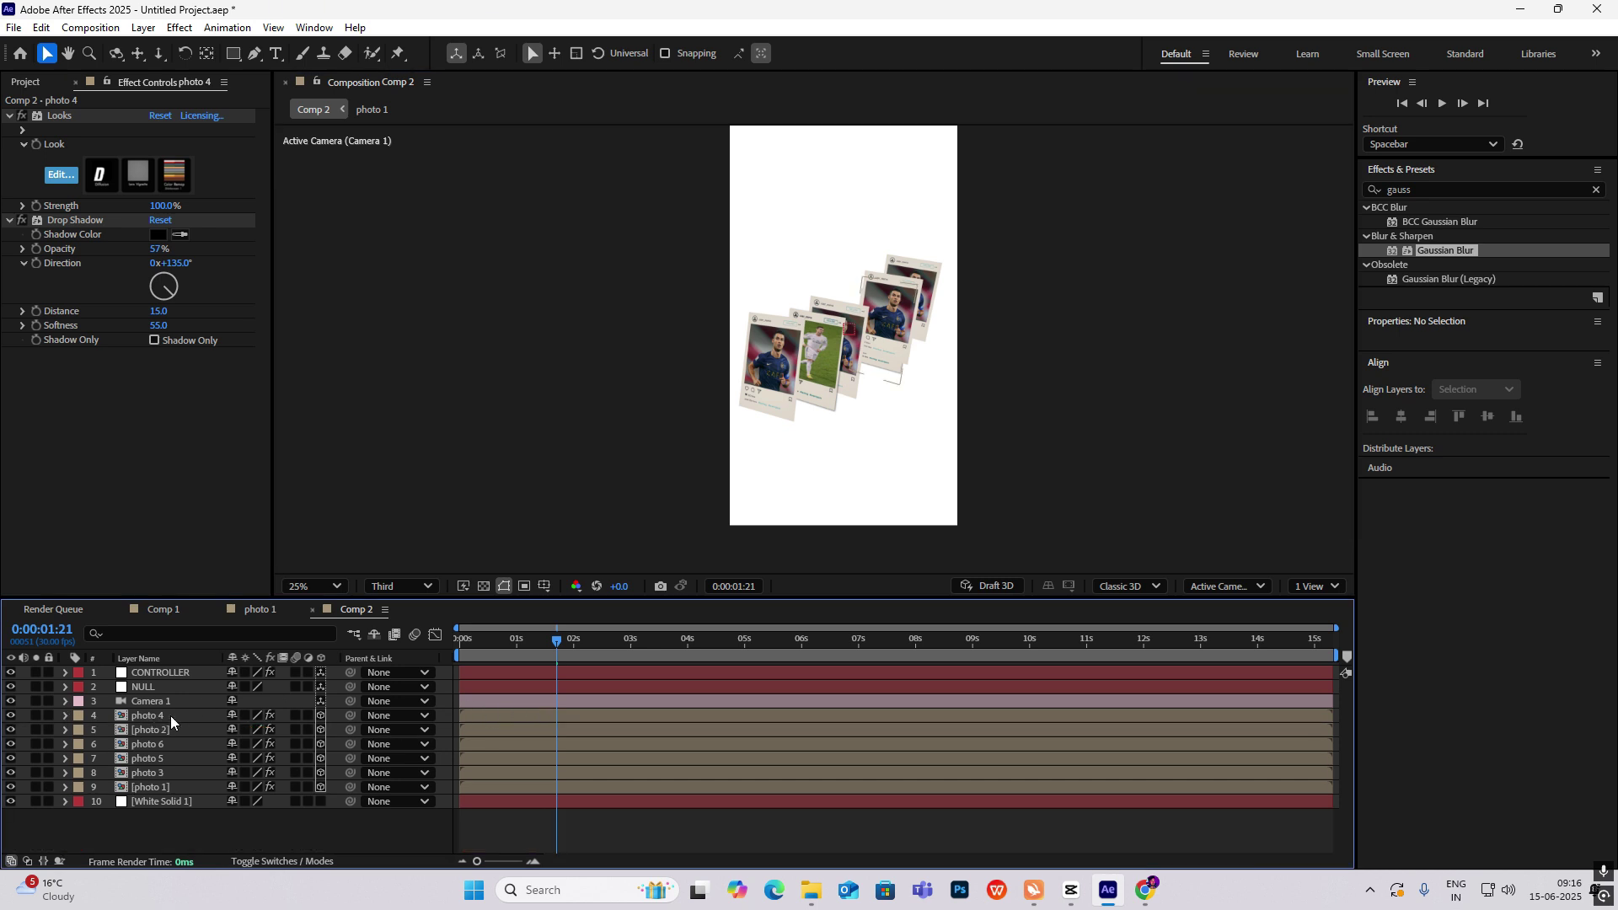
click(65, 716)
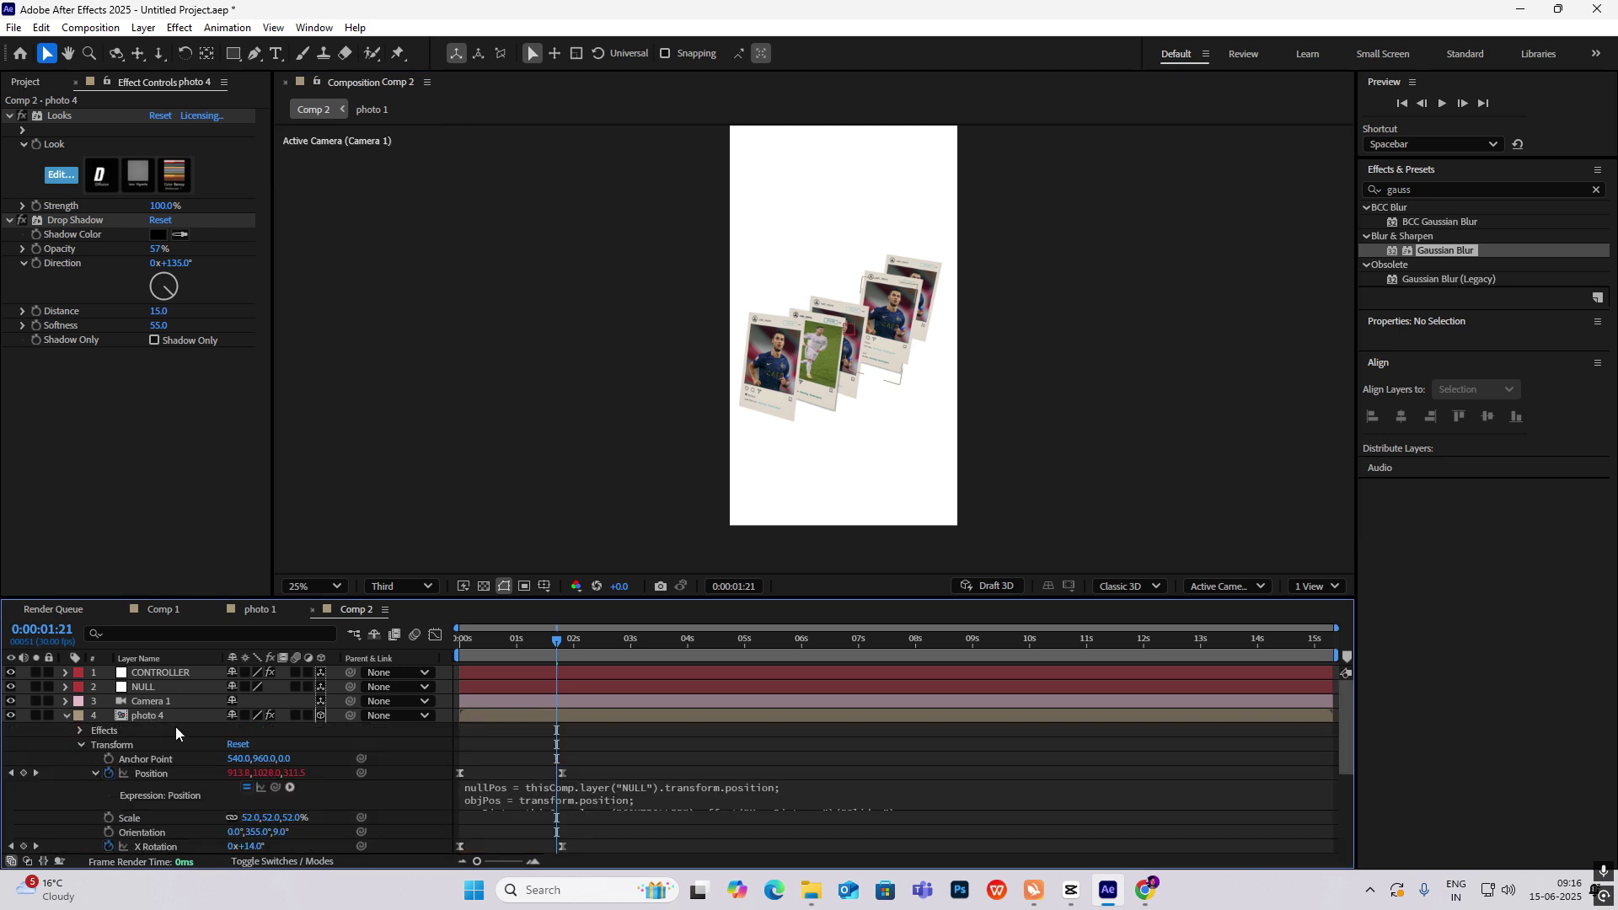
click(540, 788)
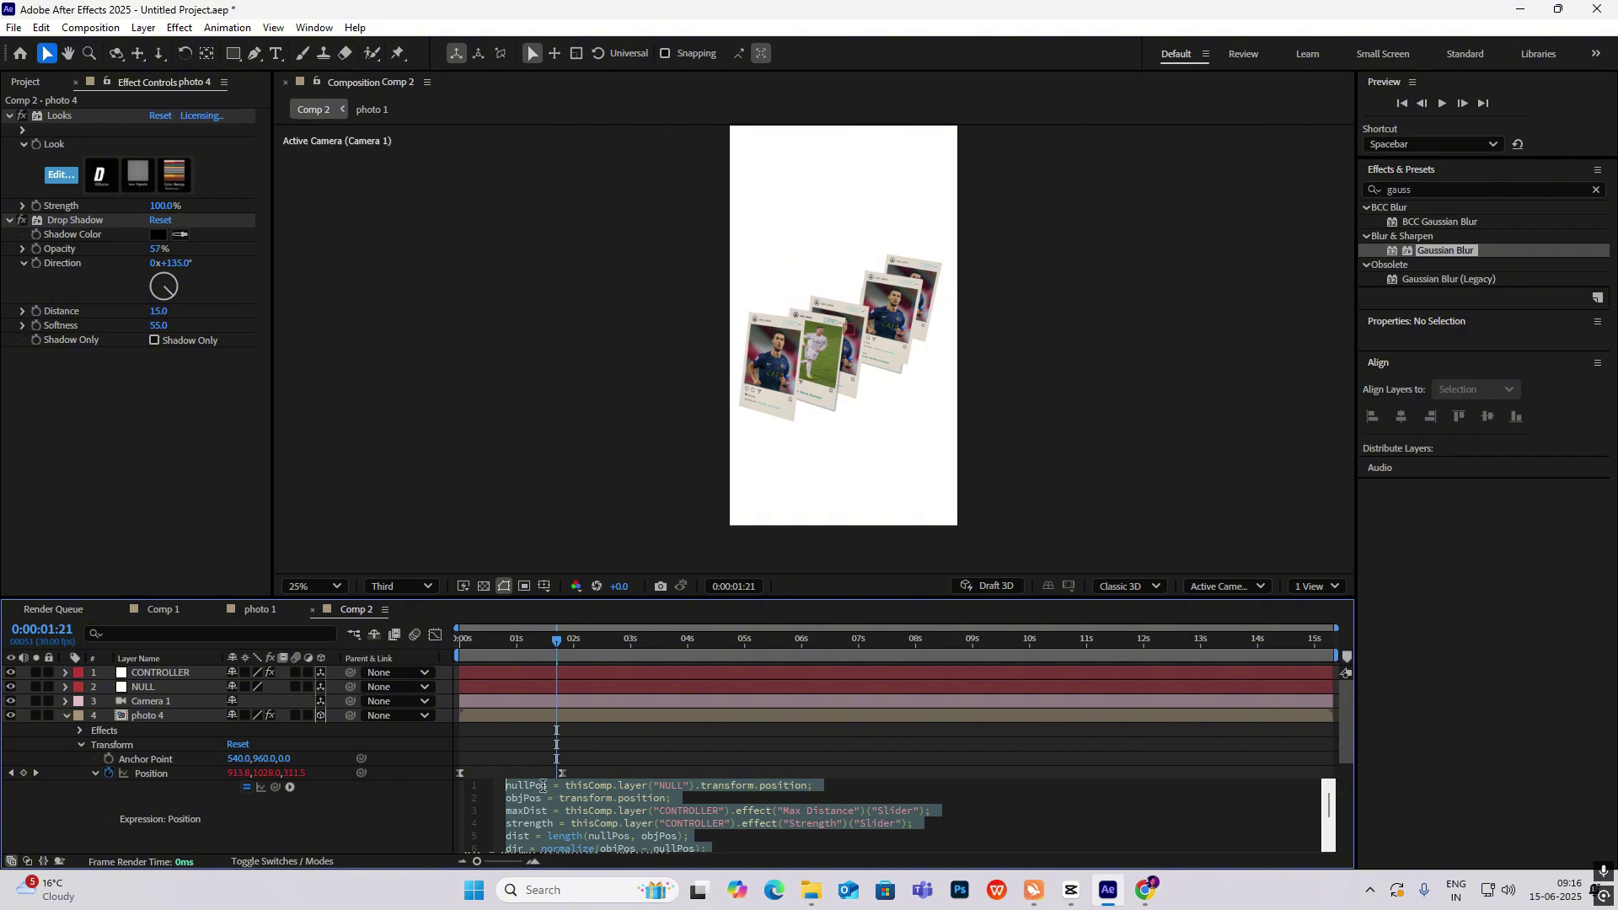
click(60, 716)
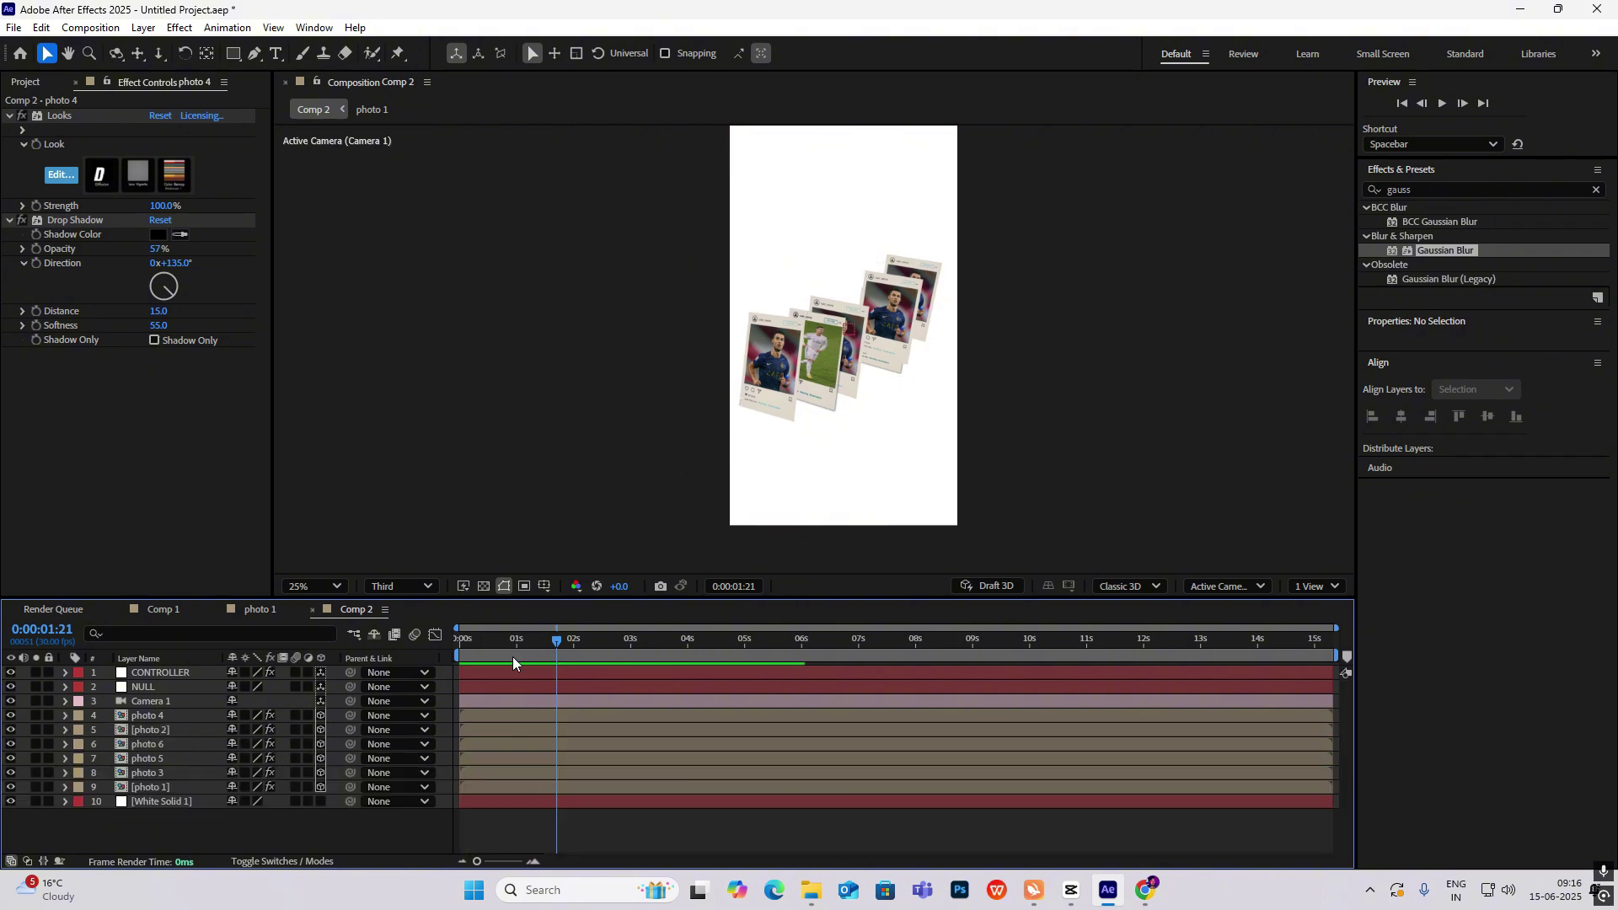
drag(558, 644, 512, 669)
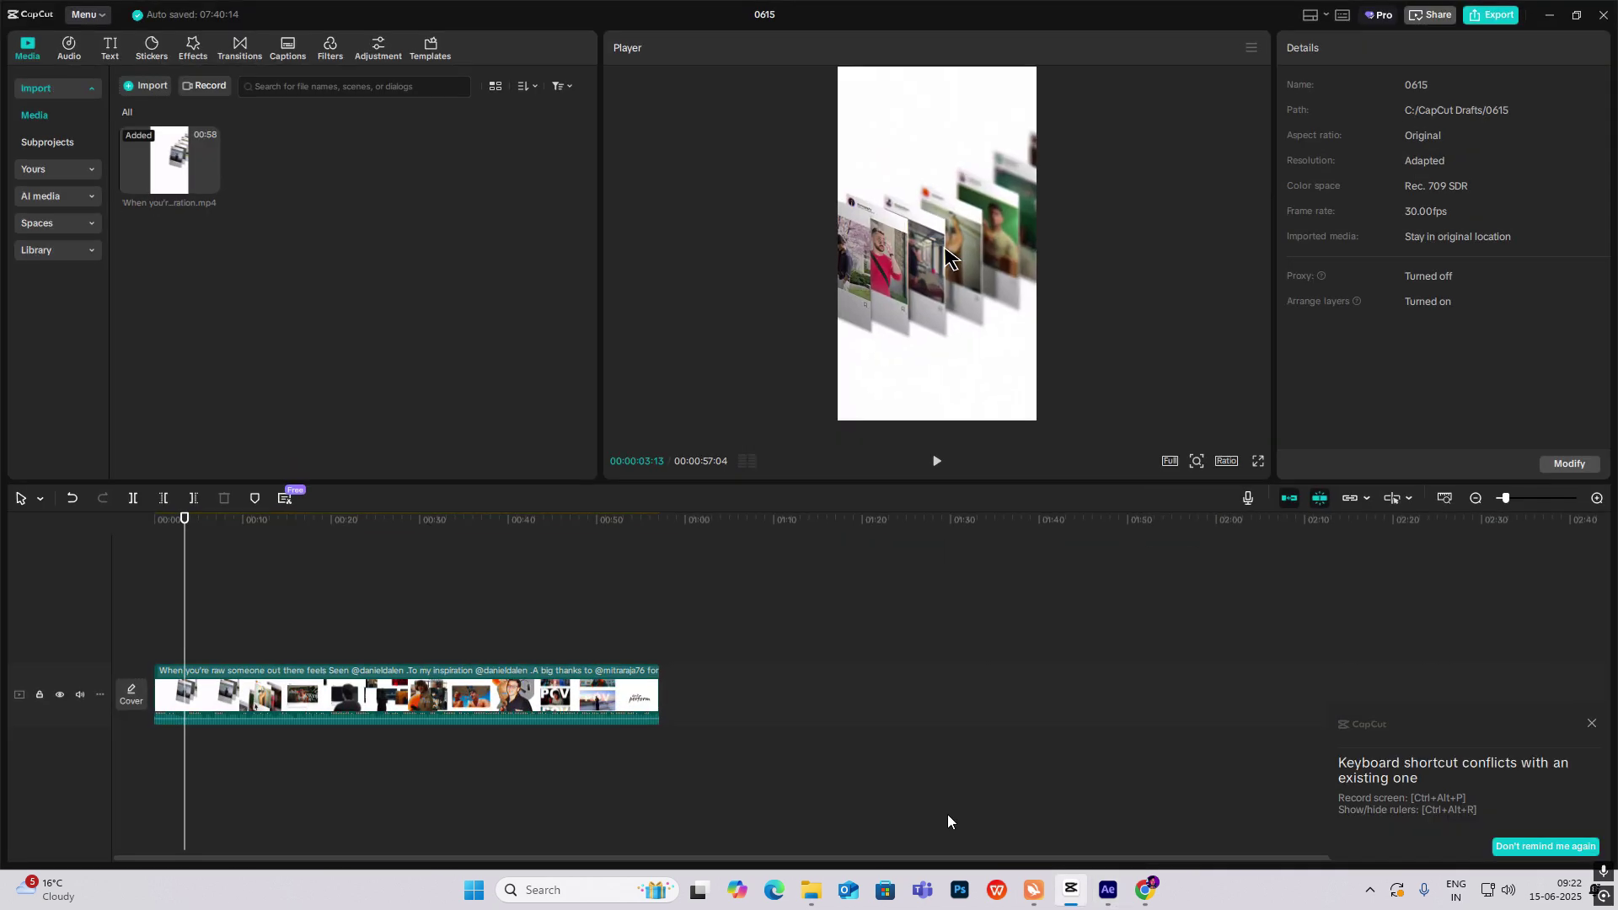
Step: Scrub the reference clip in CapCut, return to After Effects, and scrub Comp 2 back to 0:00:00:21 to compare the card motion
mouse_move(189, 616)
mouse_down()
mouse_move(236, 619)
mouse_move(161, 630)
mouse_up()
click(1078, 892)
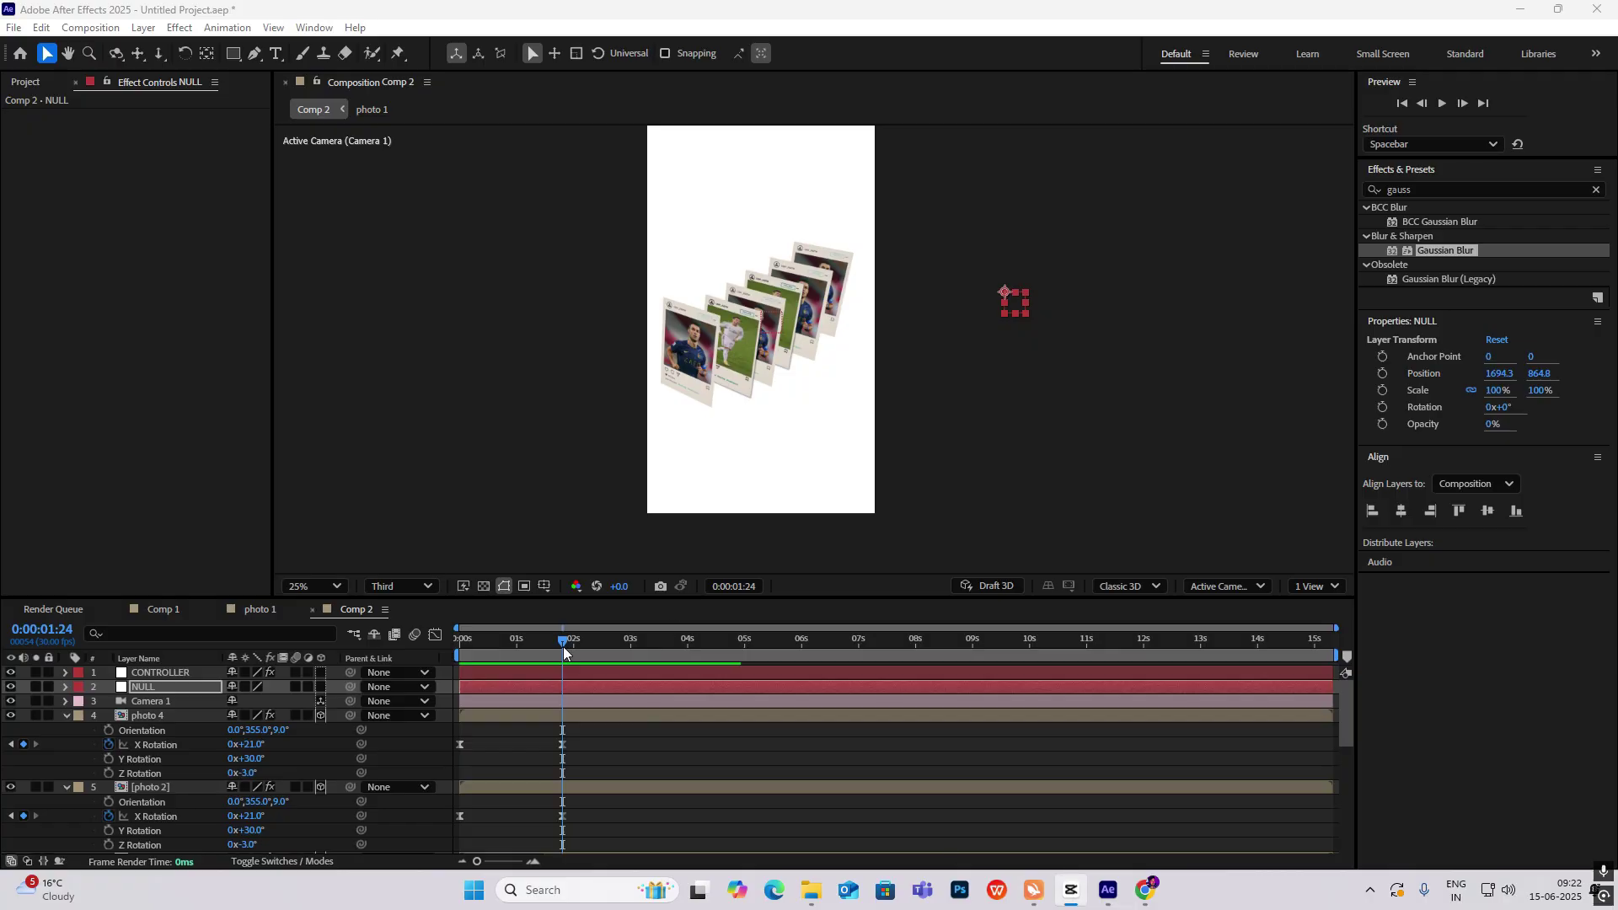
drag(558, 645, 499, 661)
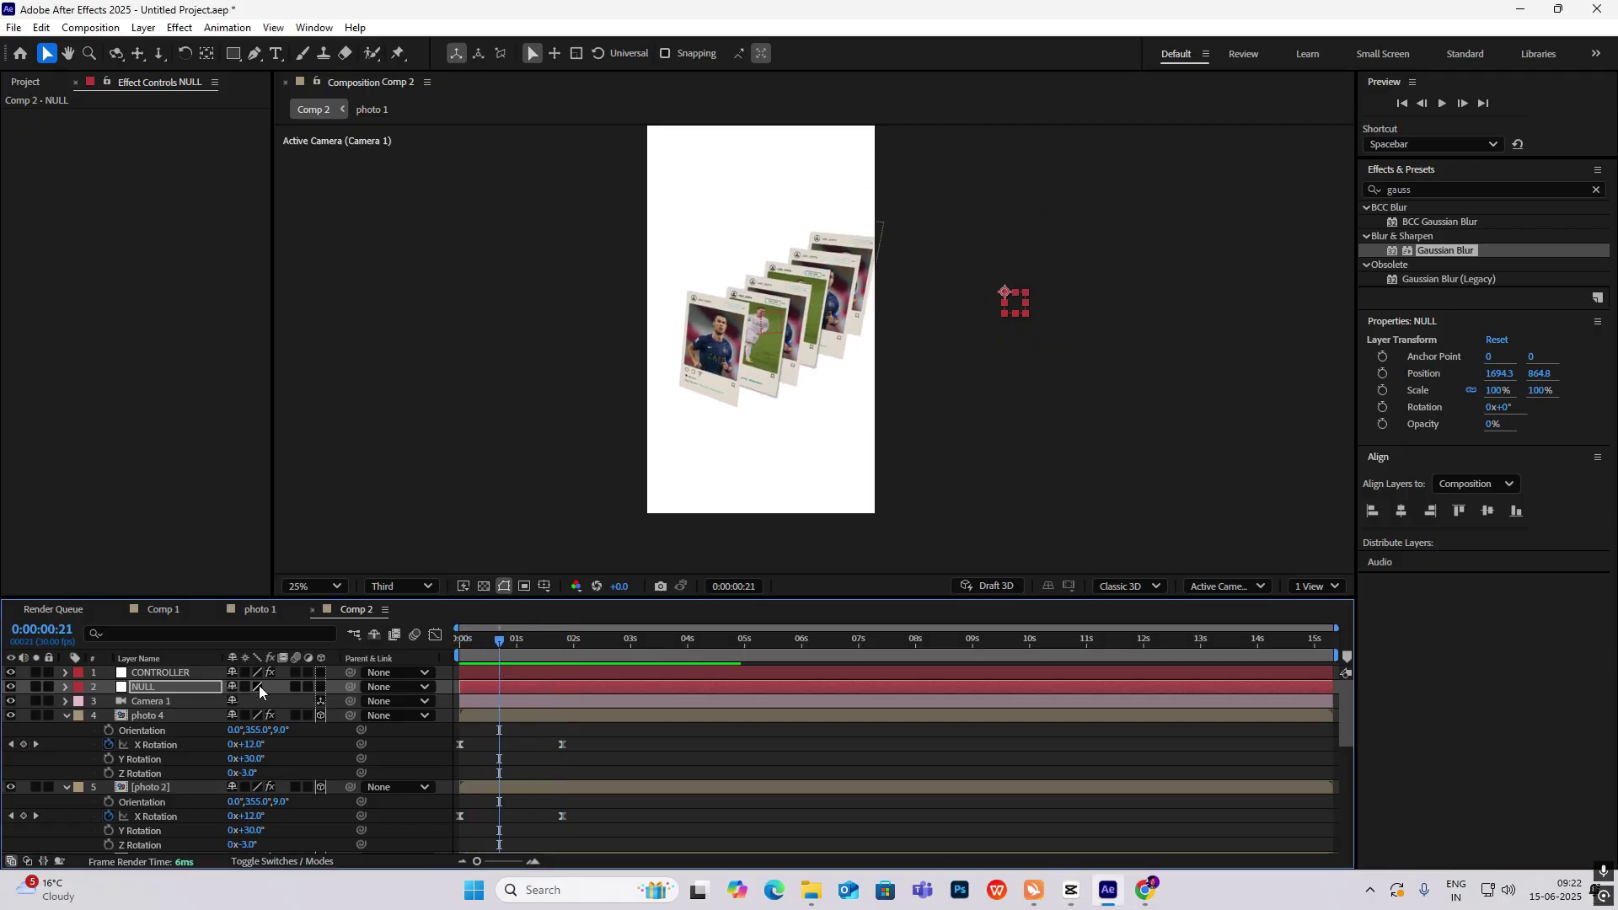
Step: Collapse the properties of all six photo layers, show only the NULL layer's Position, and move to the start of the composition
click(66, 715)
click(66, 730)
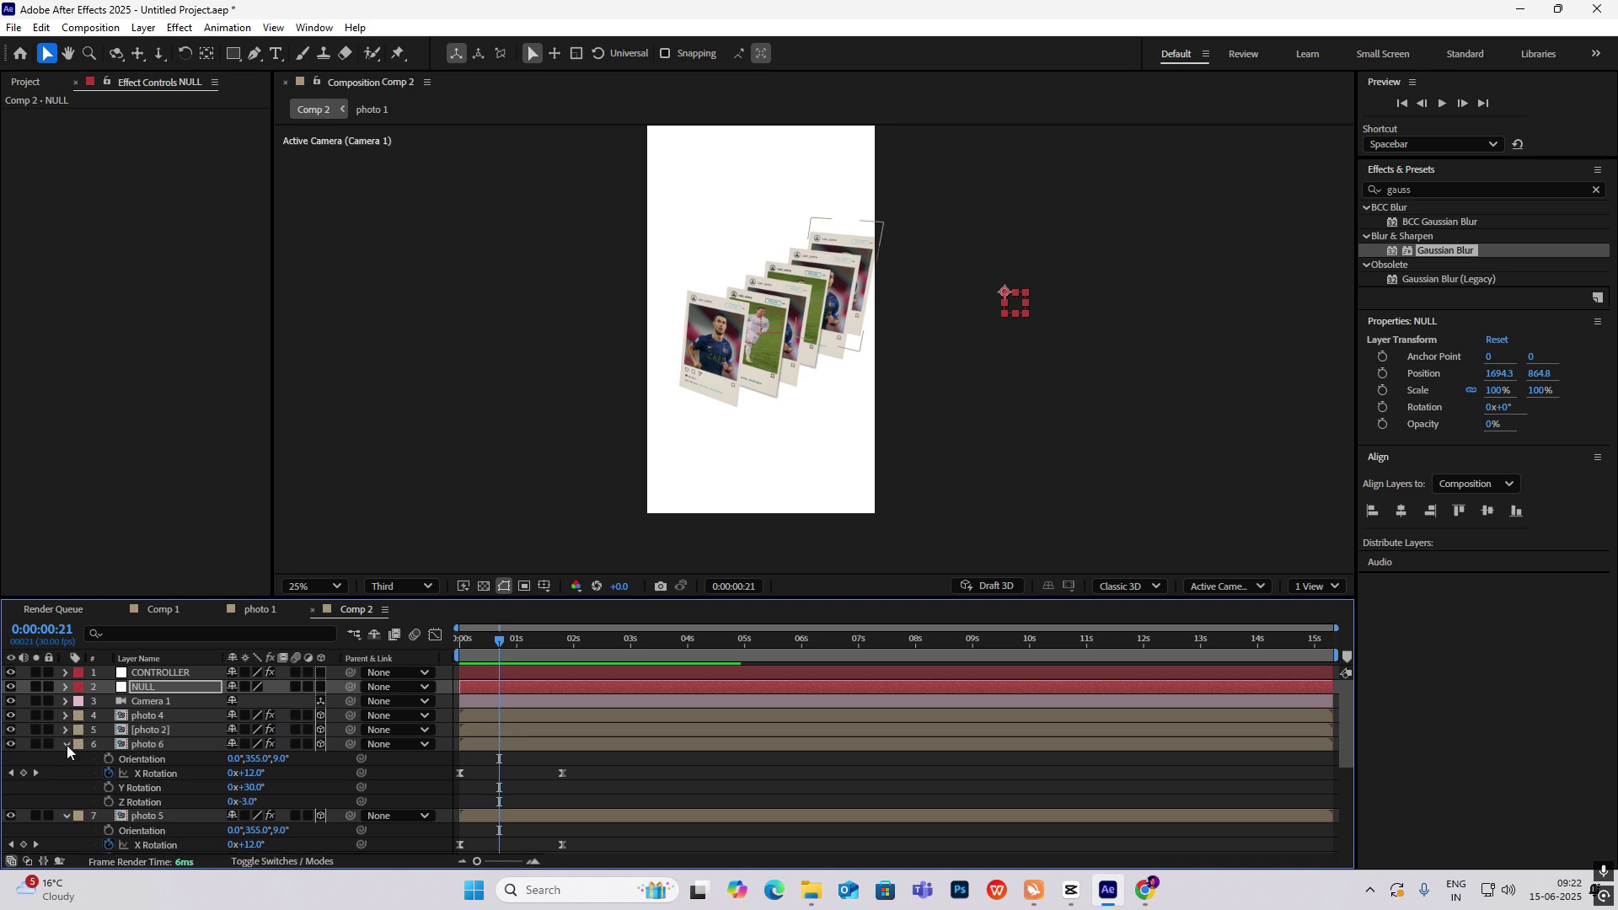
click(67, 745)
click(67, 759)
click(68, 774)
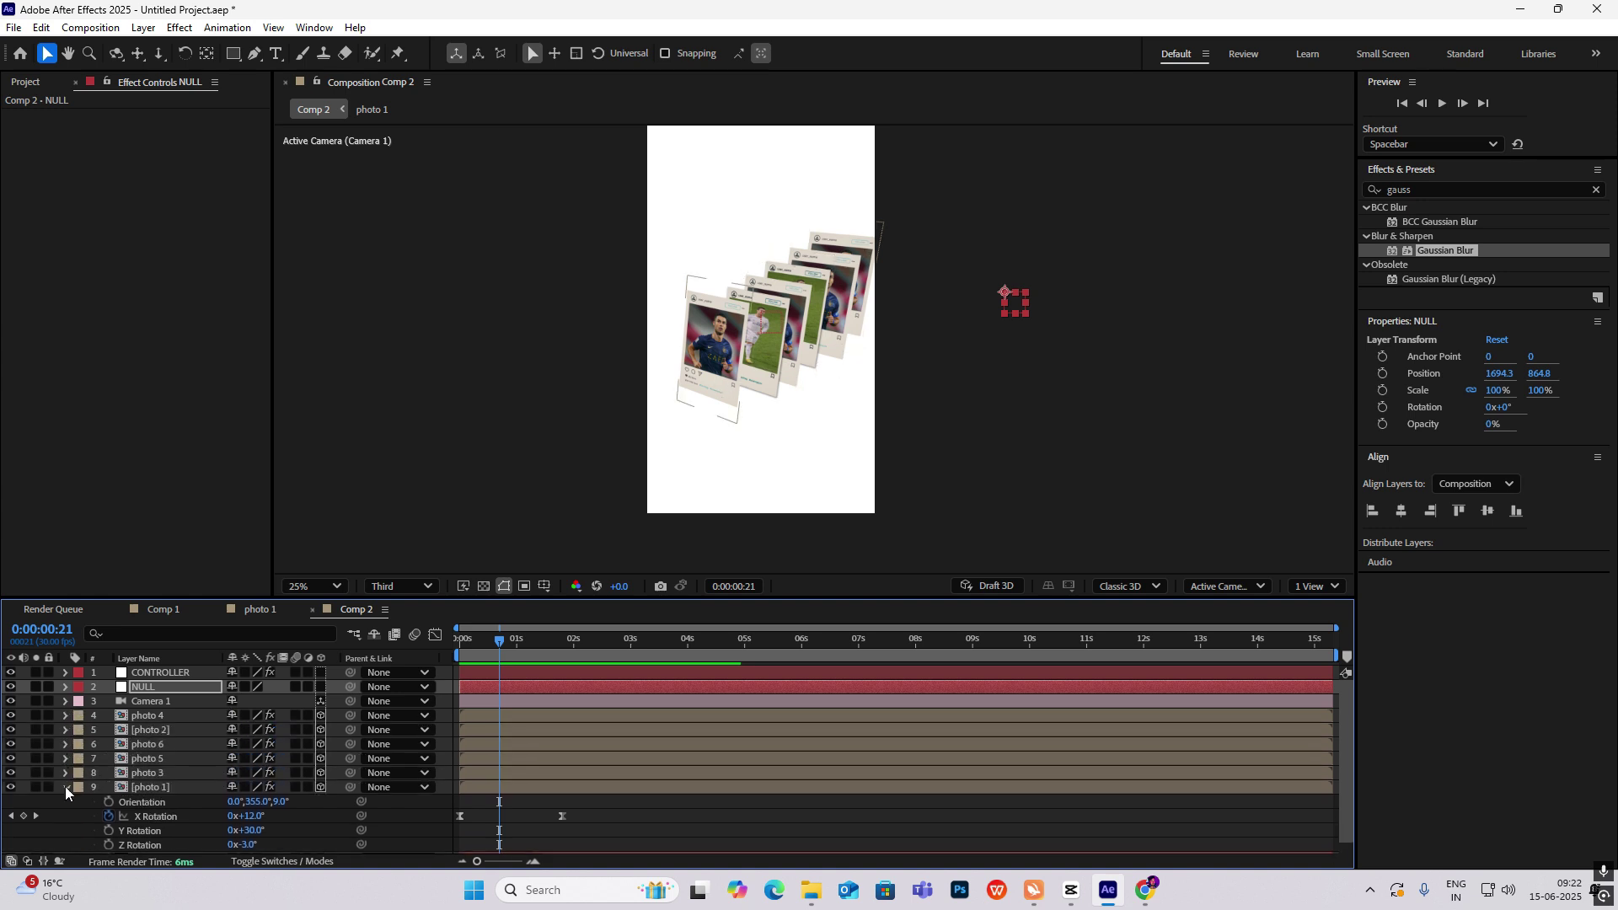
click(65, 787)
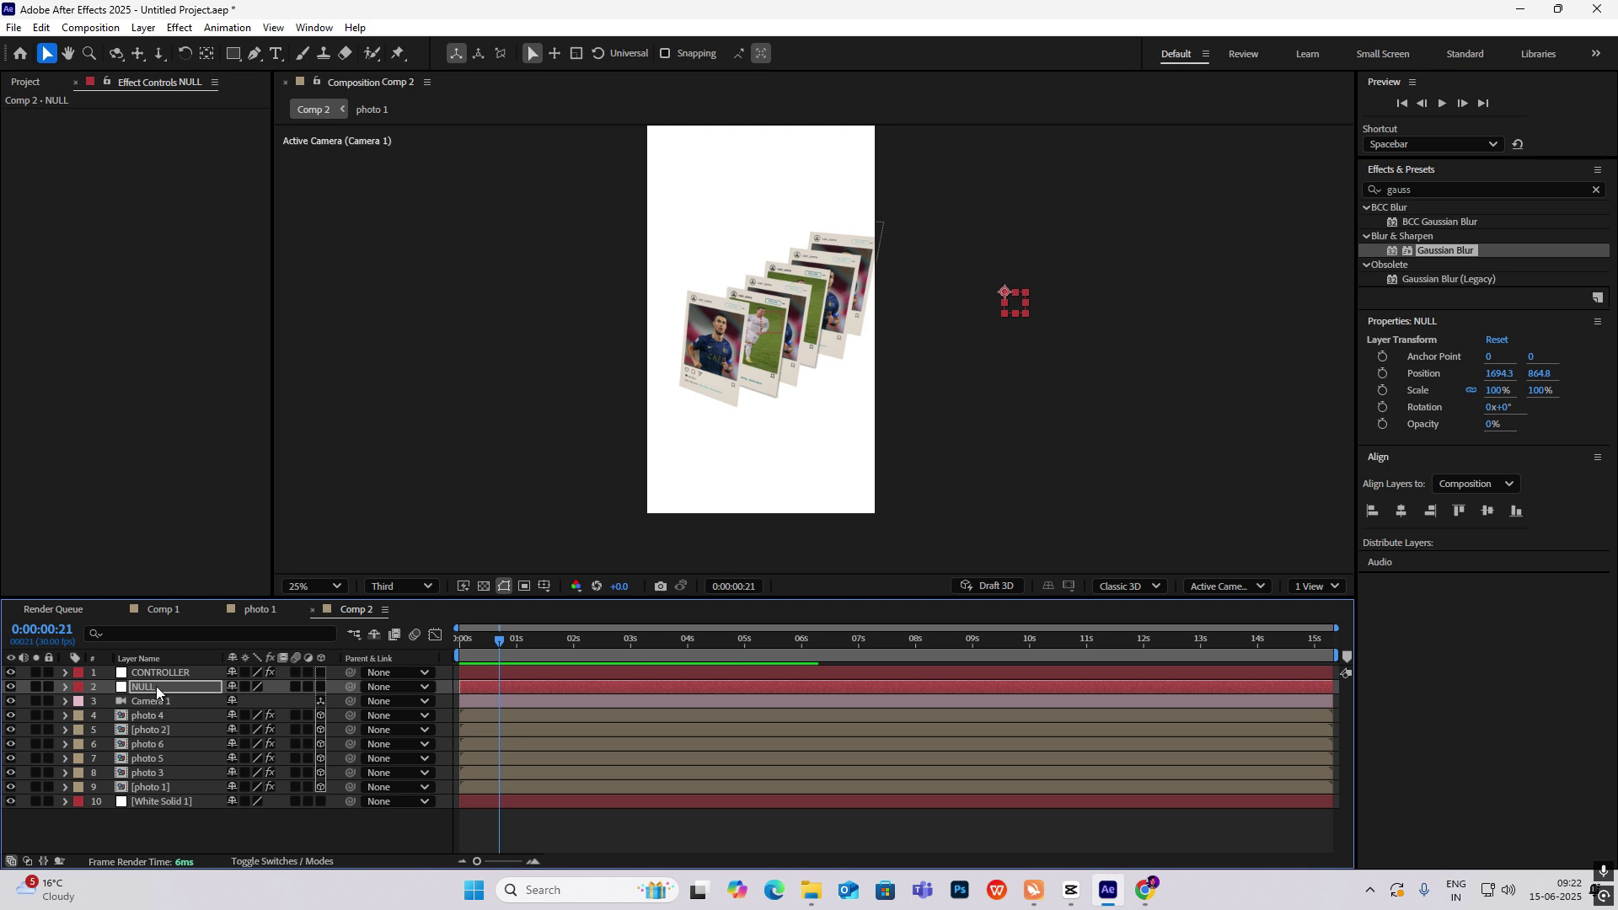
key(p)
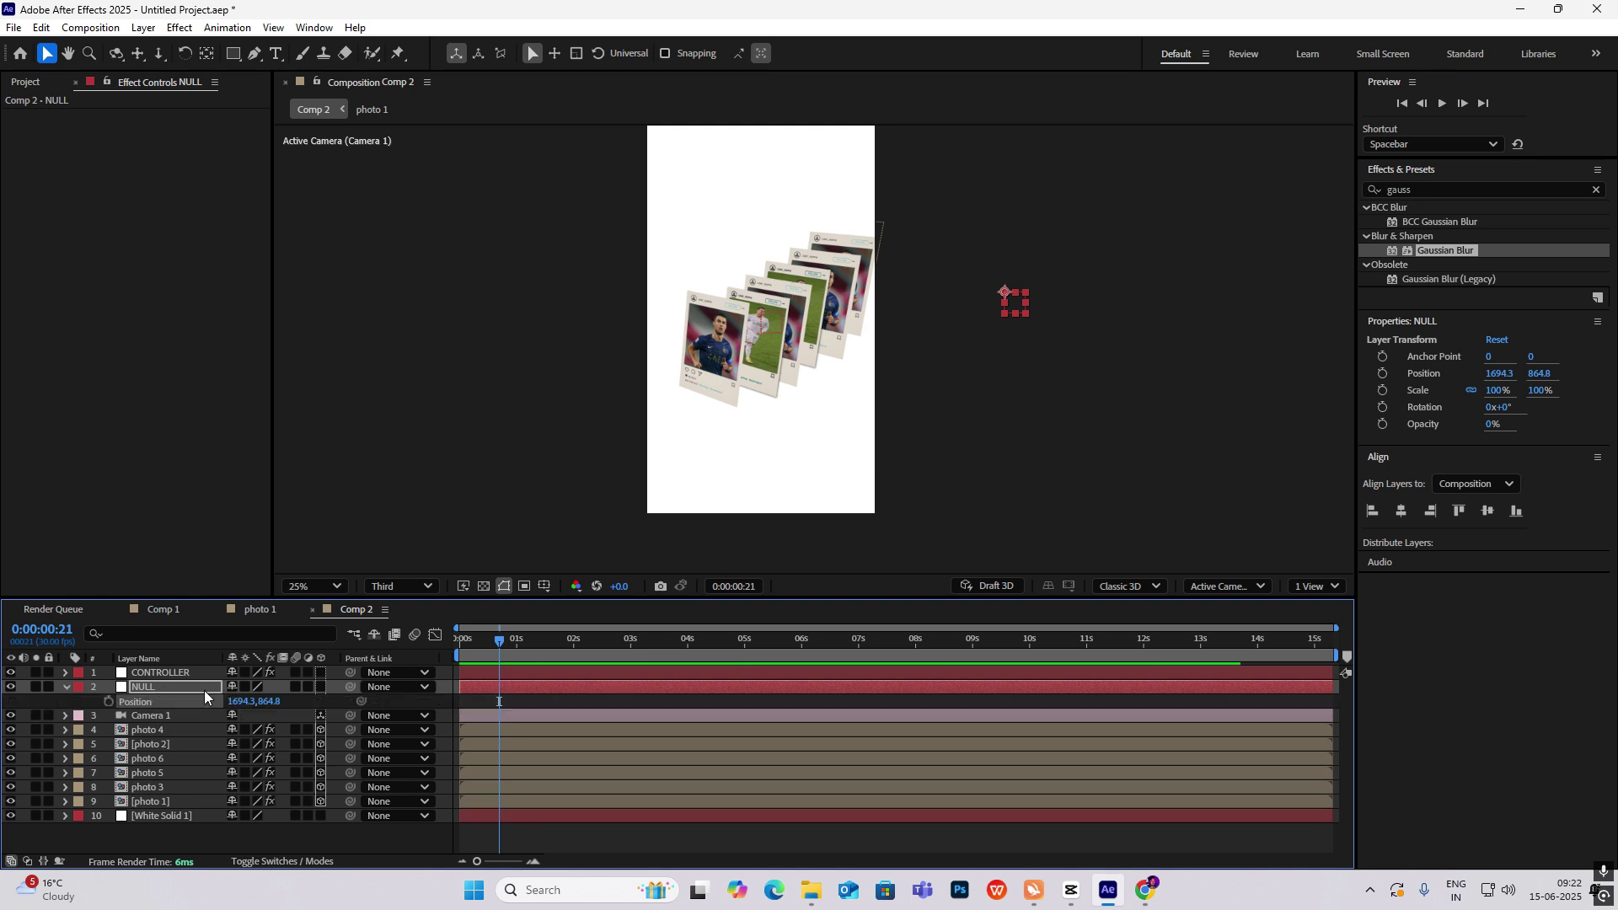
drag(503, 639, 559, 644)
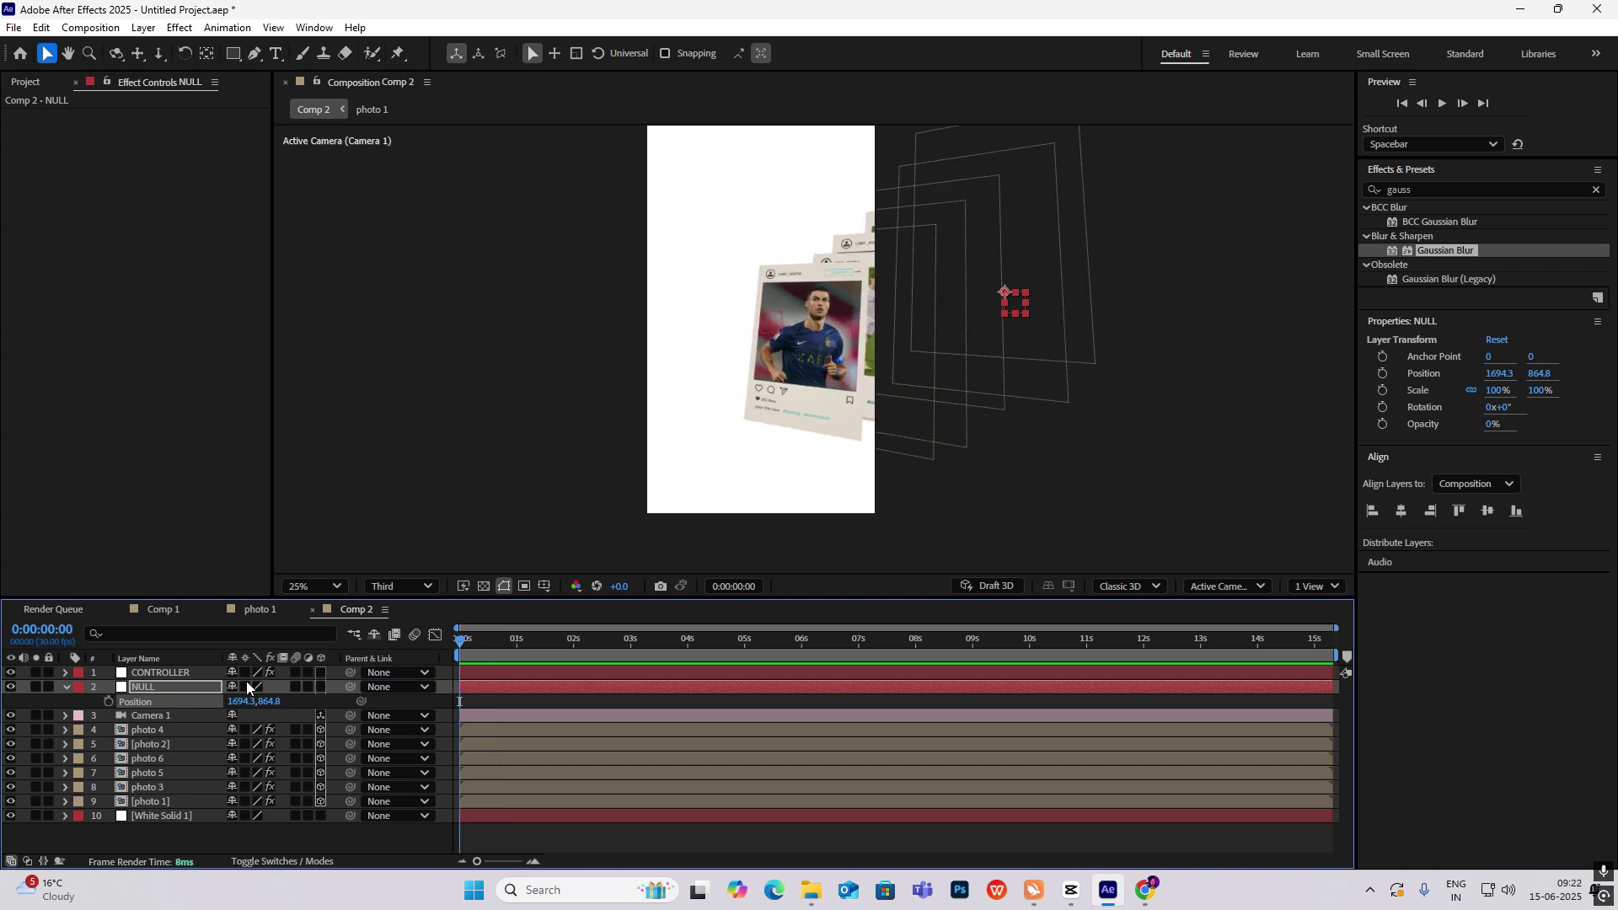
Step: Keyframe the NULL layer's Position at the start, and move it below the frame to about -273.7, 1756.8 at 0:00:01:21
click(109, 702)
click(24, 701)
click(11, 701)
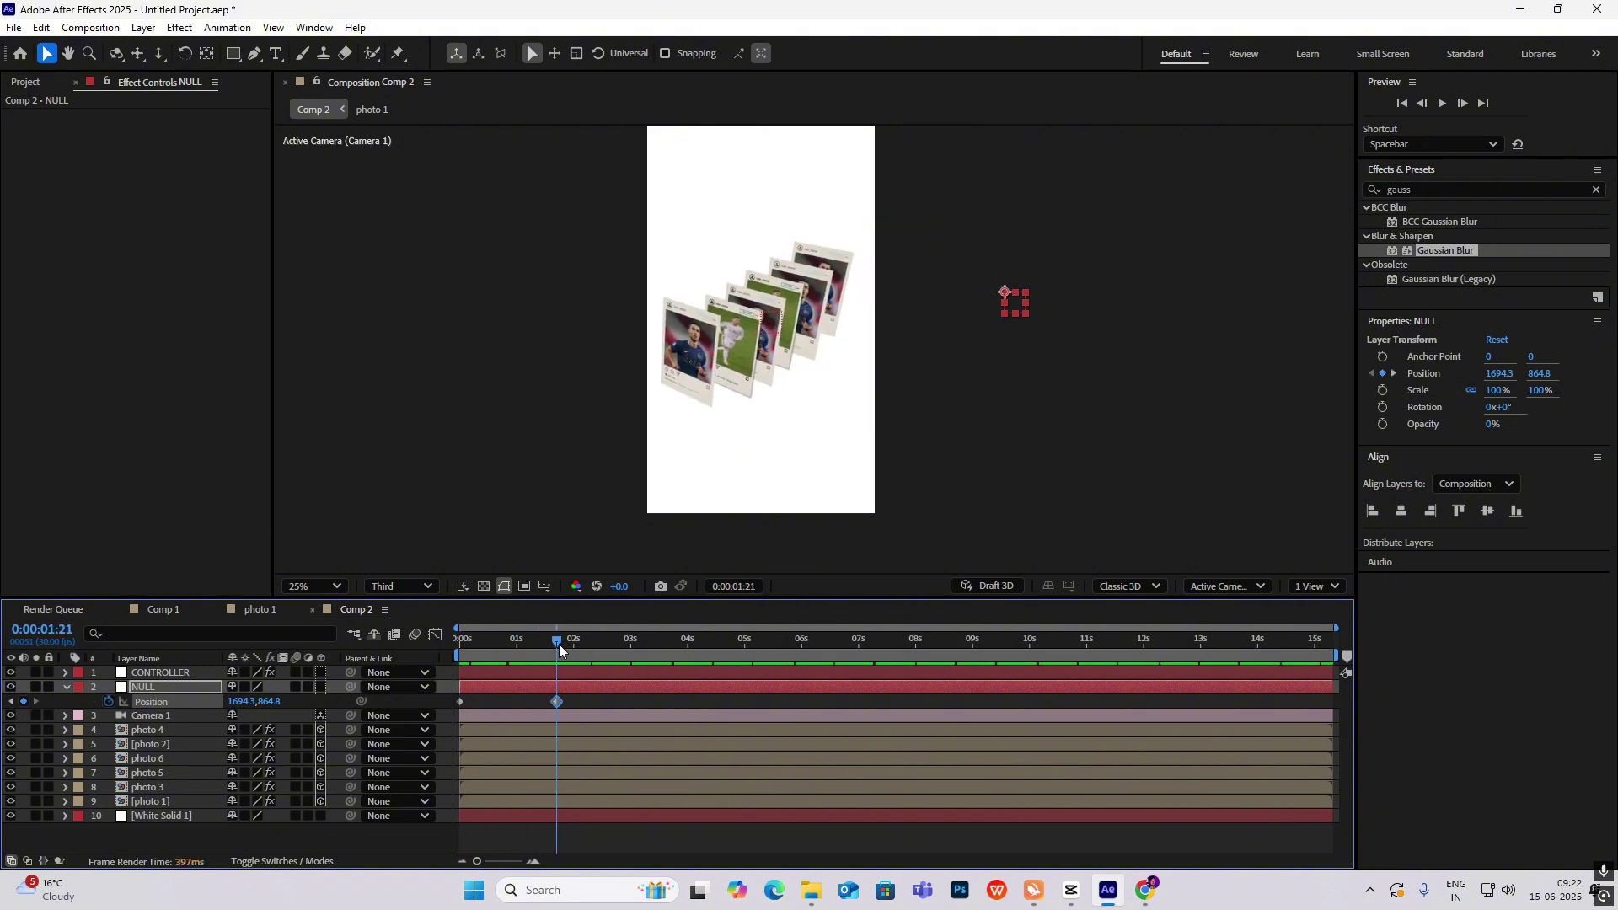
drag(1009, 298, 595, 485)
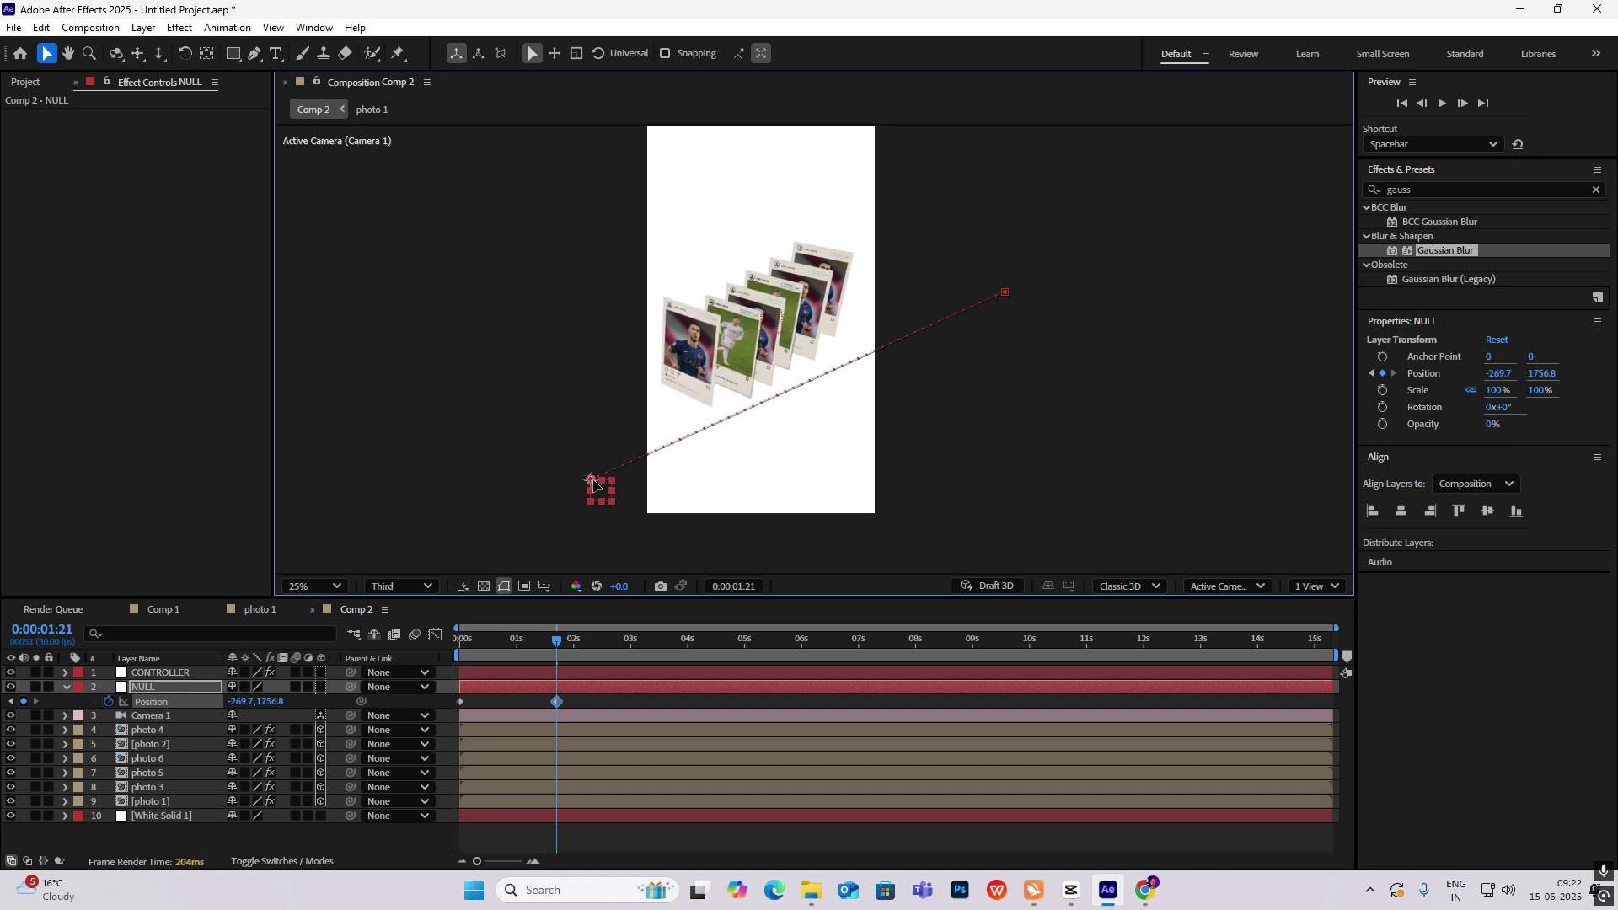
Step: Easy-ease both NULL Position keyframes and adjust their speed graph
drag(581, 696, 408, 735)
key(F9)
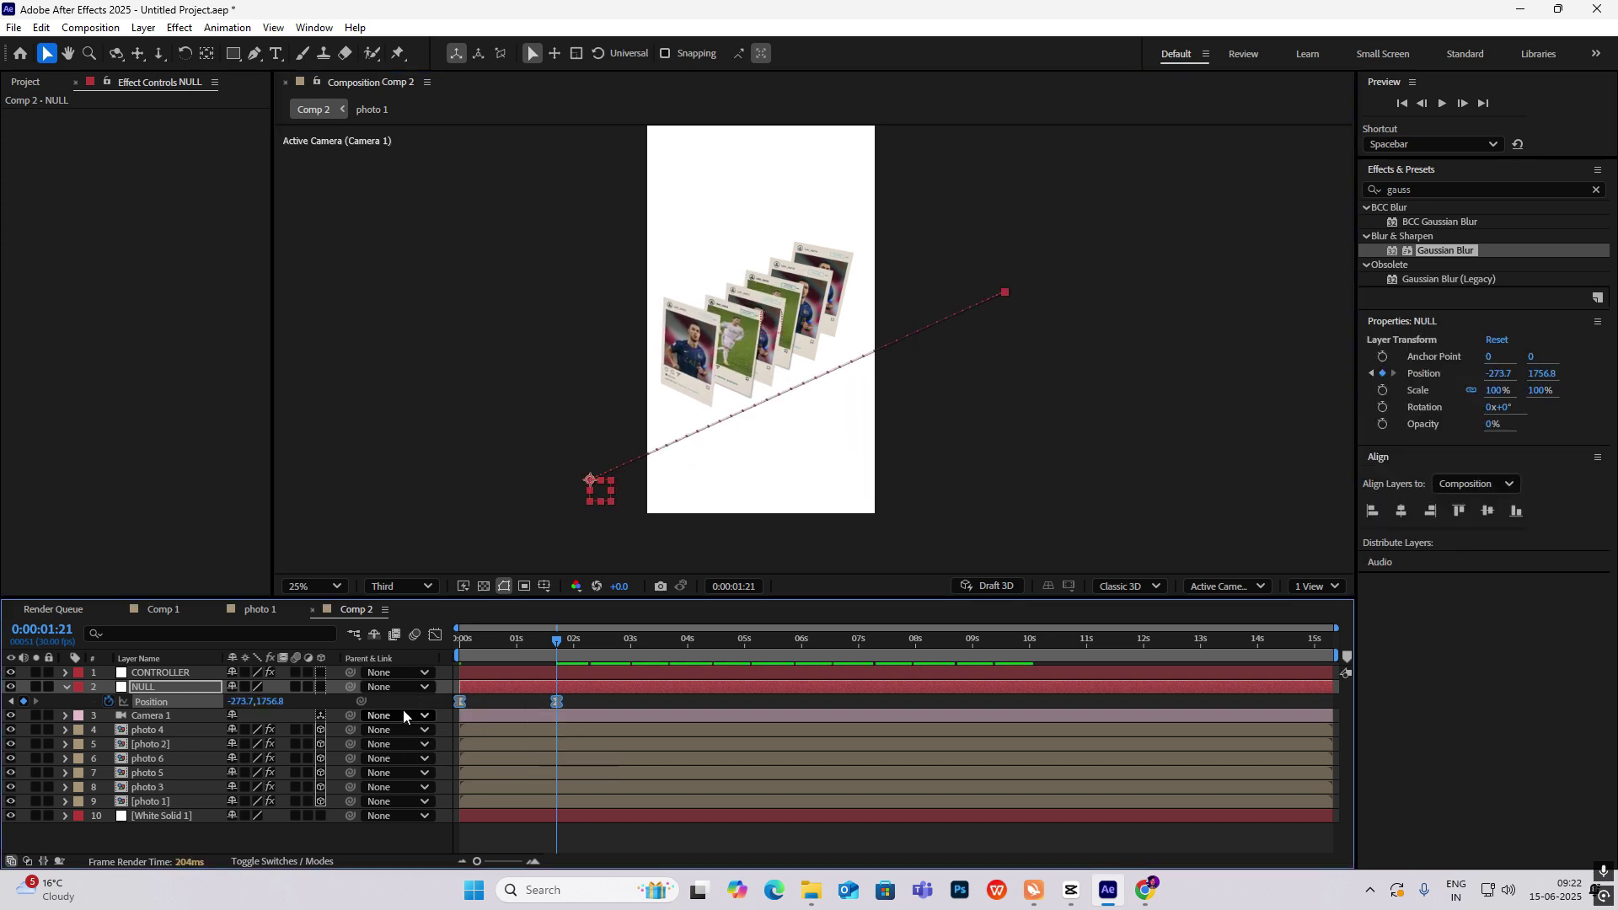
click(436, 635)
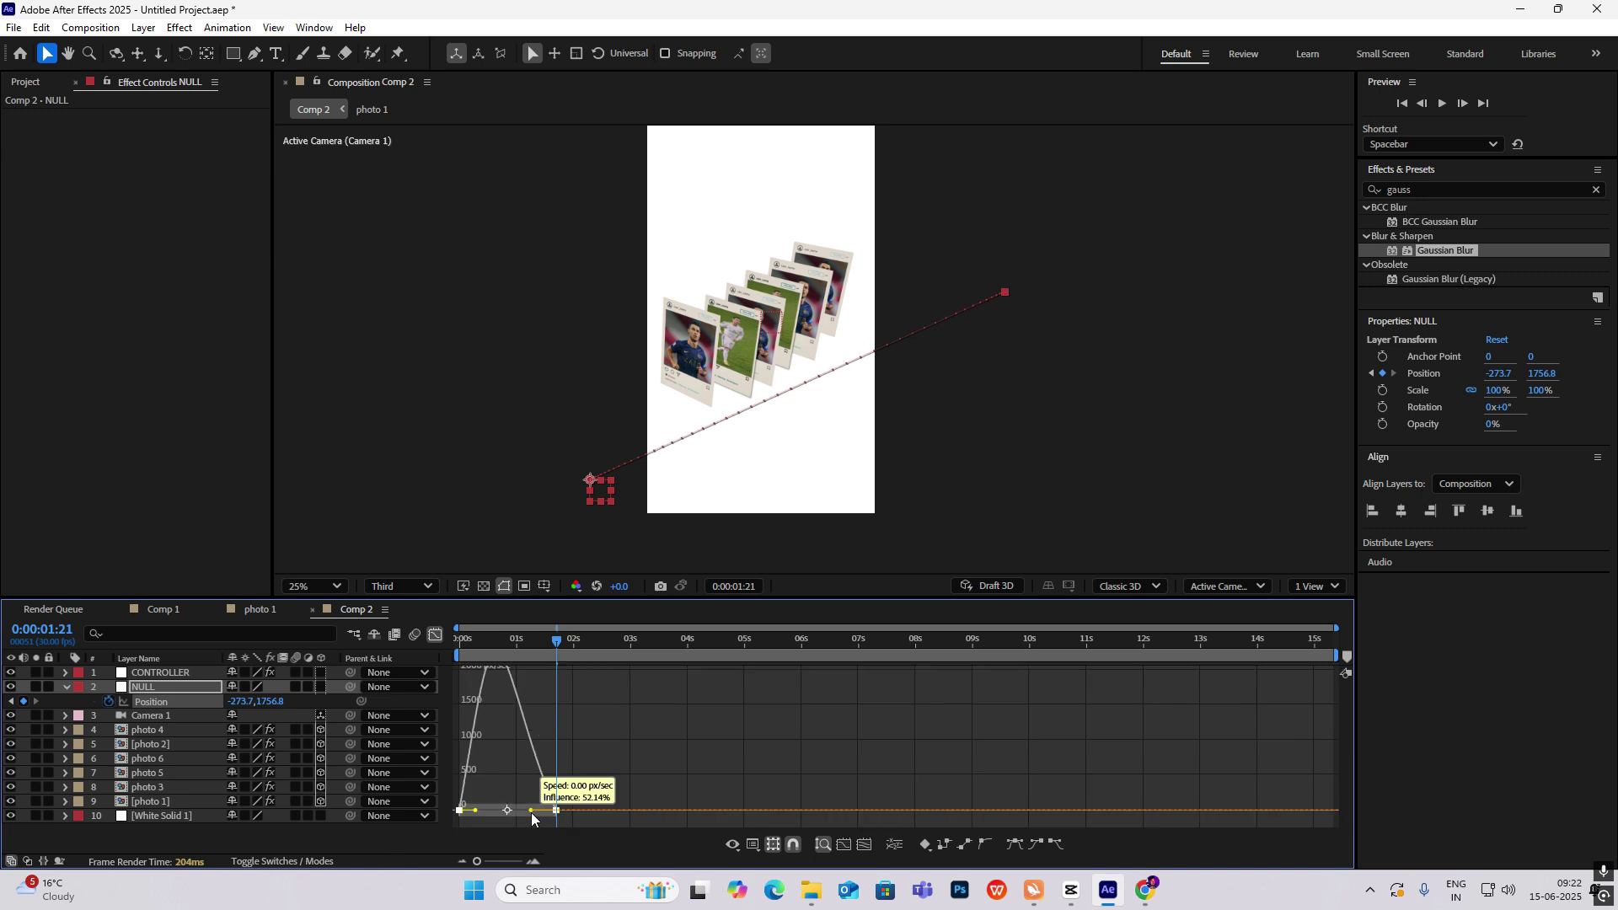
click(436, 635)
click(579, 637)
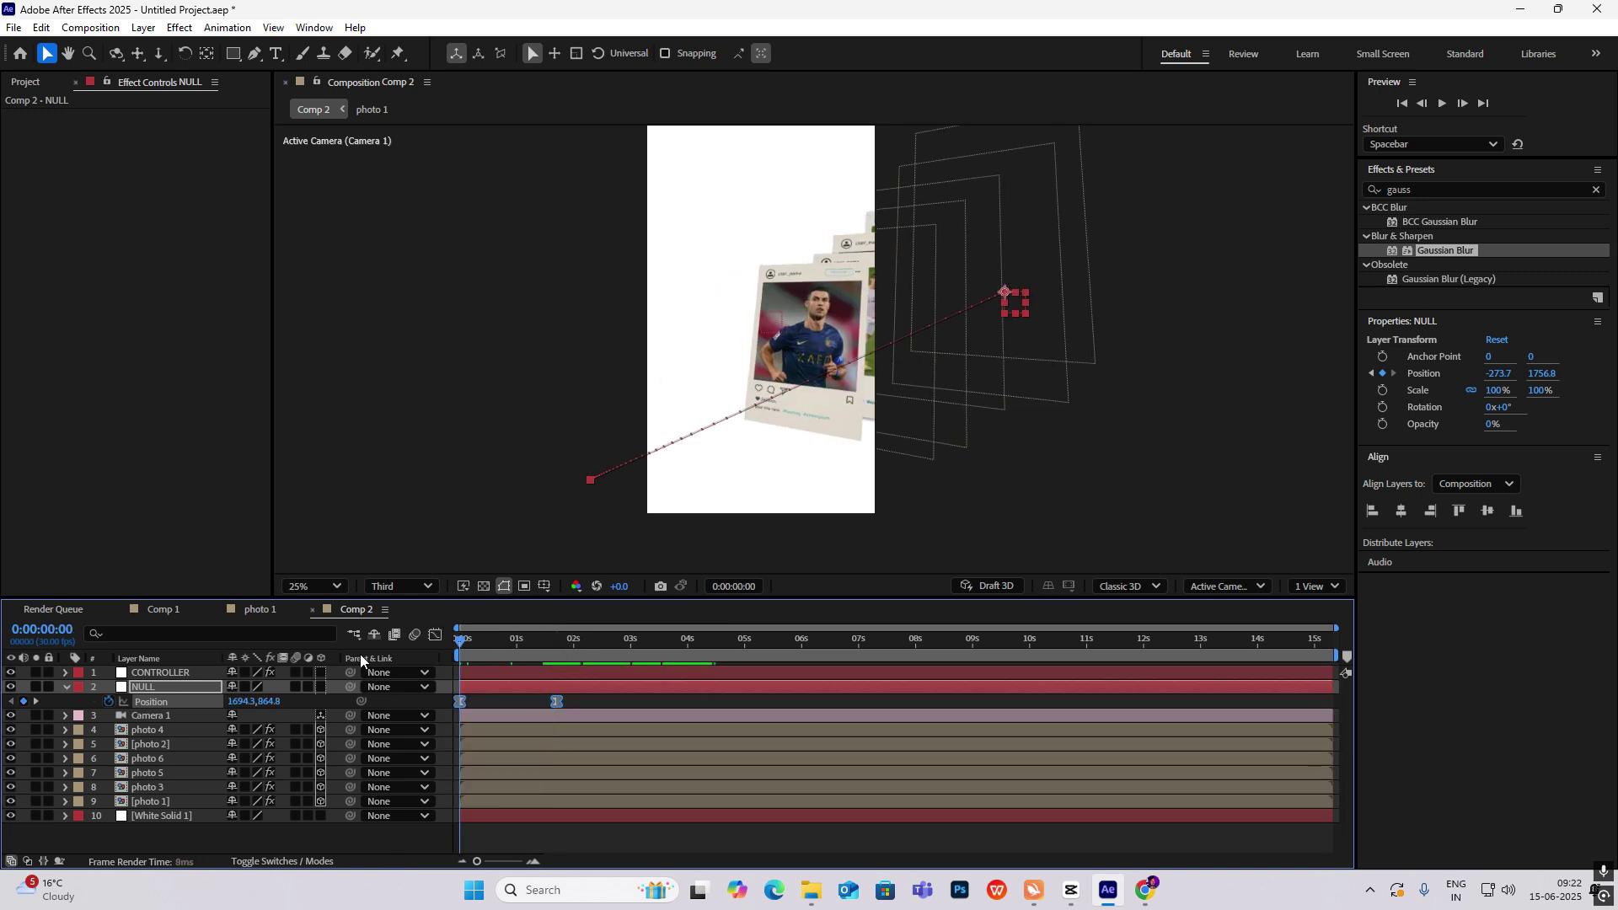
Step: Create a new null object, make it a 3D layer, and parent Camera 1 to it
right_click(258, 827)
mouse_move(438, 619)
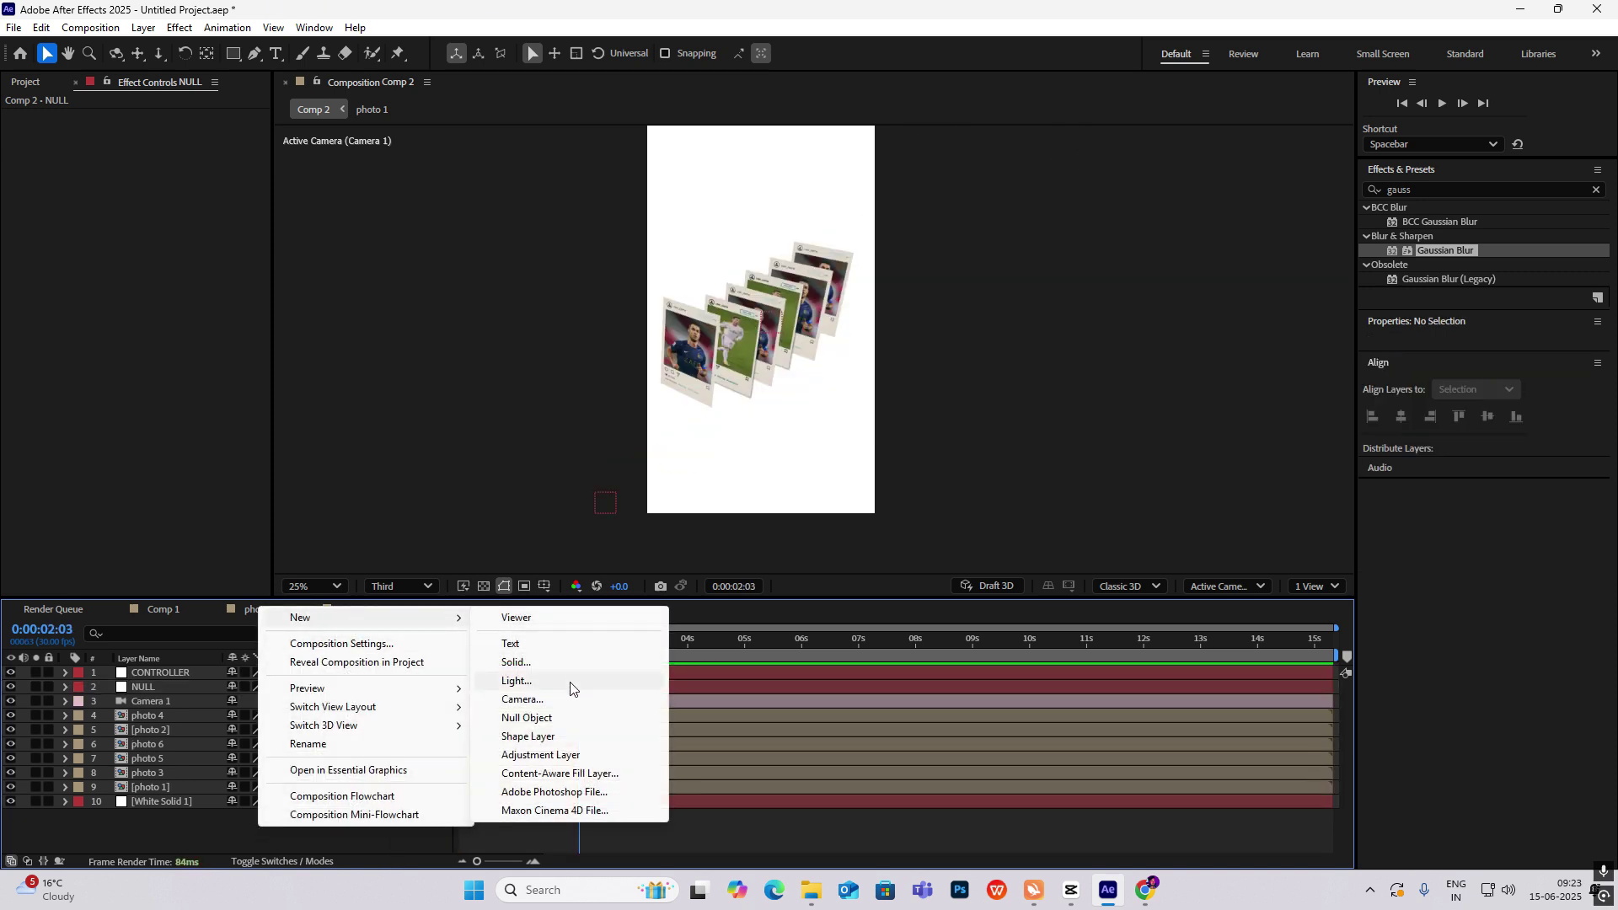
click(541, 719)
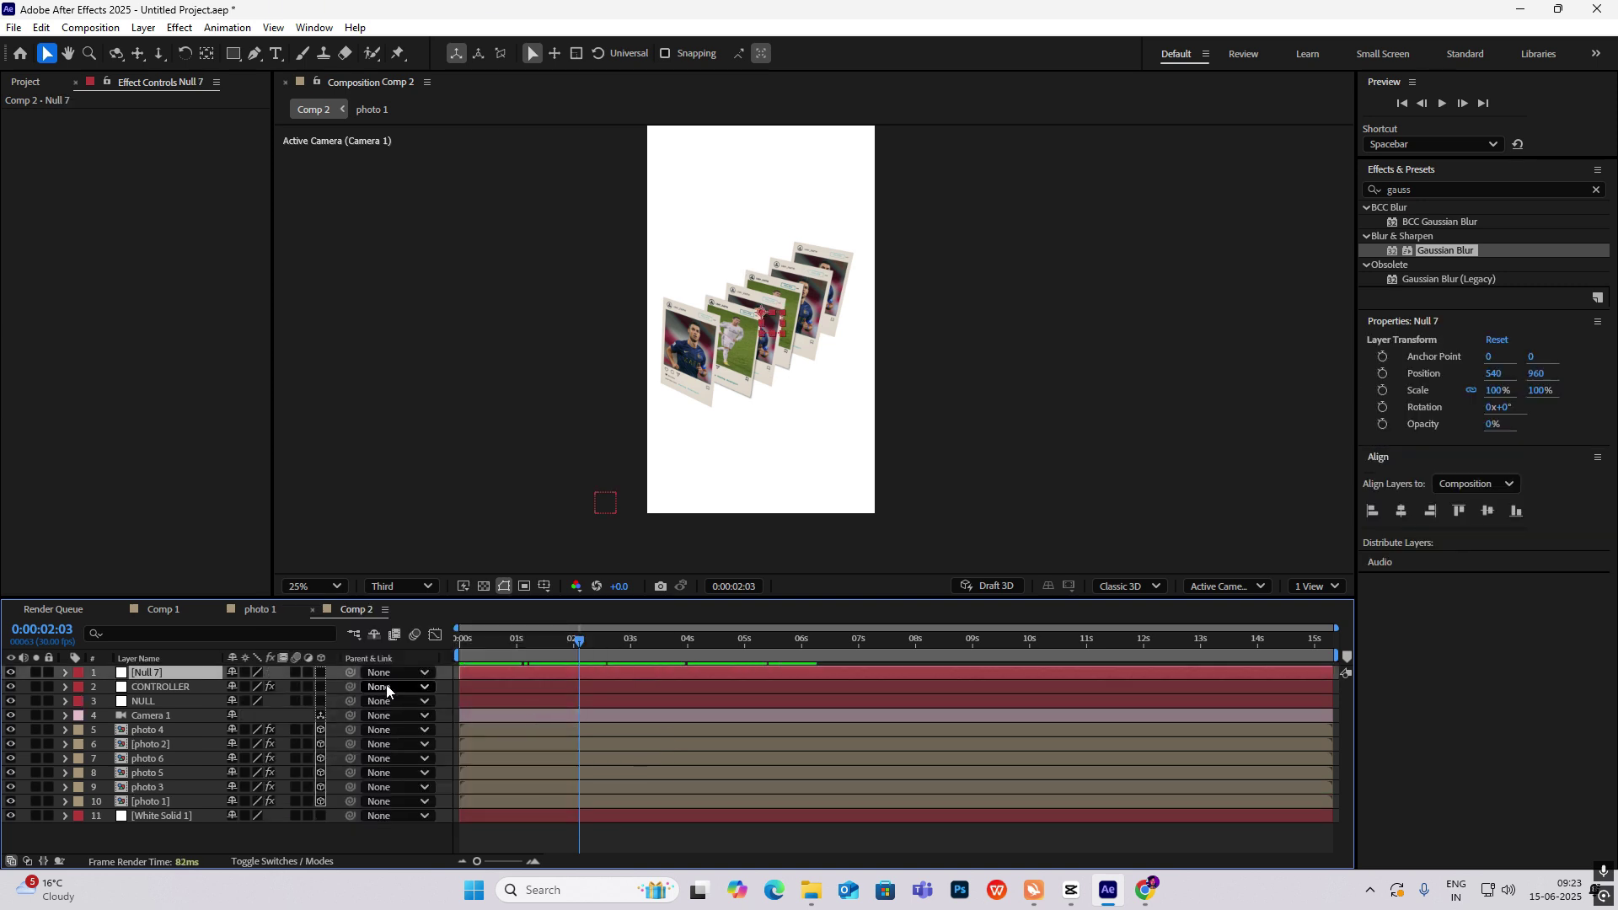
drag(569, 639, 590, 667)
click(320, 671)
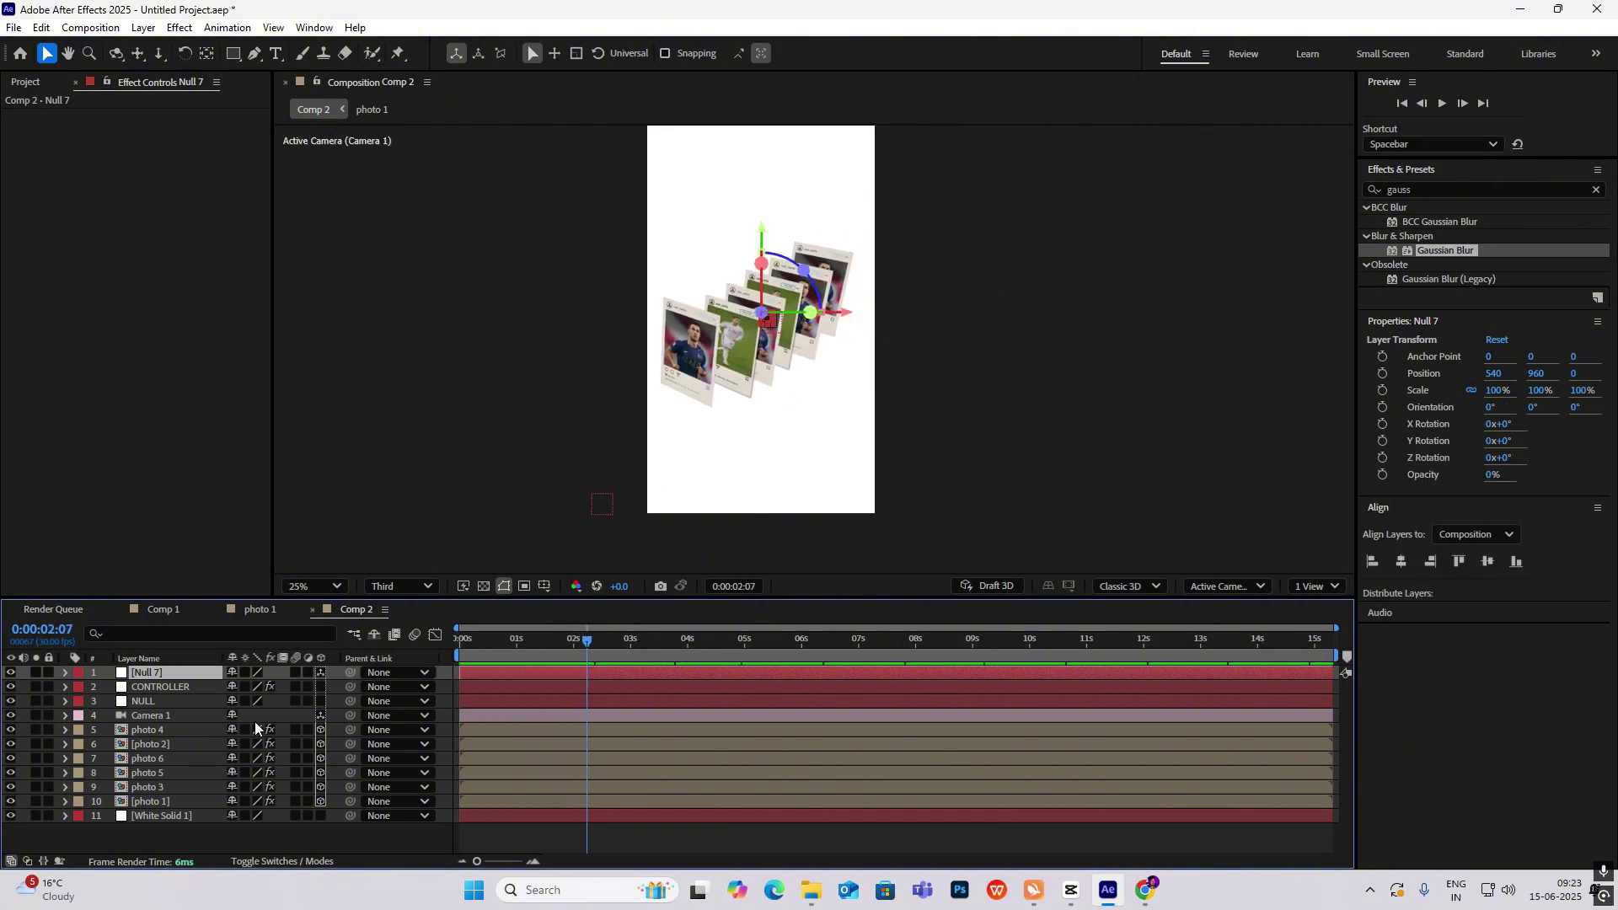
drag(352, 720, 185, 676)
Step: Keyframe the new null's Position at 0:00:01:22 and set its Z Position to 1143 at 0:00:03:16
click(563, 640)
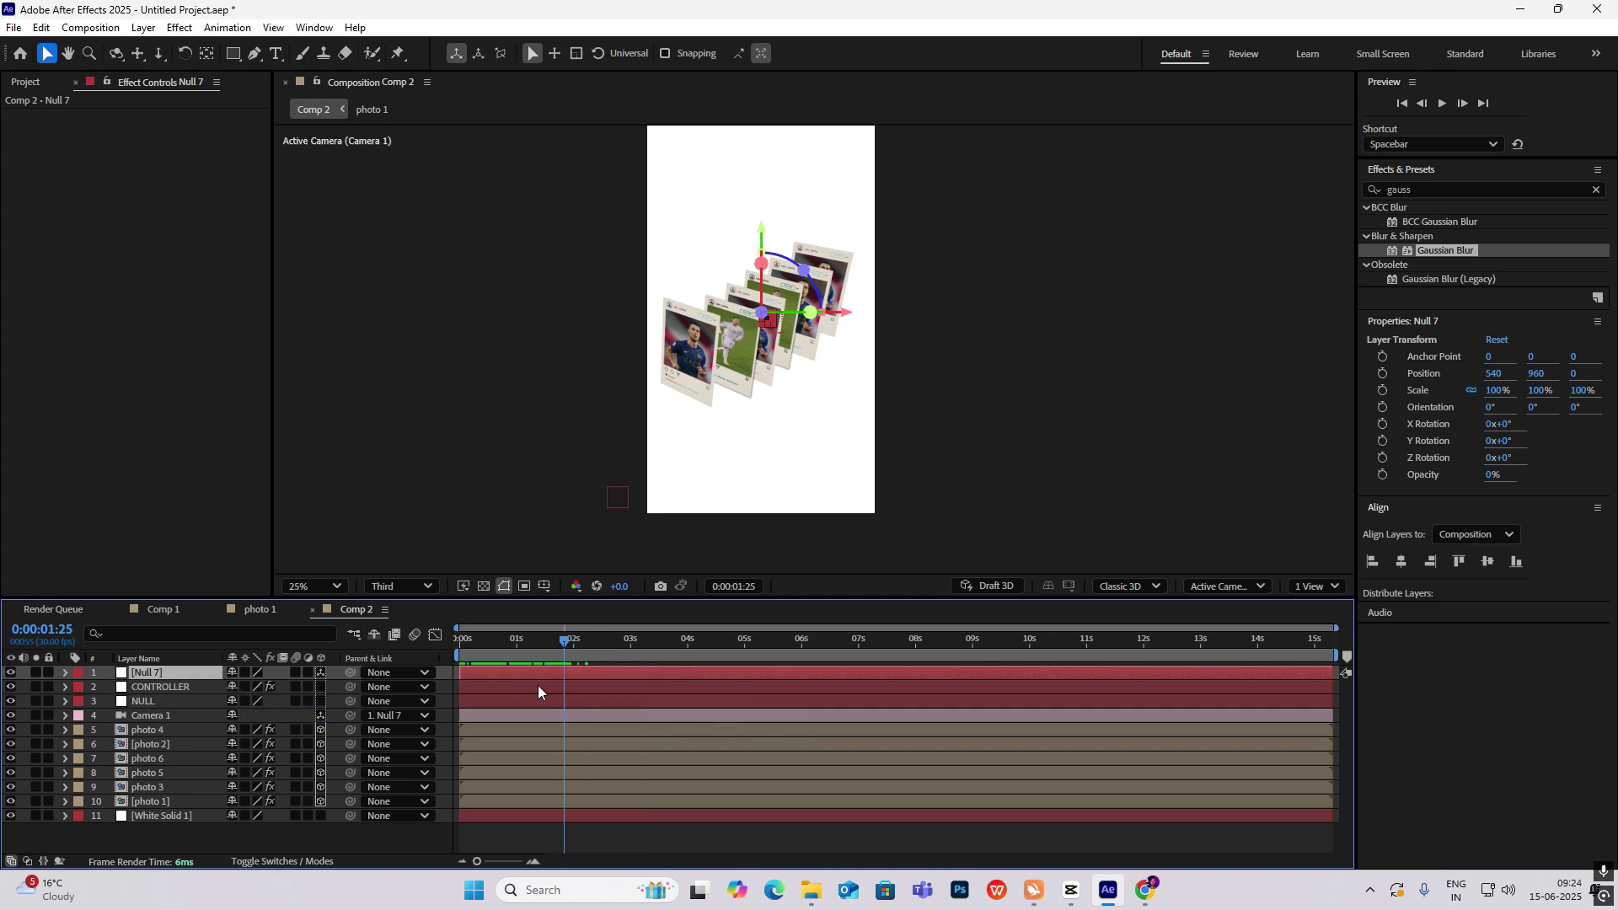
mouse_move(564, 643)
mouse_down()
mouse_move(468, 642)
mouse_move(559, 645)
mouse_up()
key(p)
click(109, 687)
drag(558, 651, 661, 647)
Step: Easy-ease the camera null's two Position keyframes and shape their speed graph with an early peak and a long slow-down
drag(284, 687, 417, 722)
key(F9)
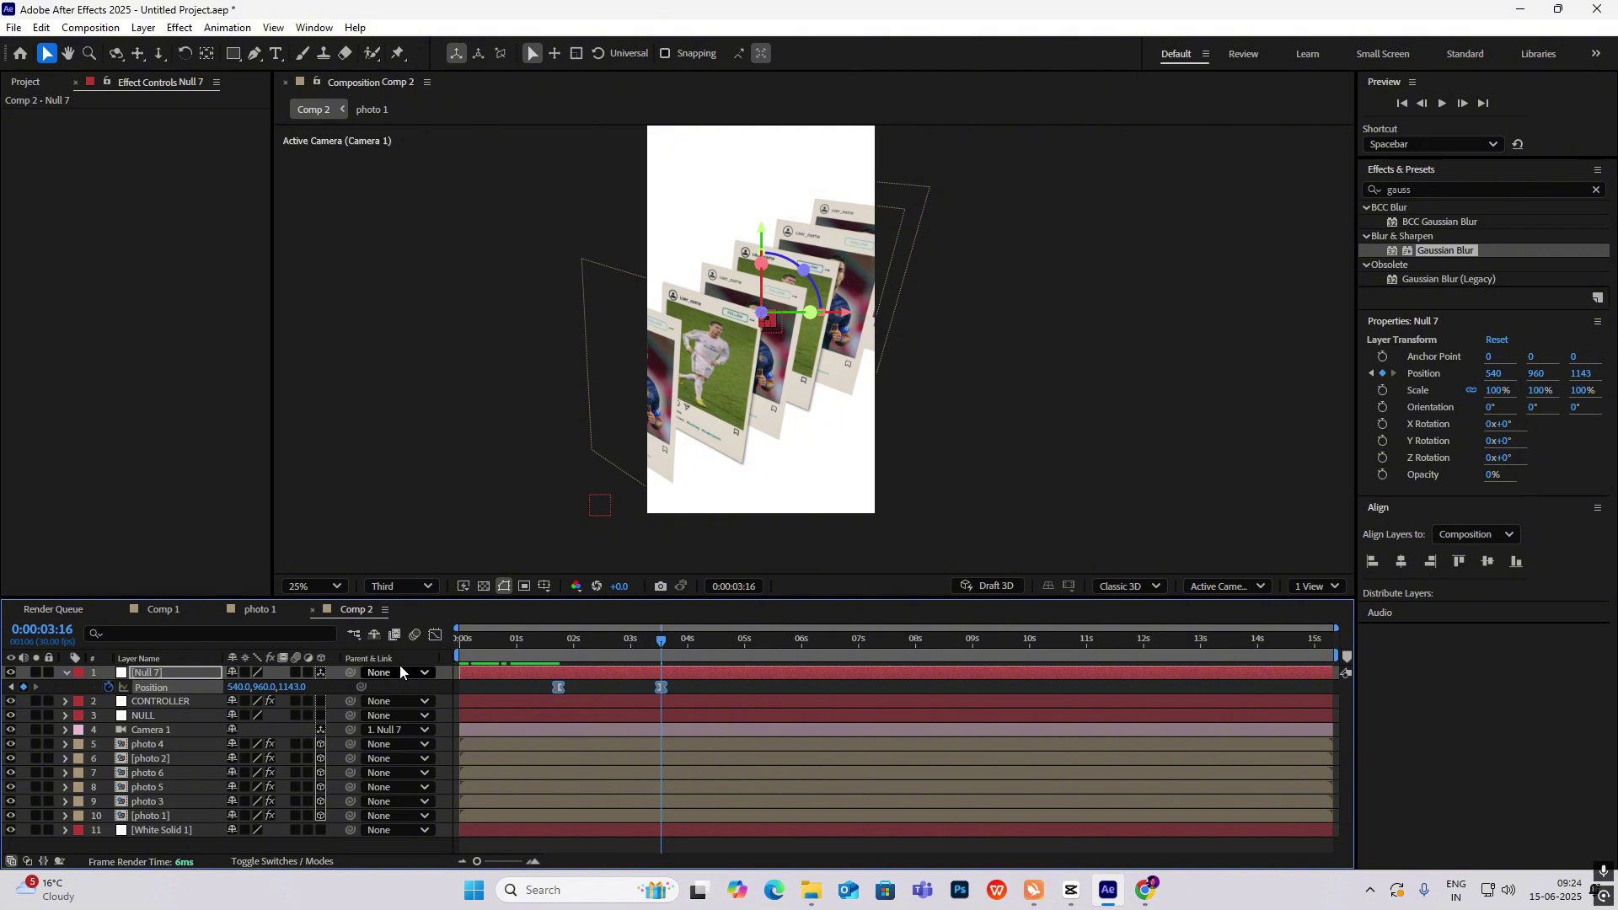
click(435, 634)
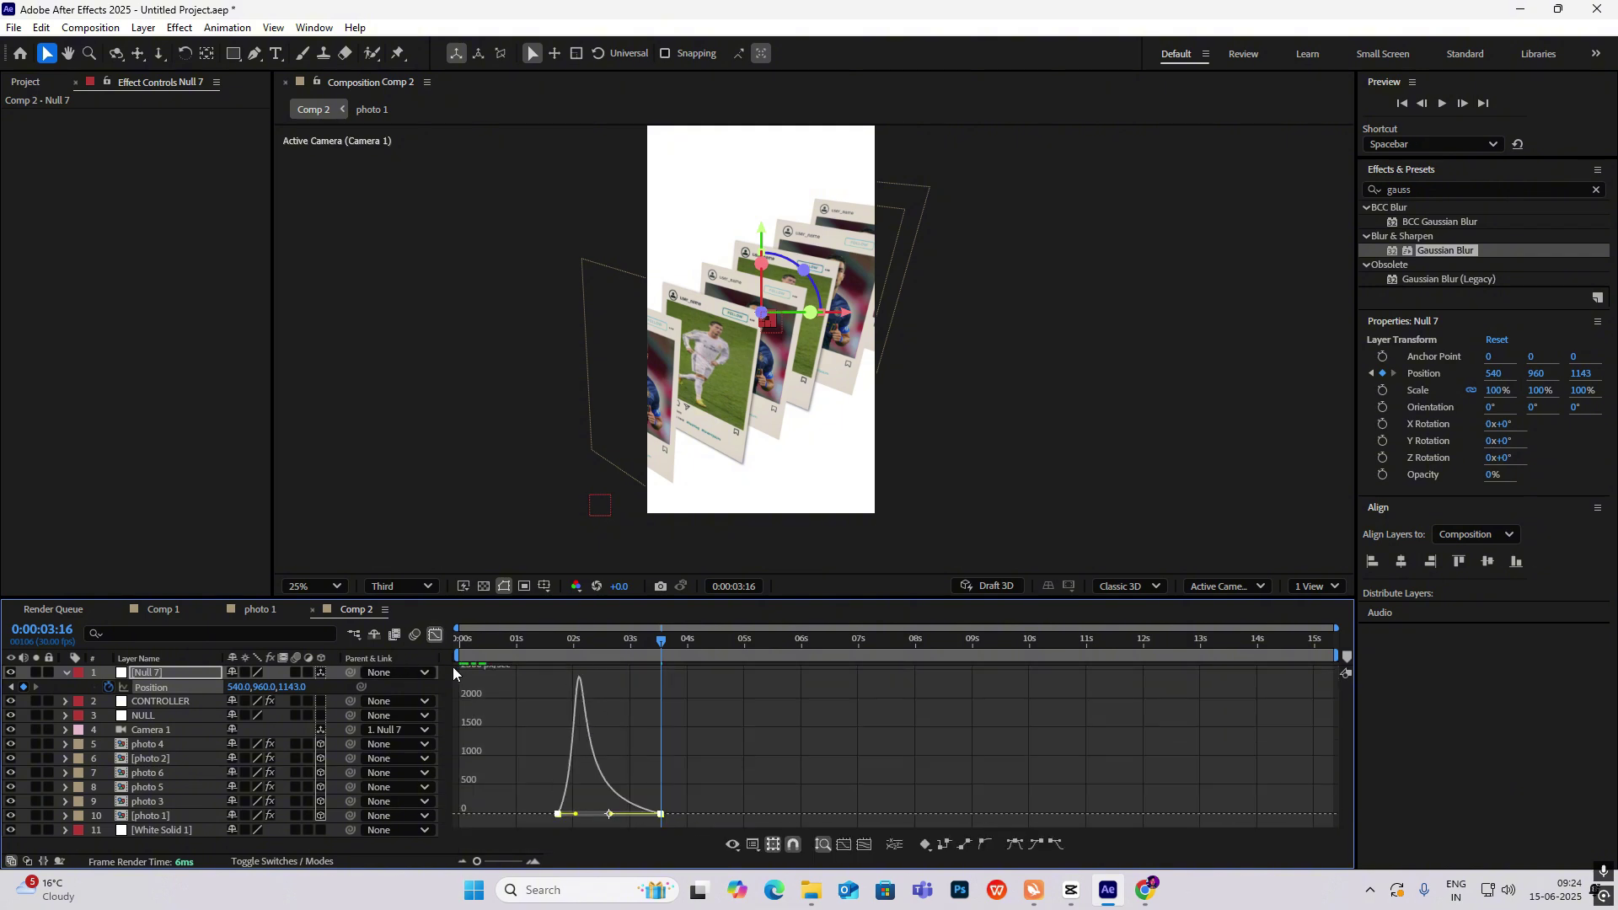
click(436, 634)
Step: Preview the camera push from the start of the composition and check the frame at 0:00:03:08
drag(660, 640, 310, 686)
key(space)
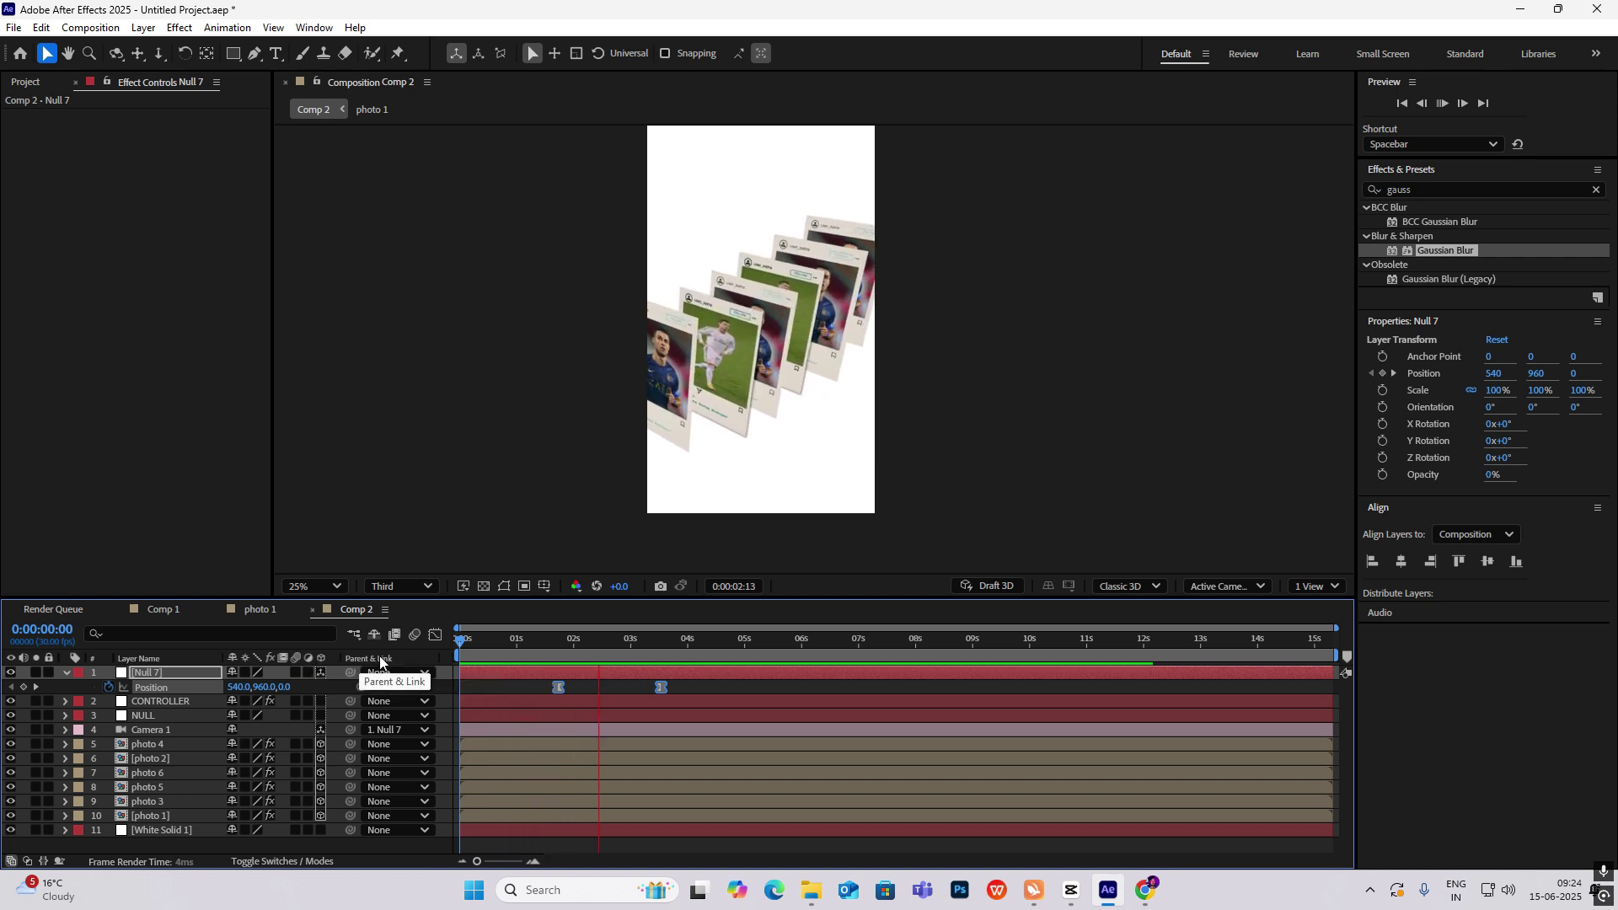
click(644, 641)
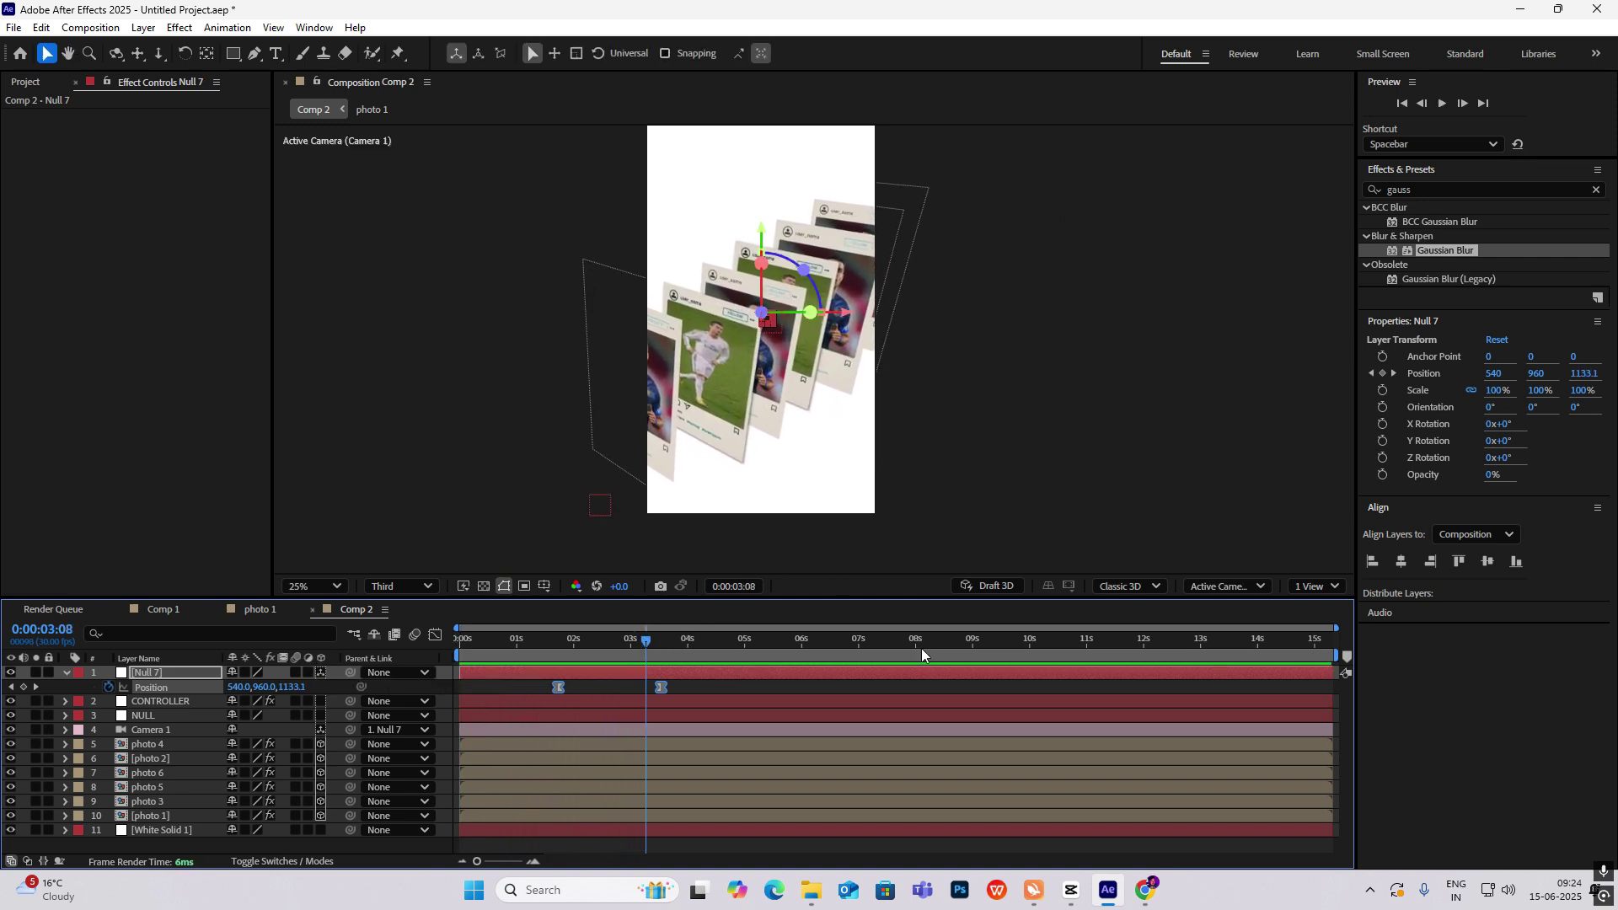
Step: Switch to CapCut, scrub the reference clip to 00:00:04:29 to study the raised card, and return to After Effects
click(1098, 900)
click(1095, 902)
click(1072, 892)
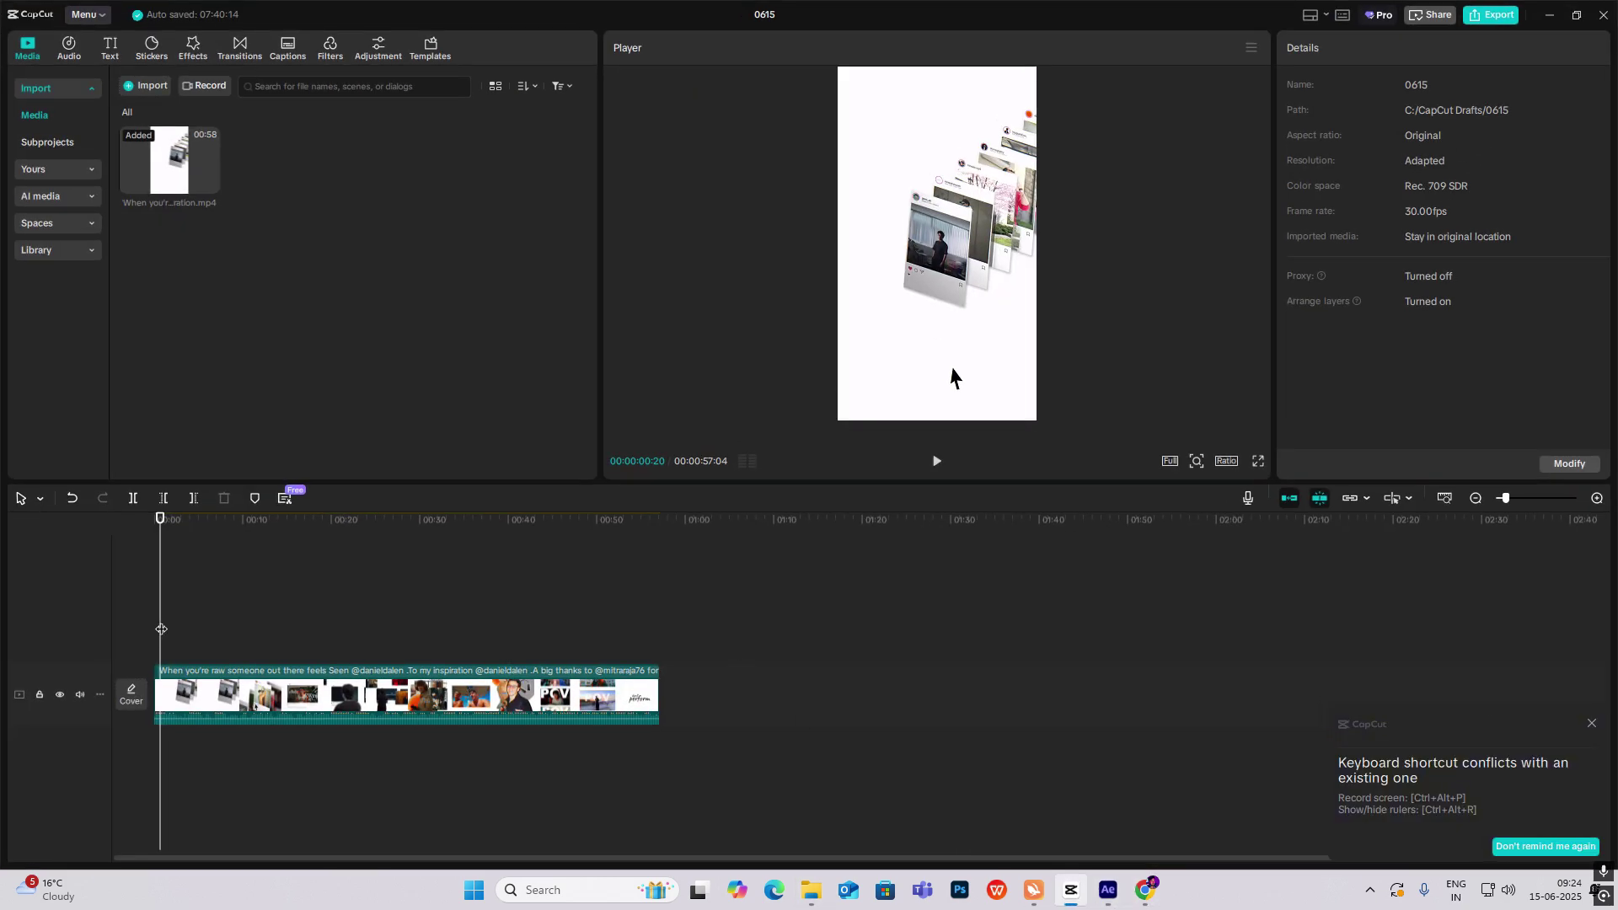
drag(161, 629, 199, 628)
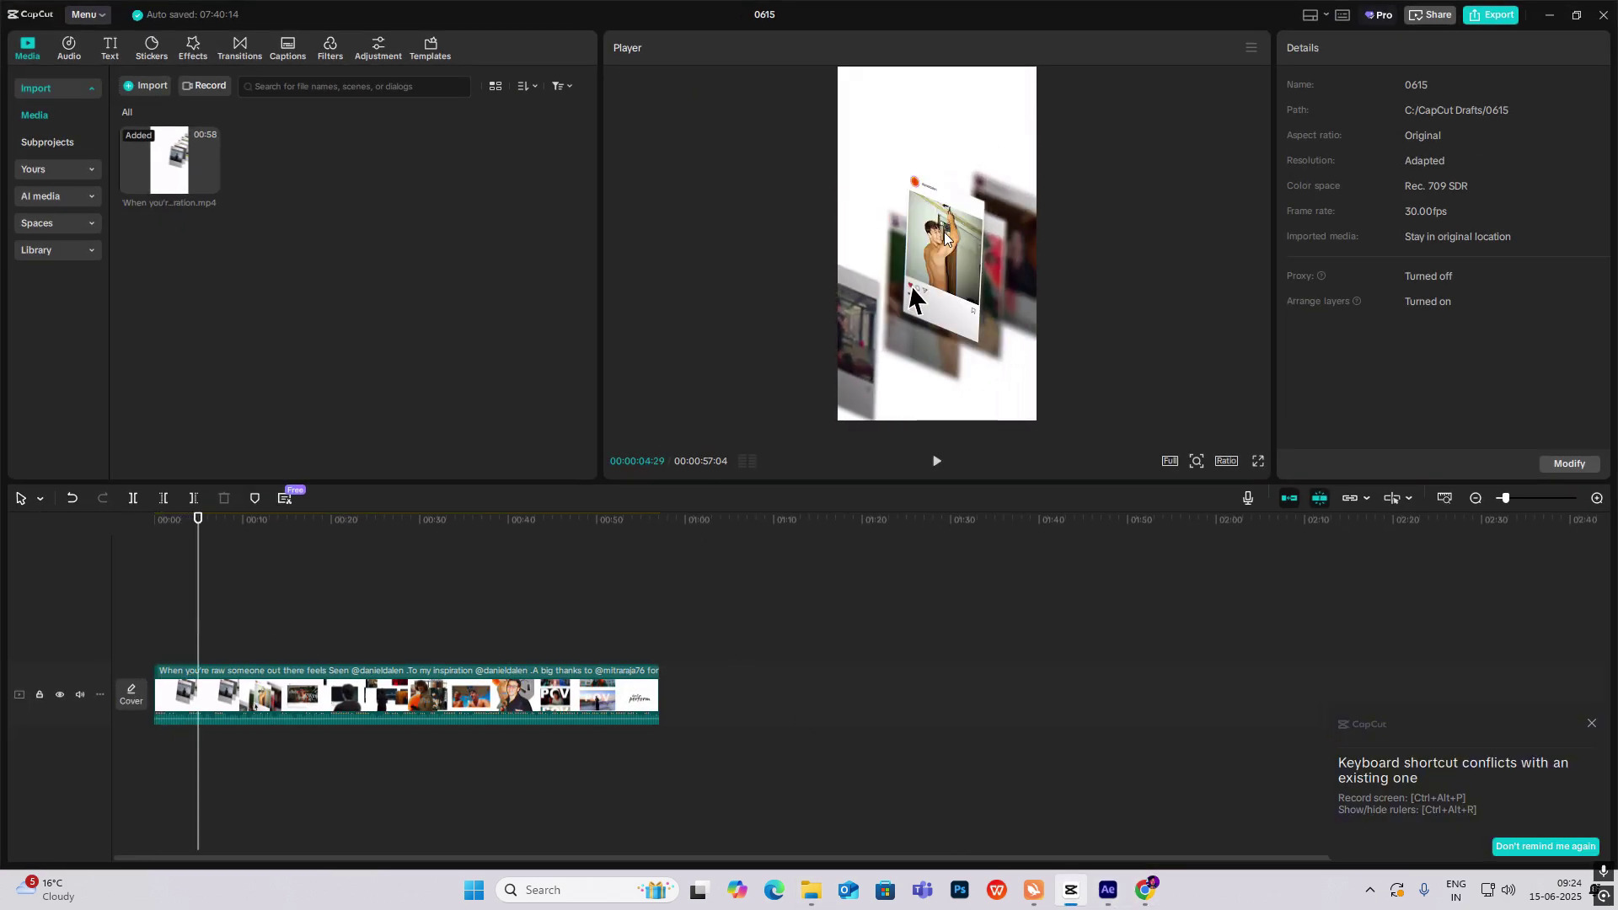
click(1109, 894)
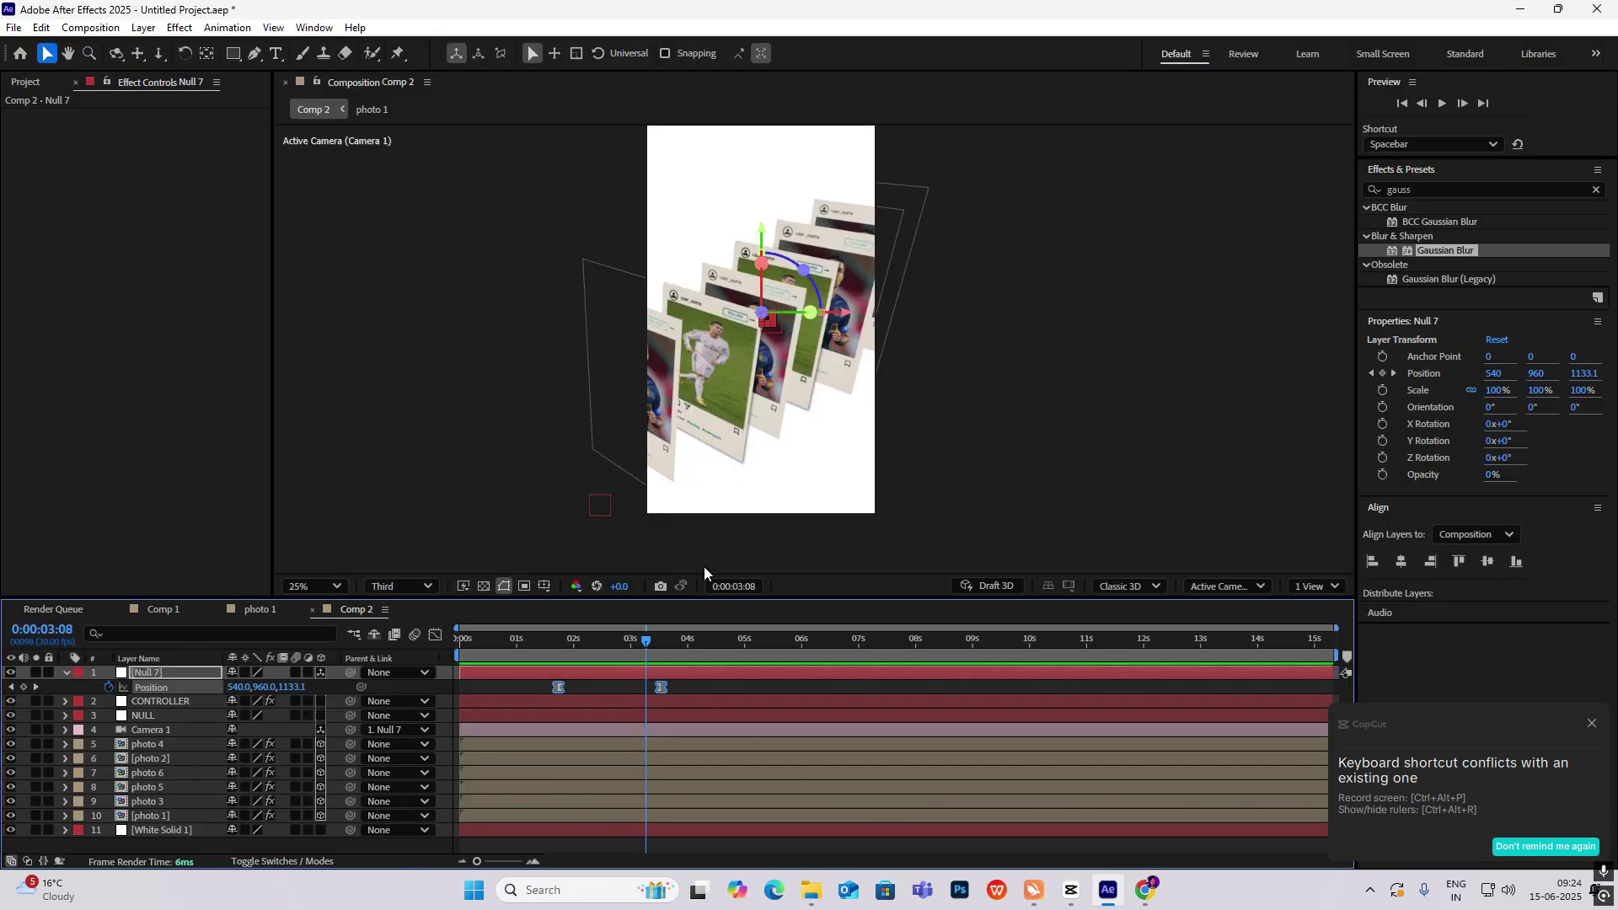
Step: Add hold keyframes for photo 4's Position and X Rotation at 0:00:02:06
drag(639, 639, 557, 658)
scroll(793, 343, up, 2)
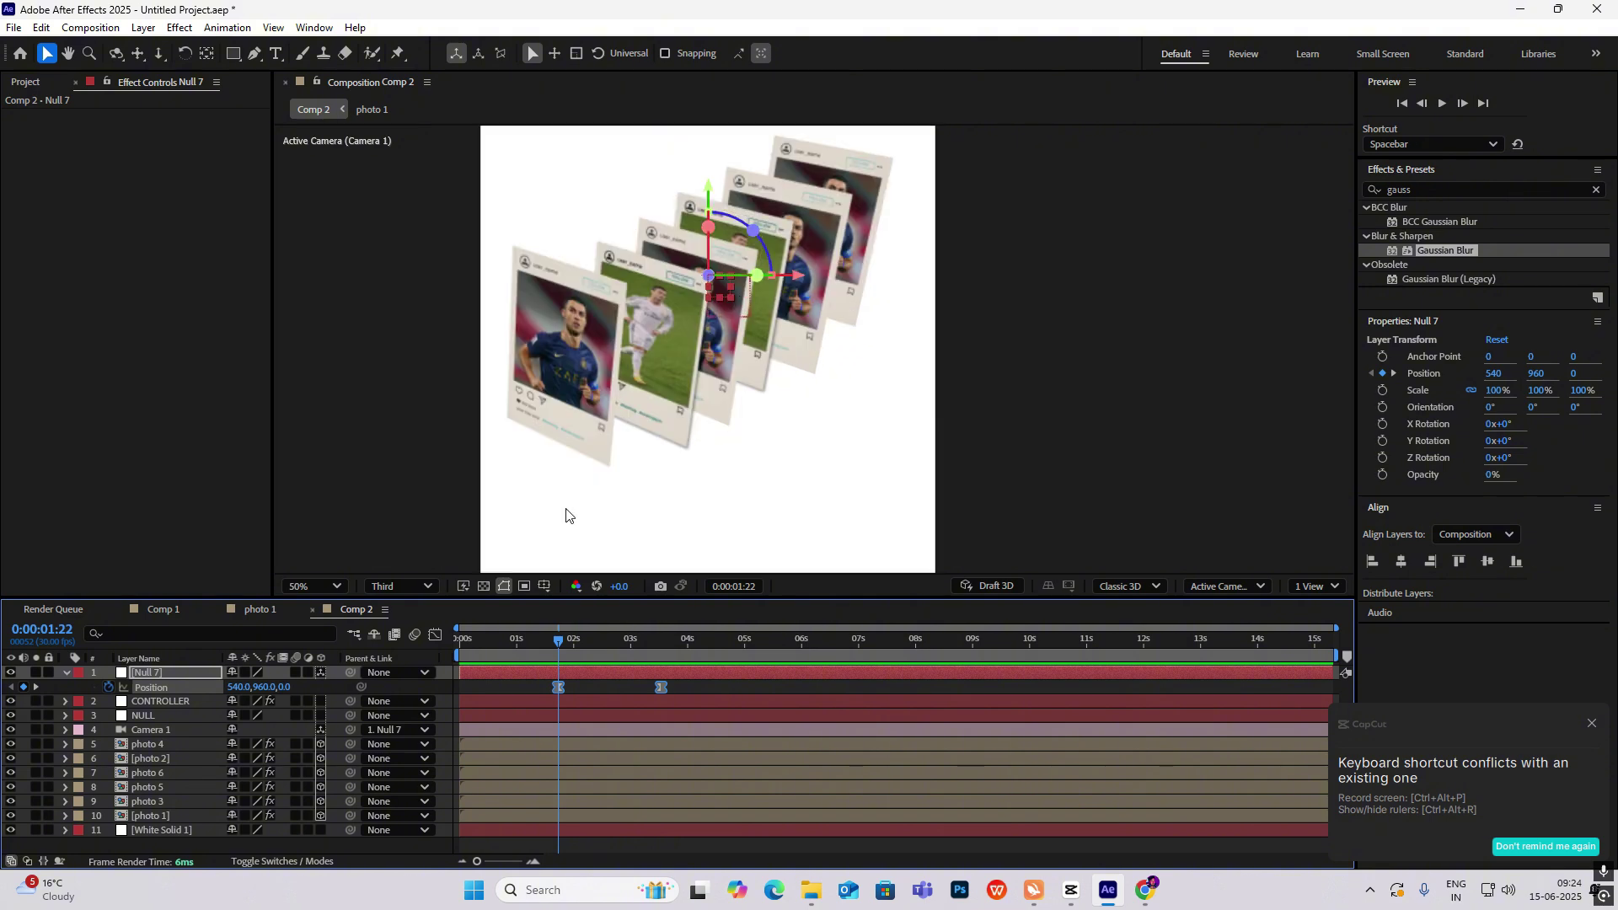
click(160, 786)
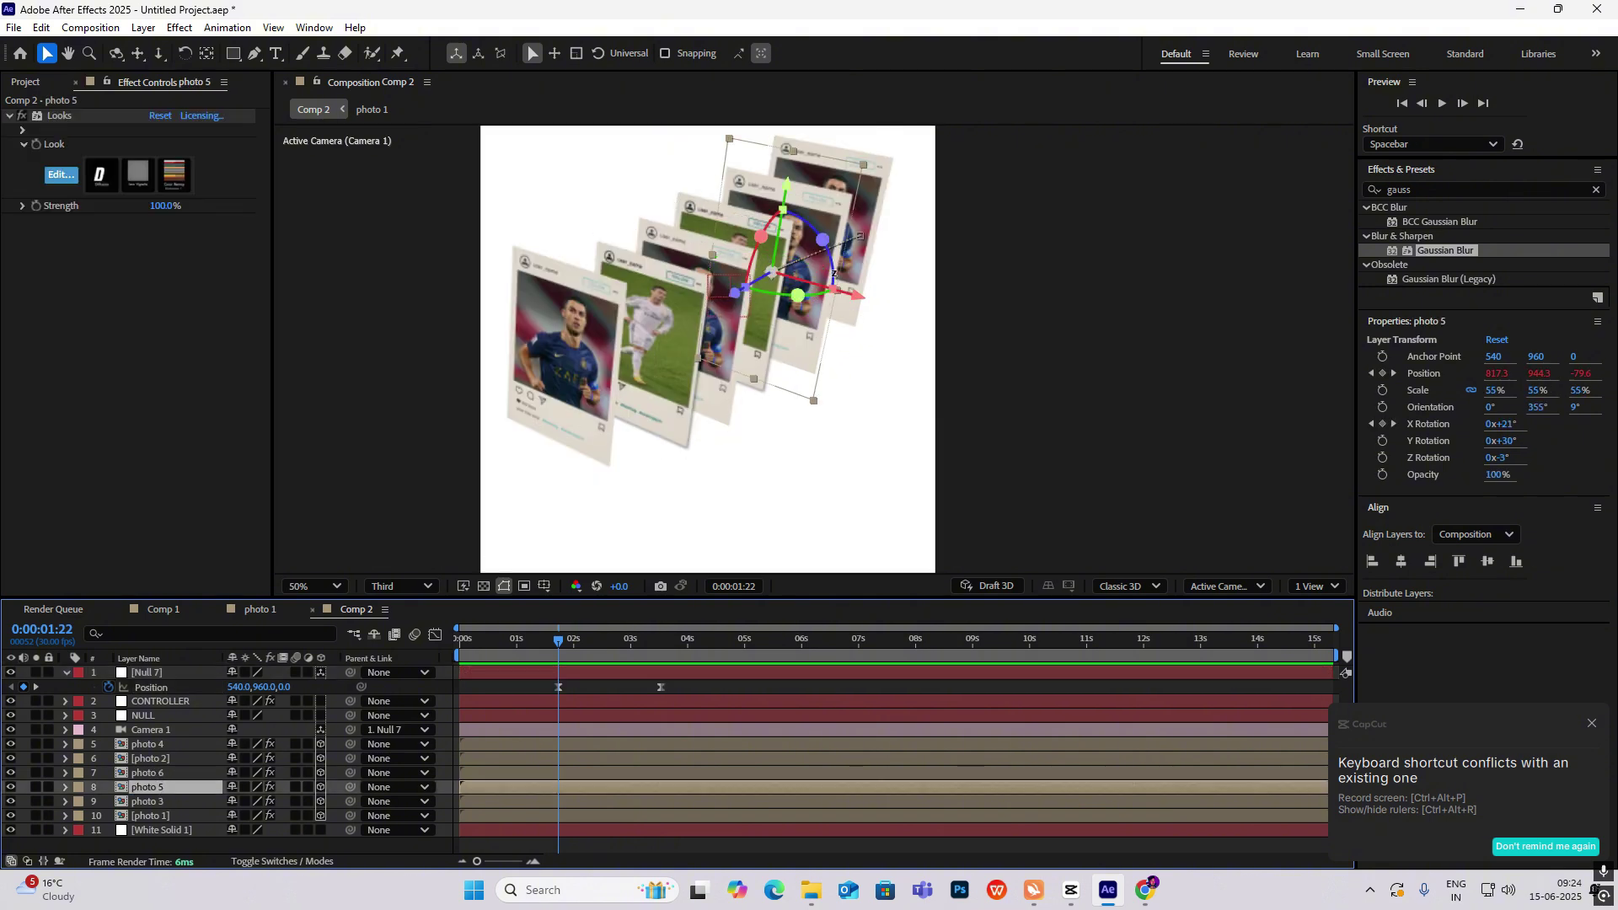
click(165, 745)
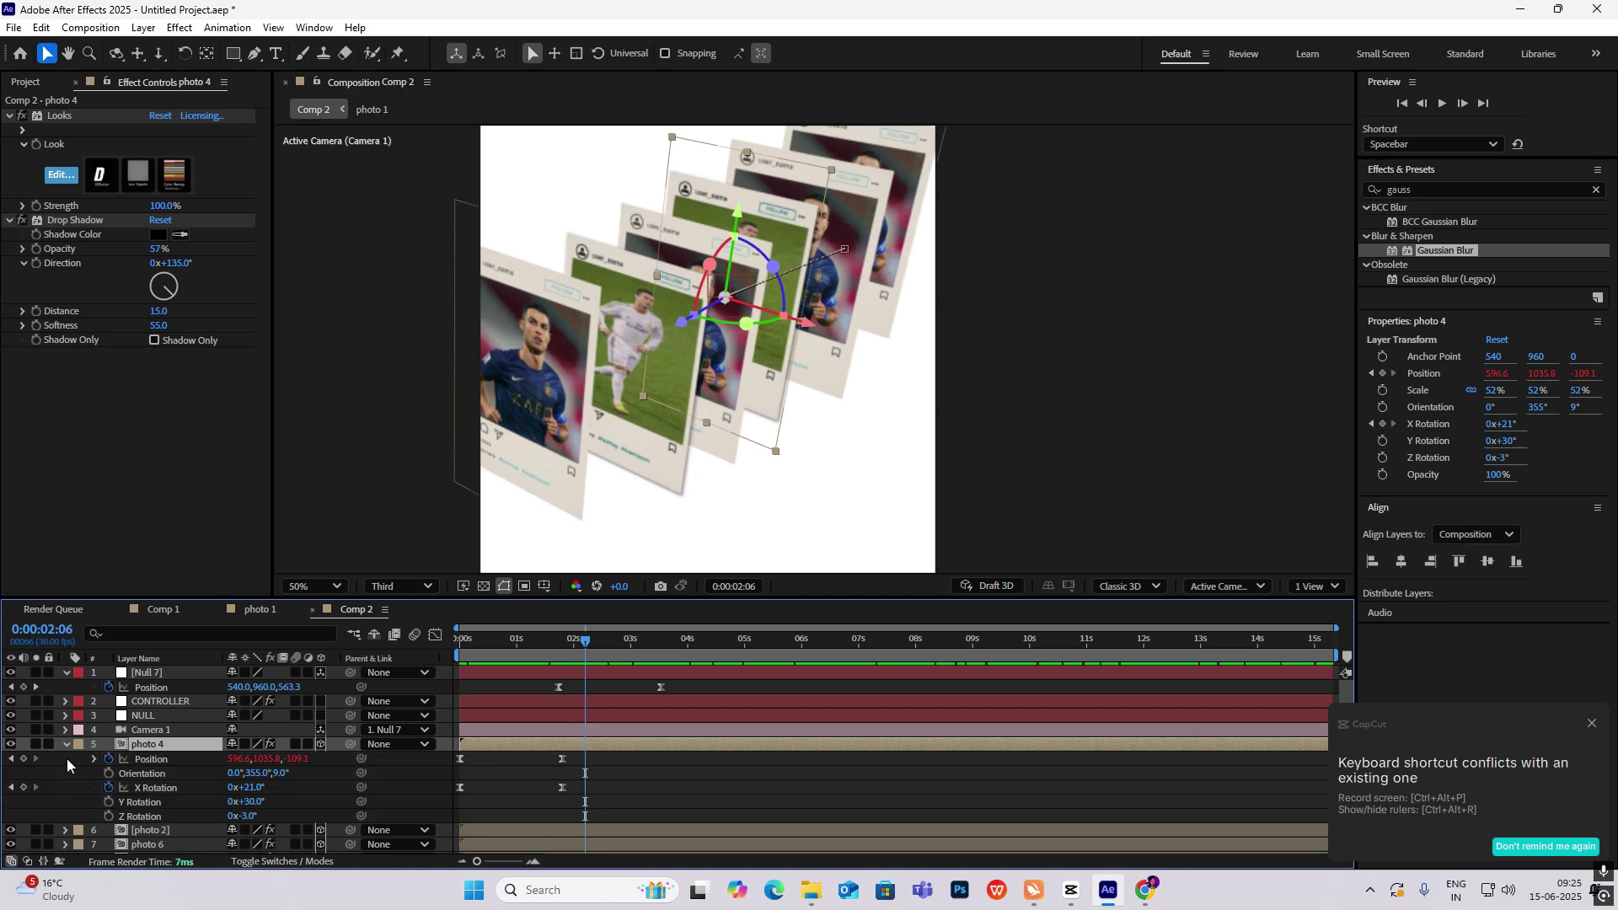
click(23, 759)
click(24, 787)
Step: At 0:00:03:19, raise photo 4 above the stack, set its X Rotation to about 9°, and select its newest keyframes
drag(590, 643, 664, 655)
scroll(796, 417, down, 2)
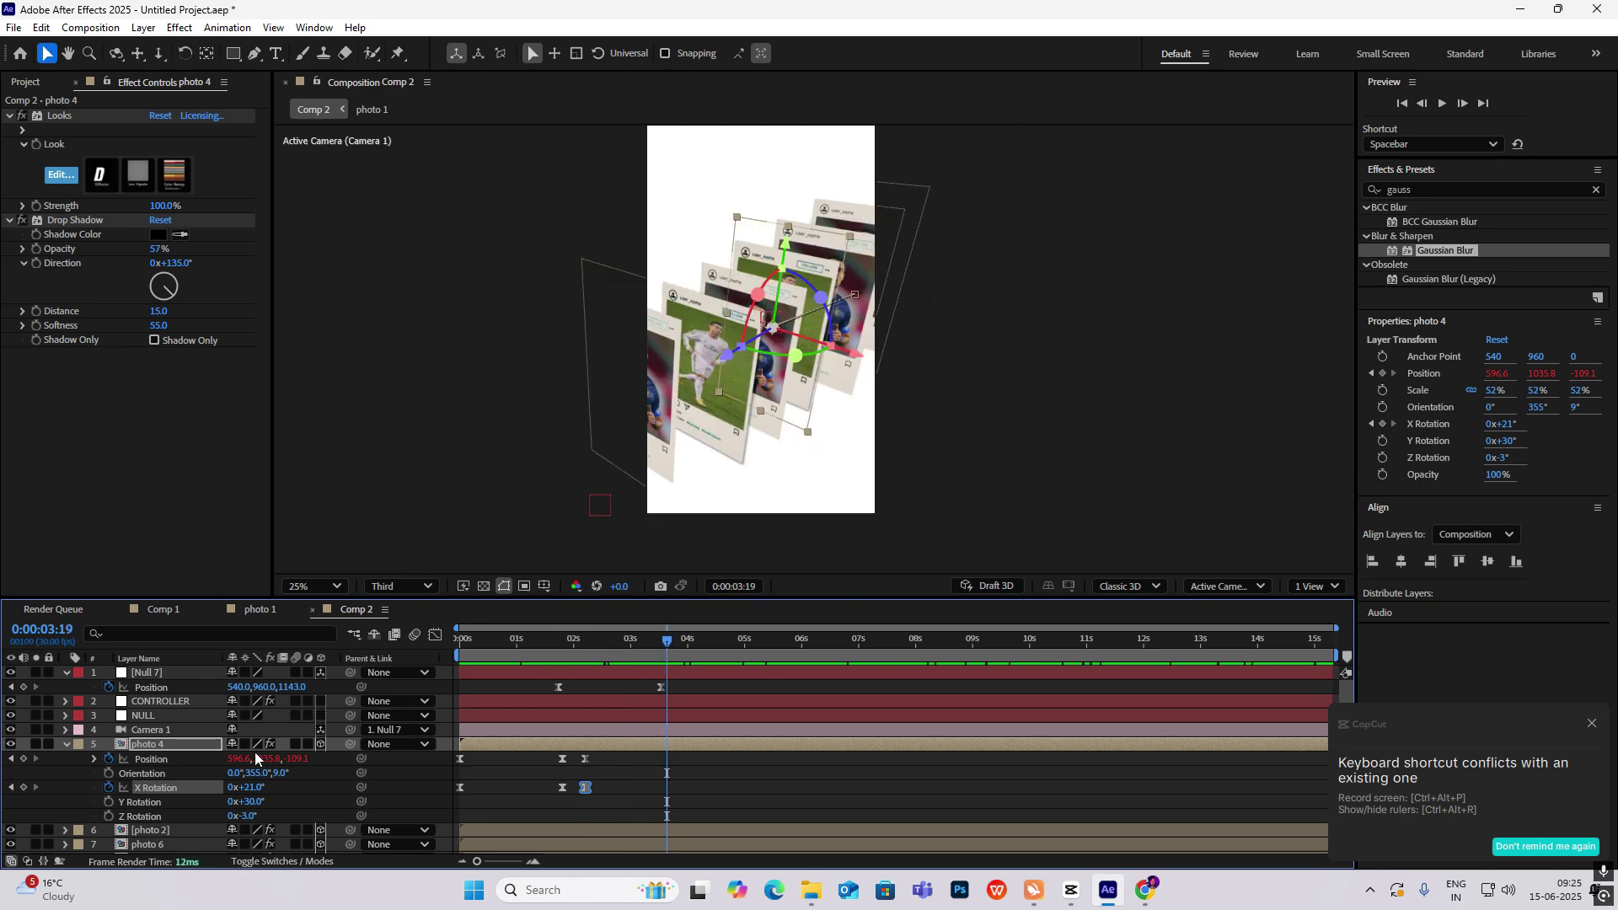
drag(785, 246, 787, 140)
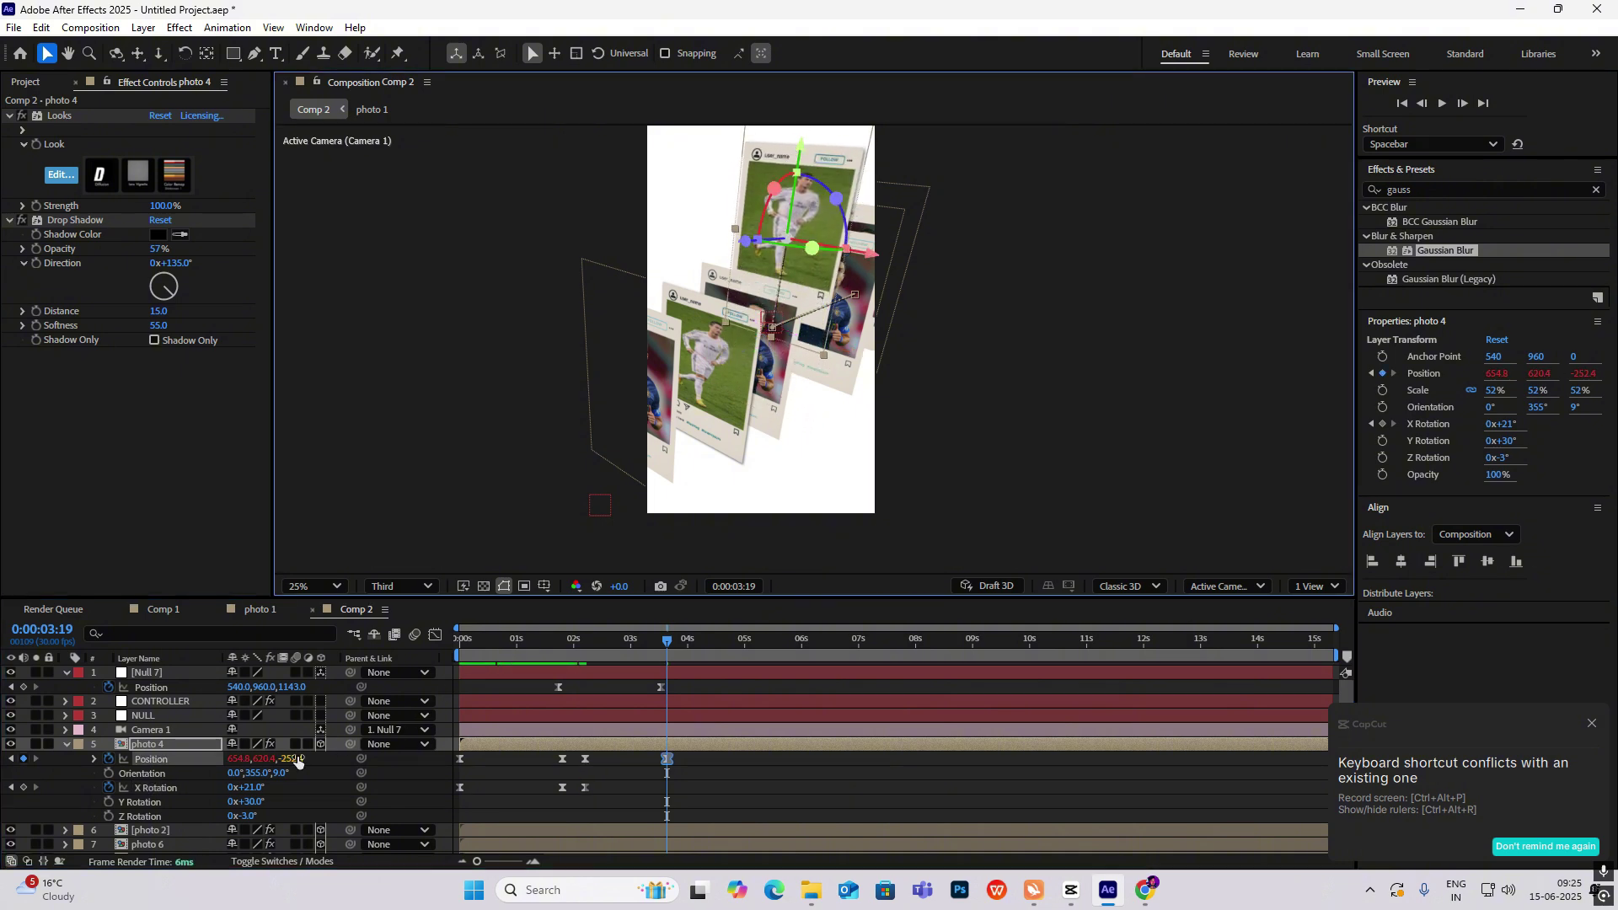
drag(258, 788, 242, 787)
drag(689, 822, 575, 754)
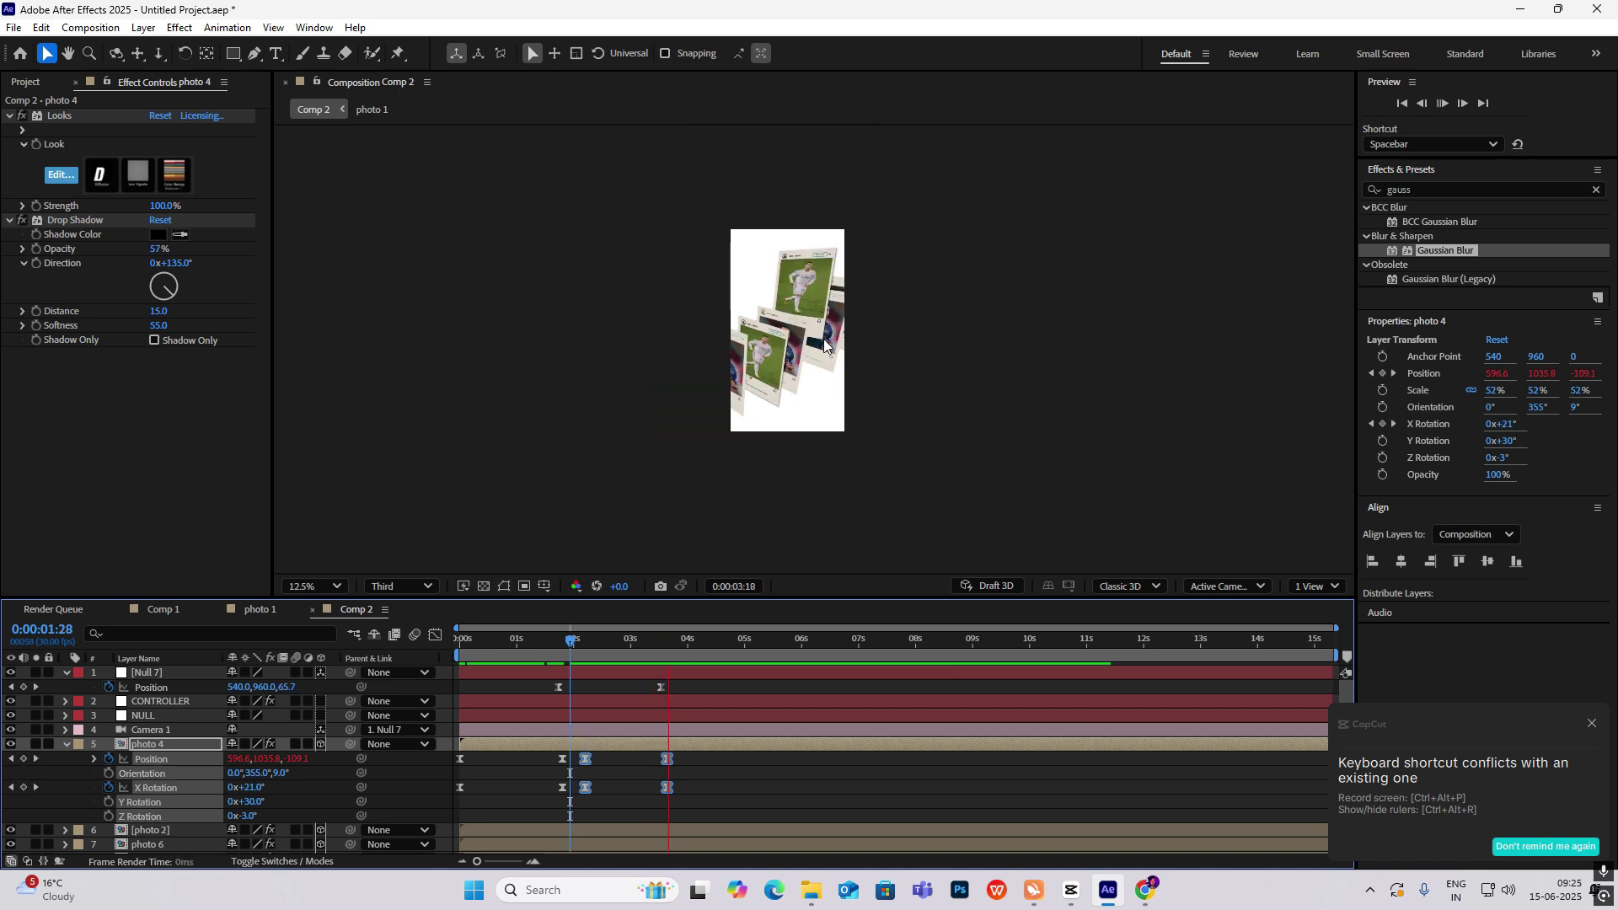
Step: Preview the card's rise from the start of the composition, stop playback, and deselect the layer
drag(571, 644, 432, 672)
key(space)
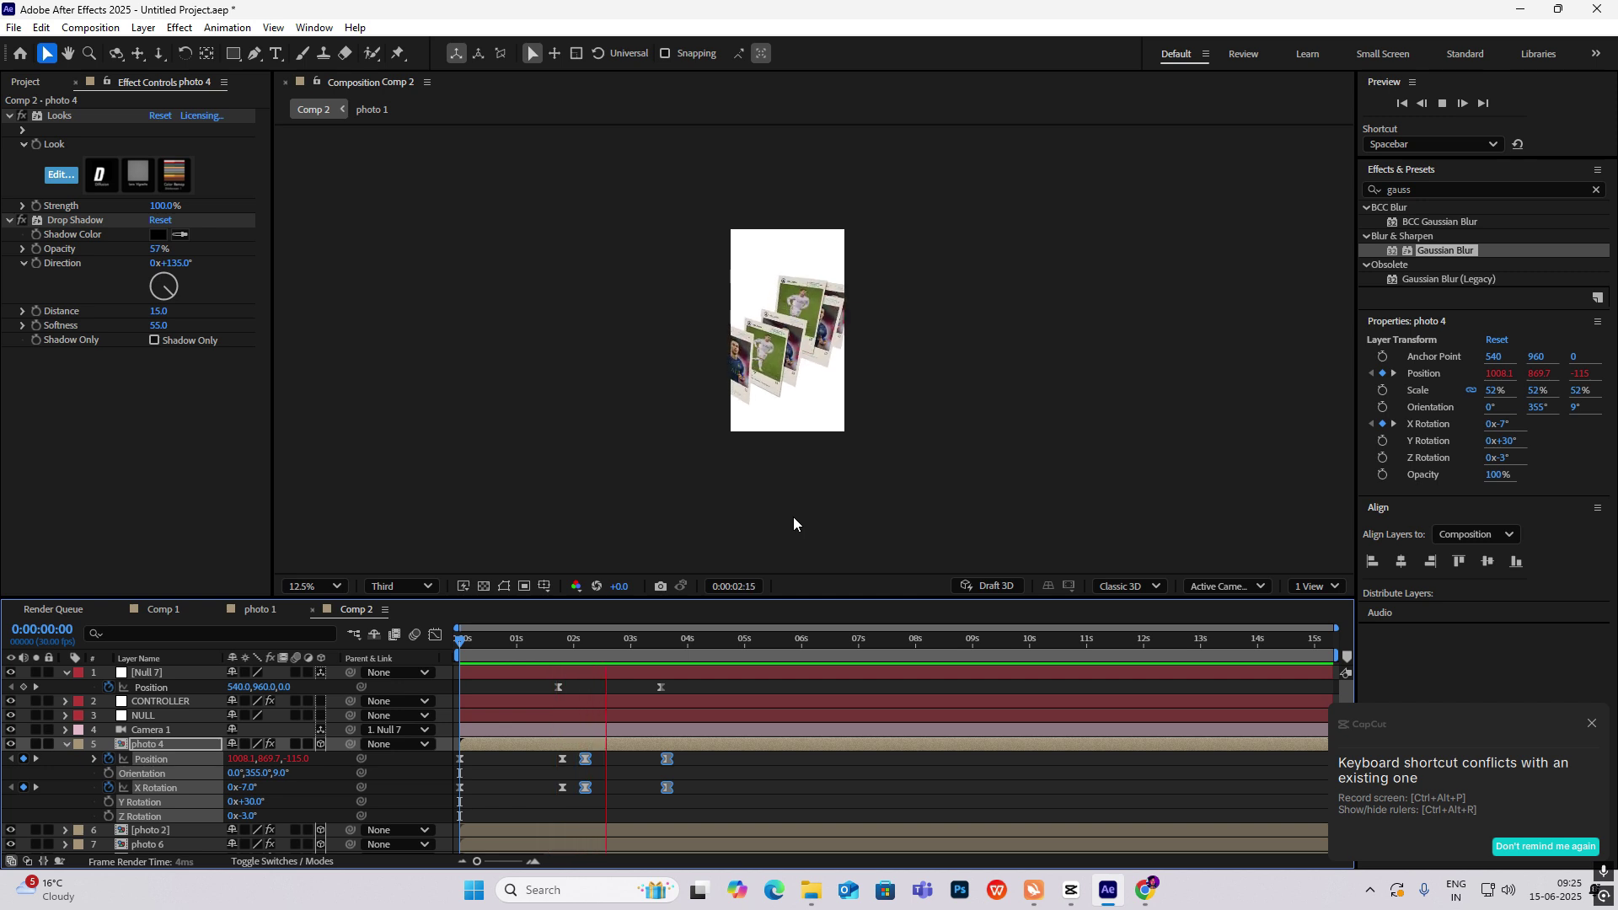
key(space)
click(977, 293)
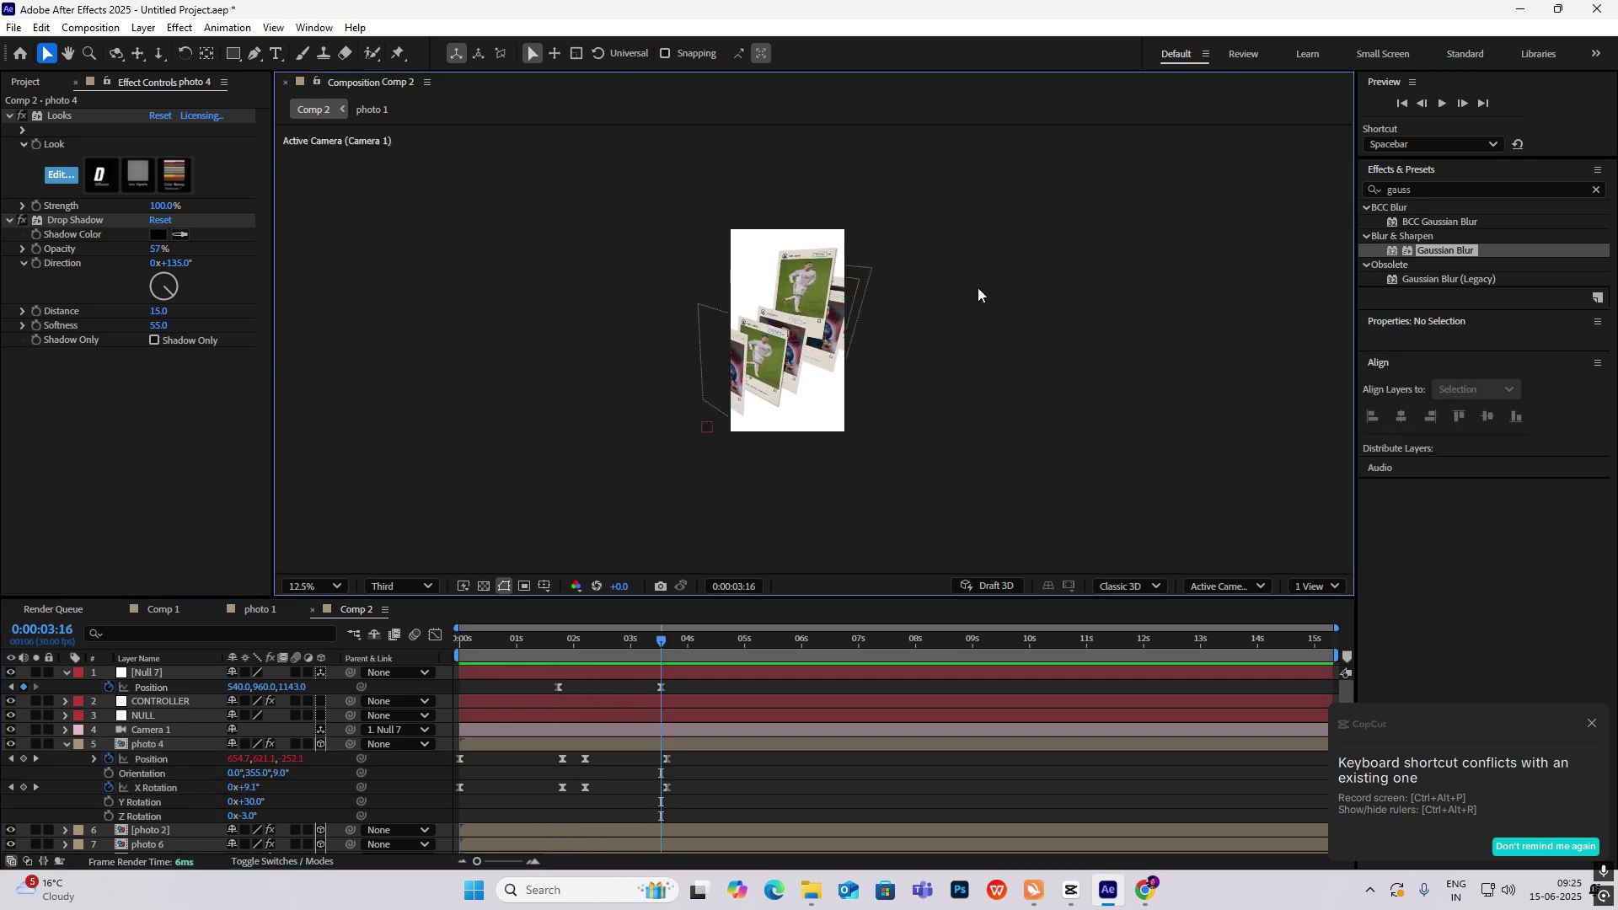
Step: Collapse photo 4 and the camera null, create an adjustment layer, and place it between Camera 1 and photo 4
click(66, 744)
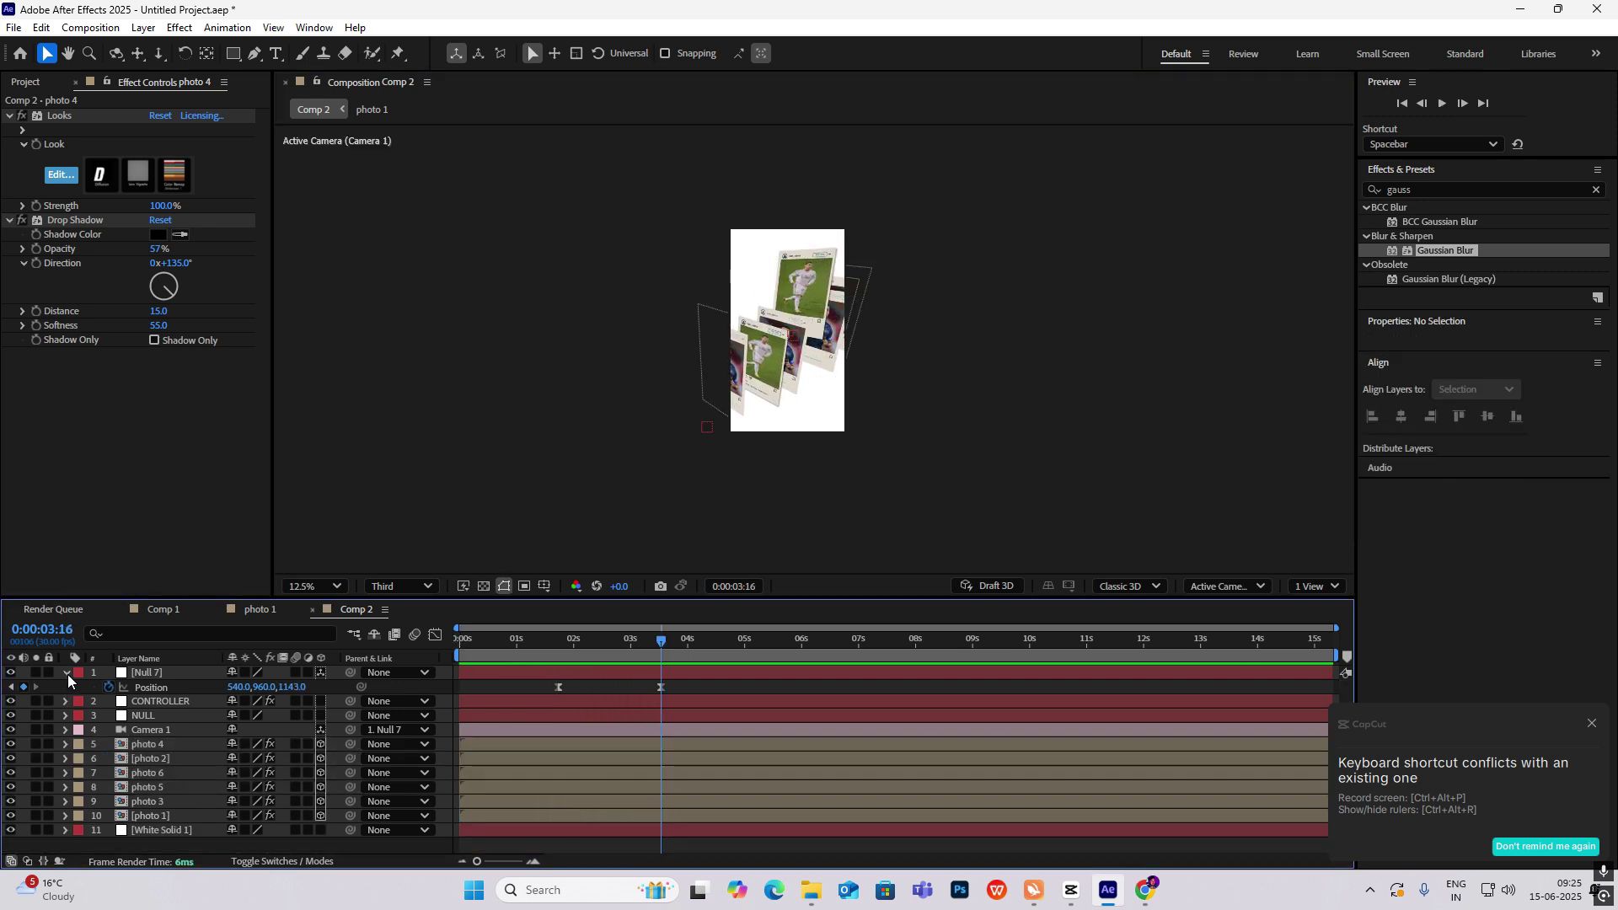
click(66, 673)
right_click(154, 838)
mouse_move(202, 634)
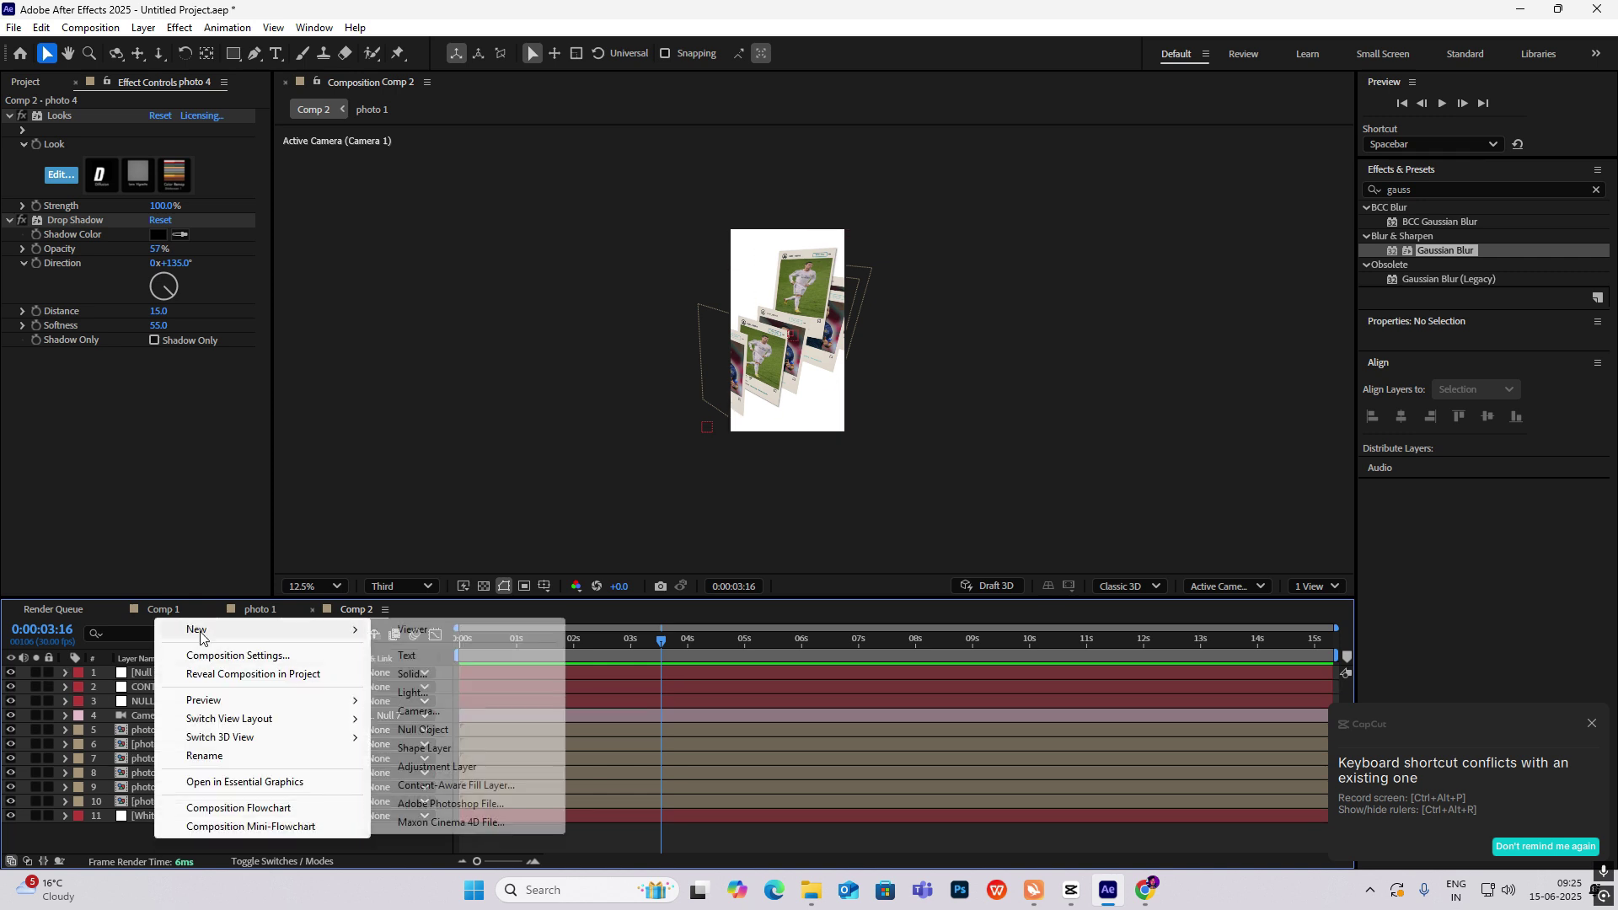
click(444, 765)
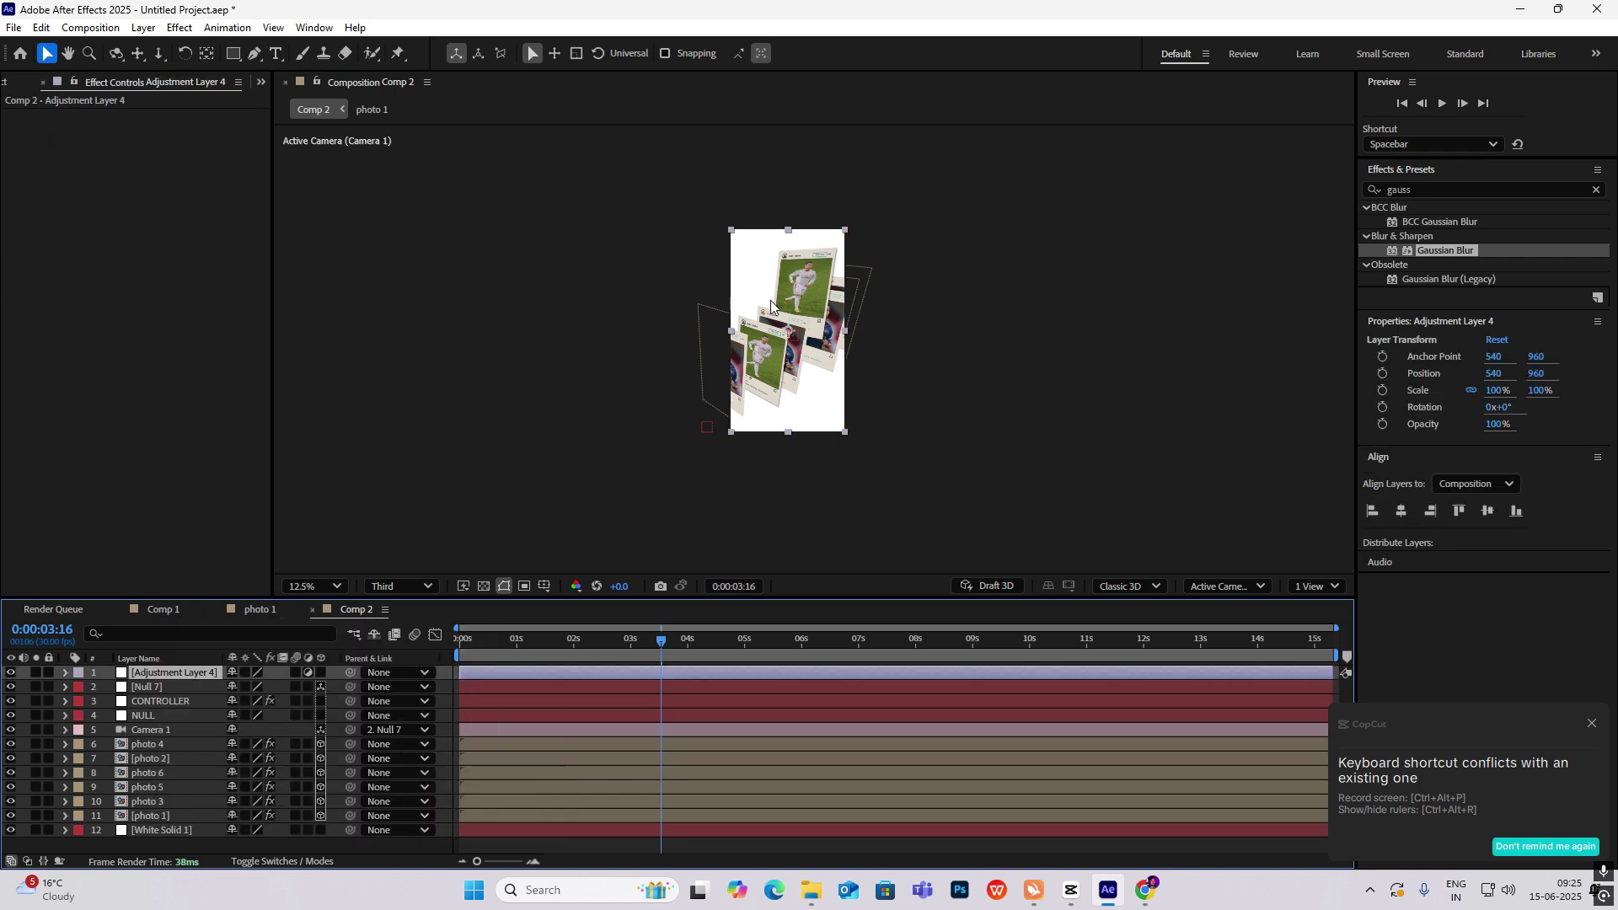
key(period)
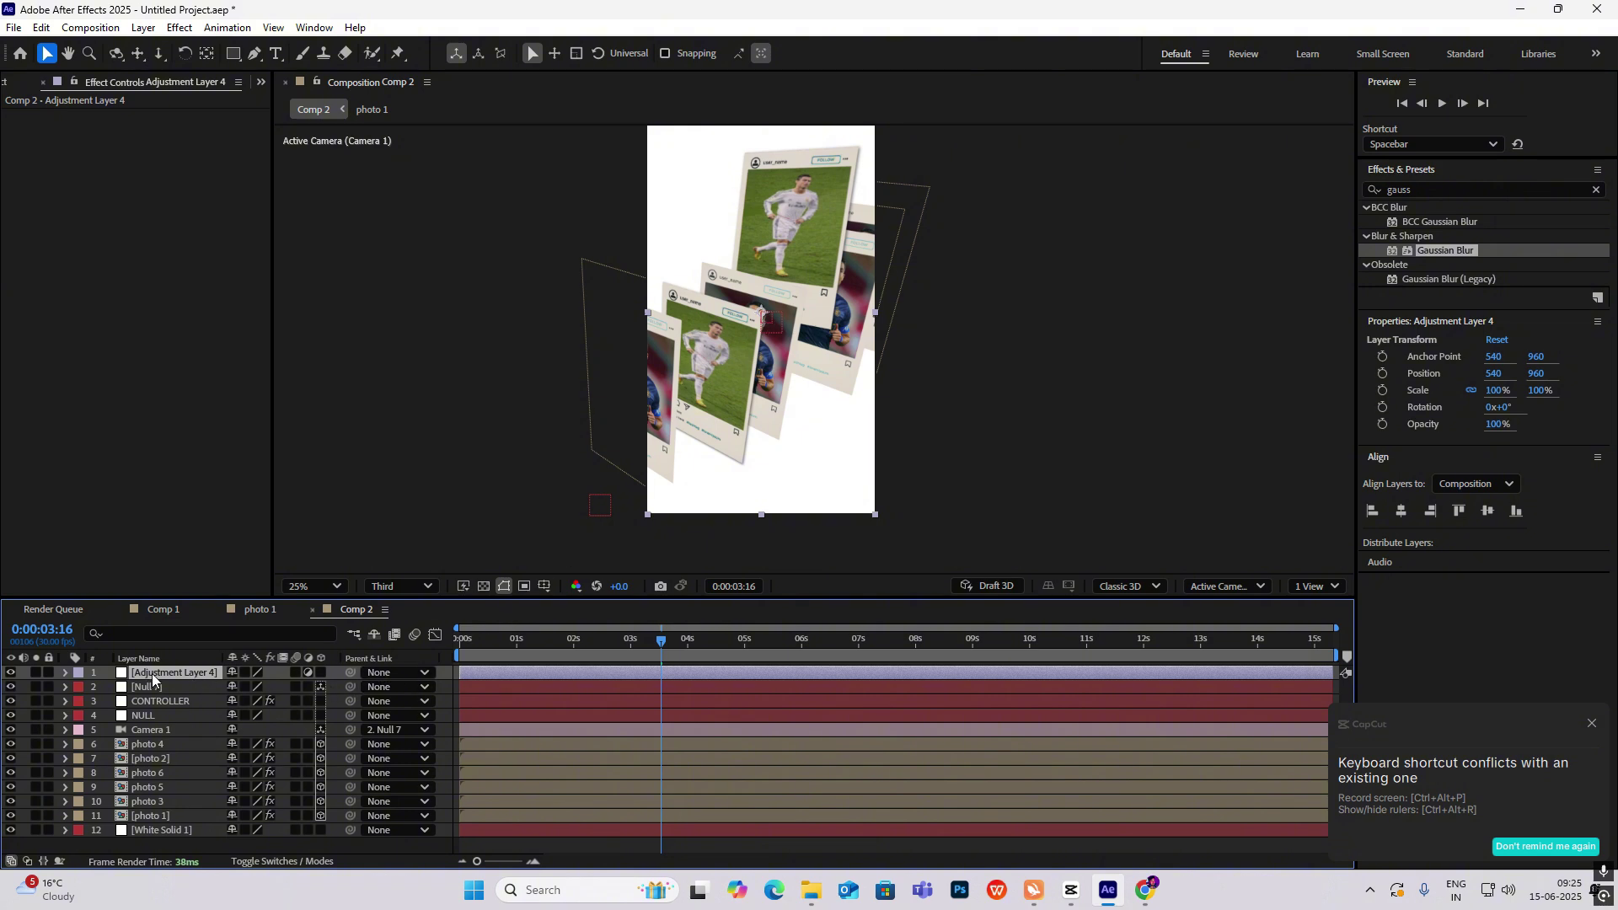
drag(155, 676, 149, 731)
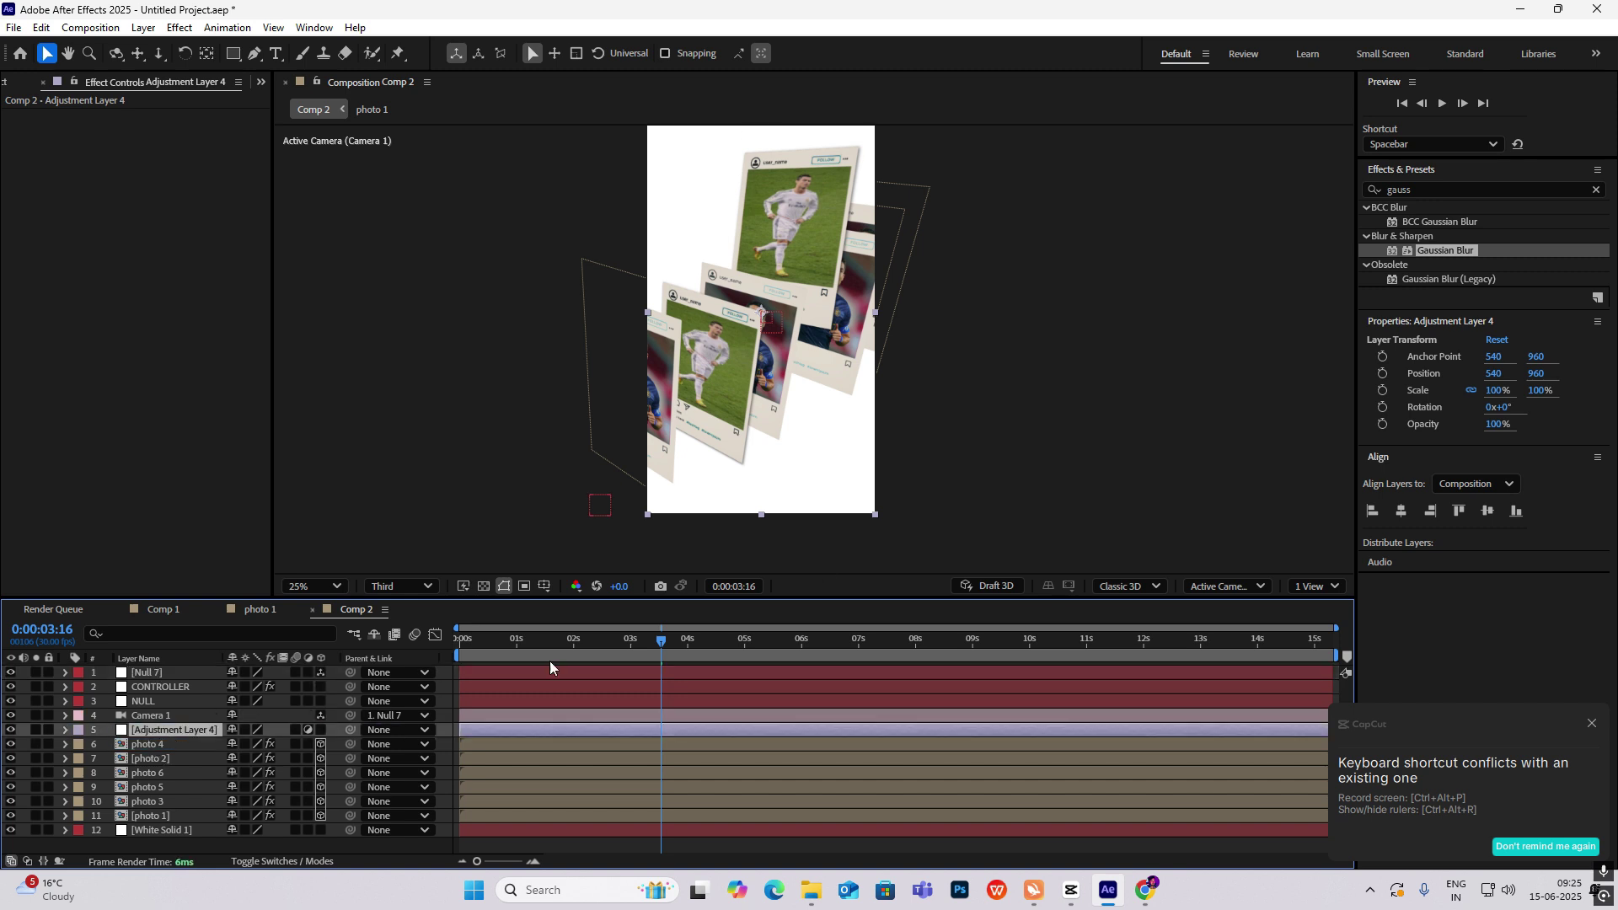
Step: Apply Gaussian Blur to the adjustment layer and animate its Blurriness from 0 to 19.2 at 0:00:03:20
drag(1448, 249, 189, 731)
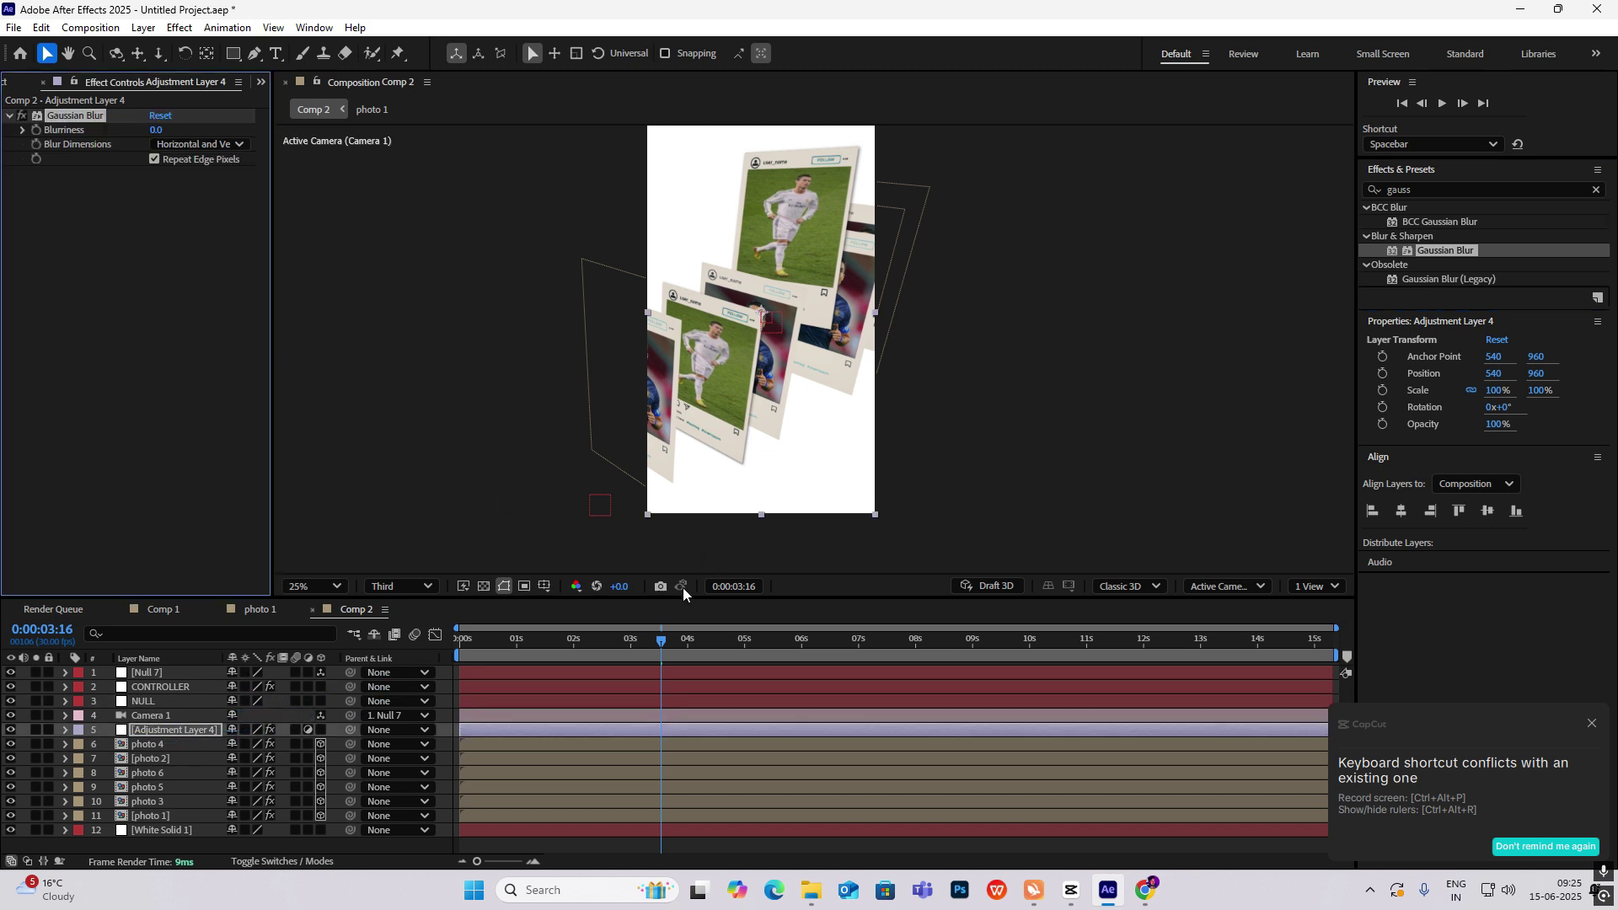
drag(640, 646, 669, 664)
drag(159, 131, 348, 157)
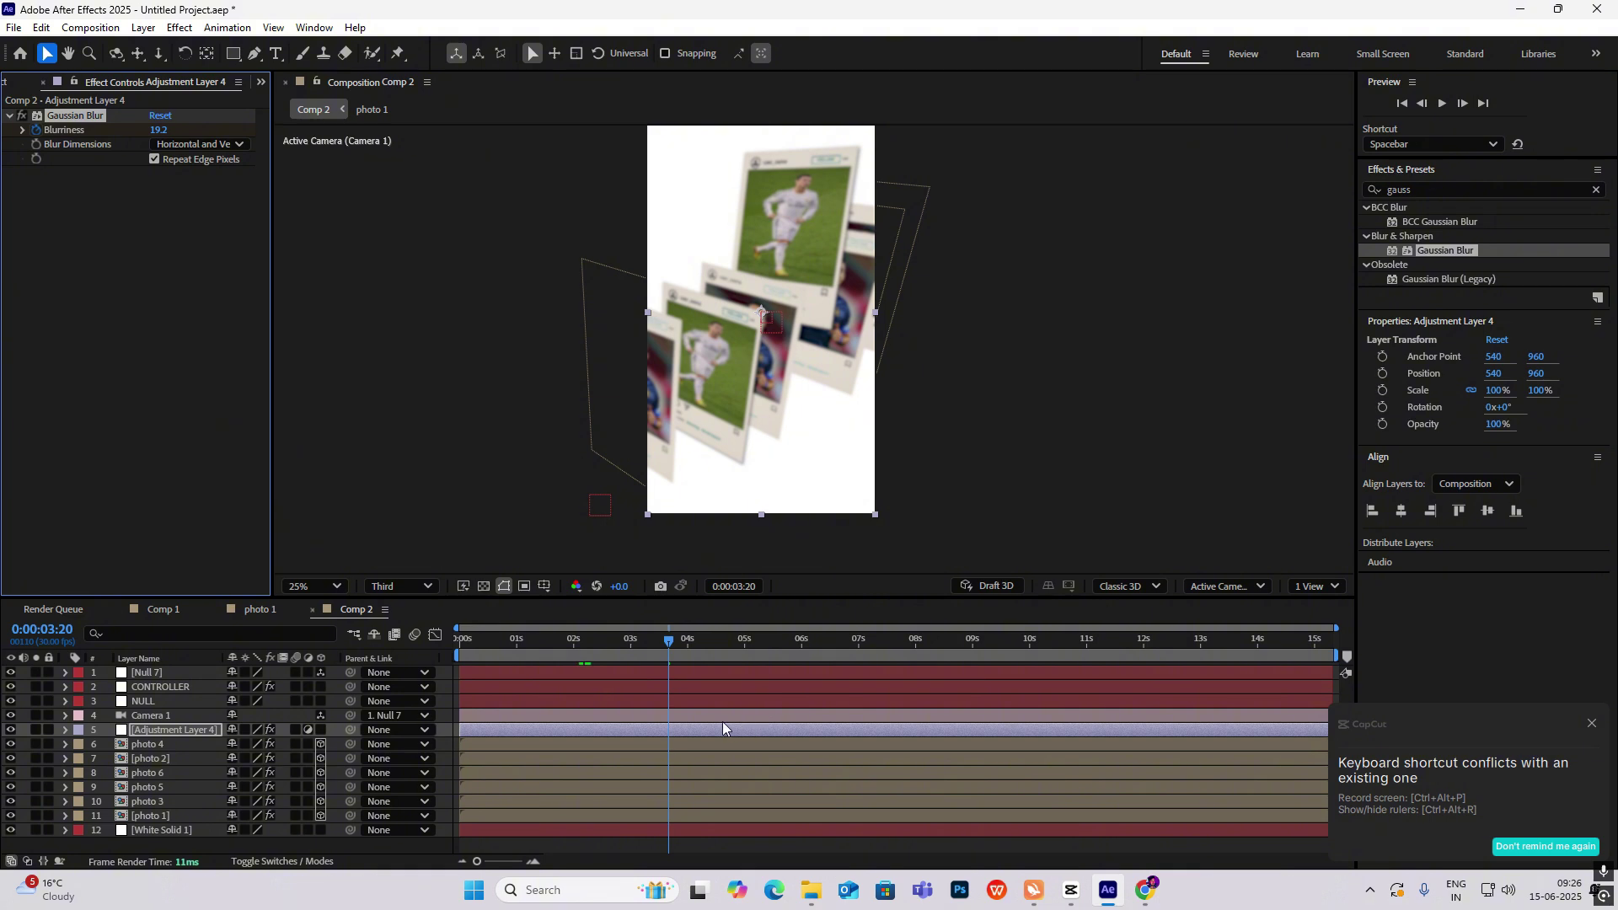
Step: Easy-ease both Blurriness keyframes and shape their speed graph with an early peak and a long slow-down
key(u)
drag(708, 755, 509, 788)
key(F9)
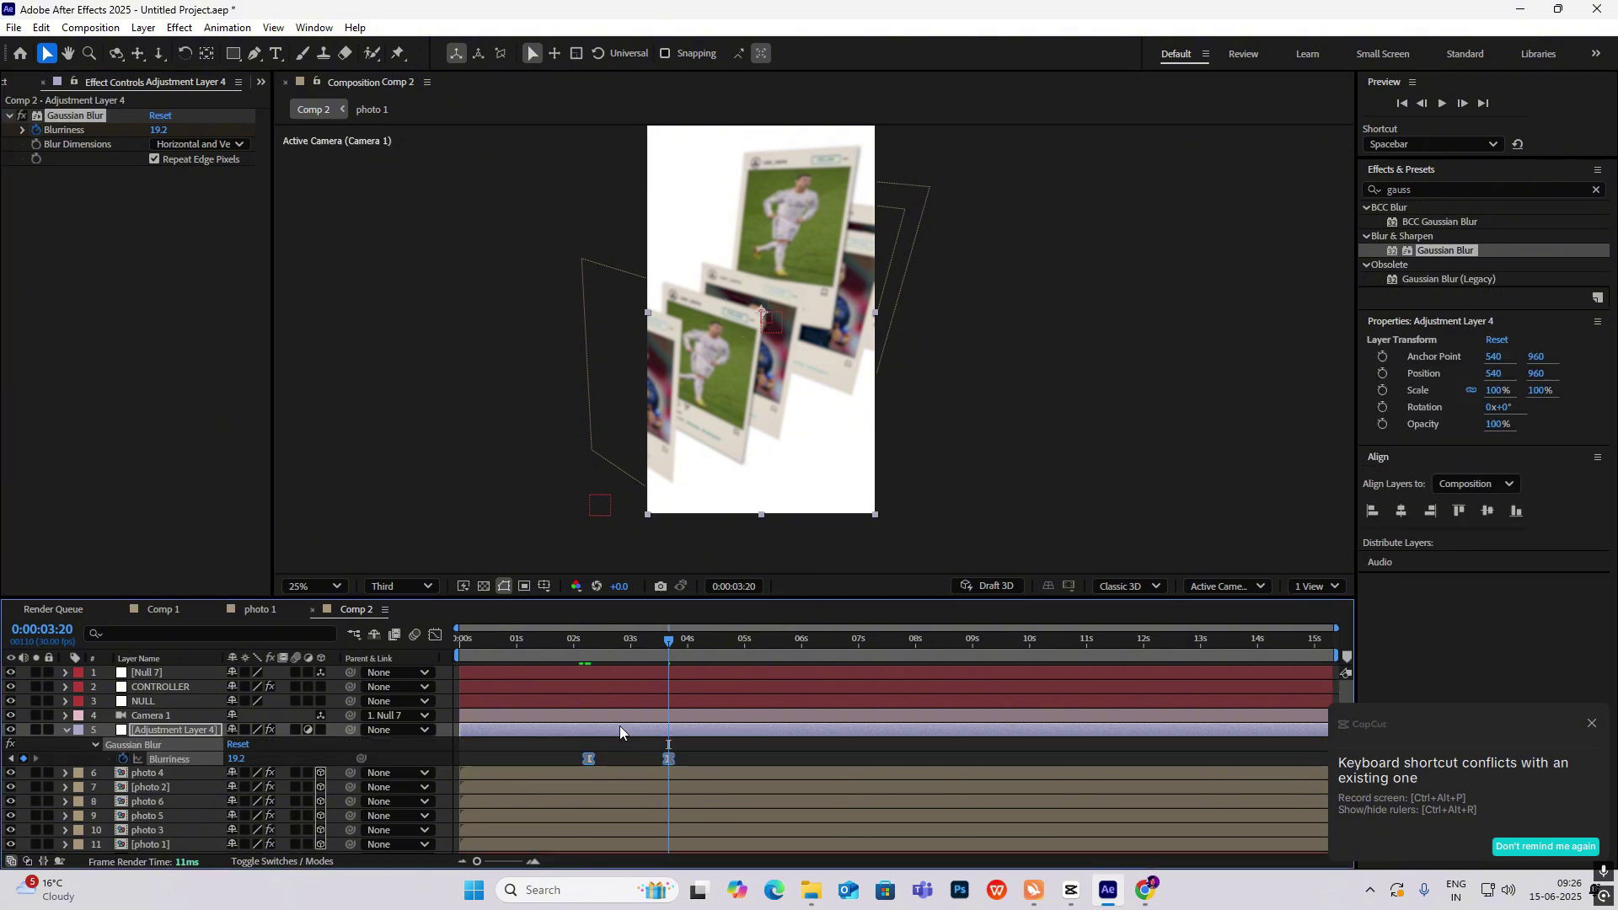
drag(676, 644, 584, 671)
key(space)
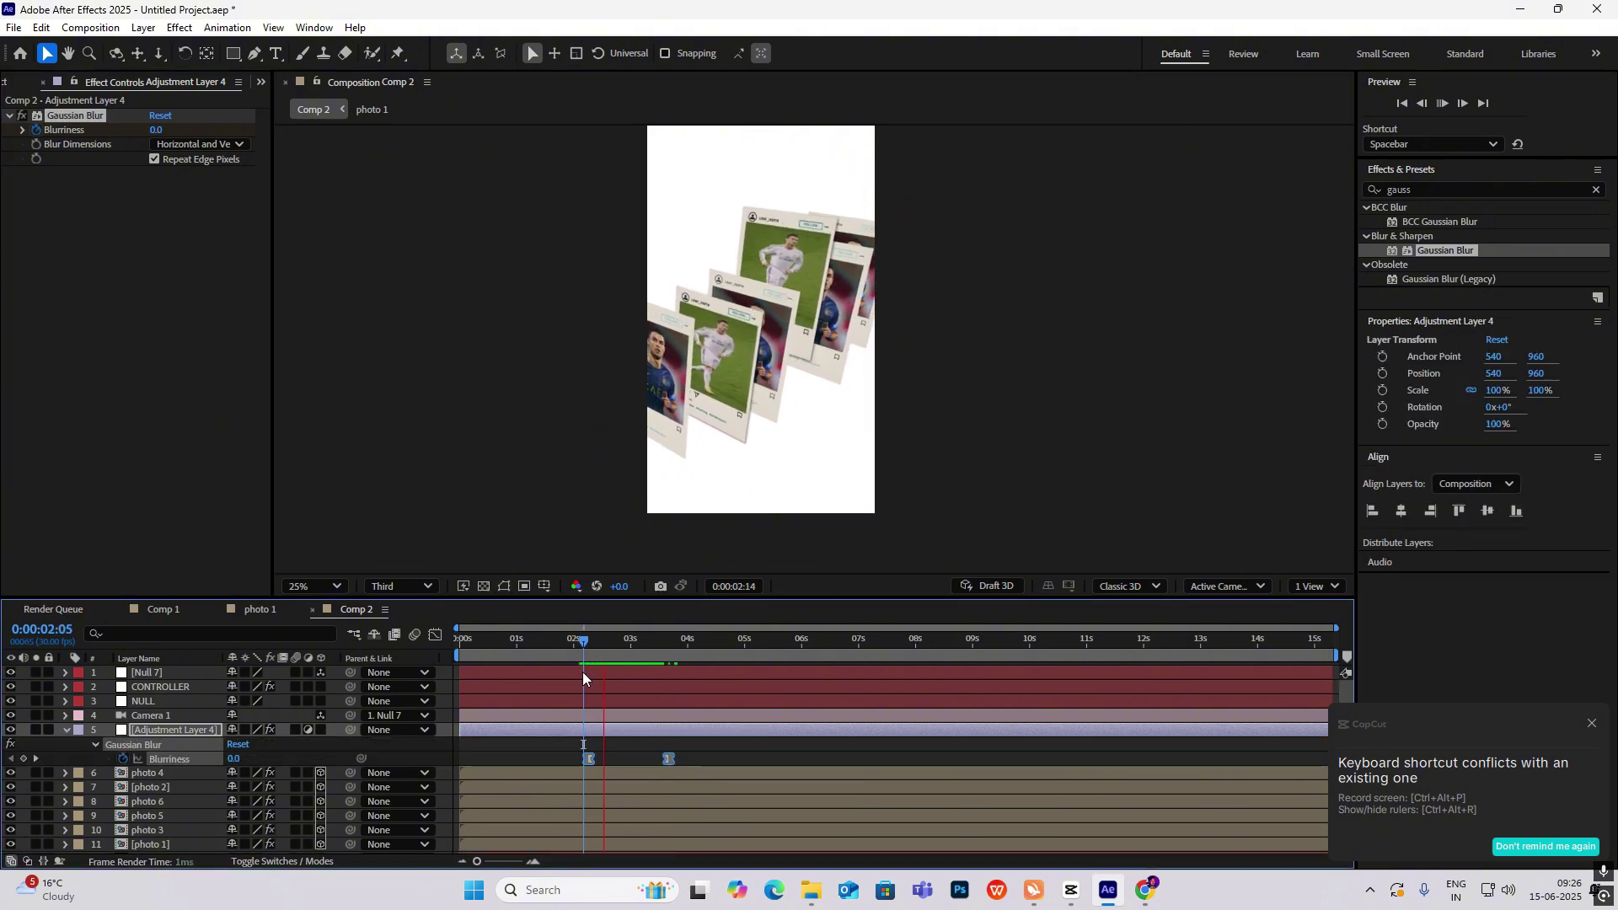
key(space)
key(shift+F3)
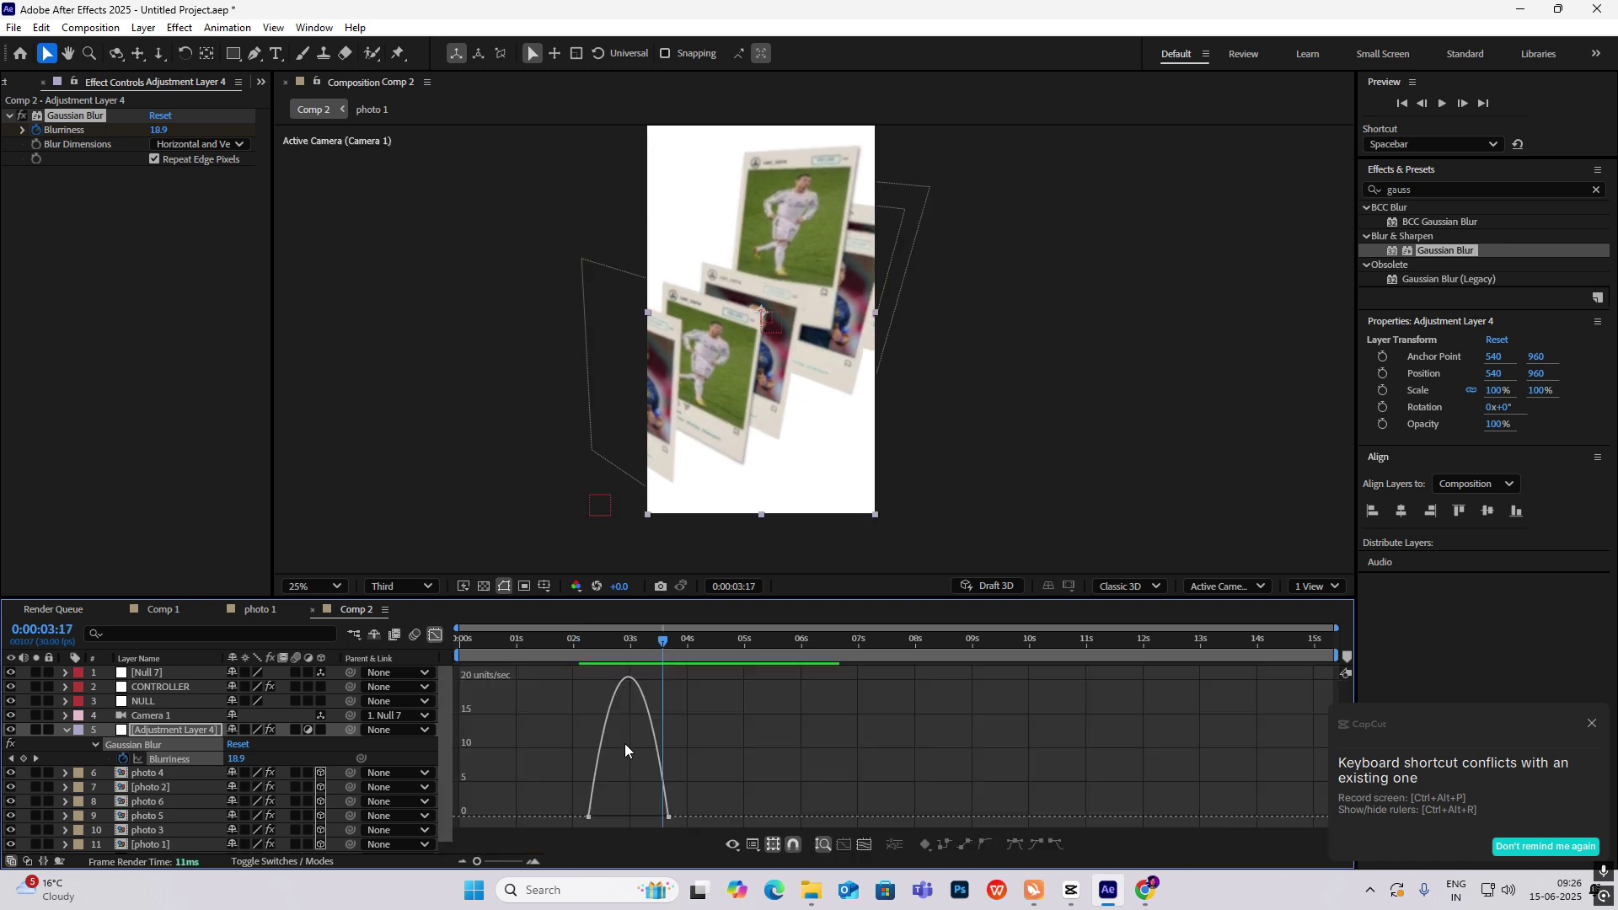
drag(656, 812, 624, 815)
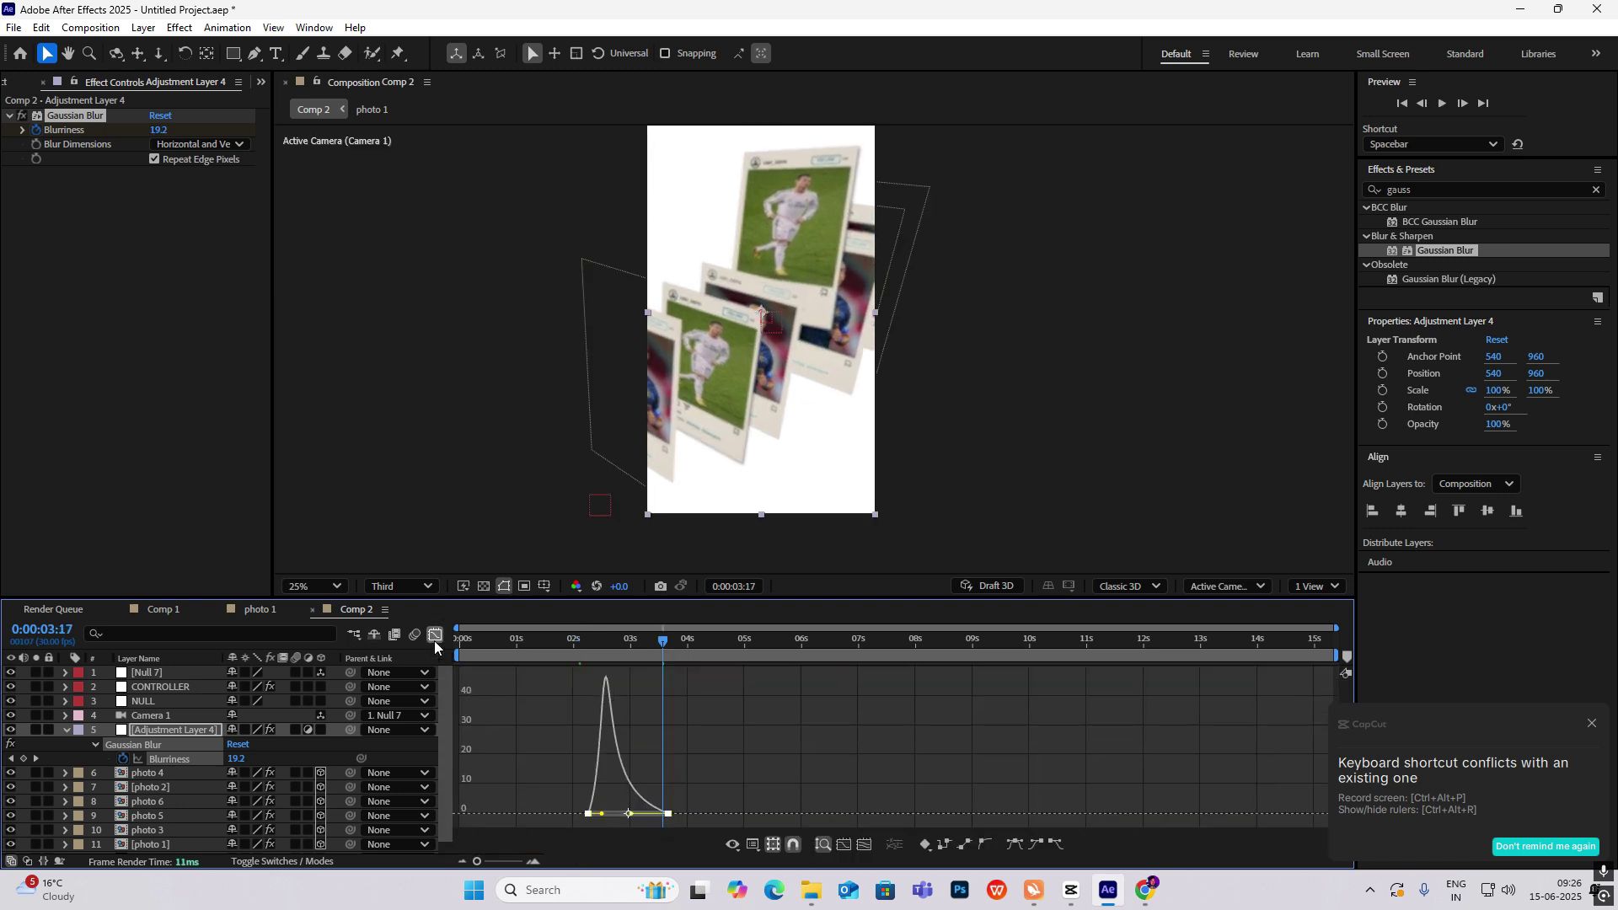
Step: Close the speed graph and collapse the blur adjustment layer, leaving no layer selected
click(436, 635)
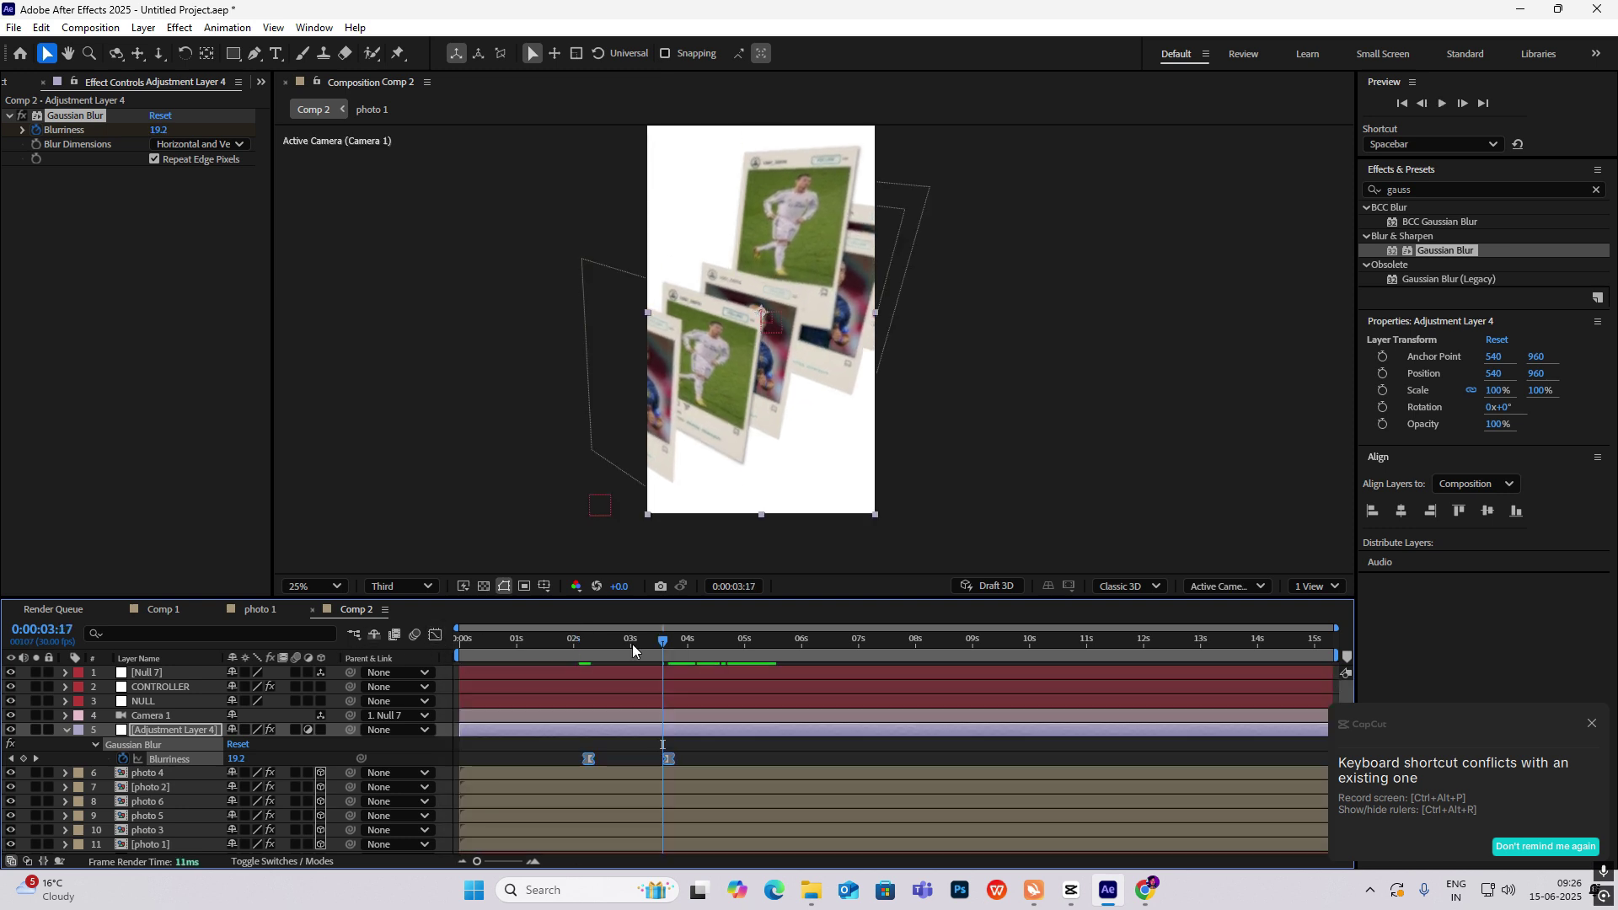
click(67, 732)
click(556, 504)
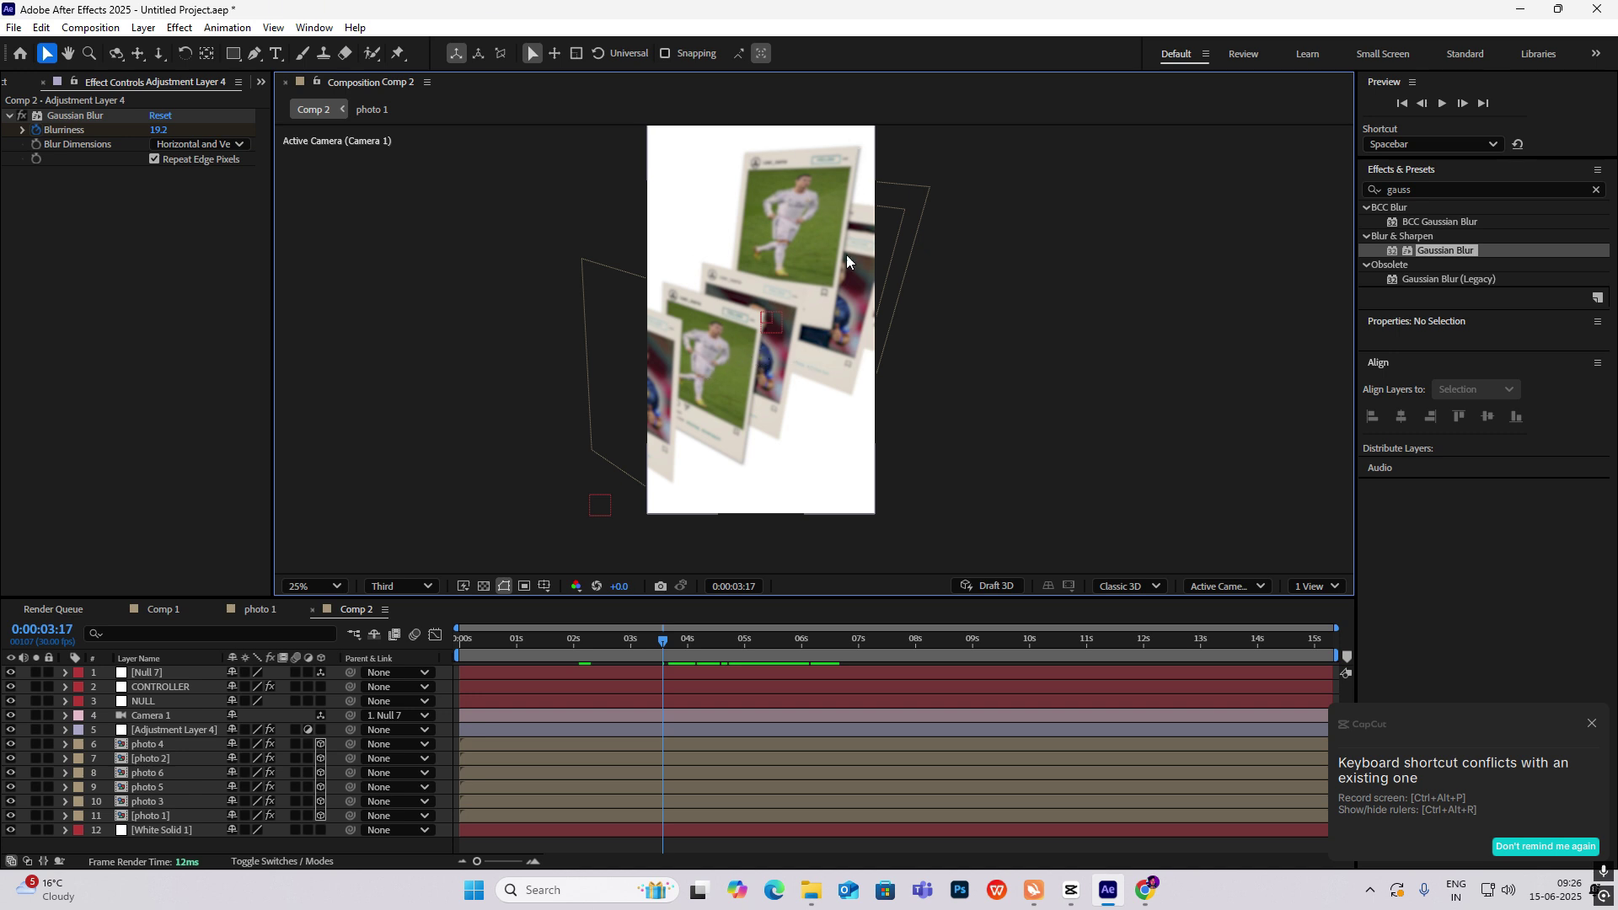
Step: Draw a closed Pen mask on the blur adjustment layer around the visible outline of the raised card
click(255, 54)
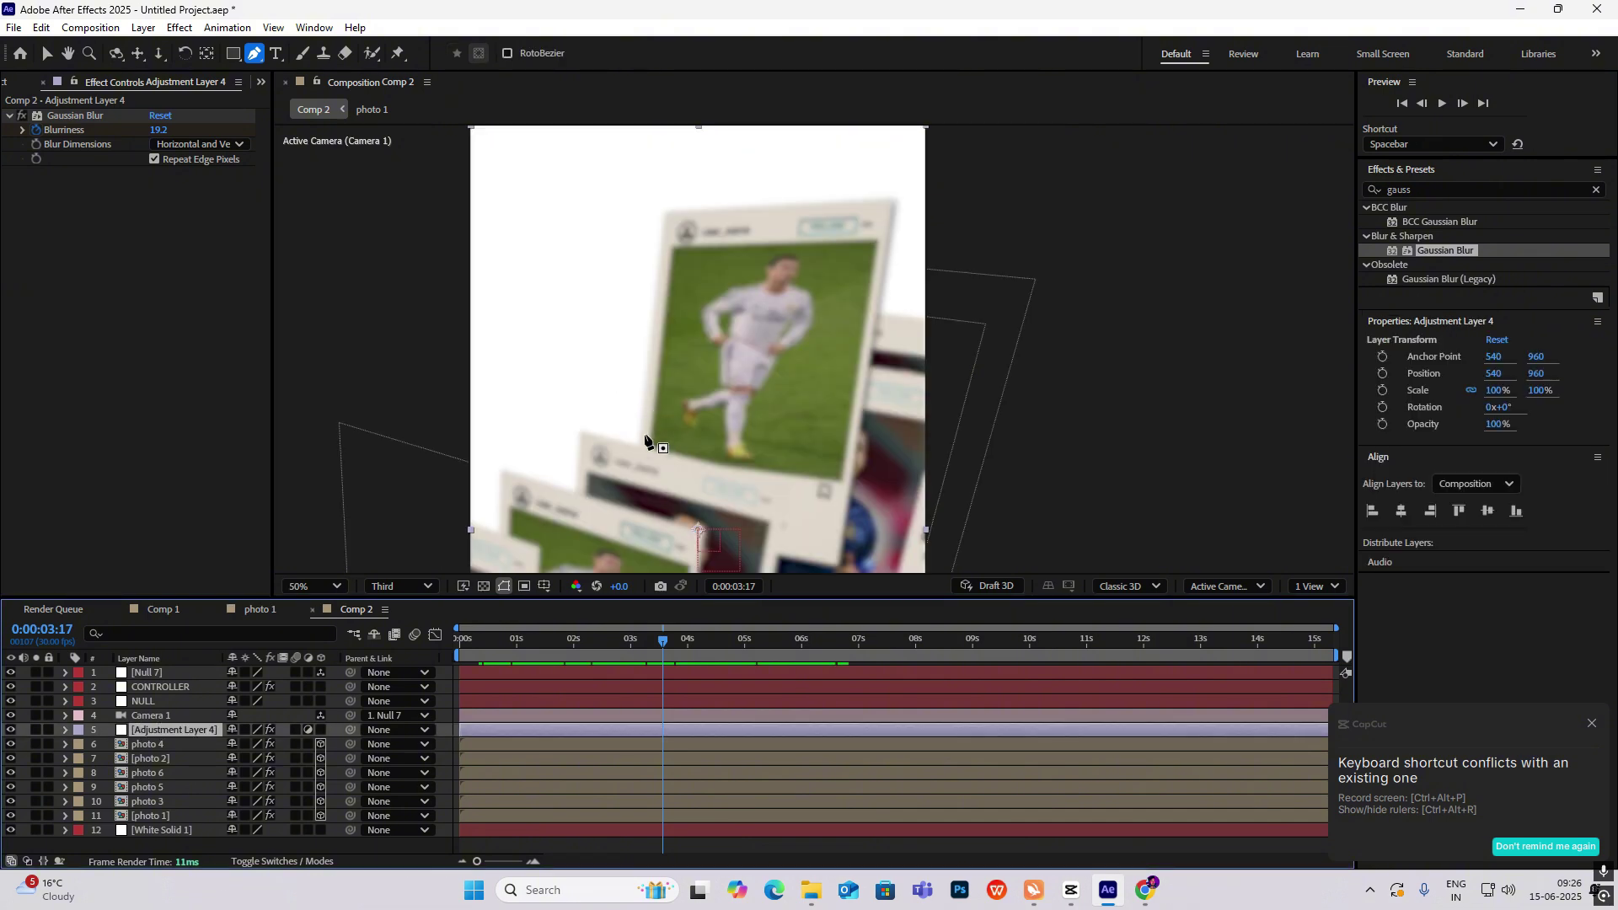
click(635, 437)
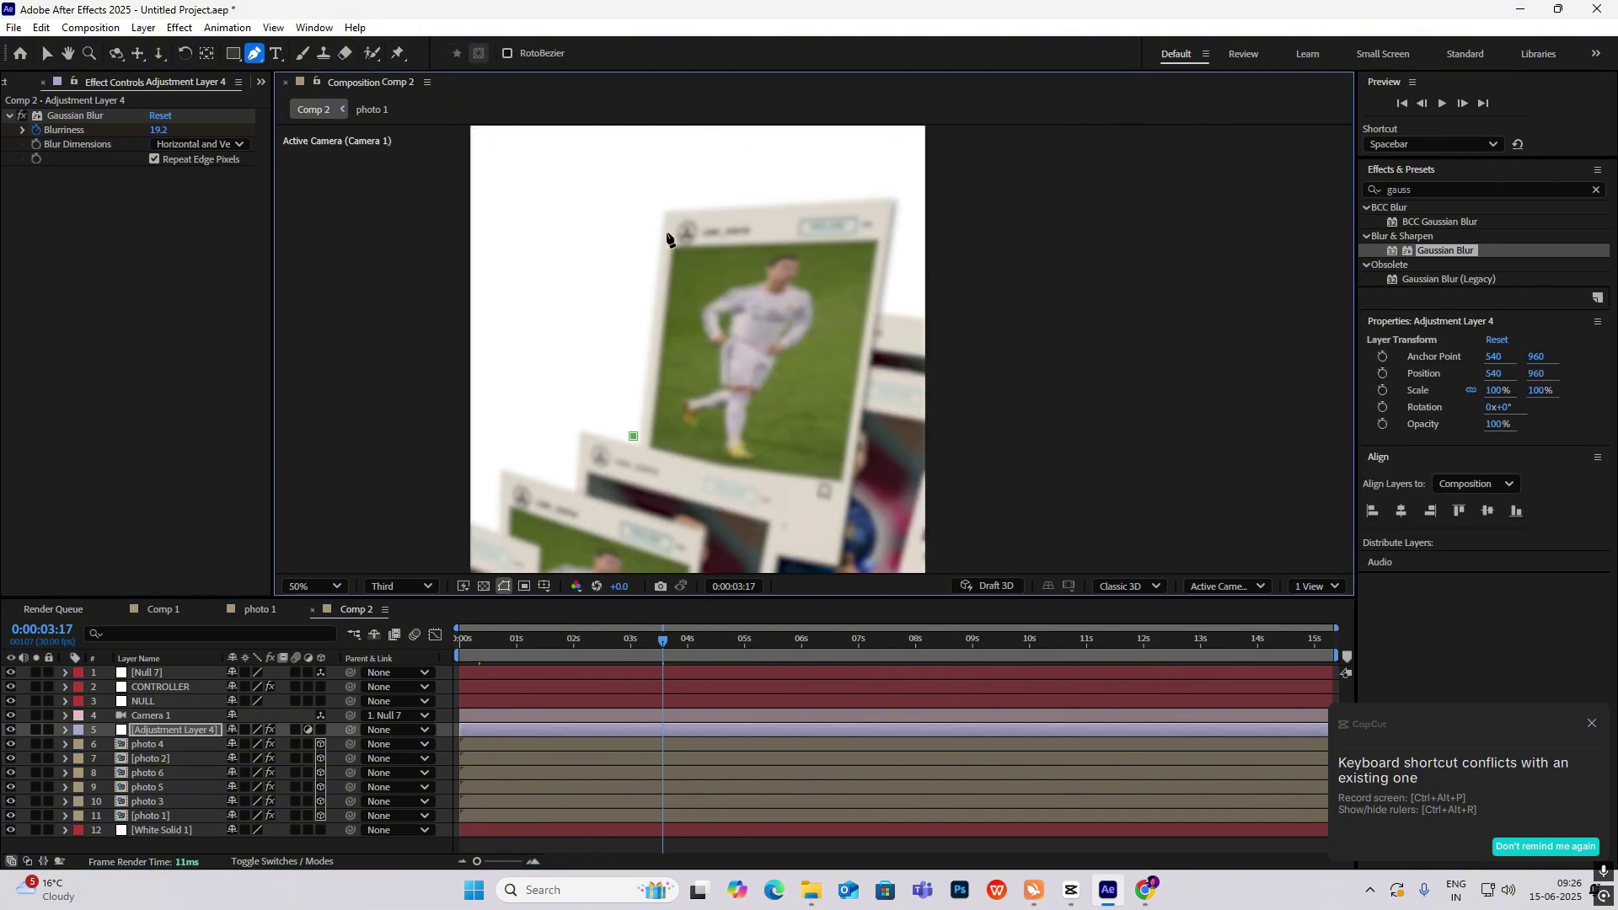
click(666, 208)
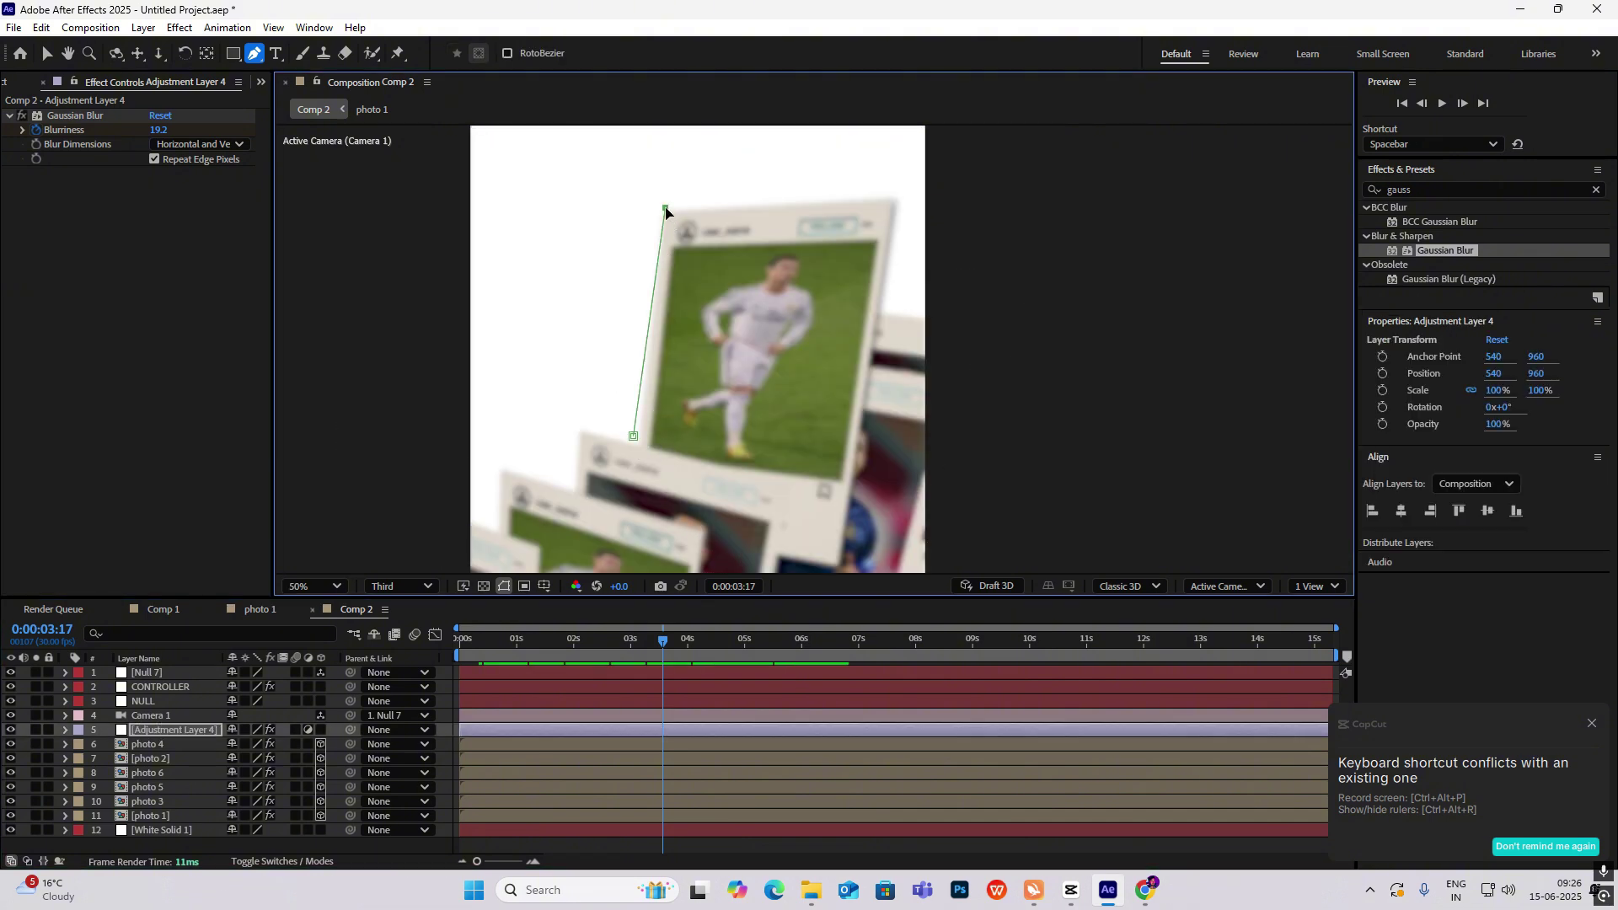
click(893, 198)
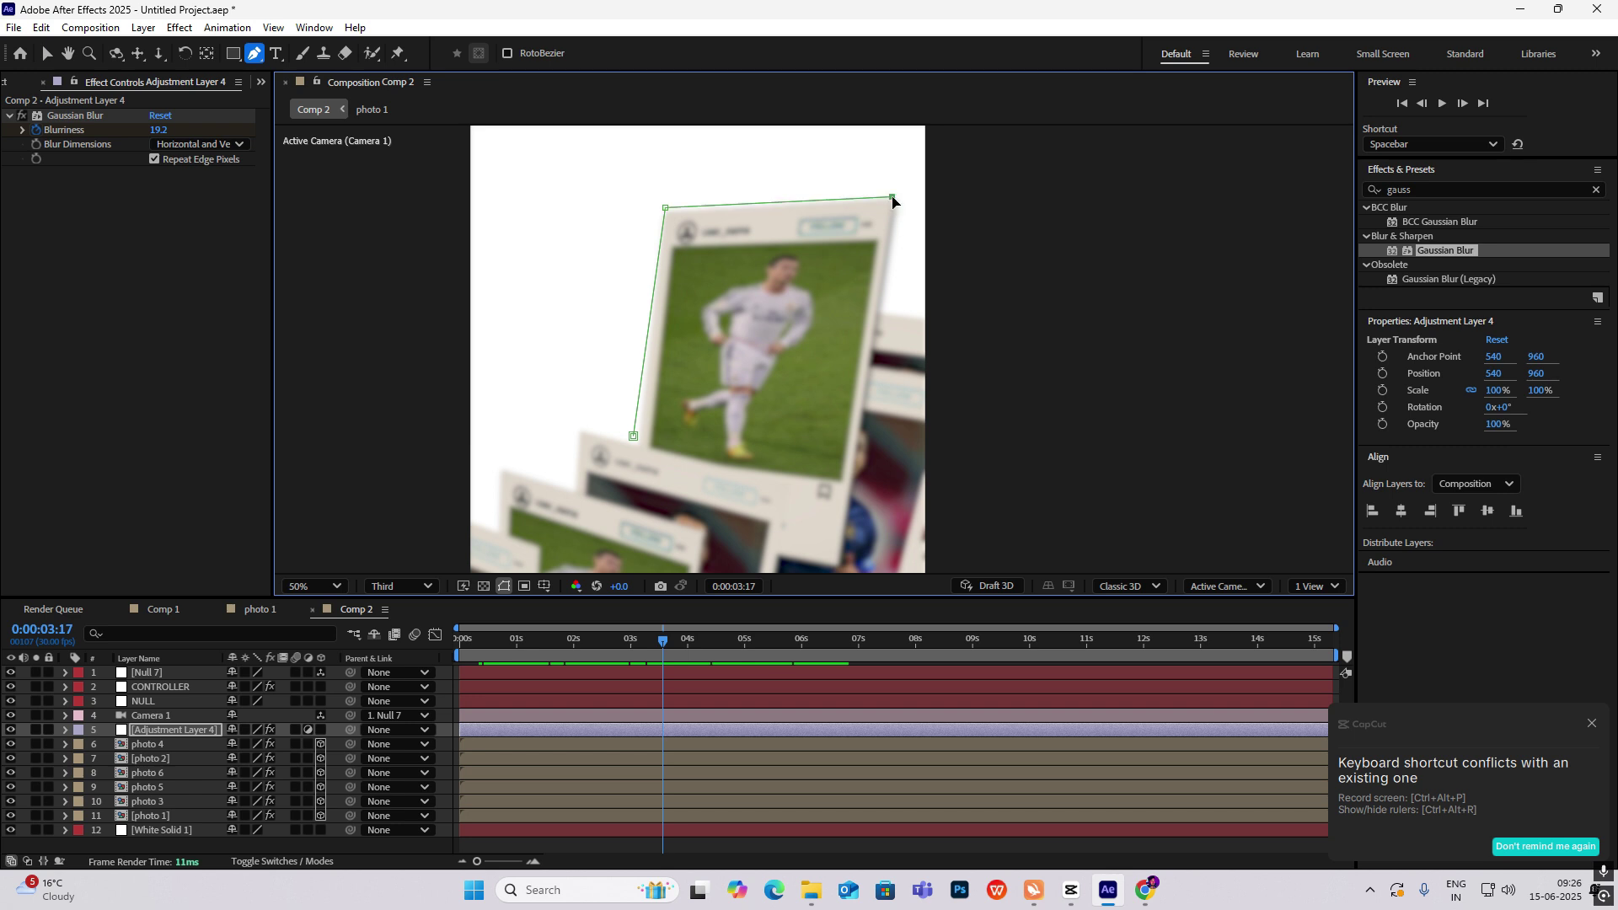
click(839, 572)
click(781, 486)
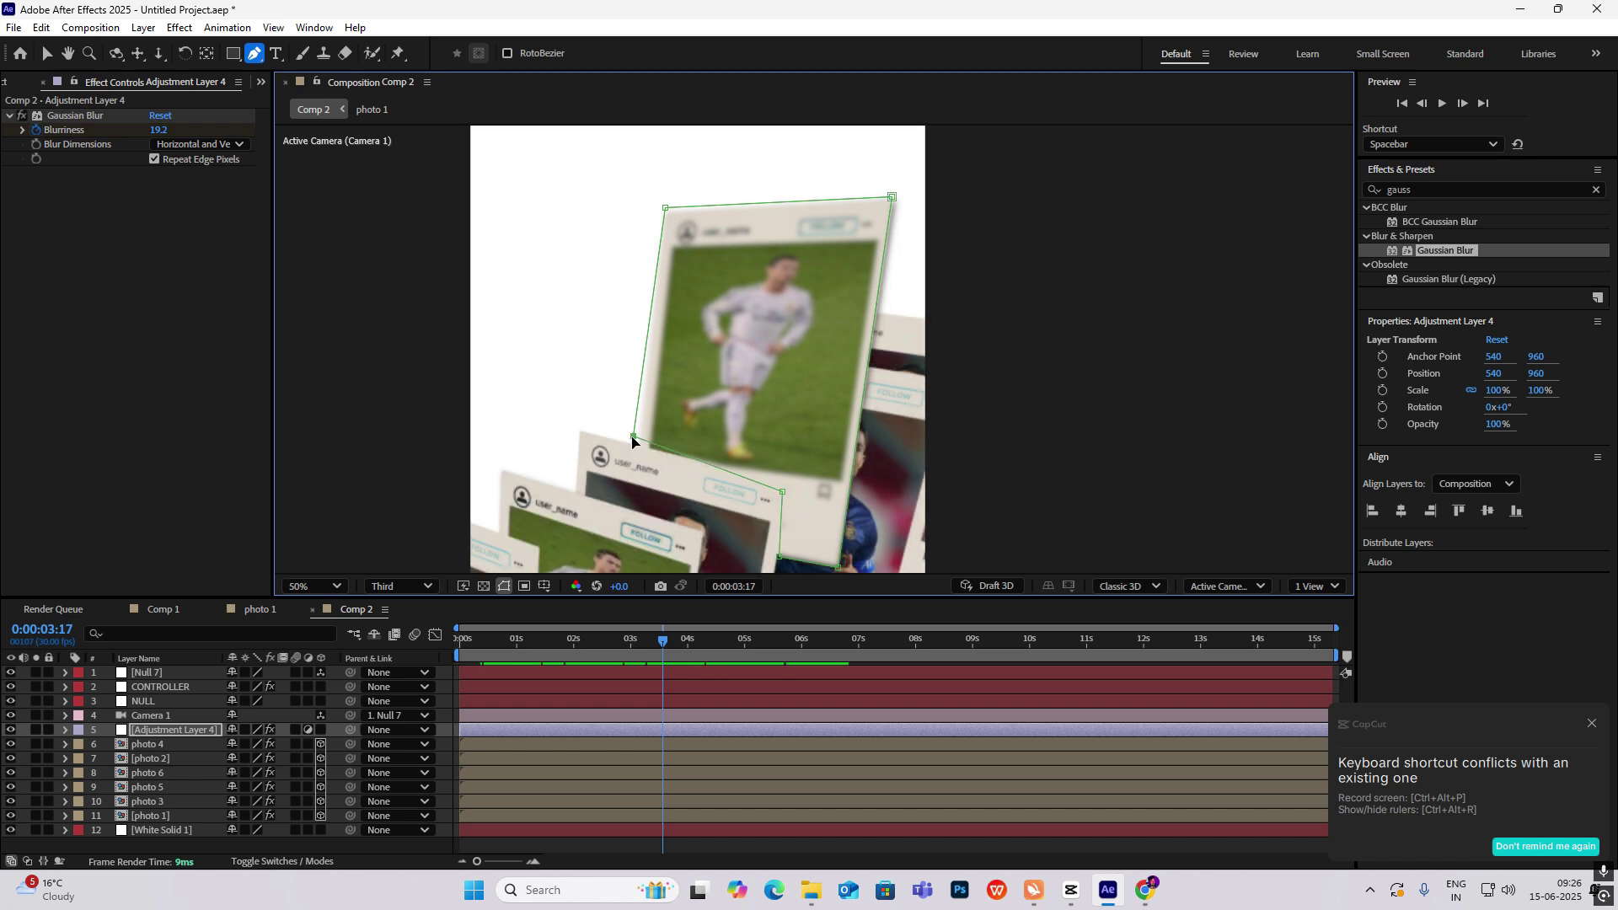
click(634, 436)
key(comma)
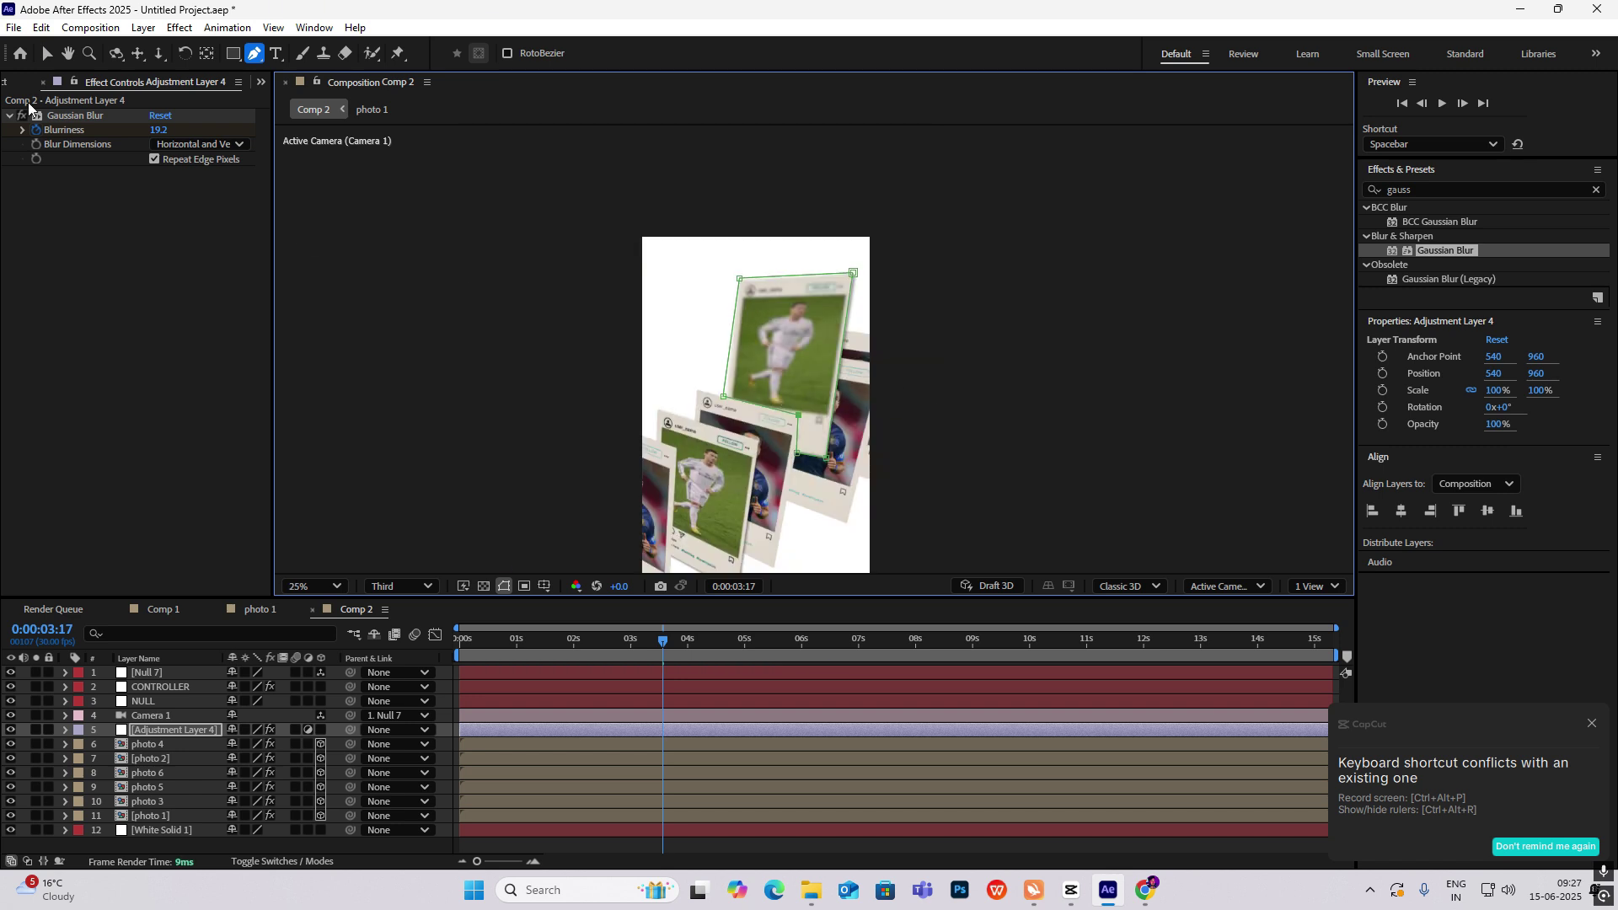
click(46, 53)
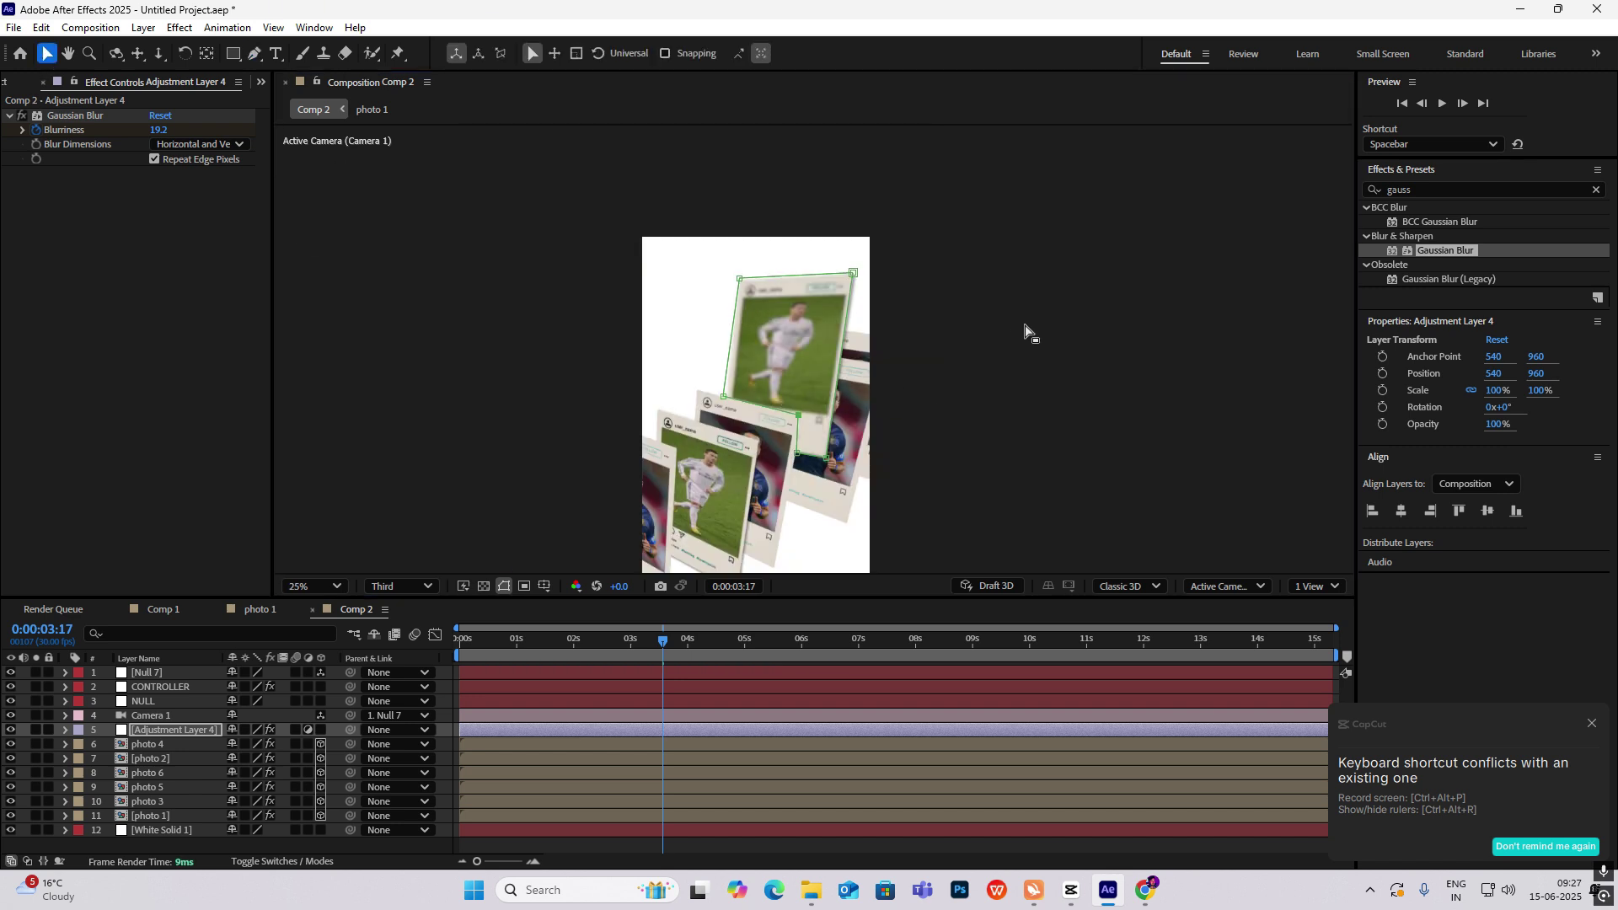
Step: Invert the adjustment layer's mask so the blur spares the raised card, then collapse and deselect the layer
click(65, 731)
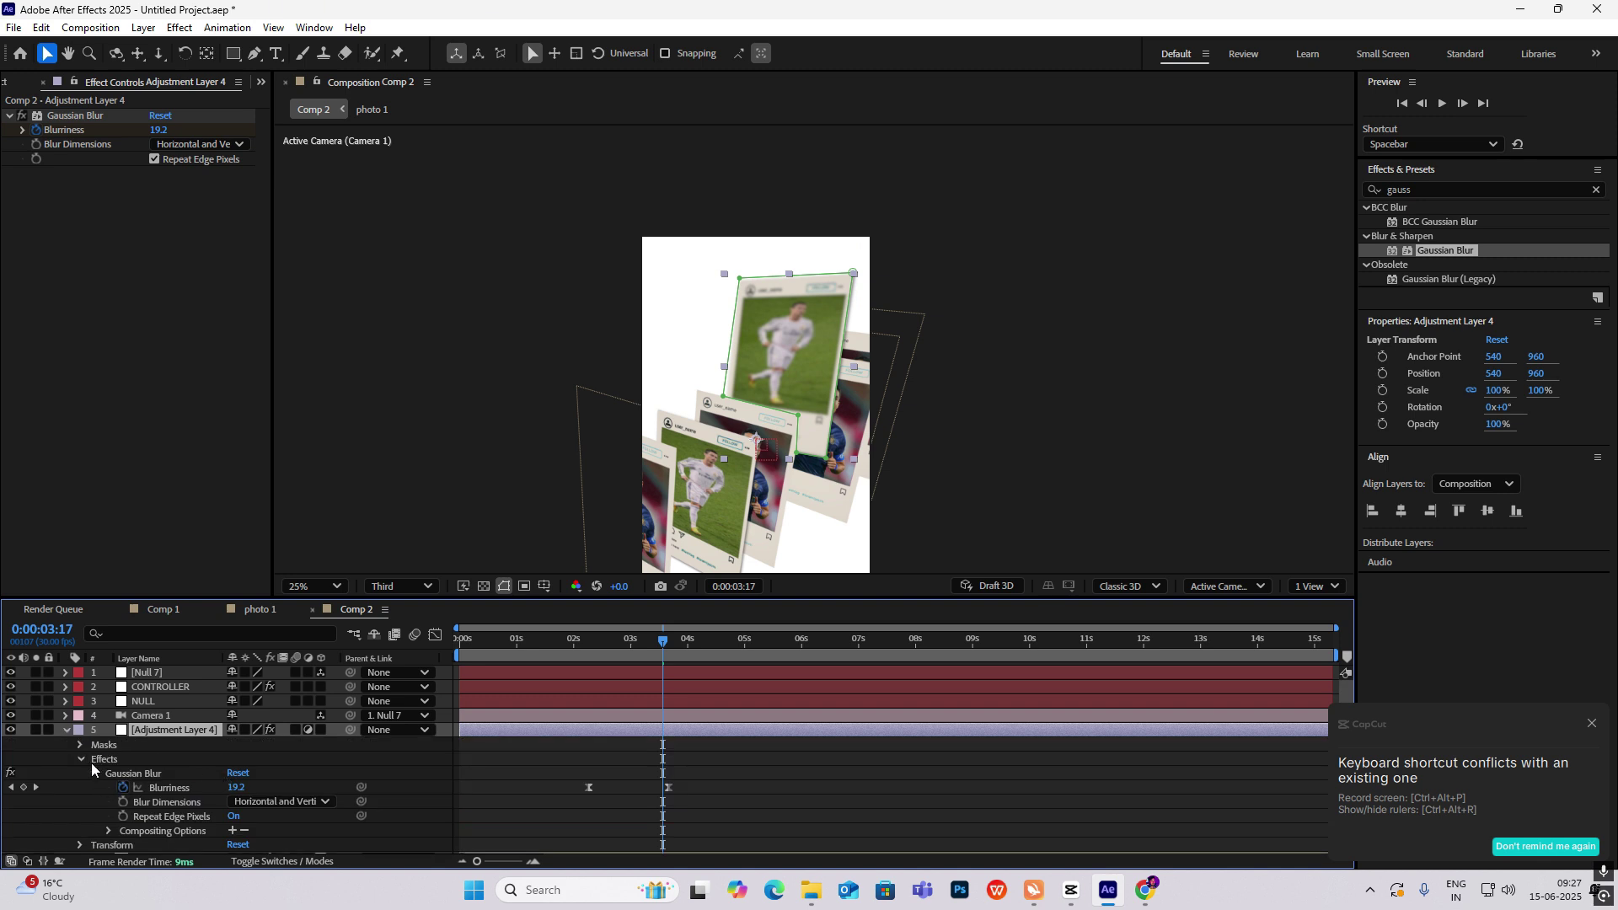
click(81, 742)
click(290, 760)
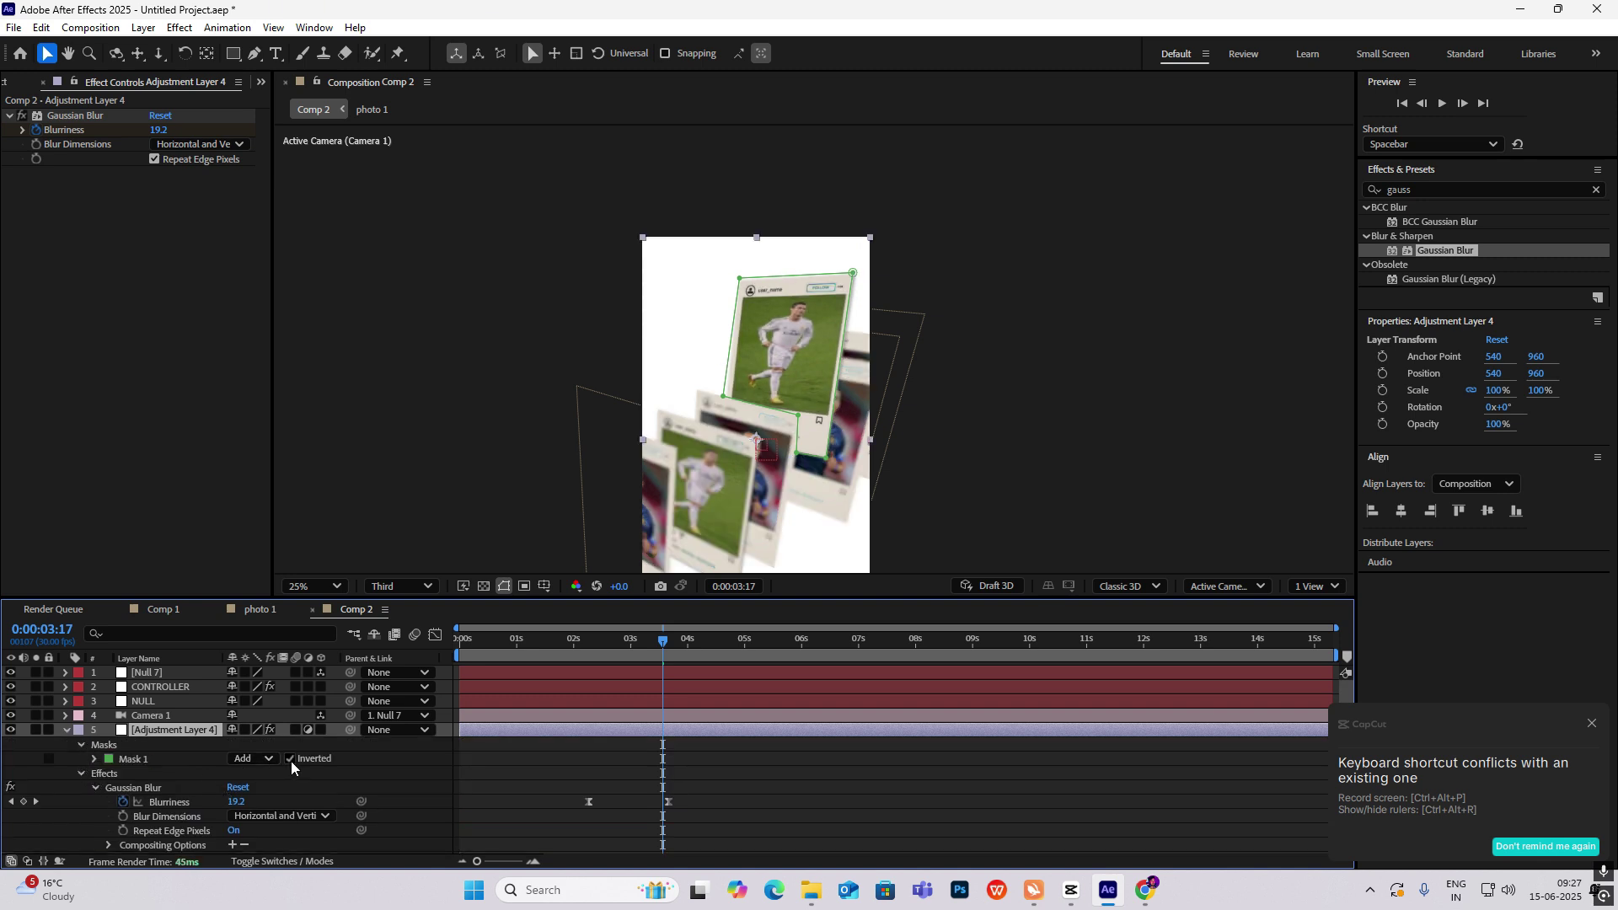
click(67, 730)
click(906, 490)
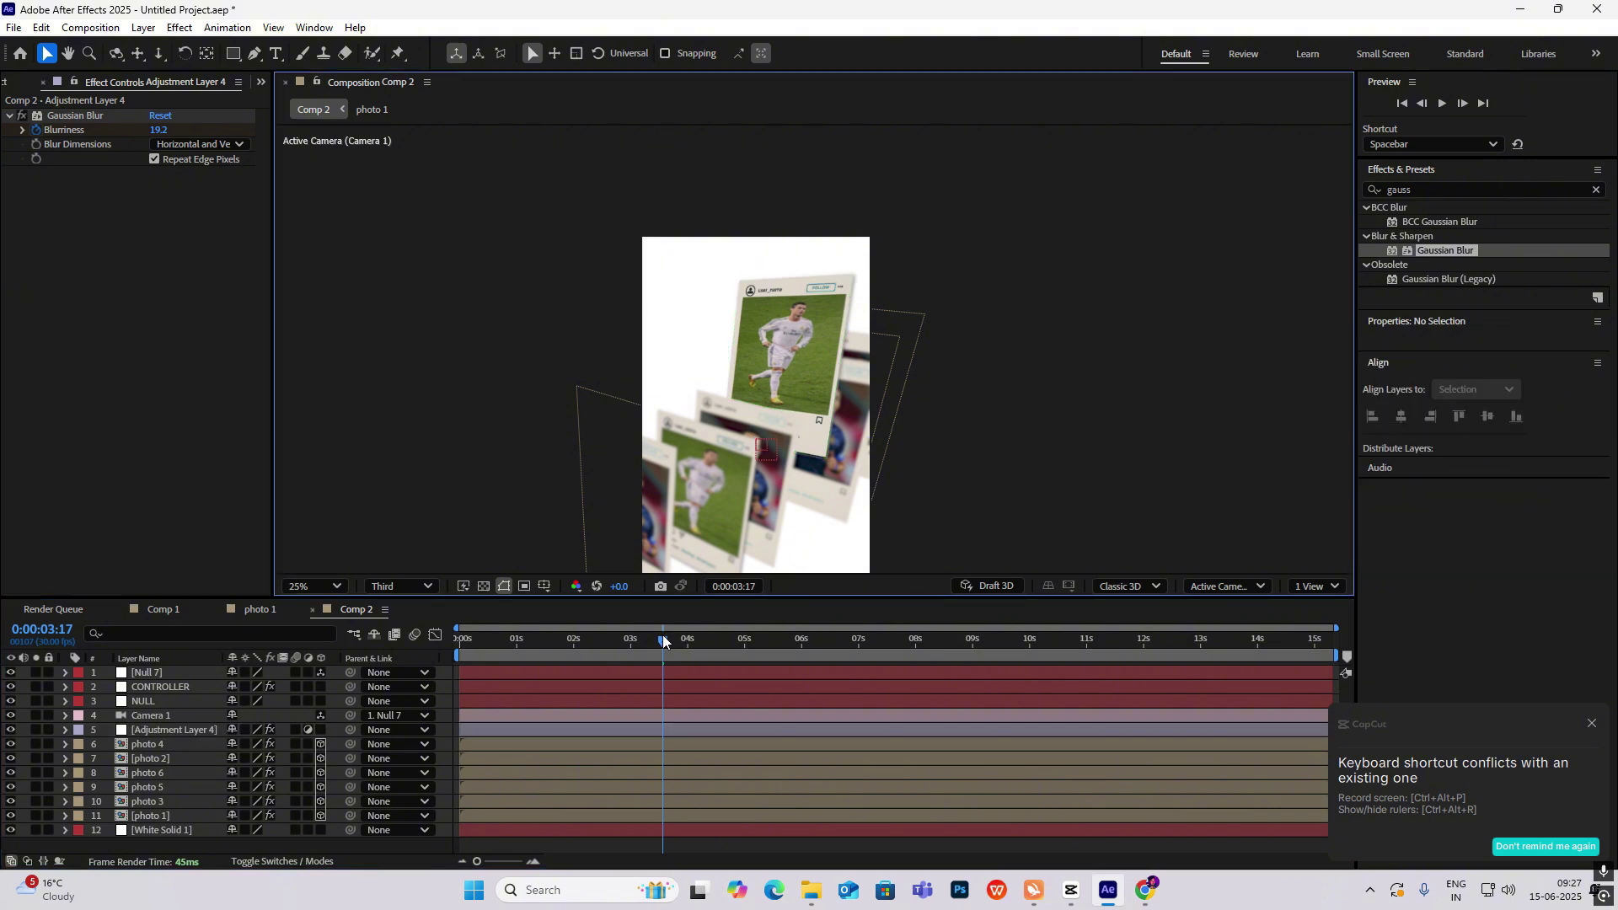
Step: Preview the masked blur from 0:00:01:24 and again from the start of the composition
drag(663, 642, 560, 656)
key(space)
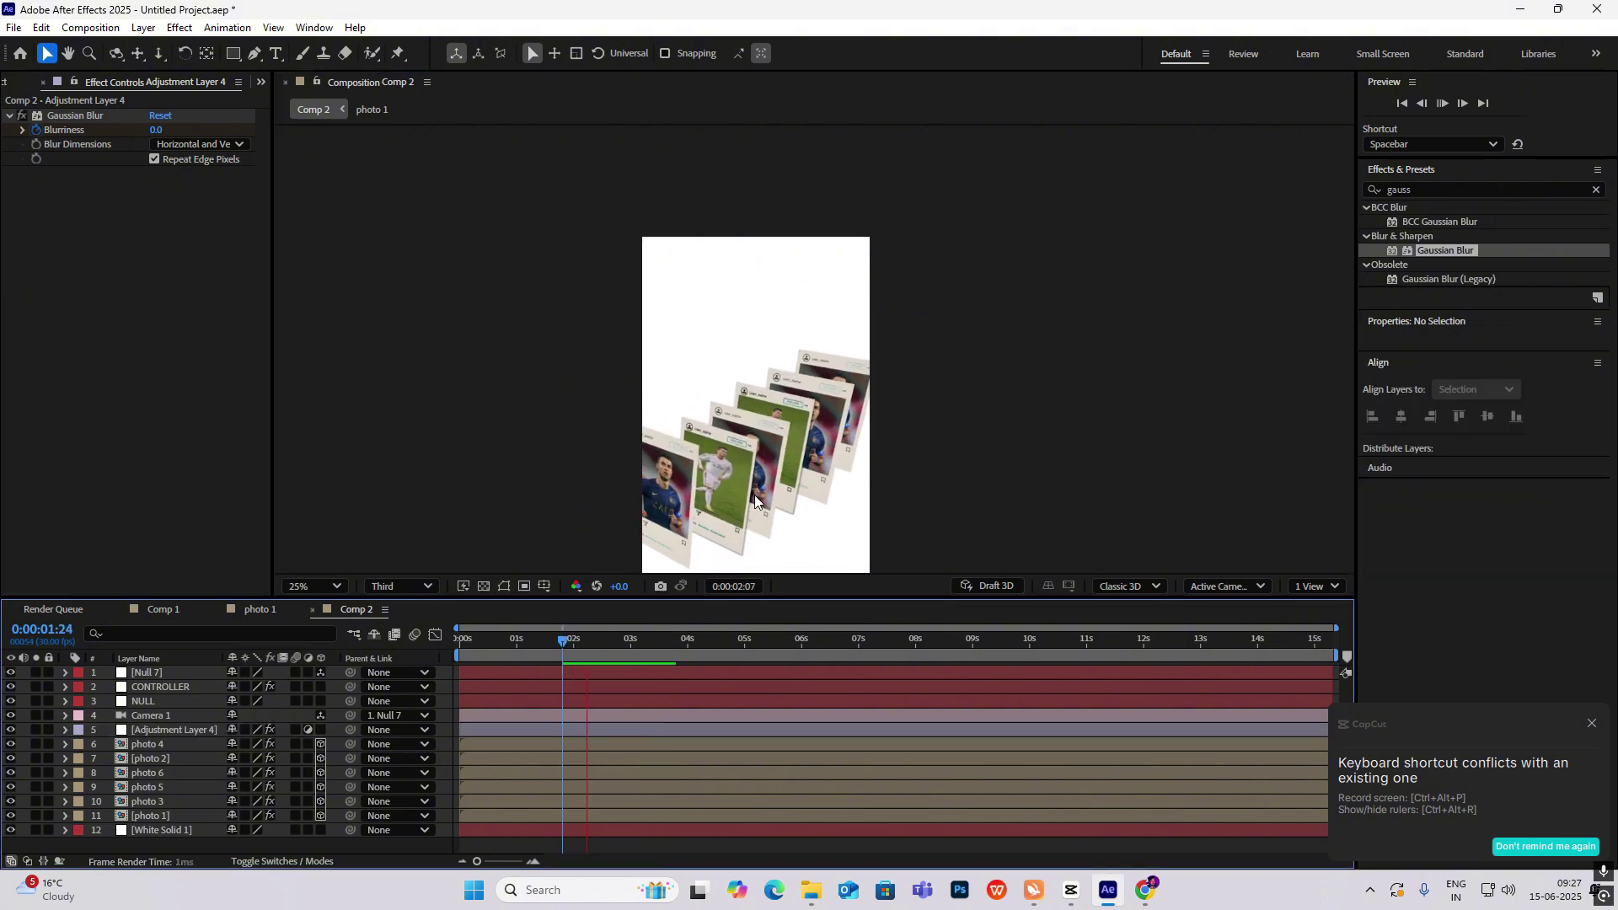
key(space)
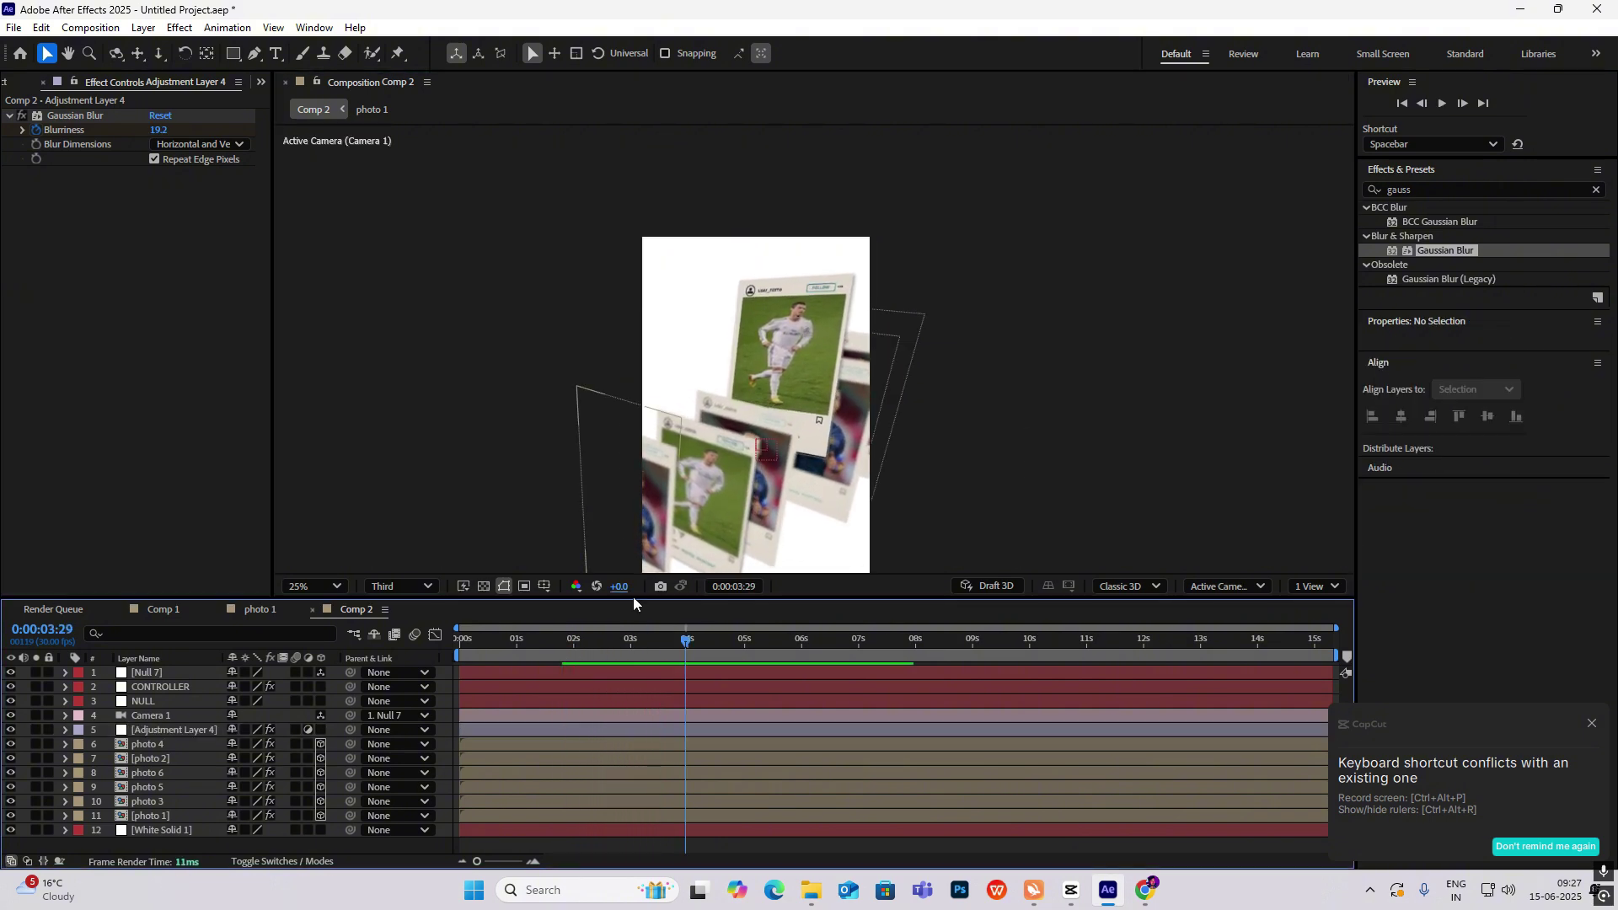
drag(756, 542, 775, 443)
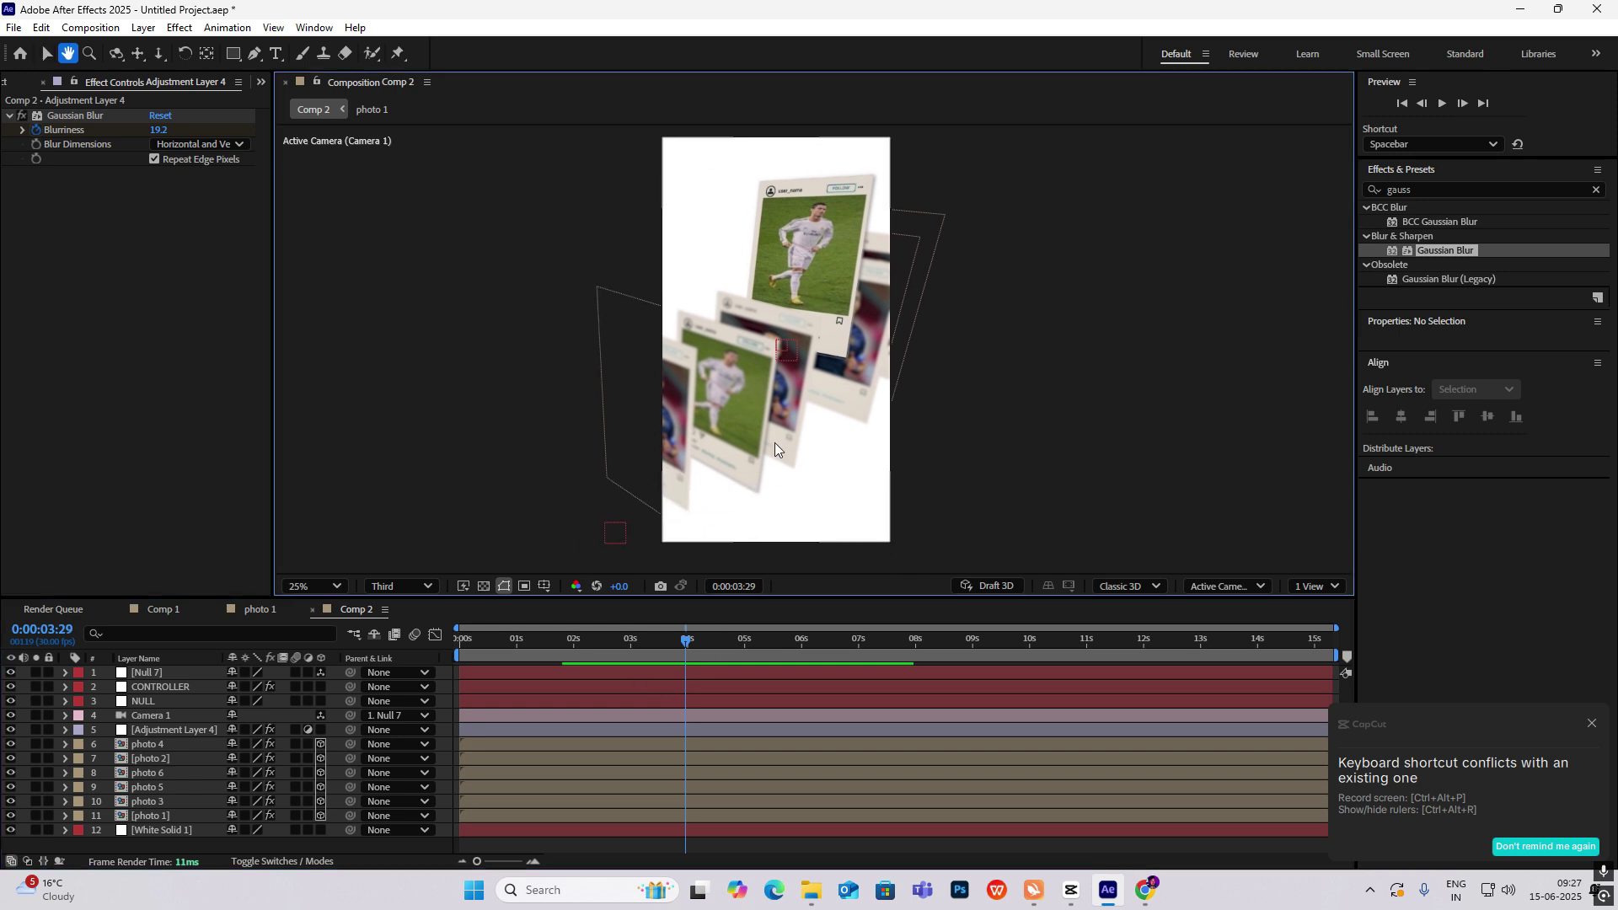
drag(687, 643, 294, 684)
key(space)
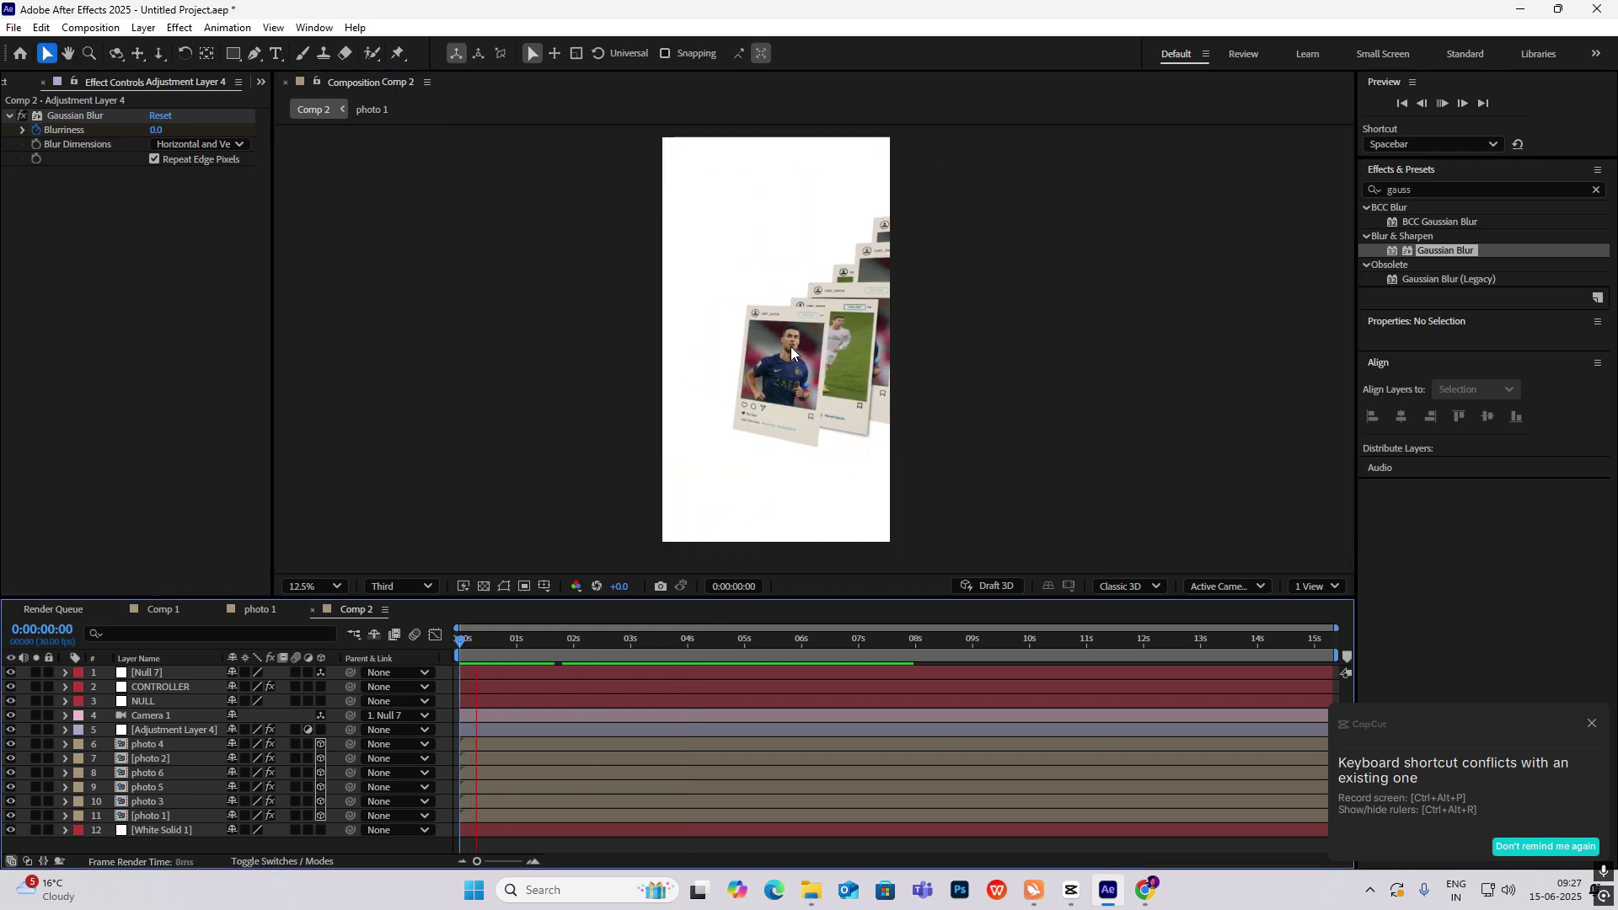
scroll(880, 362, down, 1)
key(space)
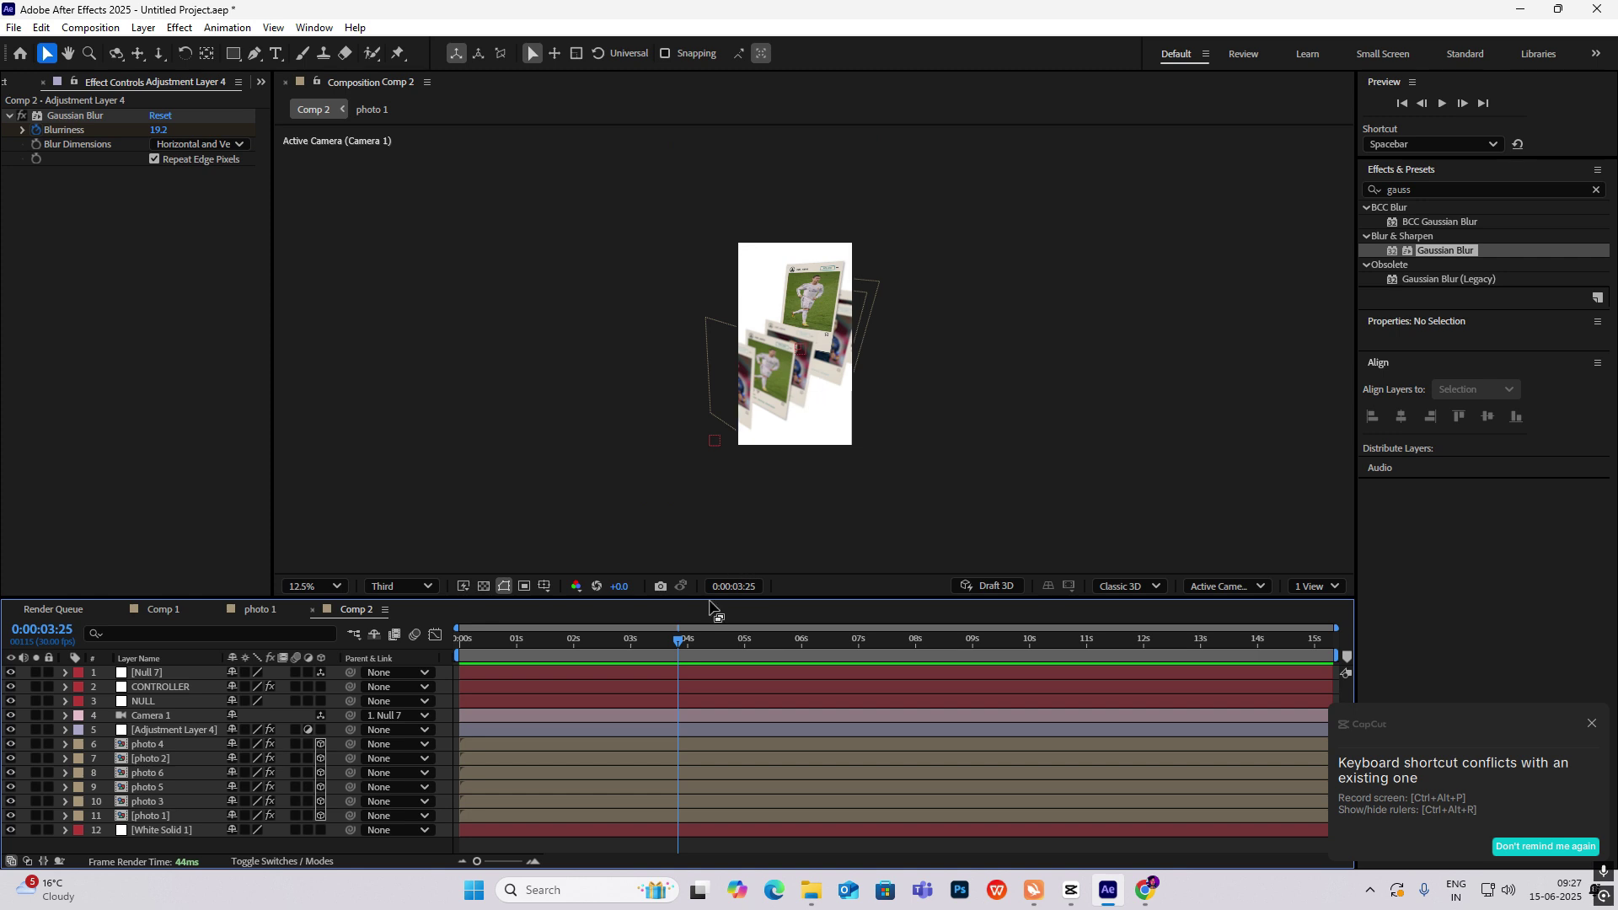
Step: Create a new adjustment layer above all other layers in Comp 2
drag(676, 649, 513, 685)
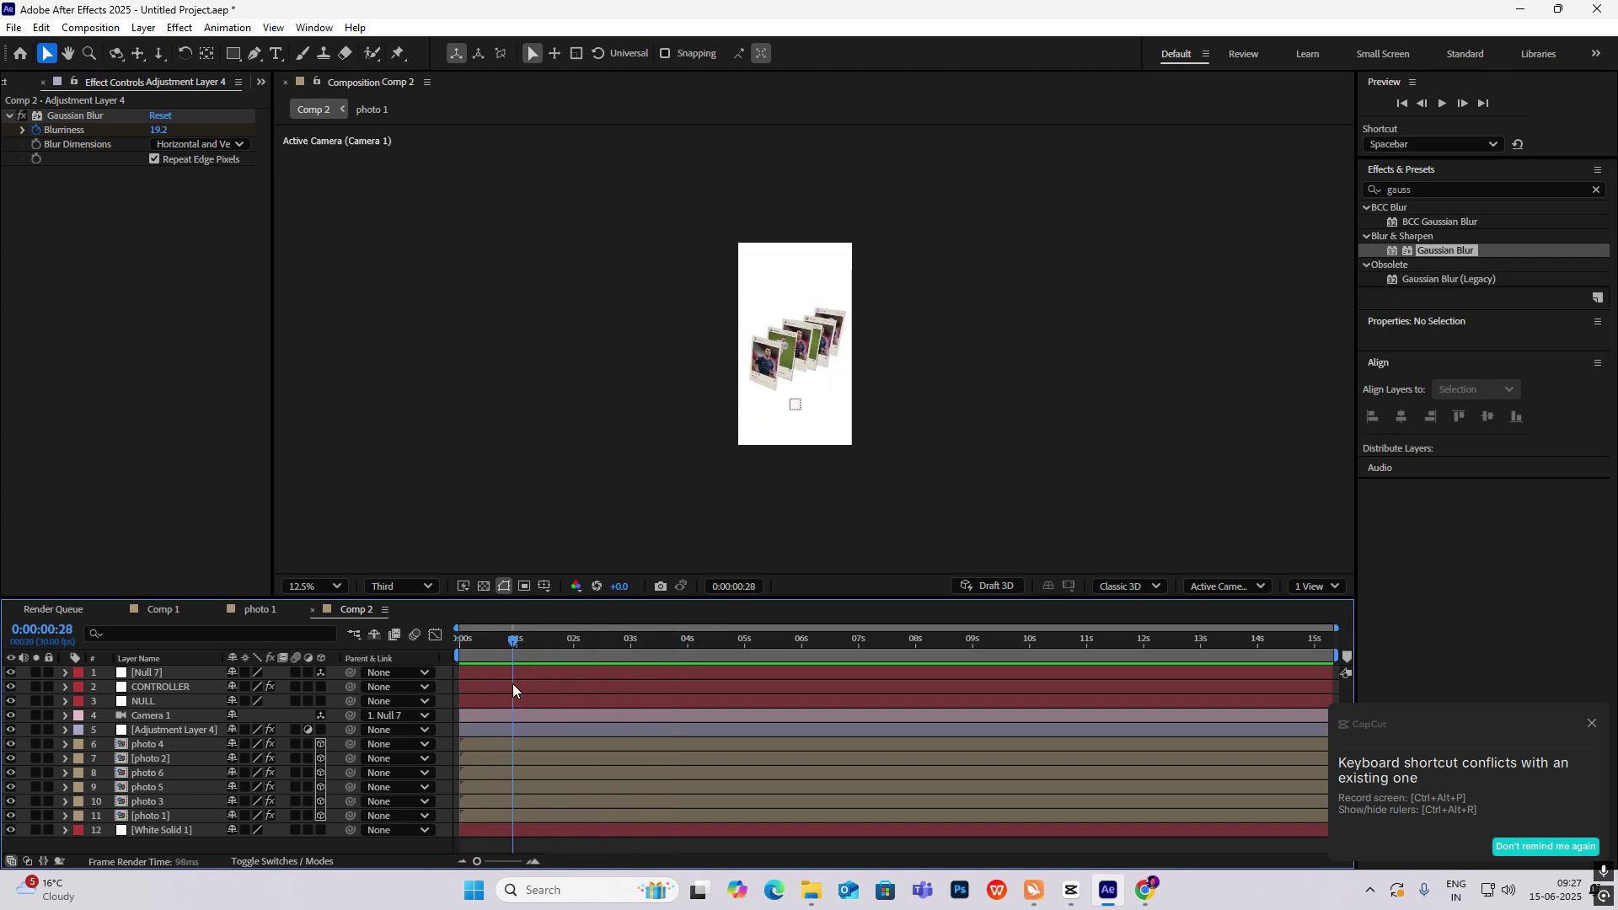
right_click(1044, 366)
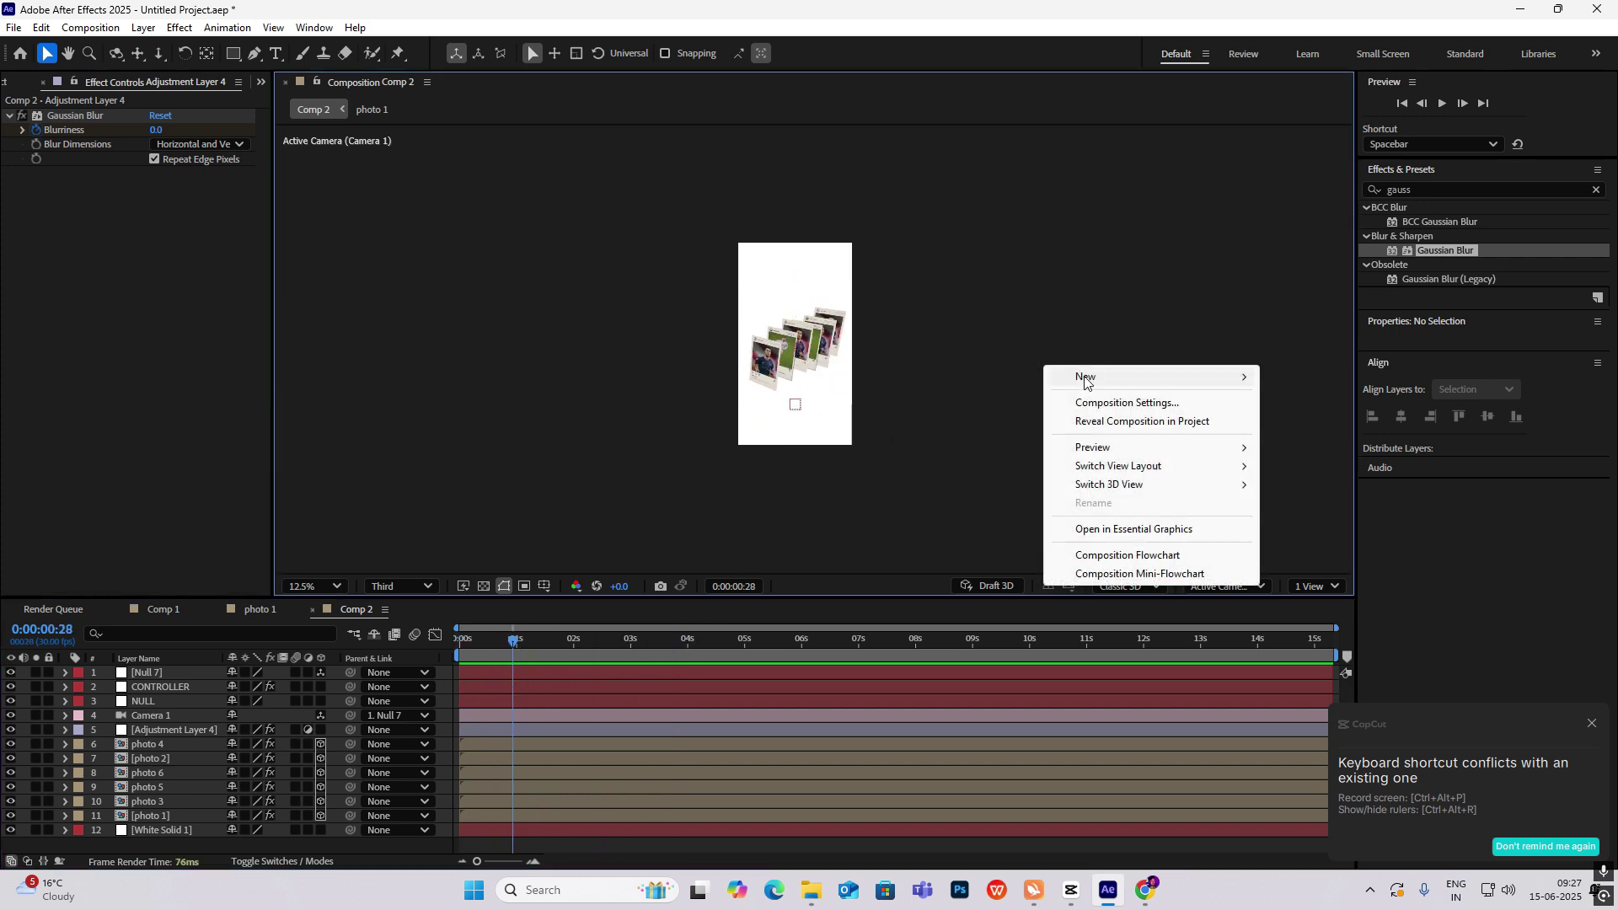
mouse_move(1088, 377)
click(1315, 514)
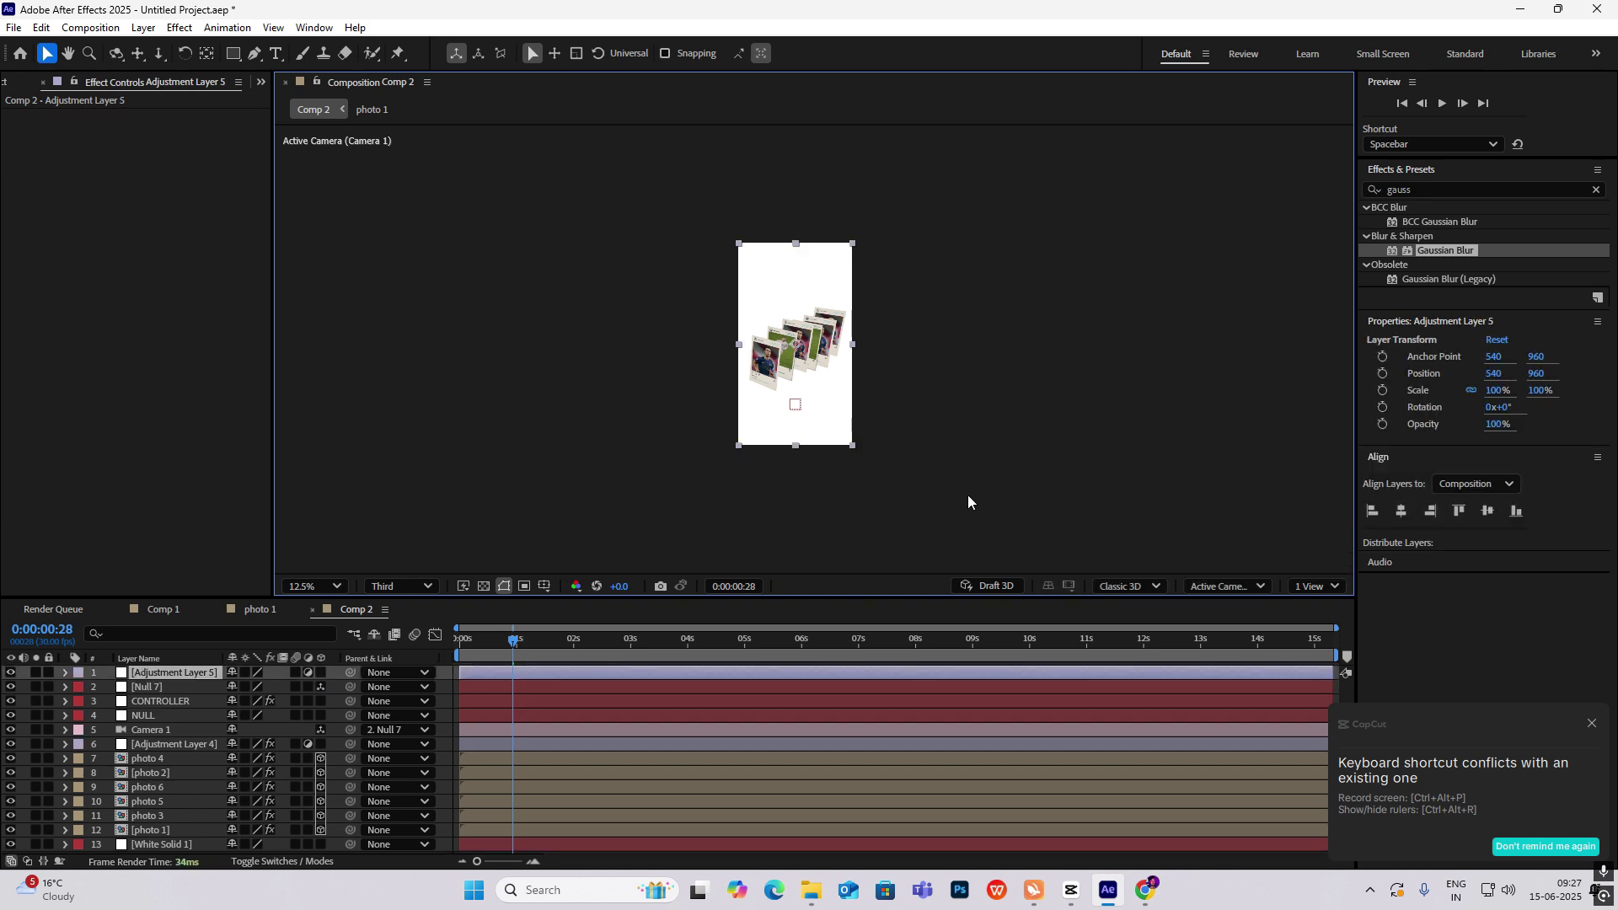
Step: Apply Posterize Time to the new adjustment layer and set its Frame Rate to 12
drag(1463, 190, 1296, 176)
text(poster)
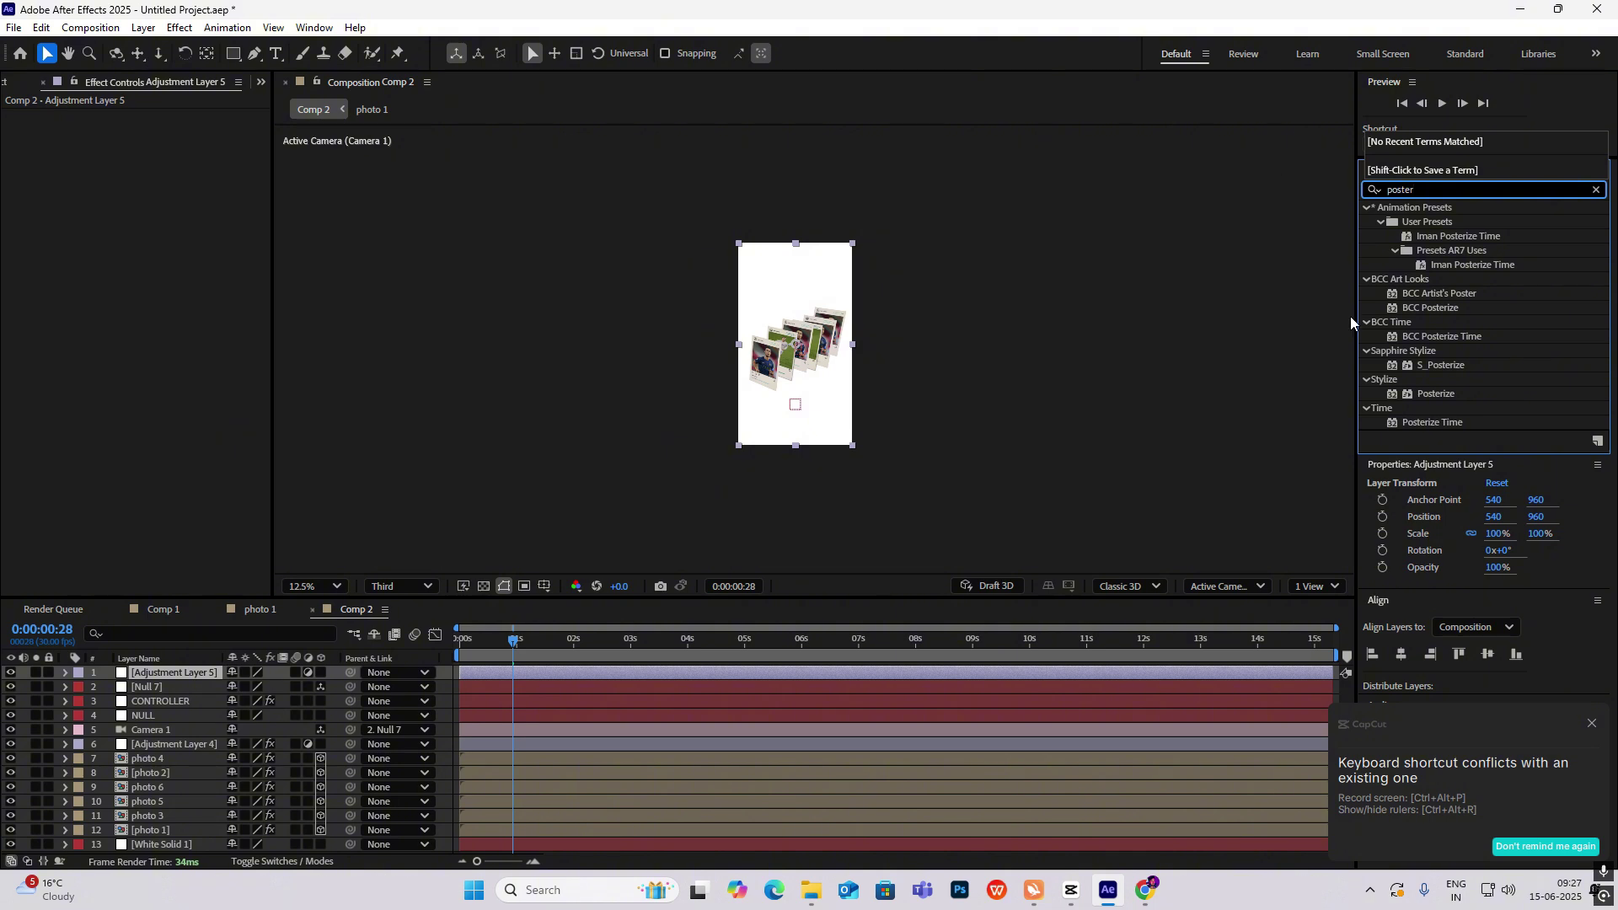
drag(1429, 422, 177, 672)
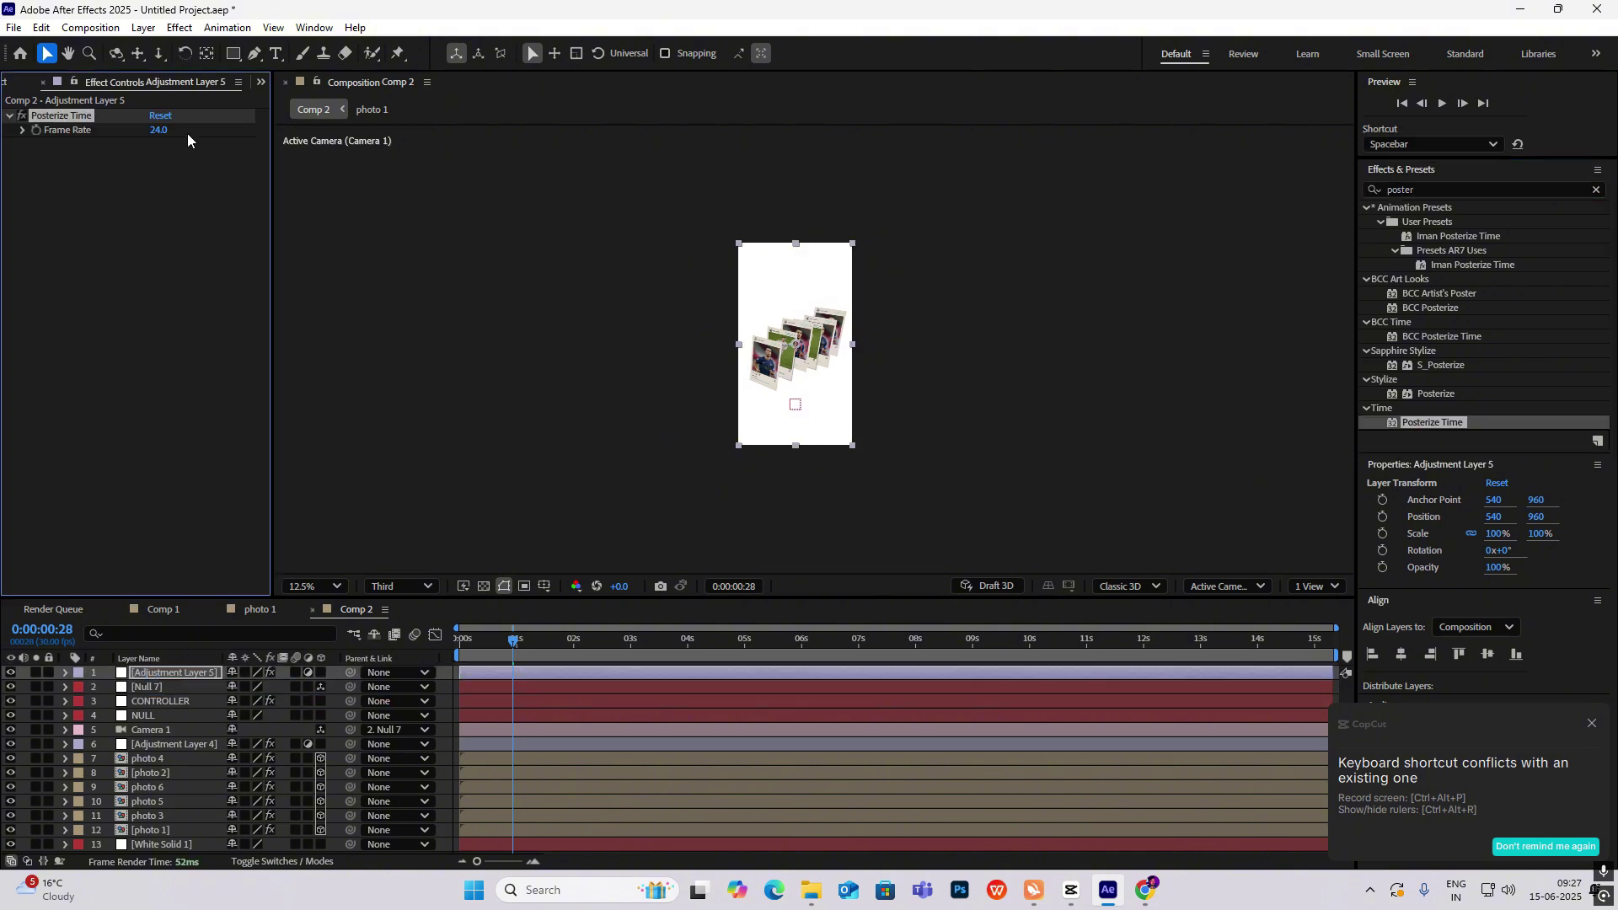
click(159, 130)
text(12)
key(Return)
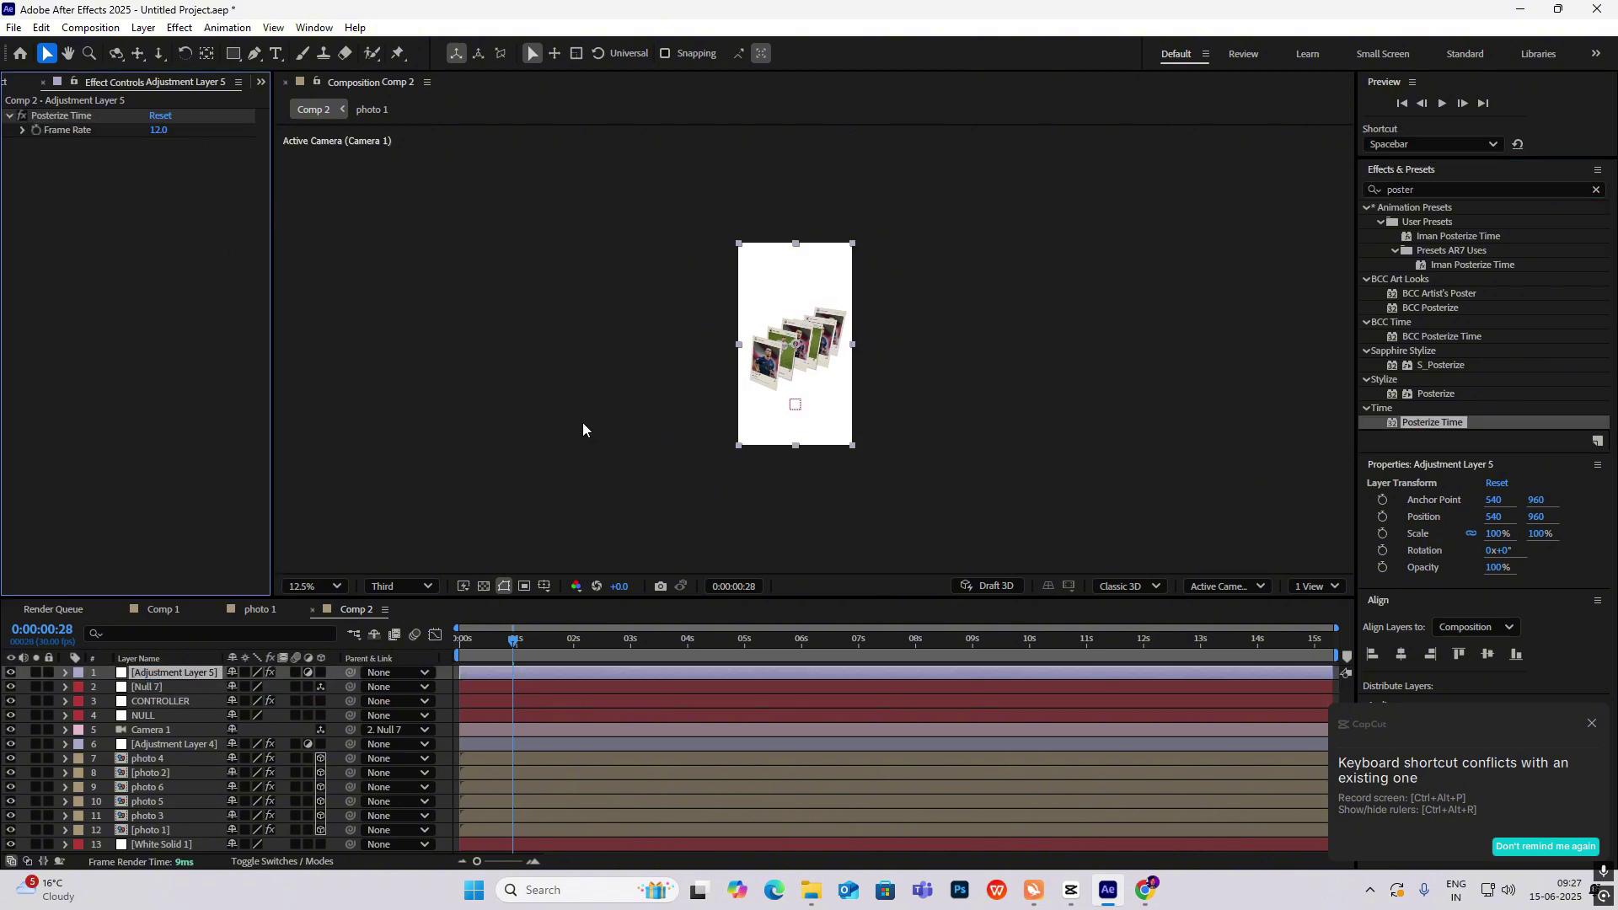
Step: Preview the posterized motion, end the work area at 0:00:03:24, and replay it from the start
key(space)
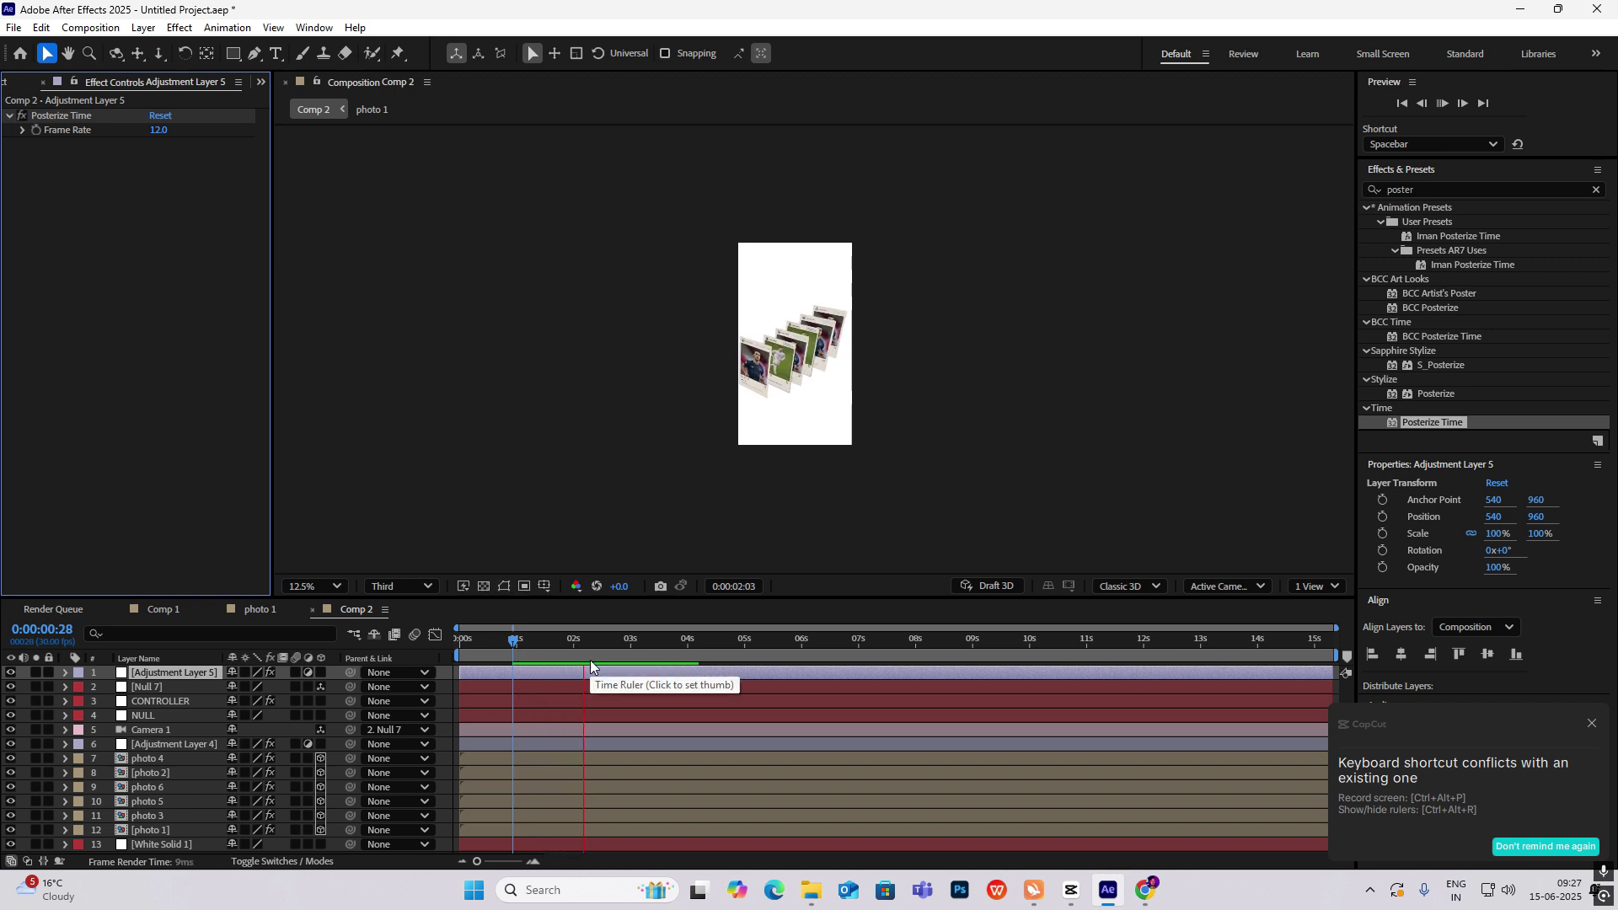
key(space)
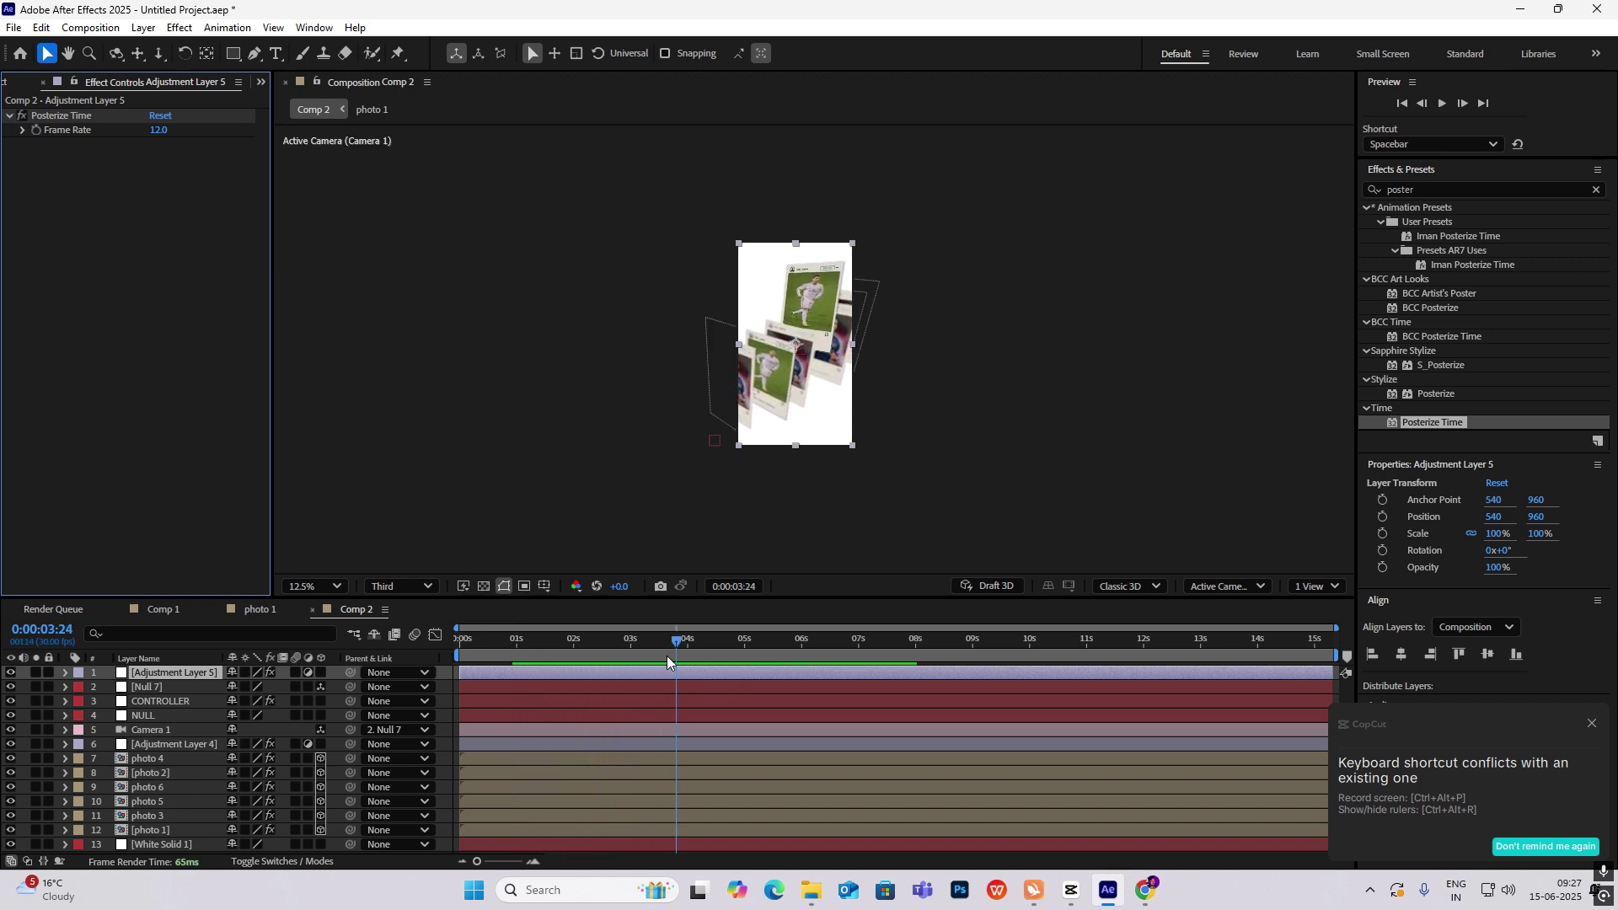
key(n)
click(290, 649)
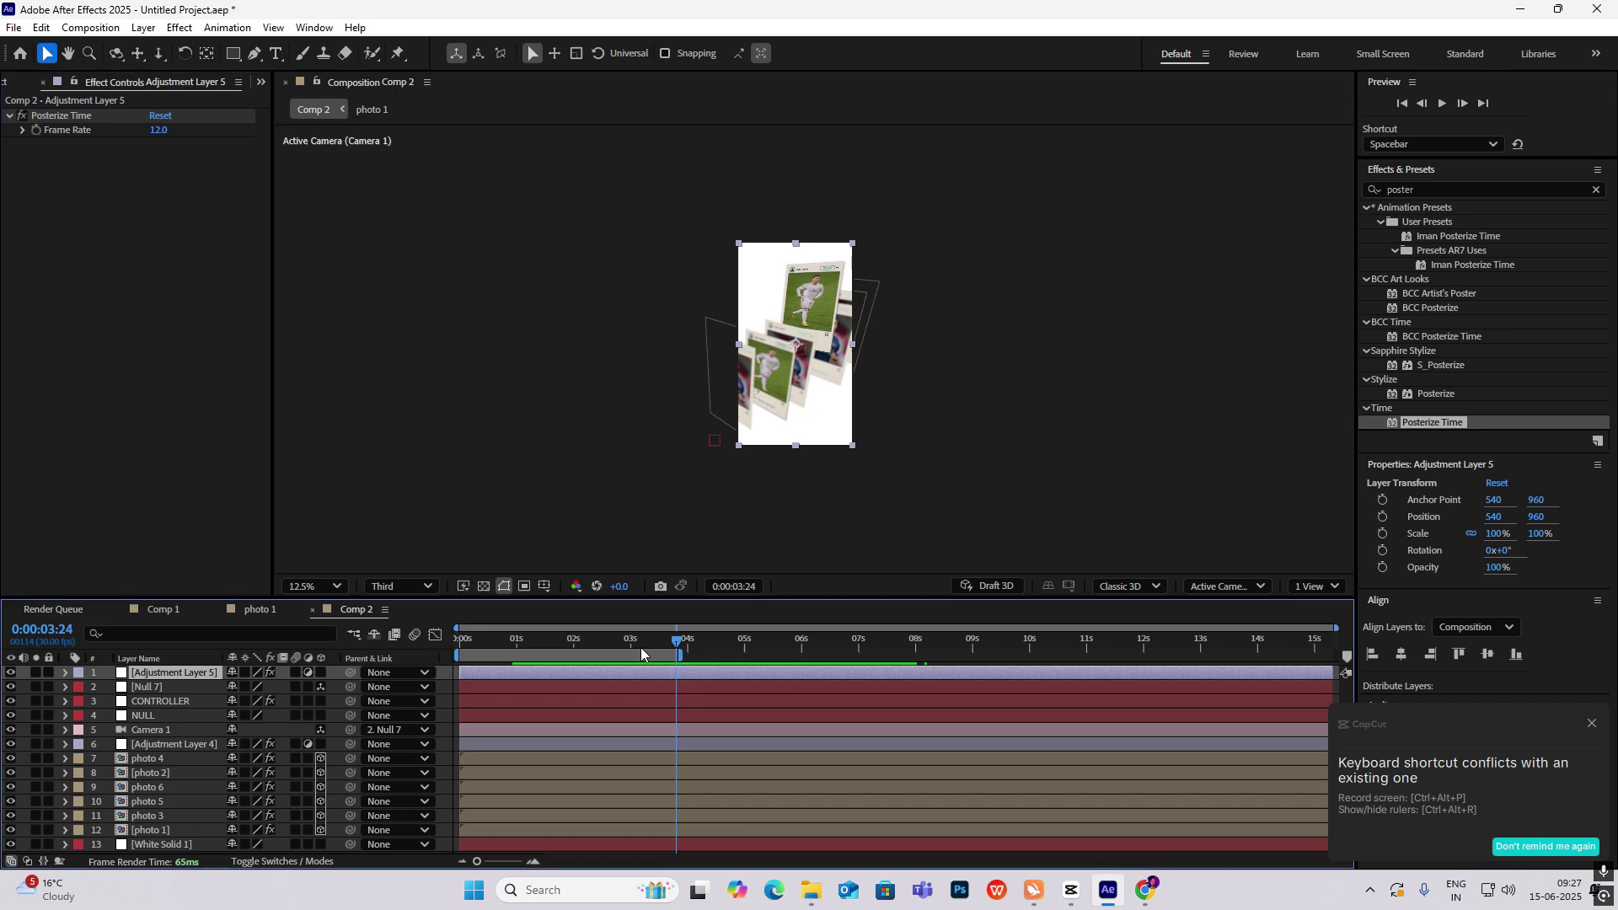
key(space)
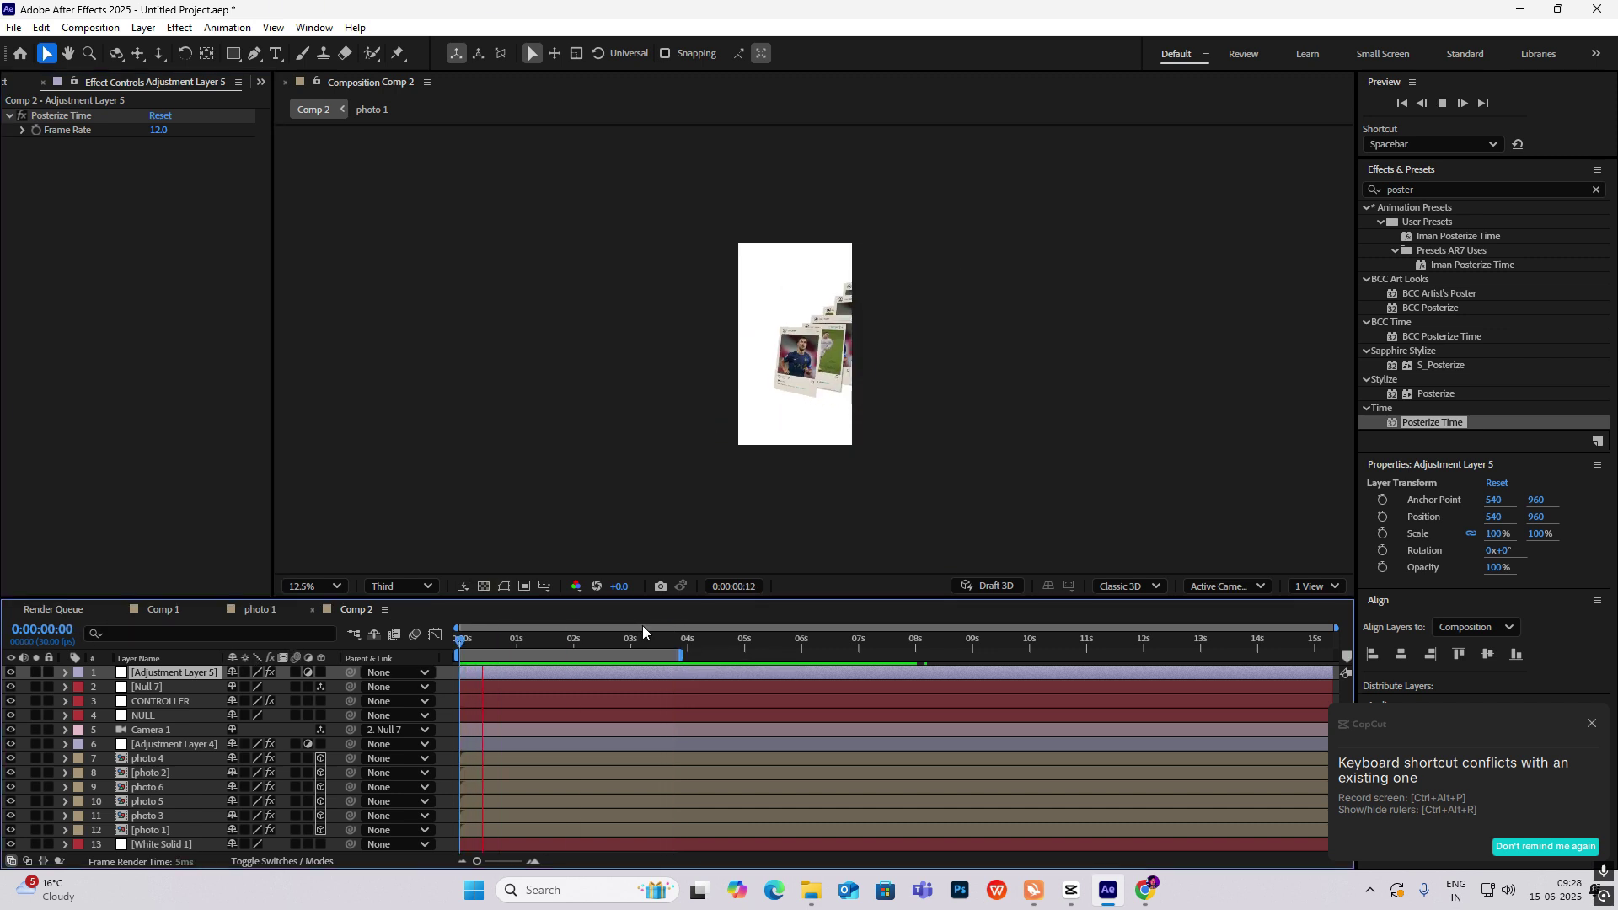
Step: Add CC Vignette to the top adjustment layer and preview the darkened edges
click(1533, 192)
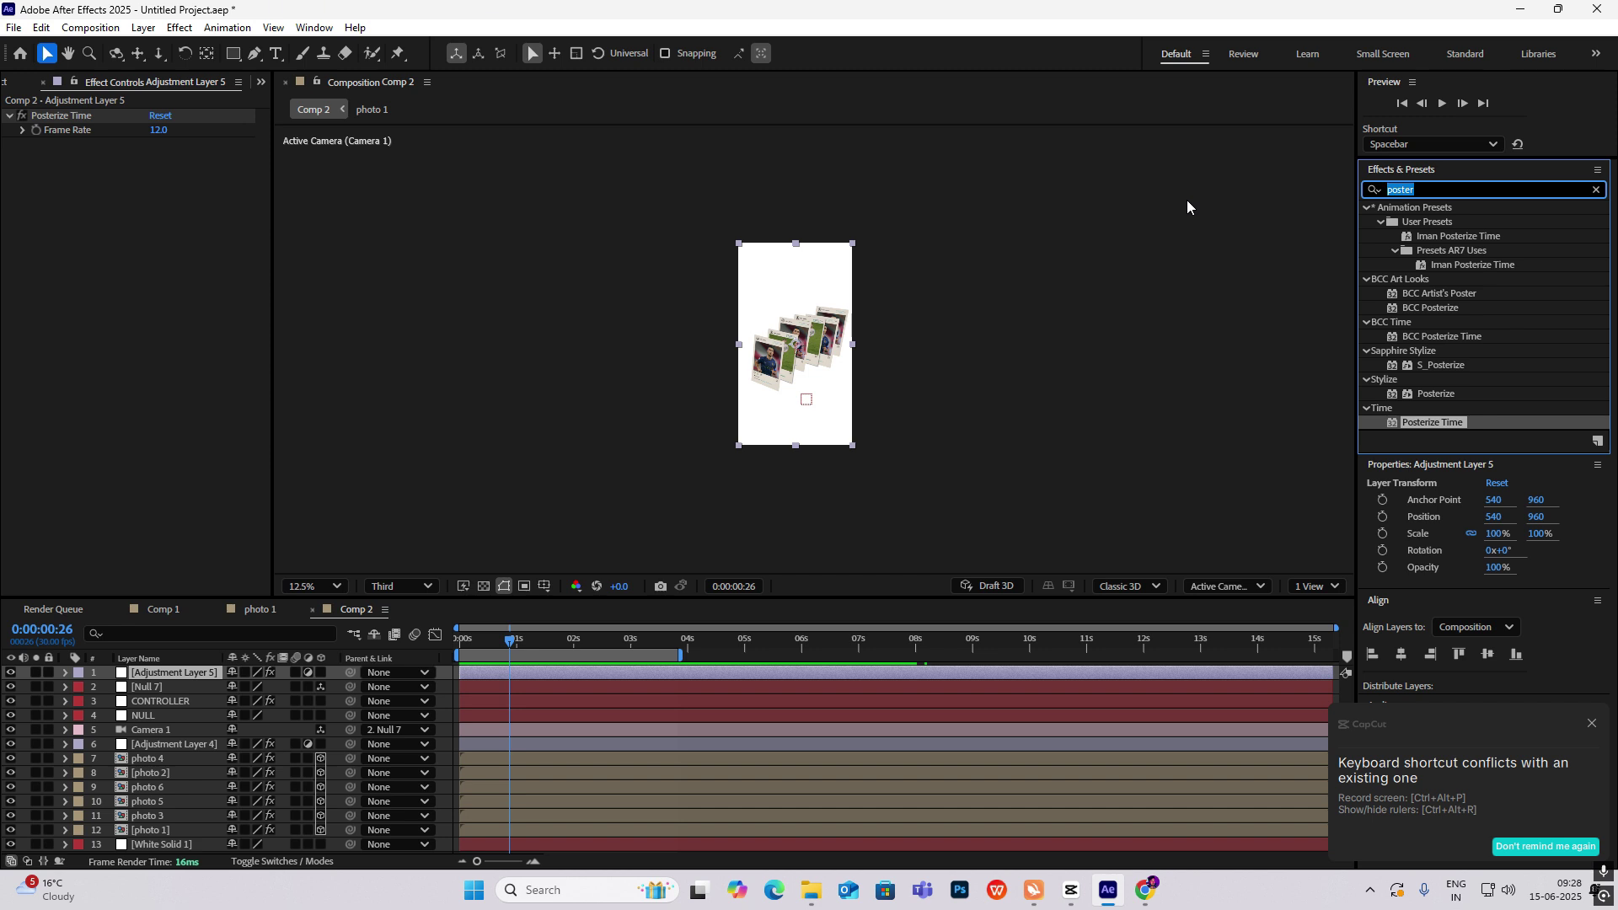
text(vignet)
drag(1427, 394, 194, 681)
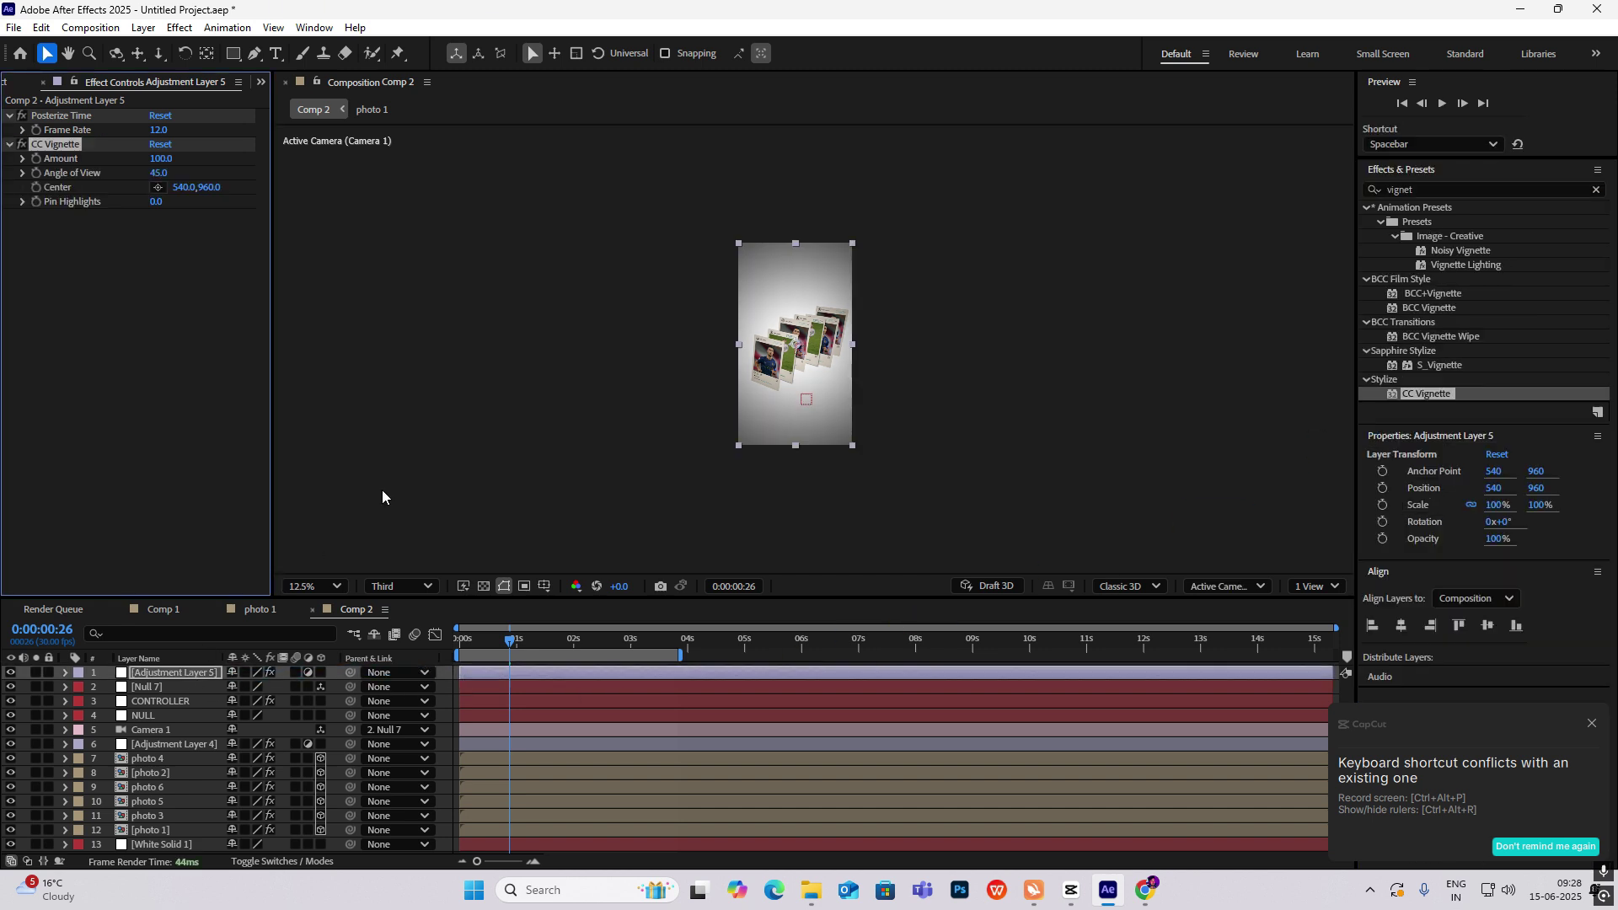
key(space)
Step: Add the project's cursor image, pngimg.com - cursor_PNG78 (1).png, as the top layer of Comp 2
click(10, 85)
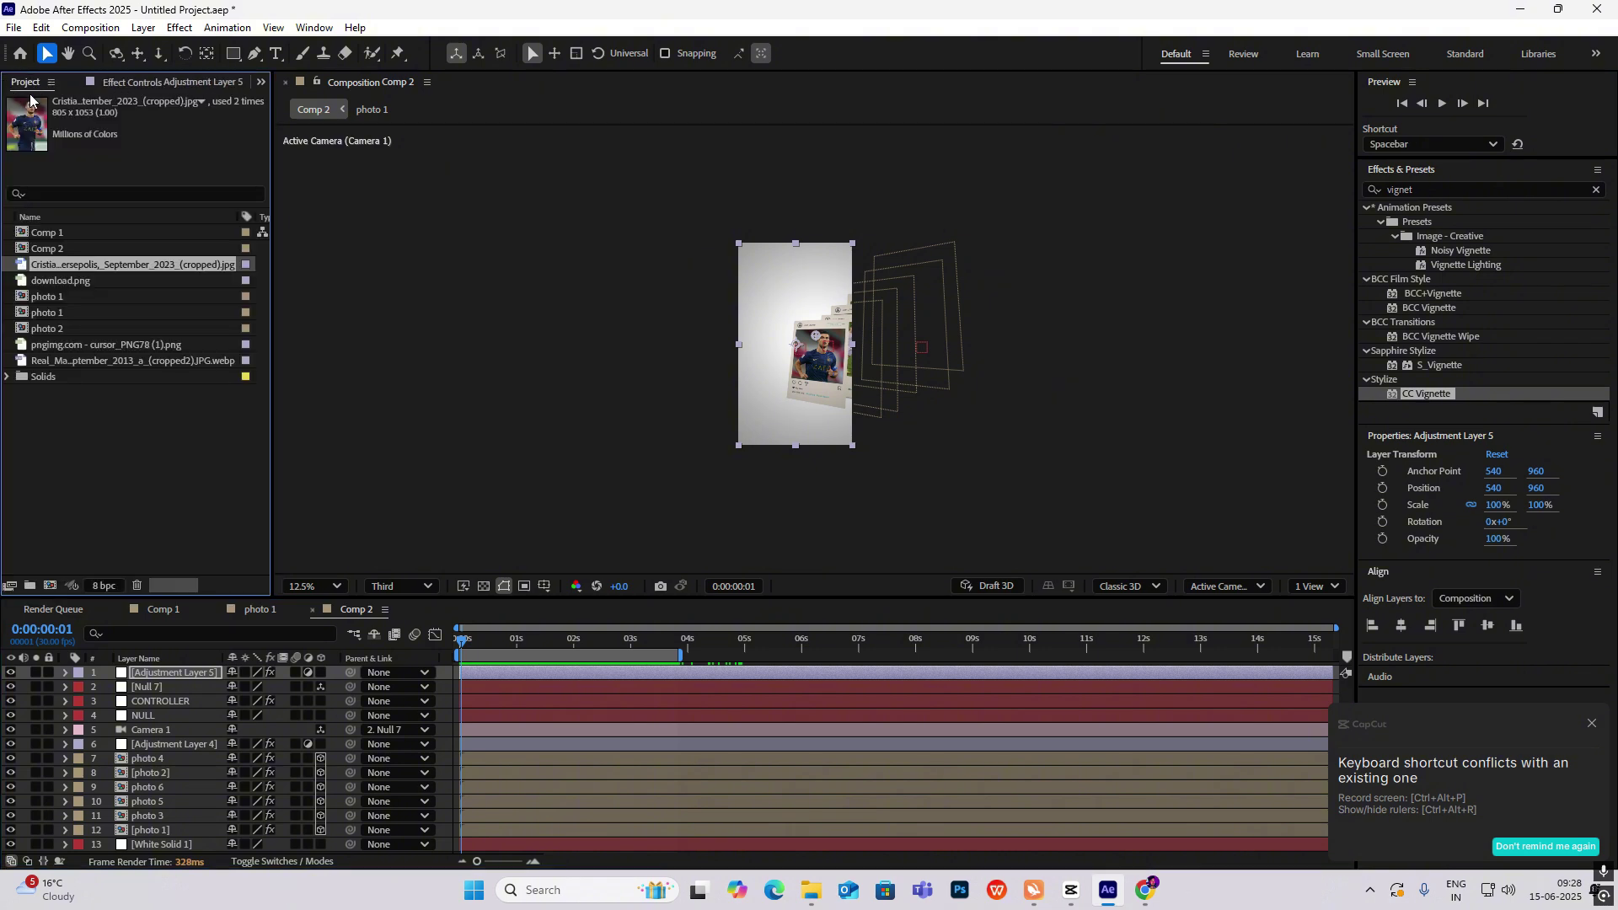
click(63, 312)
click(58, 330)
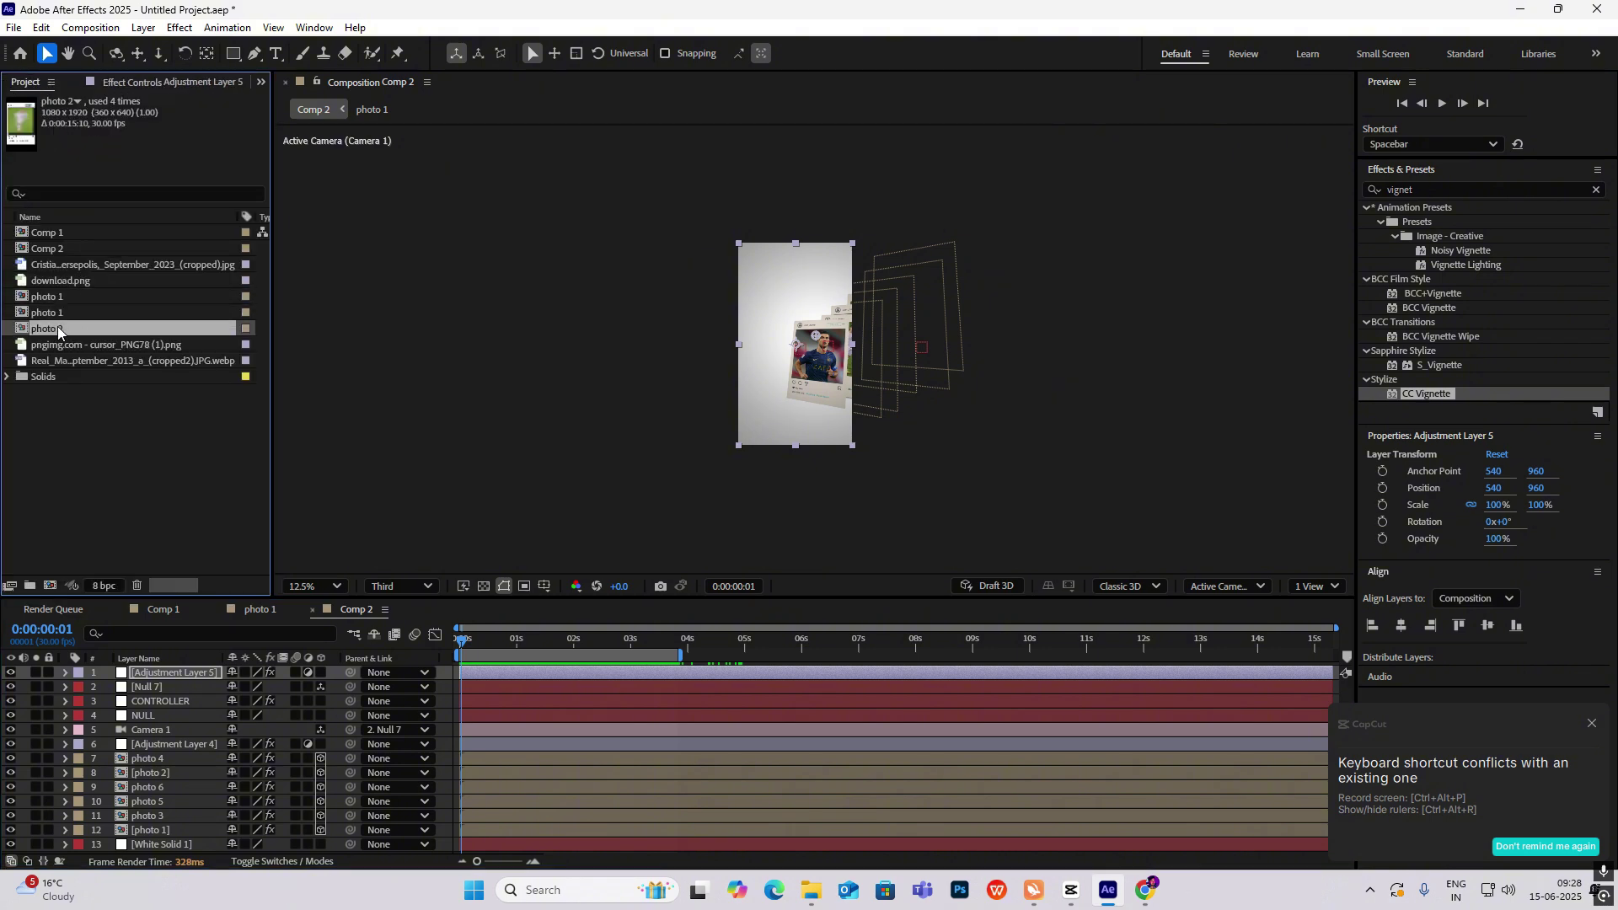
click(60, 347)
drag(71, 348, 169, 672)
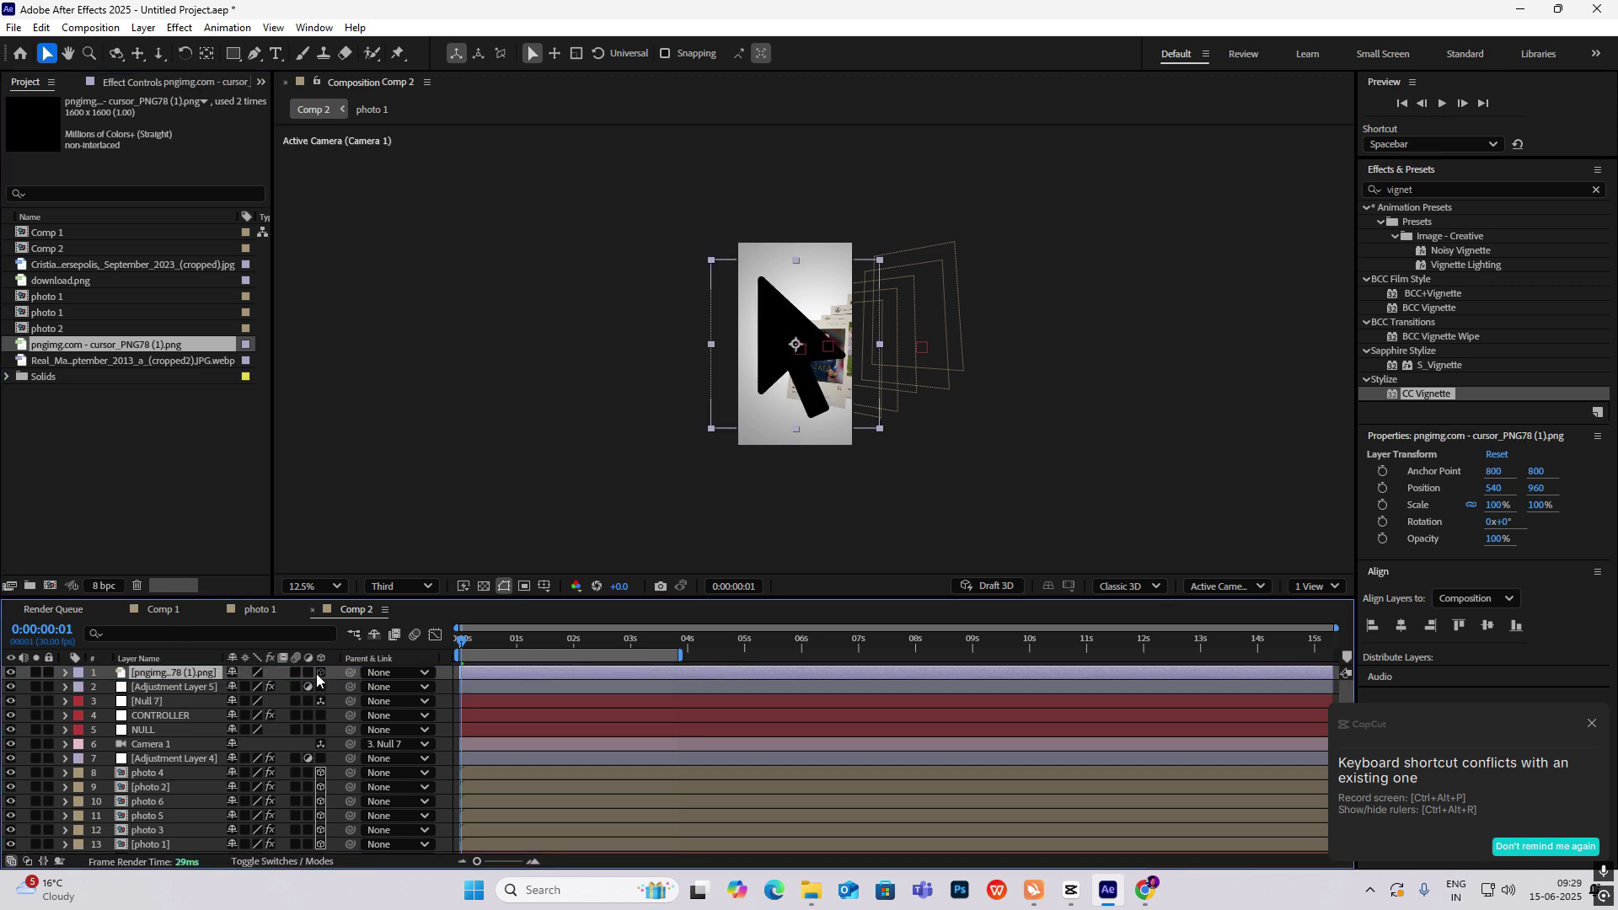
Step: Make the cursor image a 3D layer and scale it to 17%
click(321, 673)
key(s)
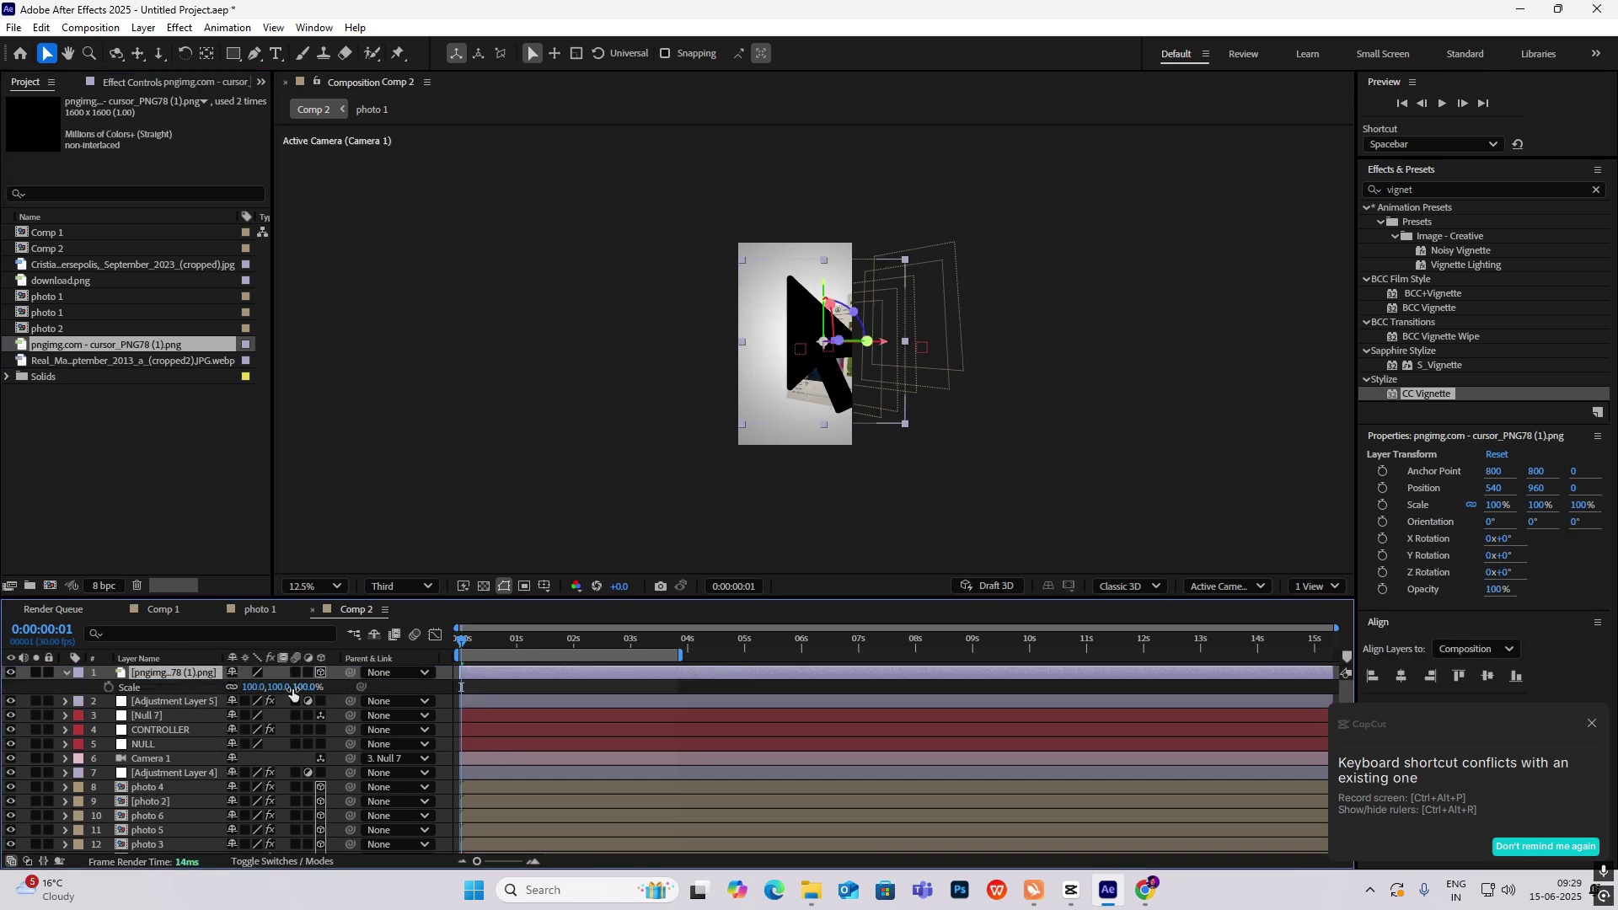
drag(290, 688, 238, 691)
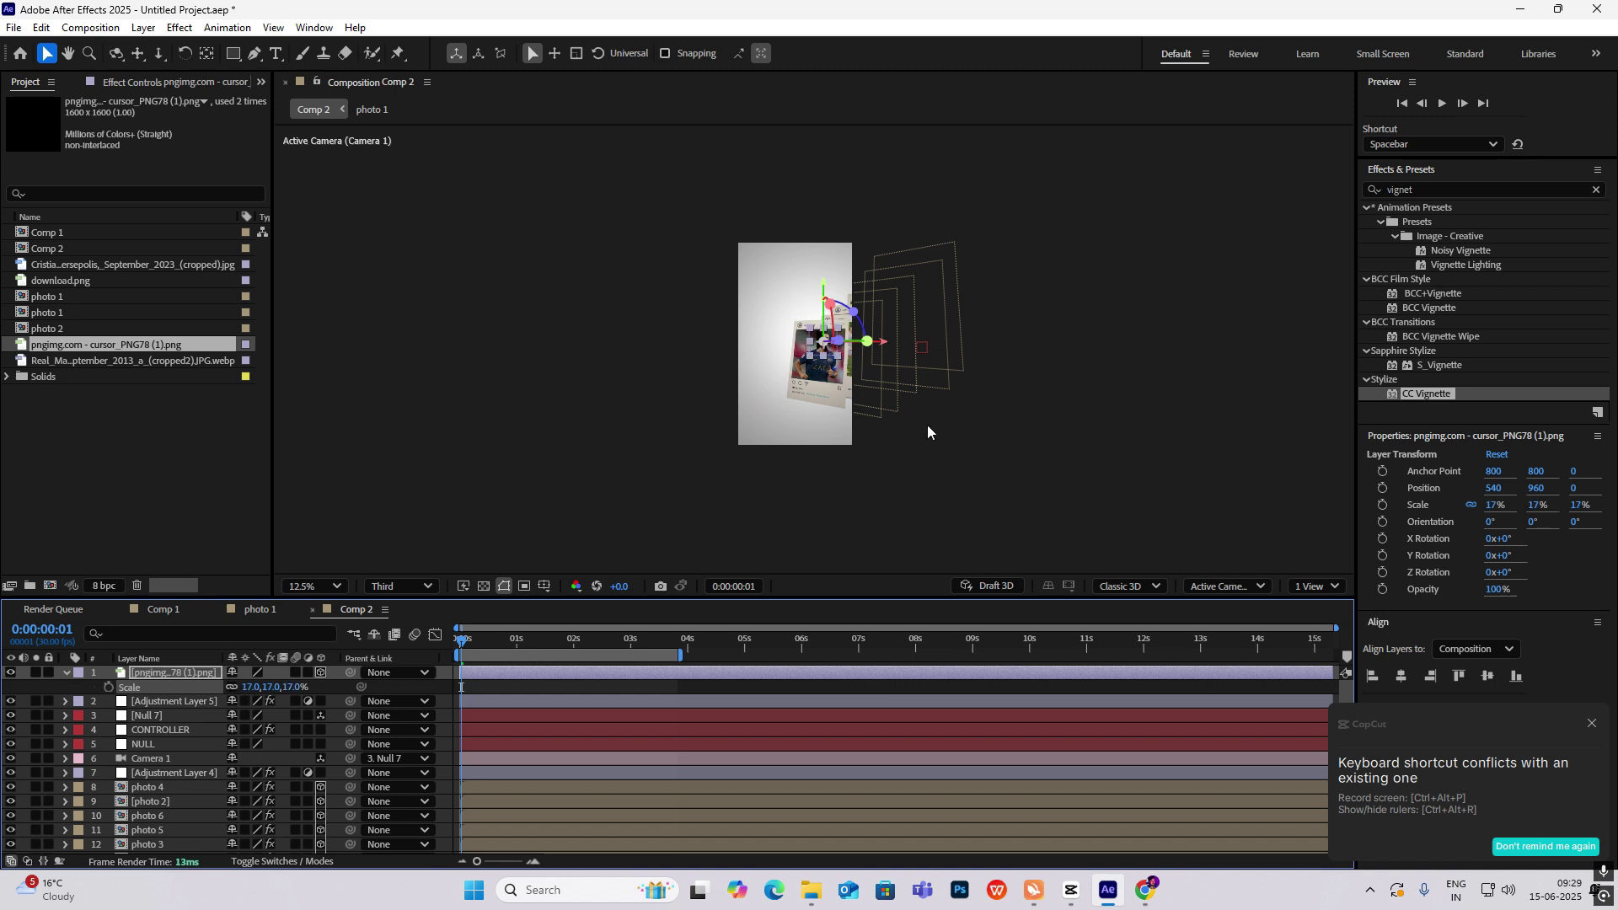
key(period)
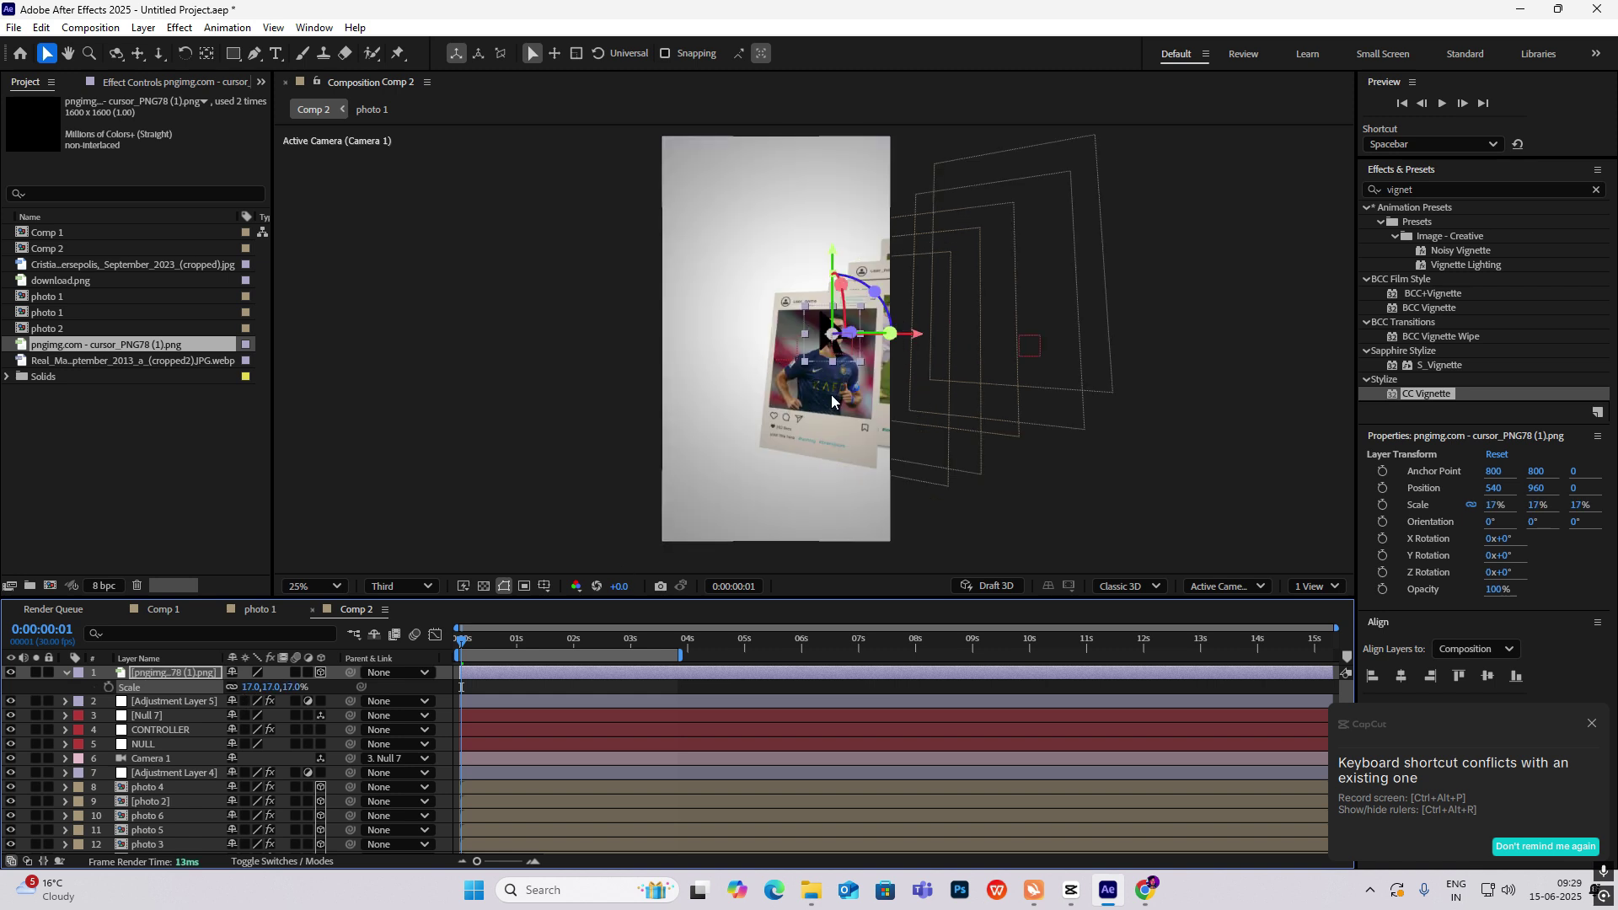
Step: Keyframe the cursor's Position at 330.5, 1518.8 on 0:00:00:01, then outside the frame at 1376.4, 784.6 on 0:00:00:00
drag(833, 334, 788, 445)
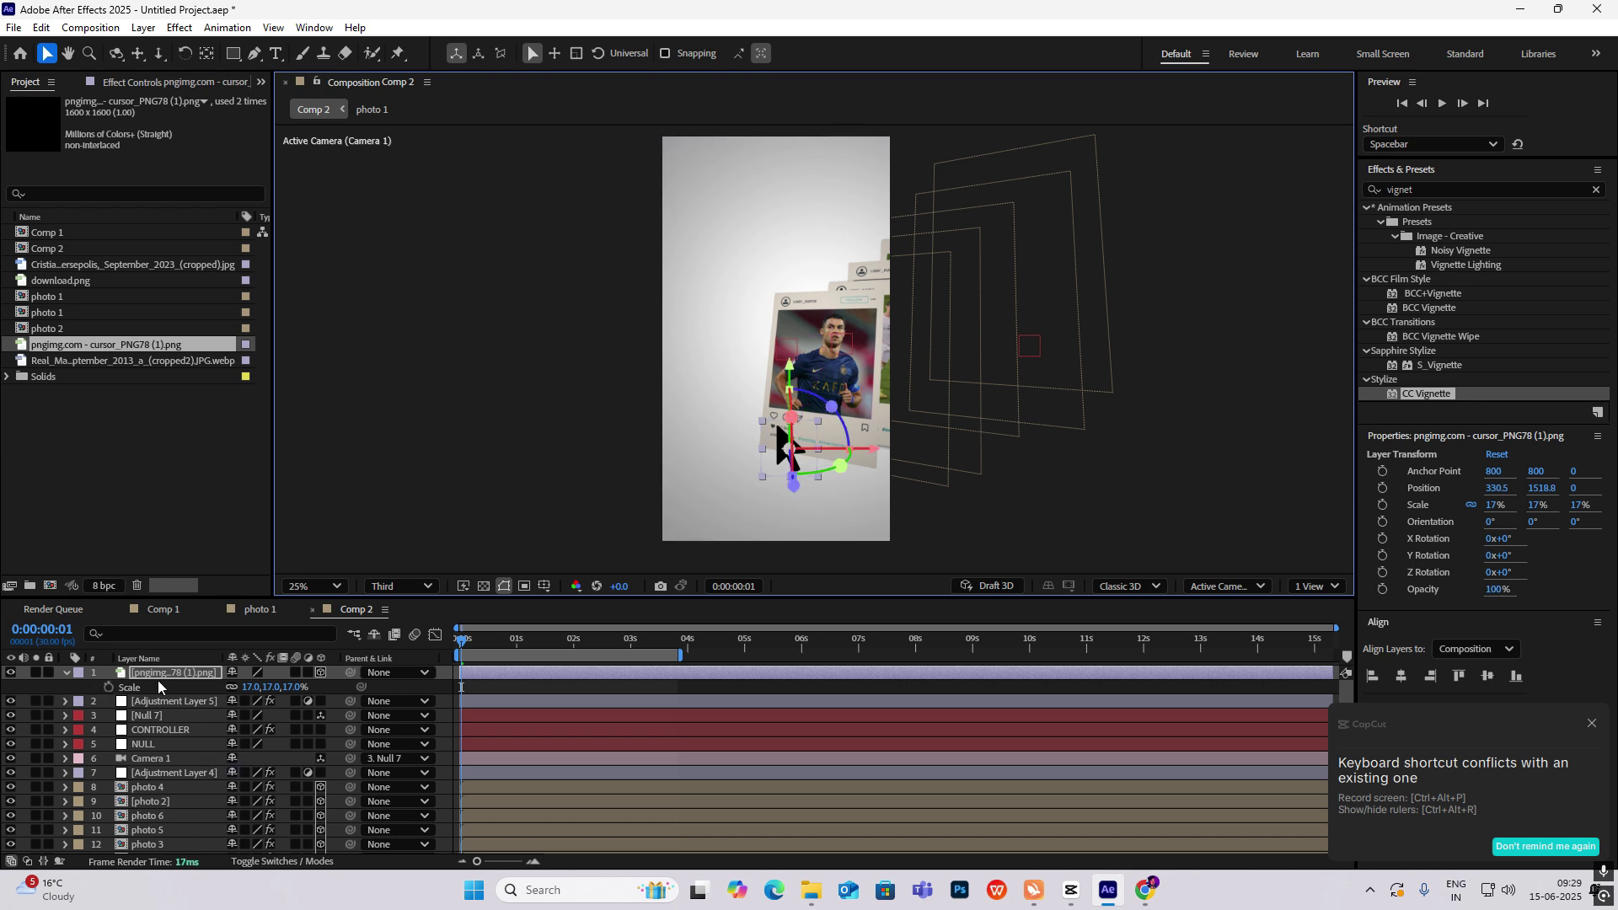
key(p)
click(109, 688)
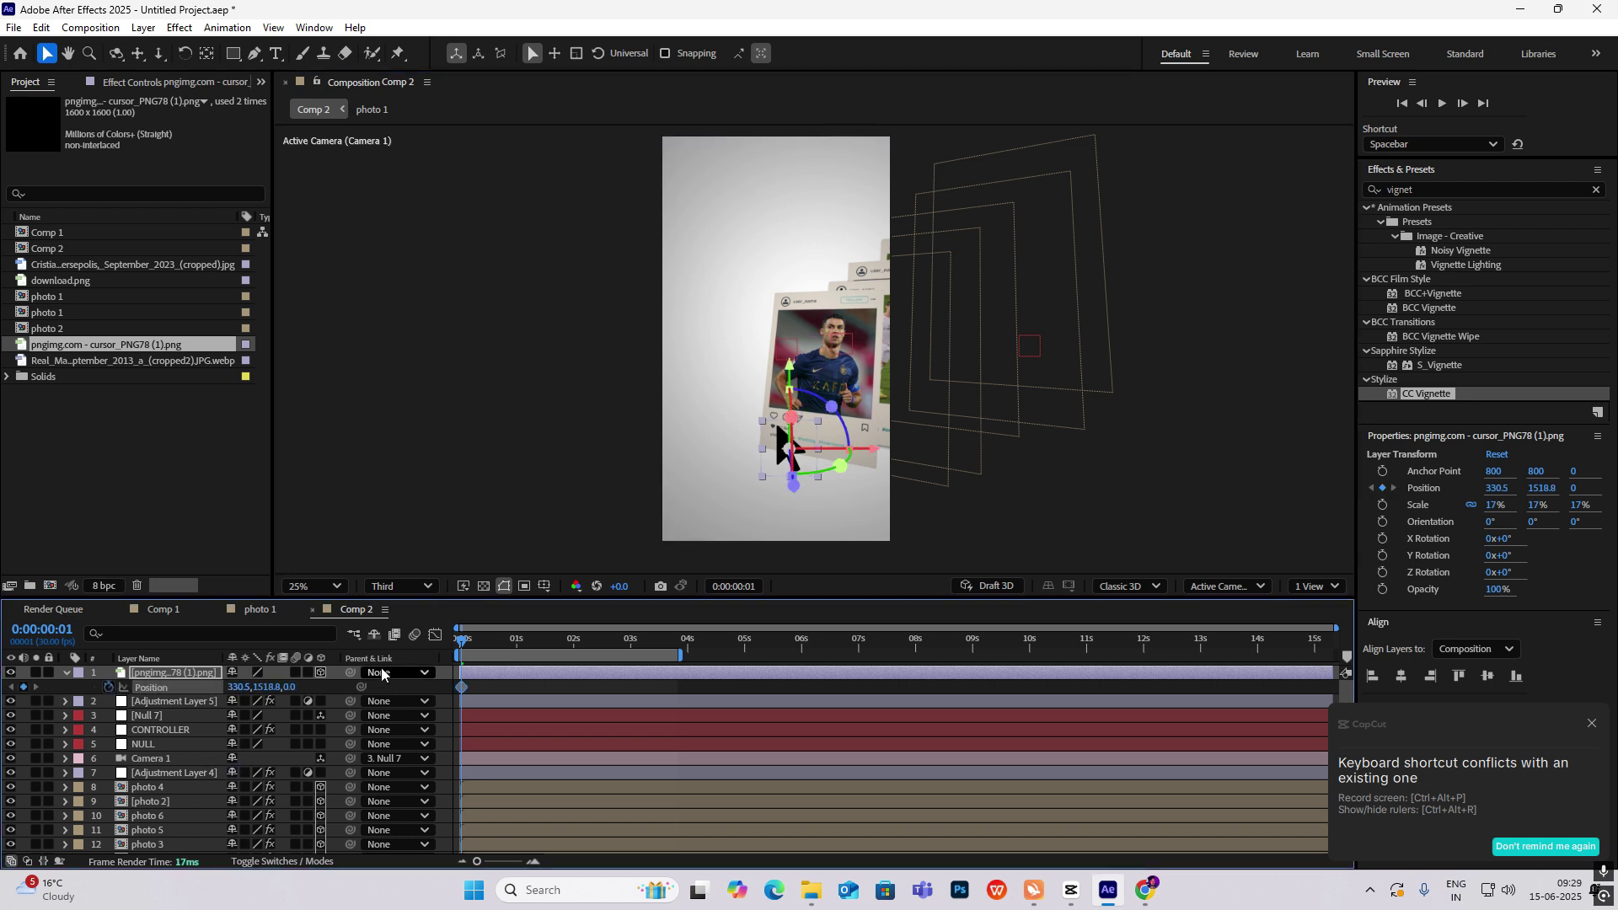
drag(463, 645, 437, 665)
drag(788, 447, 1005, 297)
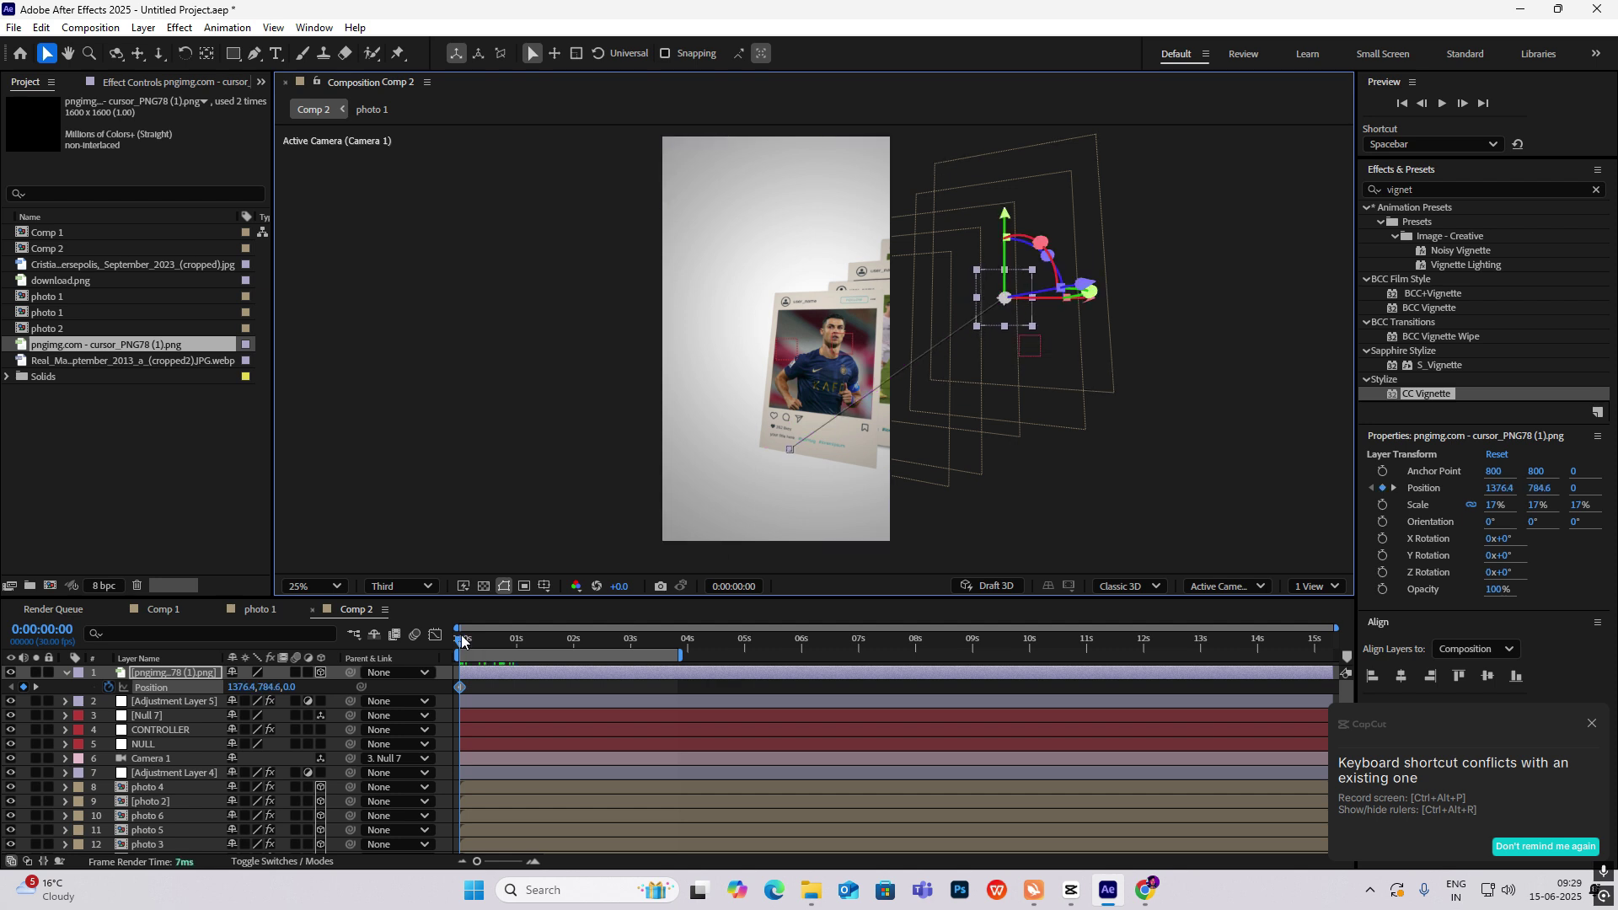
Step: Delete the cursor's extra Position keyframe at 0:00:00:01, keeping only the off-frame keyframe at the start
mouse_move(463, 643)
mouse_down()
mouse_move(586, 657)
mouse_move(474, 662)
mouse_up()
scroll(474, 663, up, 5)
drag(670, 651, 706, 659)
click(709, 687)
scroll(708, 690, down, 3)
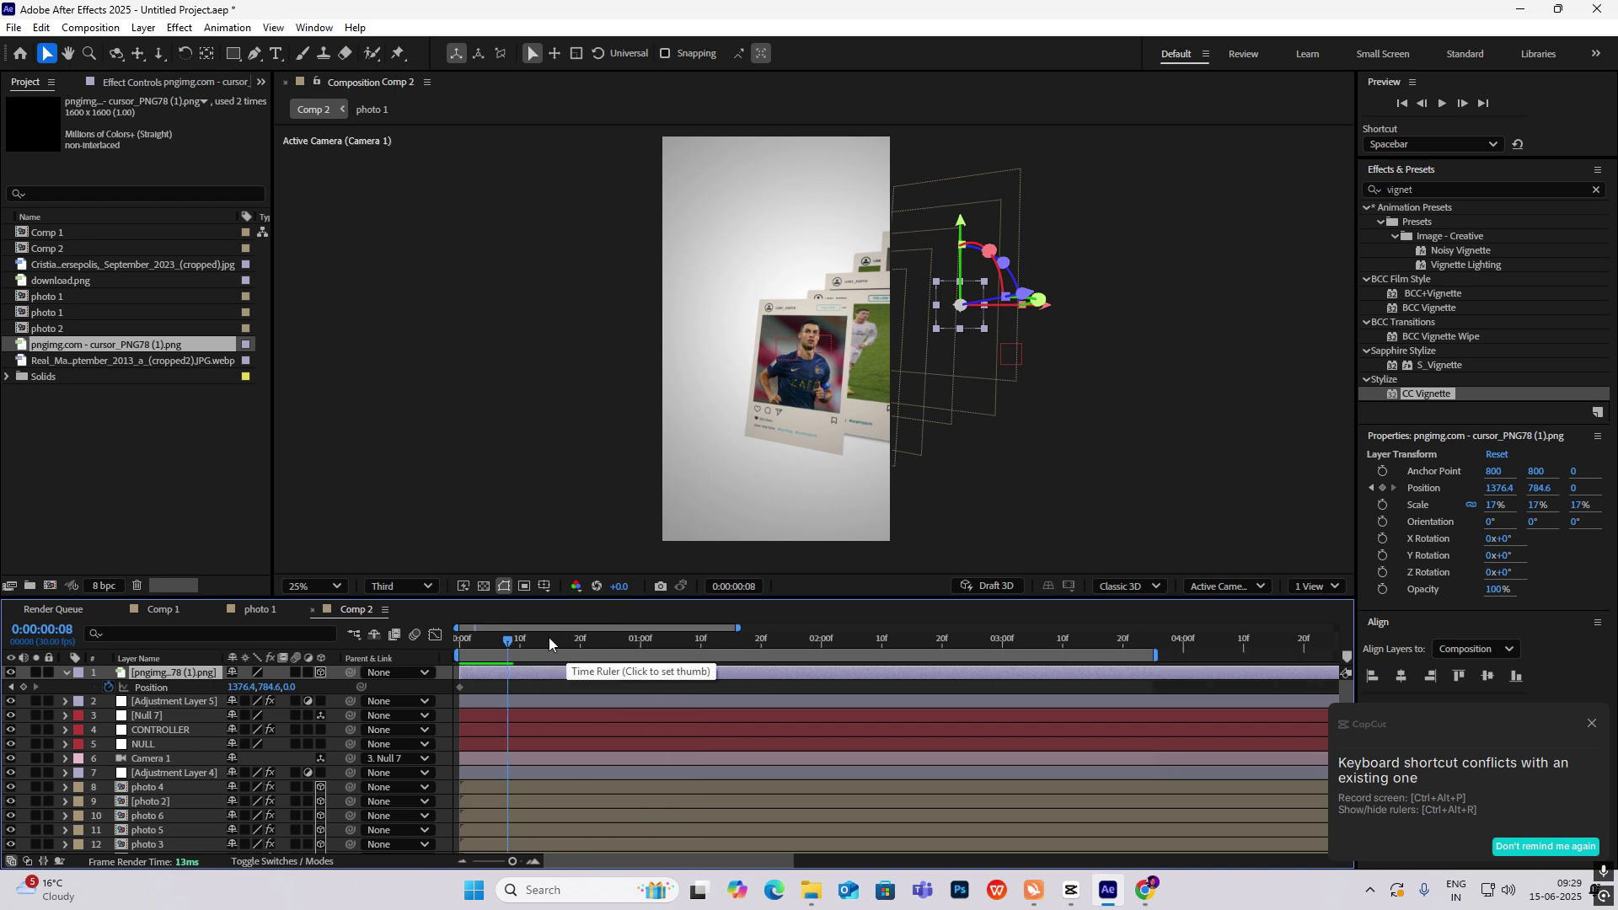
Step: Keyframe the cursor over the cards at about 426.6, 1346.1 on 0:00:00:20, and shift that keyframe to about 0:00:01:06
drag(550, 645, 584, 654)
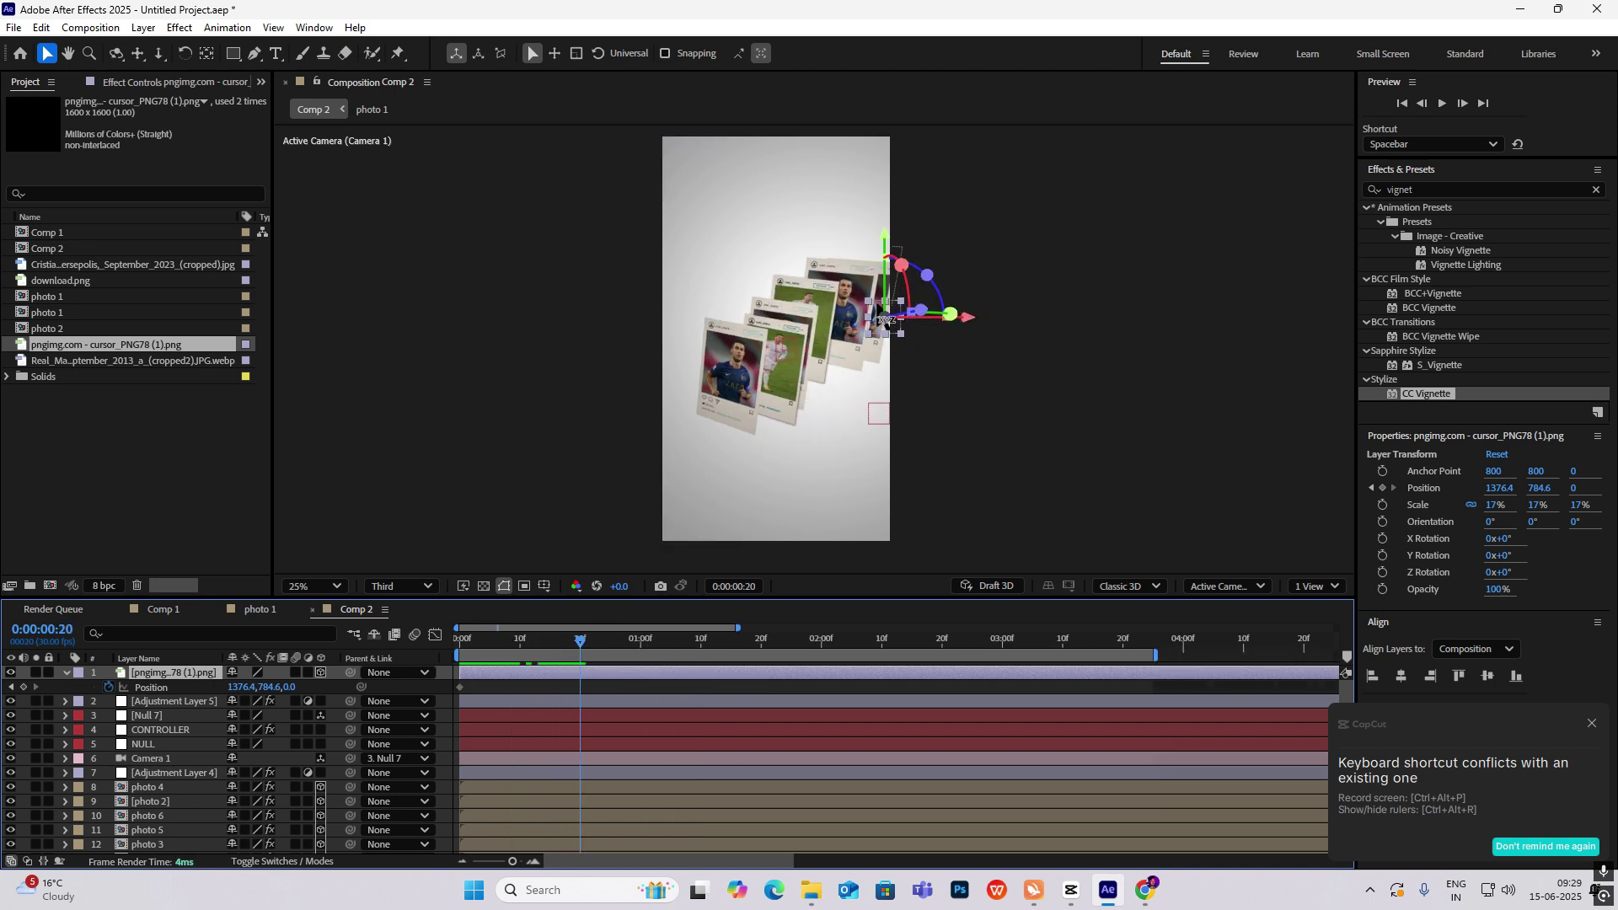
drag(885, 320, 763, 383)
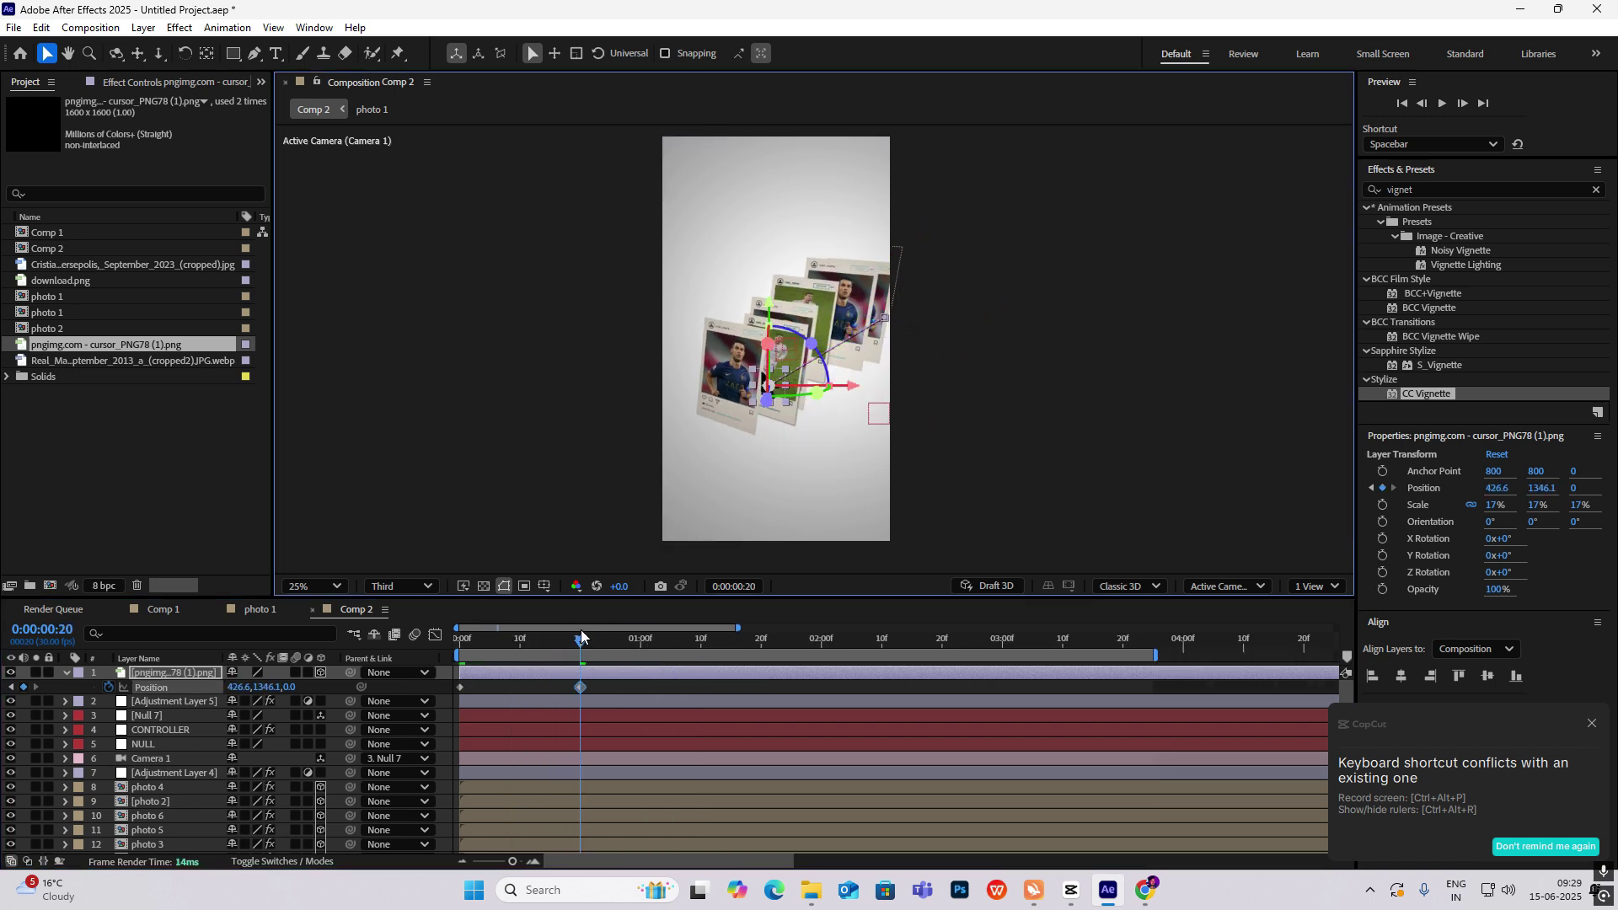
drag(584, 641, 593, 645)
Step: Apply Easy Ease to both cursor Position keyframes and lengthen the end keyframe's incoming influence in the speed graph
drag(719, 684, 472, 733)
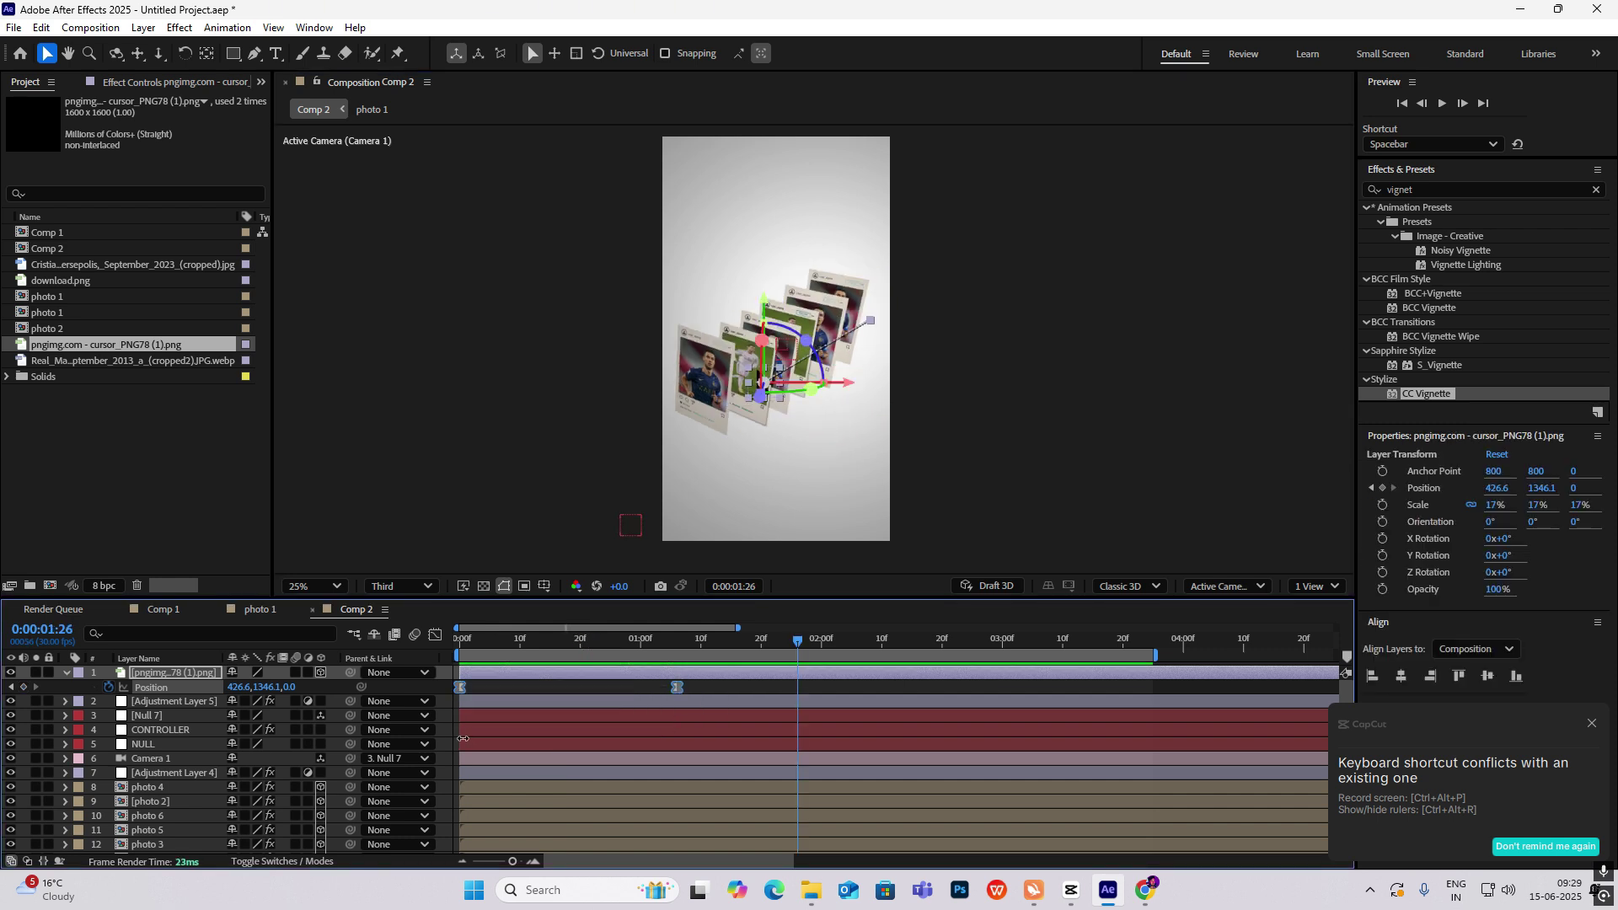
key(shift+F3)
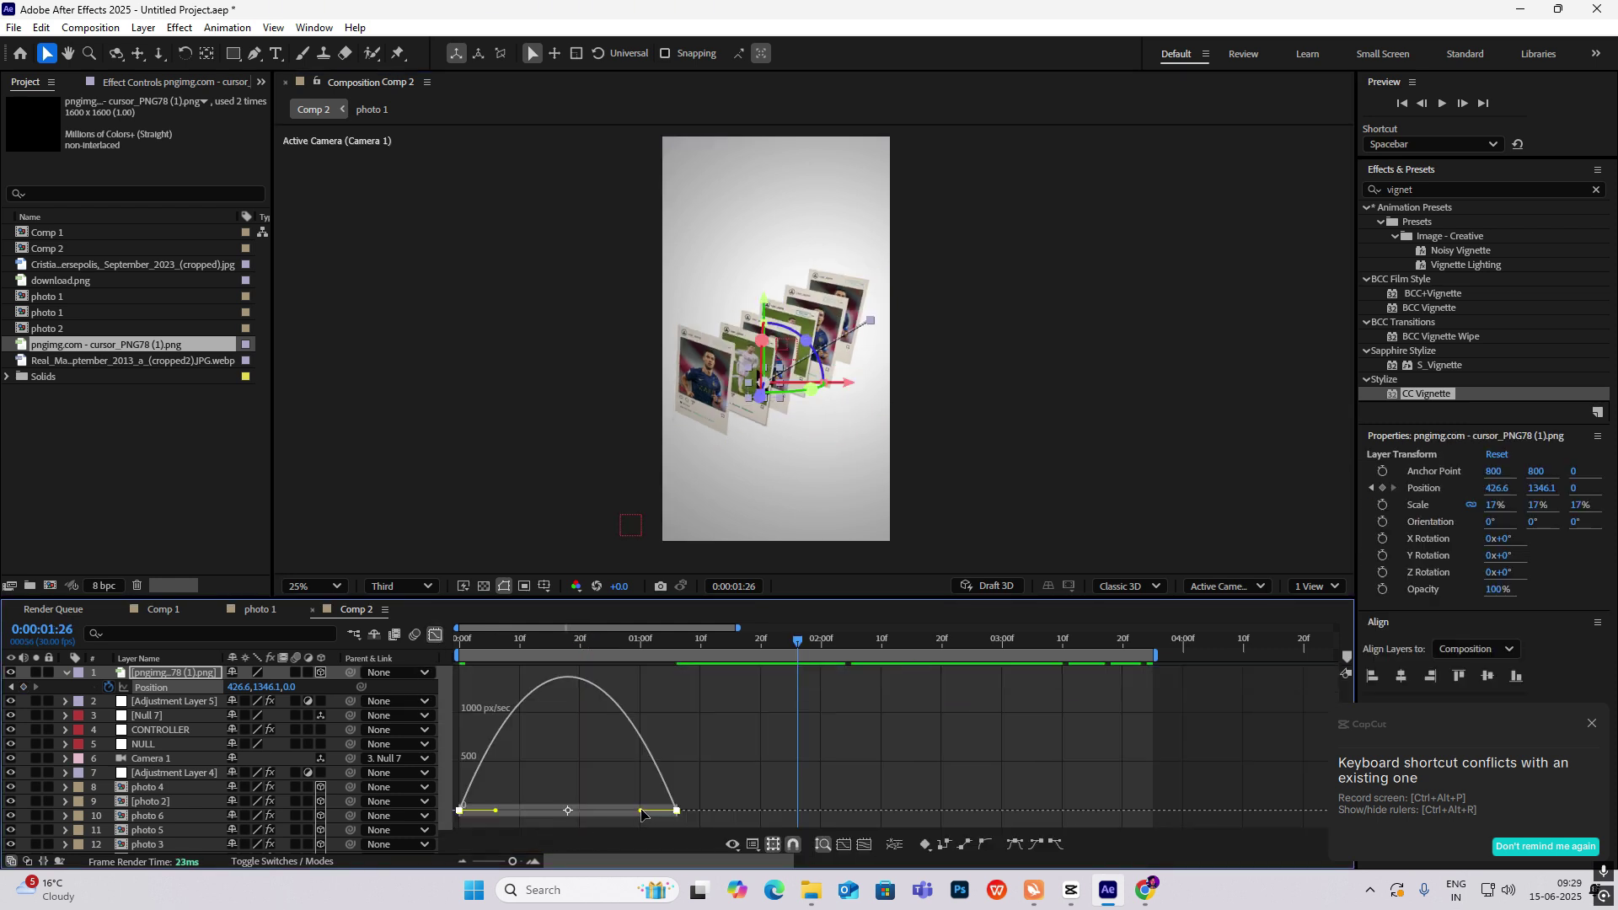
drag(642, 812, 535, 818)
click(436, 636)
Step: Preview the cursor's entrance from the start and move its final Position keyframe to about 0:00:02:00
drag(587, 647, 467, 662)
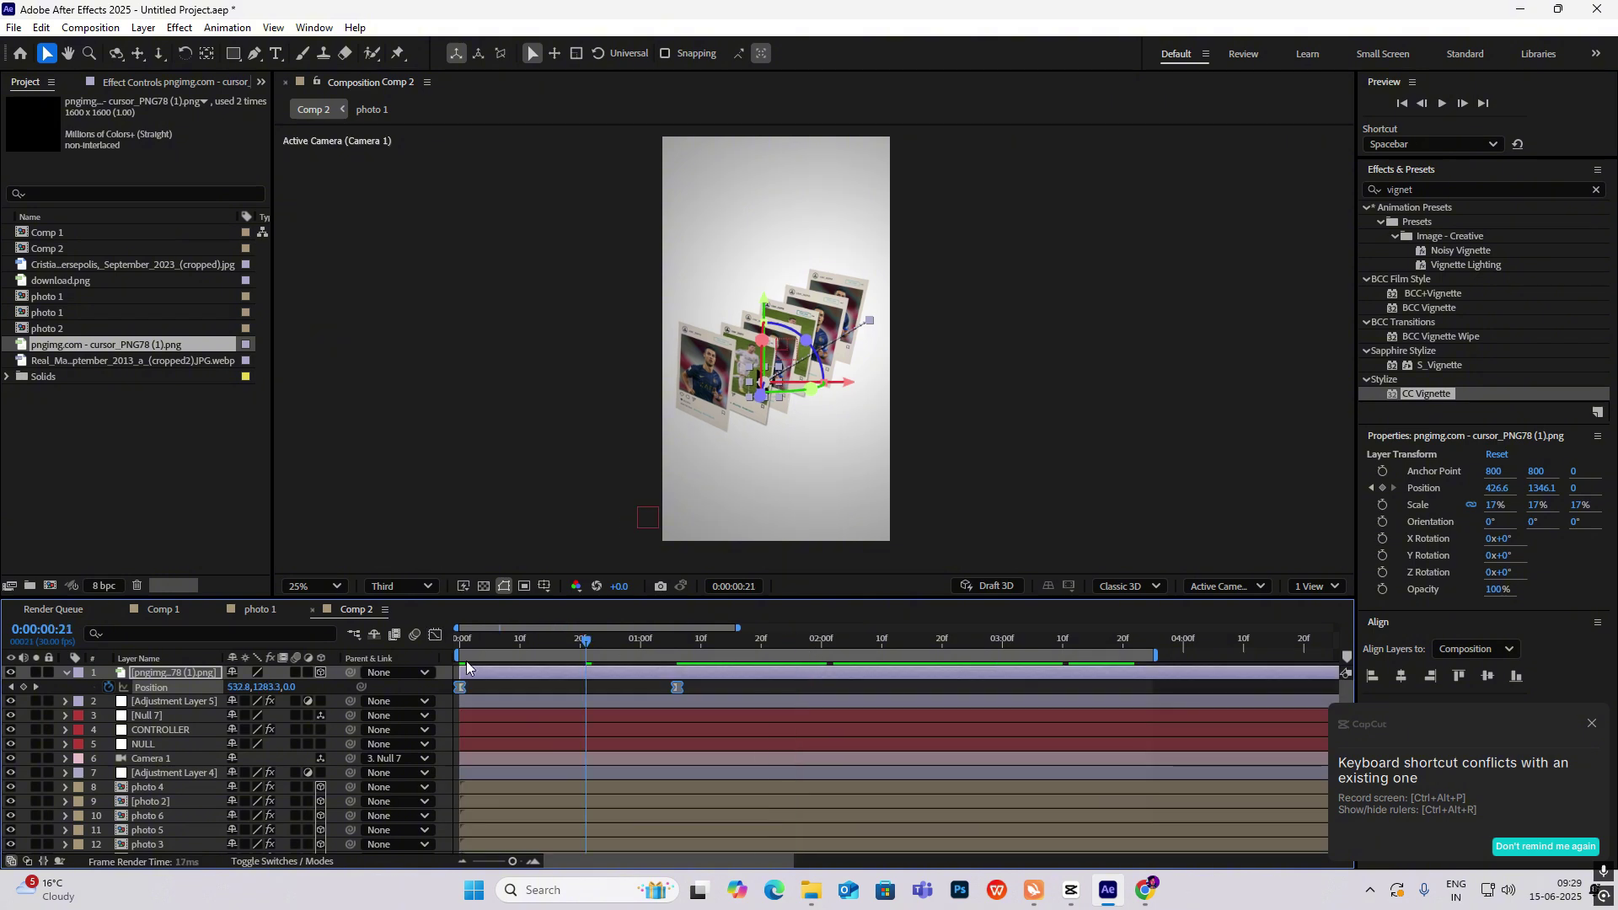
key(Home)
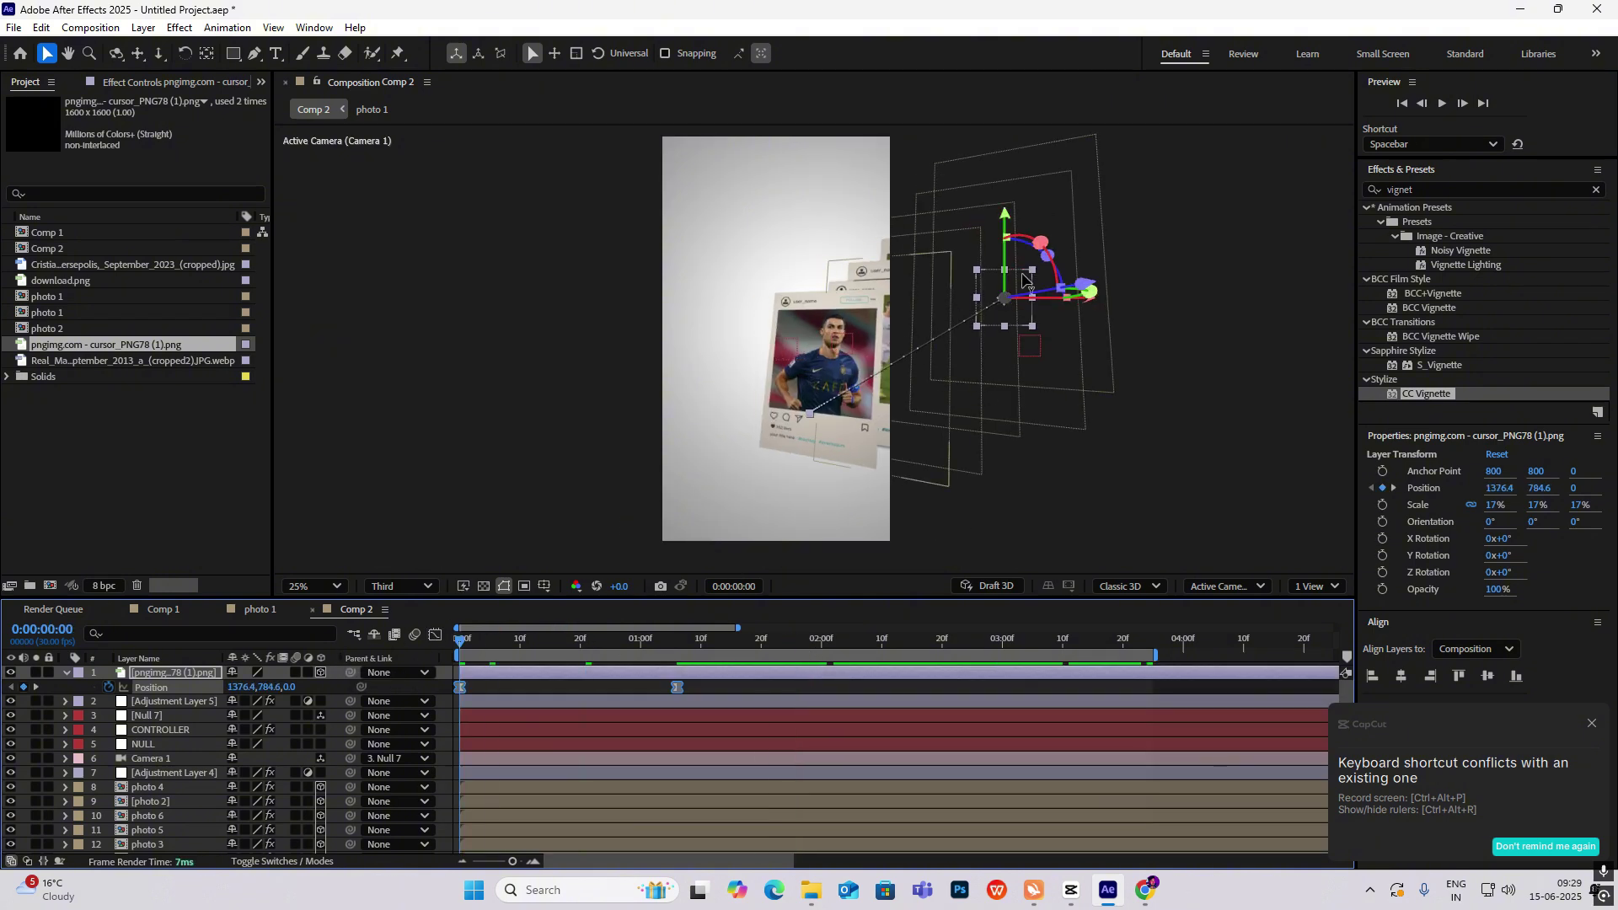
key(space)
click(572, 635)
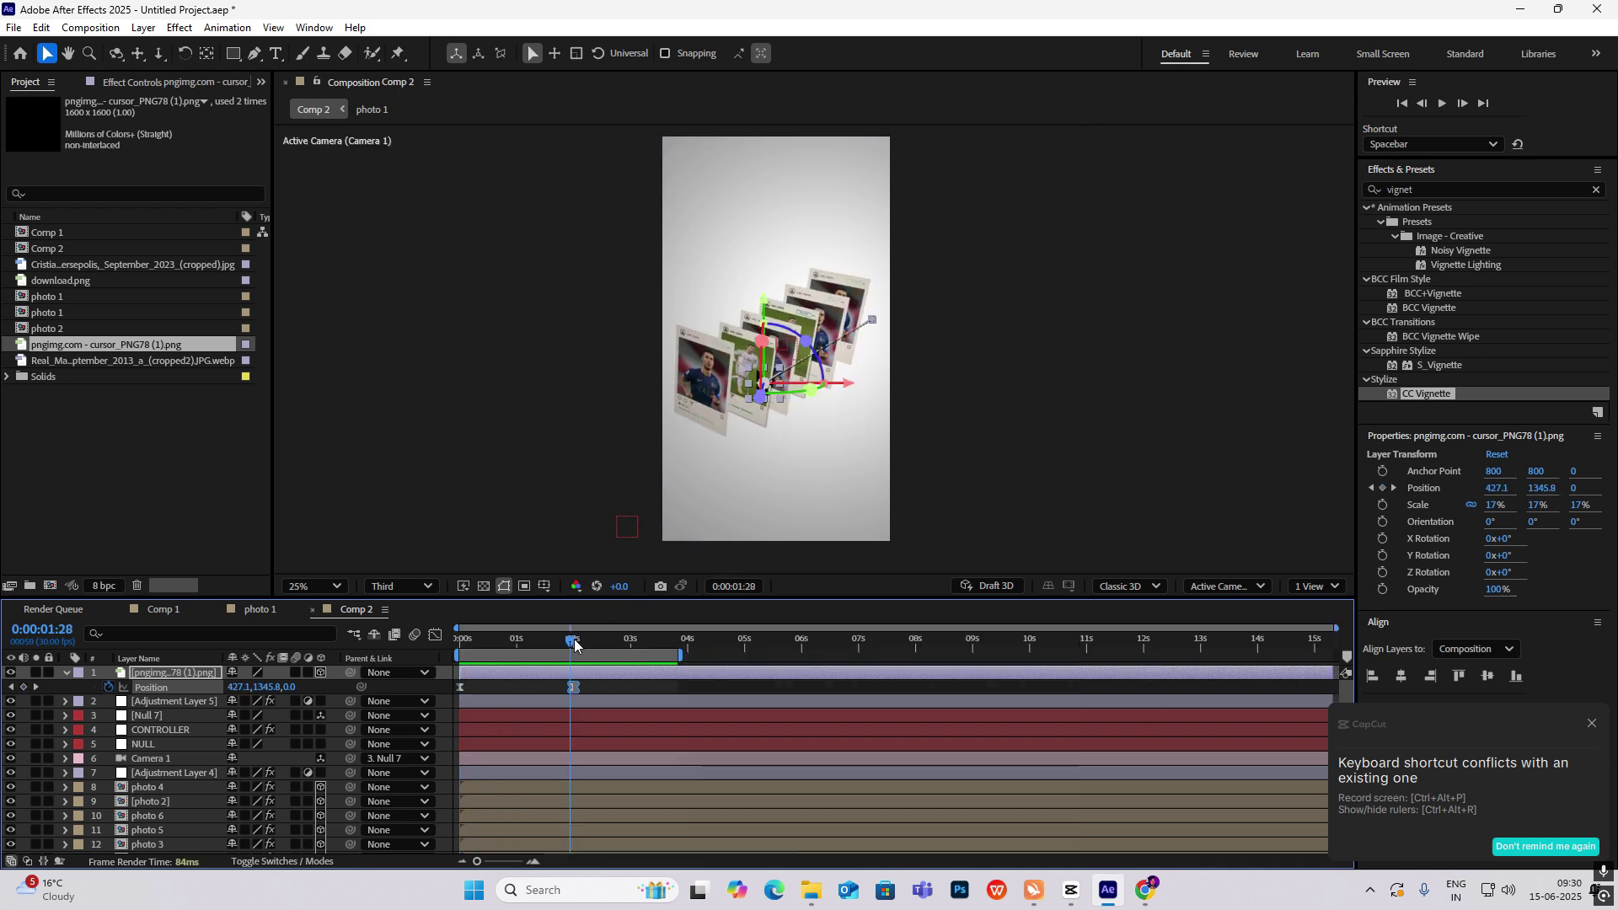
Step: Pre-compose the cursor layer with all attributes moved into the new composition, and make the precomp a 3D layer
click(65, 673)
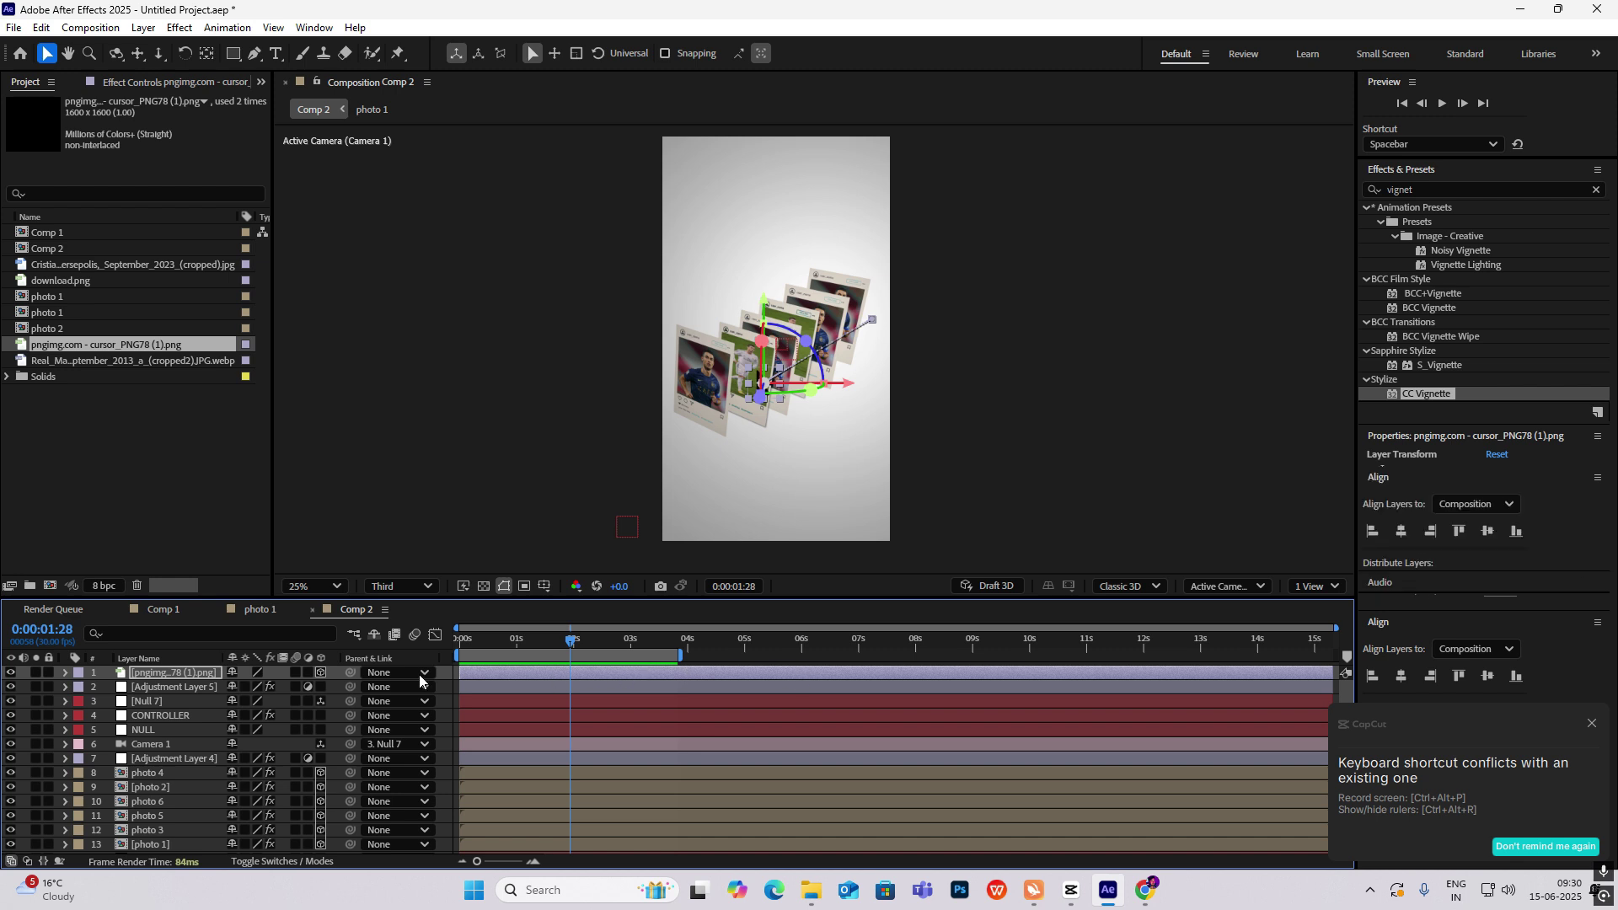
key(ctrl+shift+d)
key(ctrl+z)
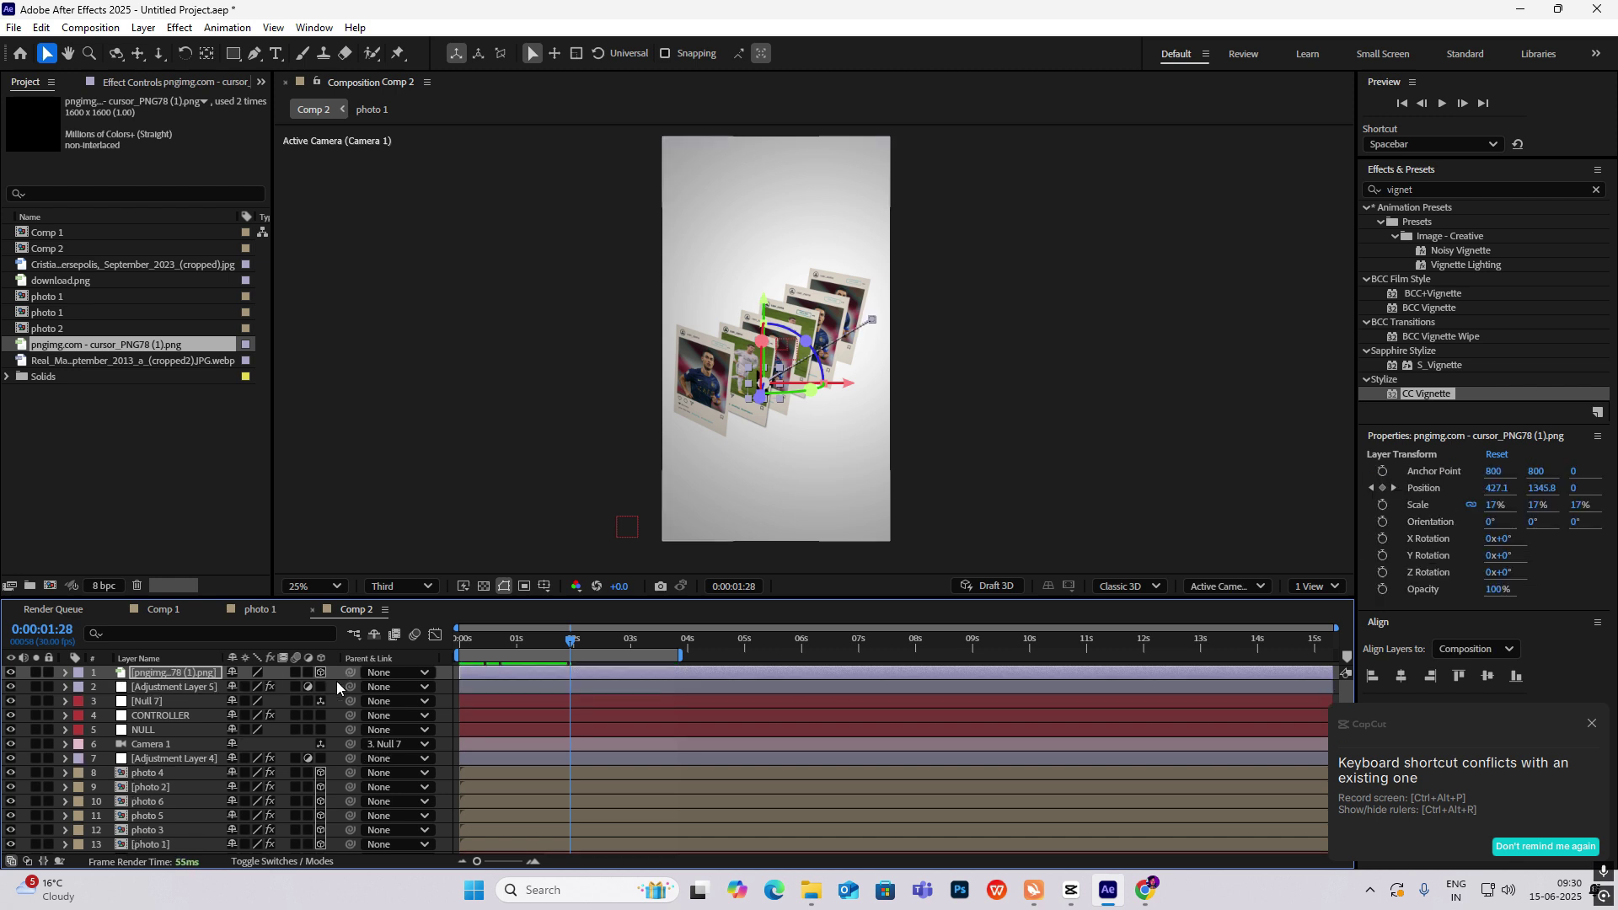
key(ctrl+shift+c)
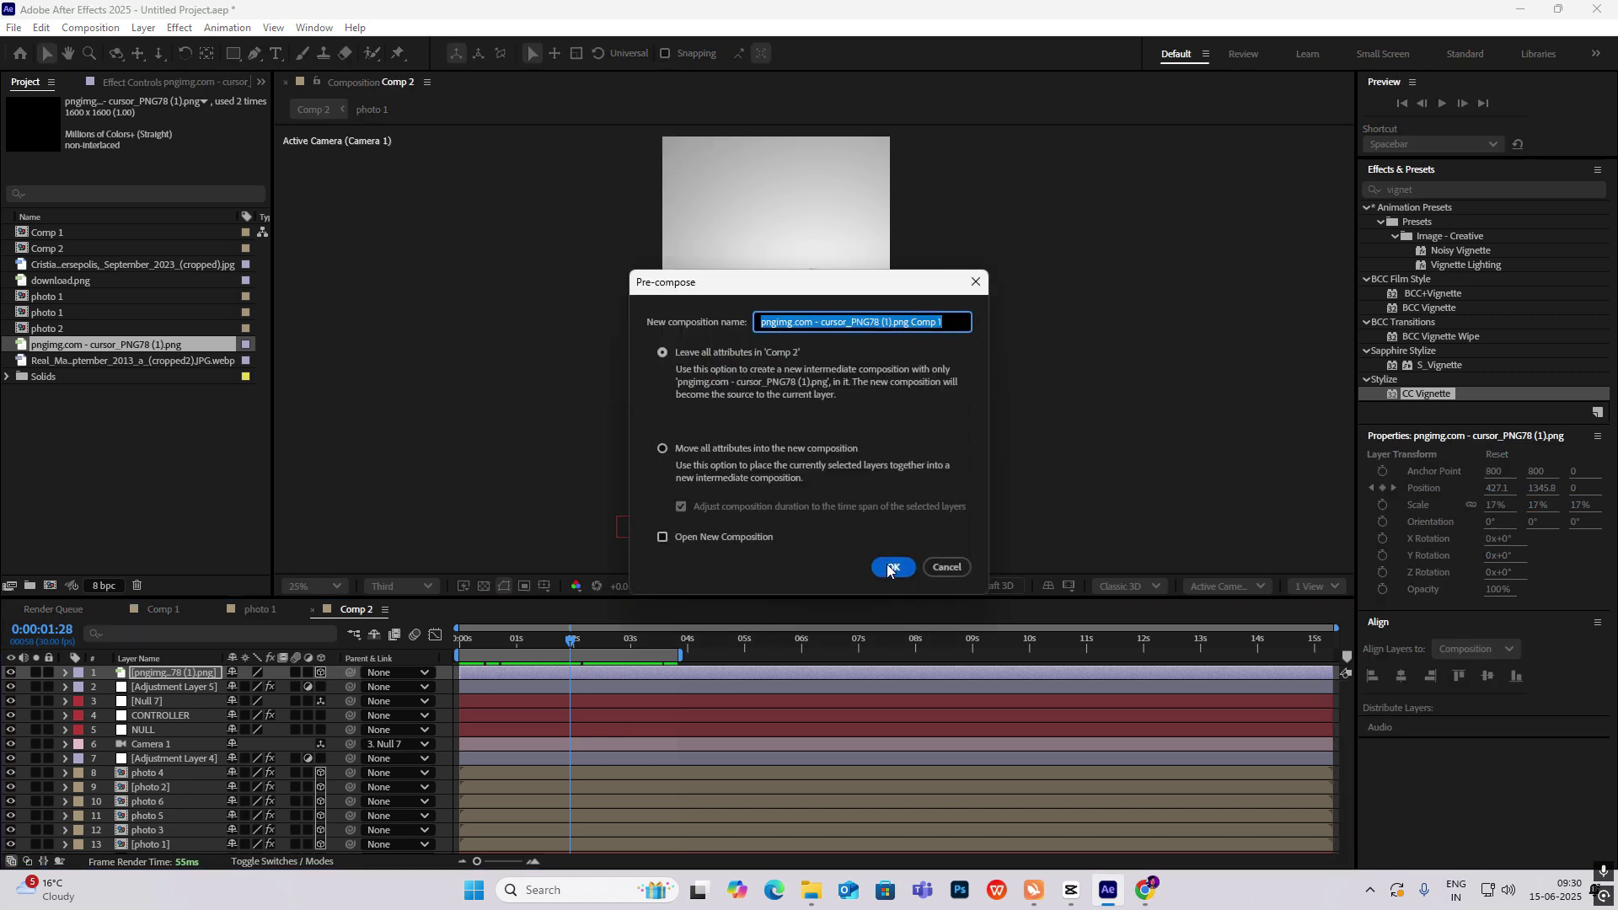
click(663, 448)
click(878, 568)
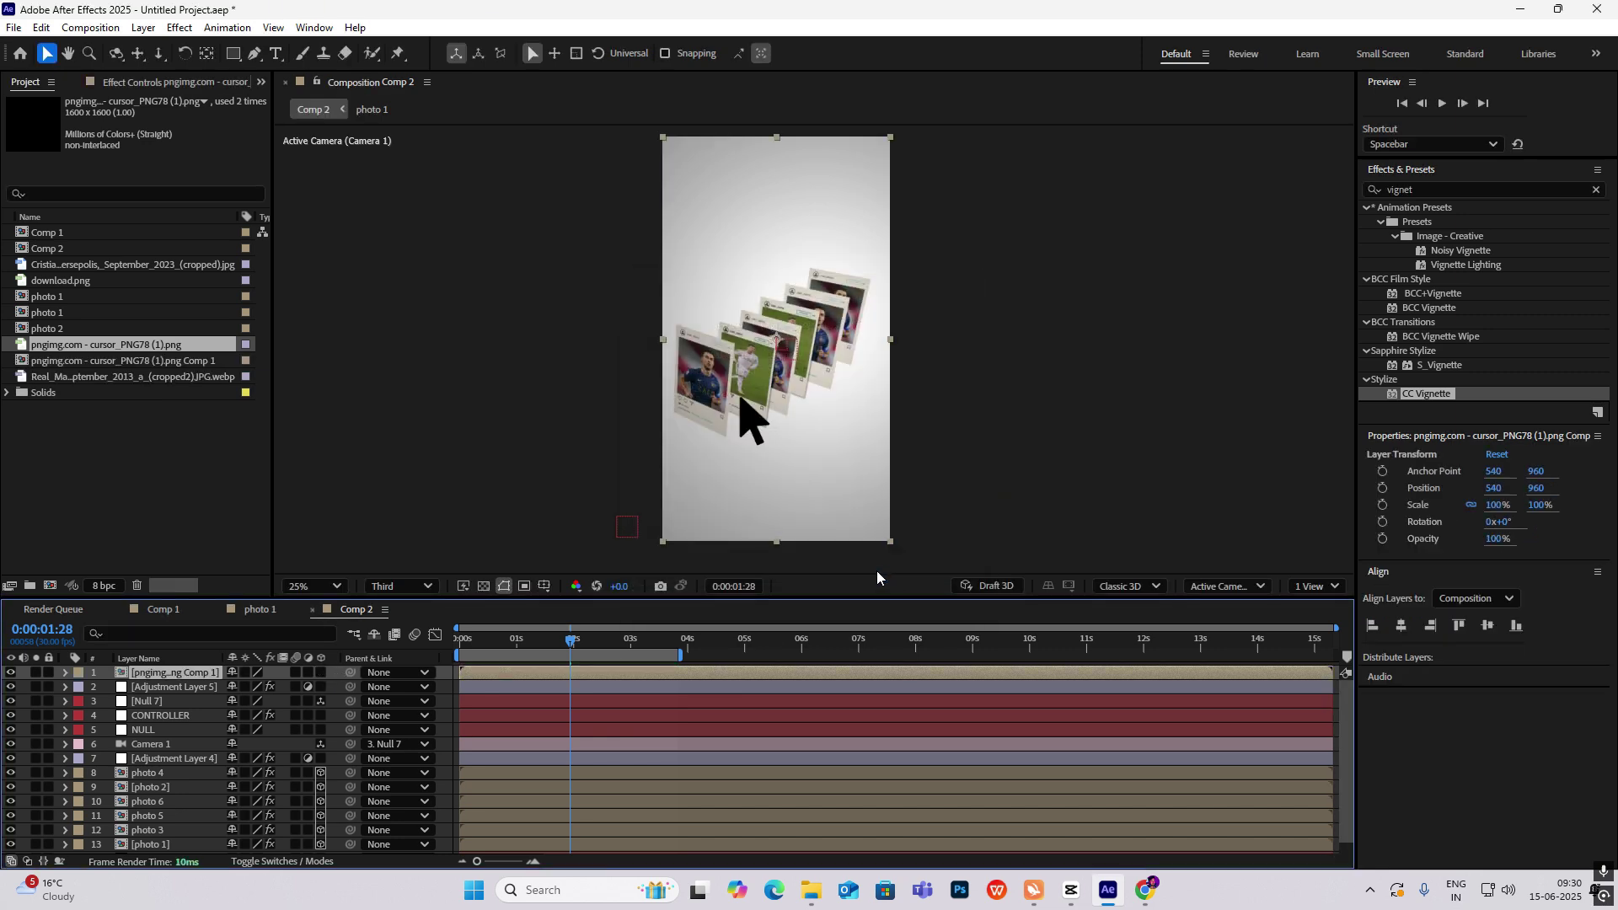
click(320, 673)
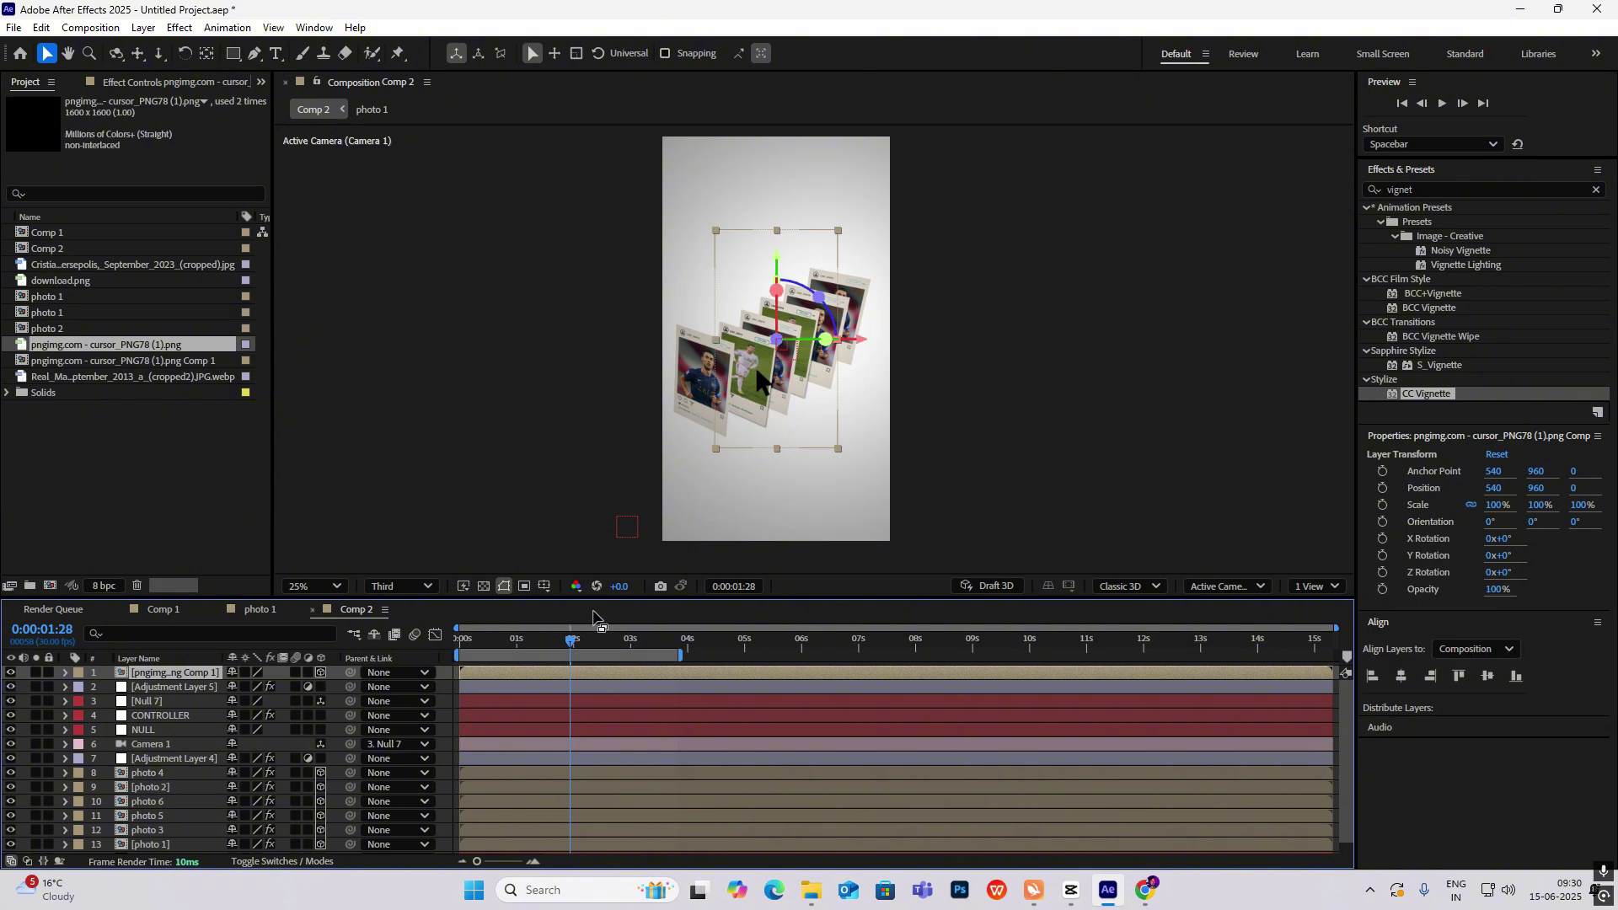
Step: Keyframe the cursor precomp's current Position at 0:00:01:18, and move it to about 1021.4, 664.5 over the raised card at 0:00:02:25
mouse_move(571, 646)
mouse_down()
mouse_move(478, 649)
mouse_move(550, 664)
mouse_up()
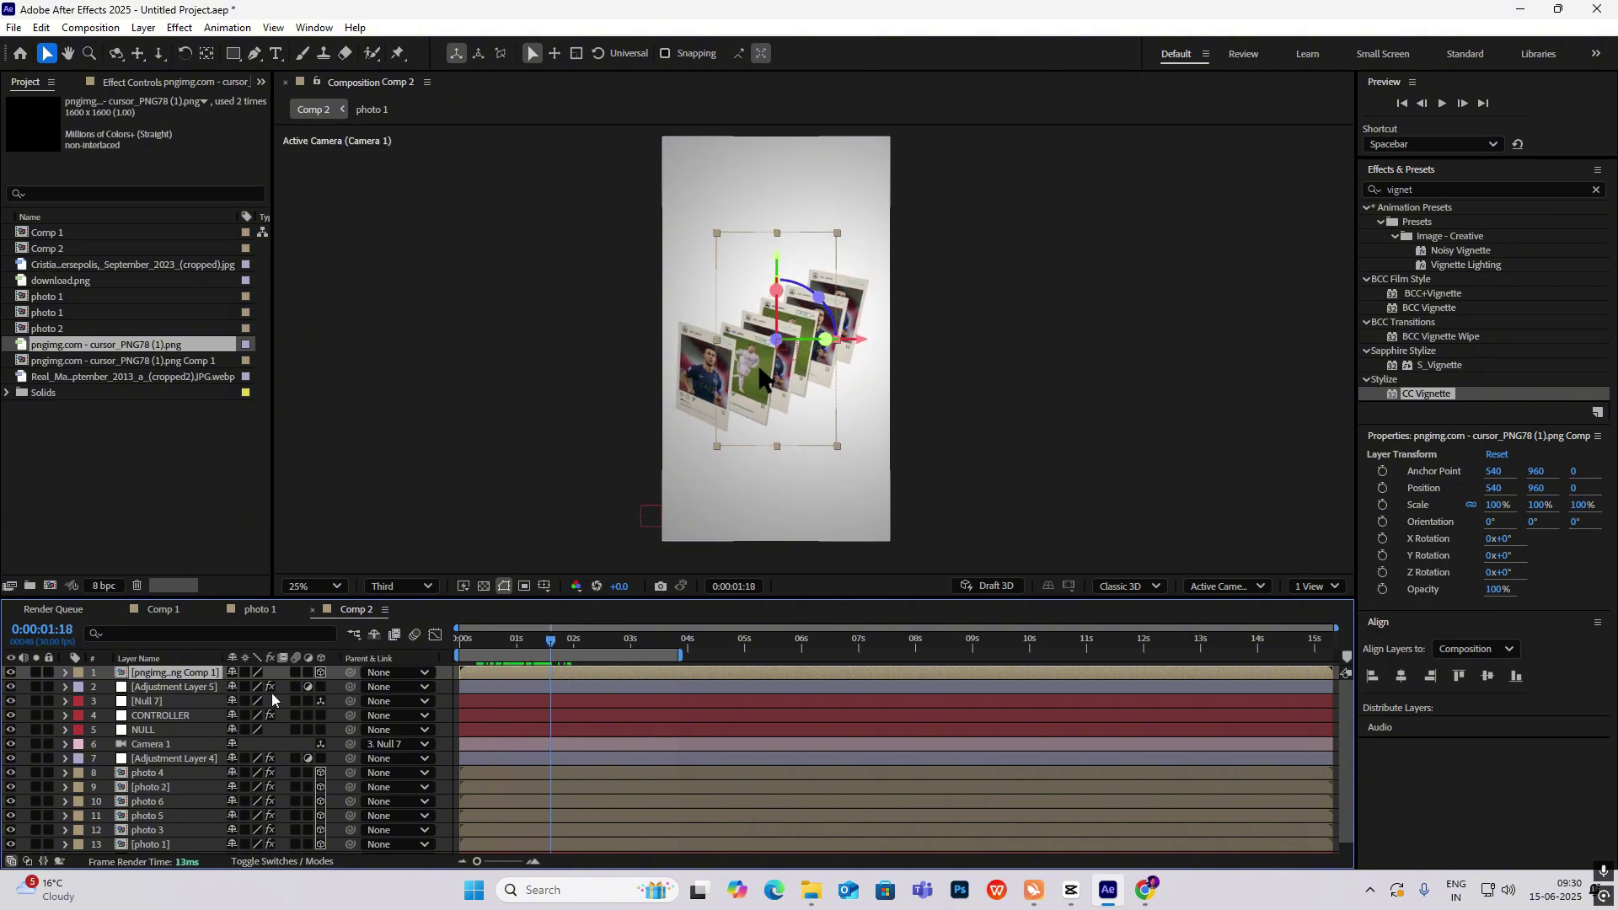
key(p)
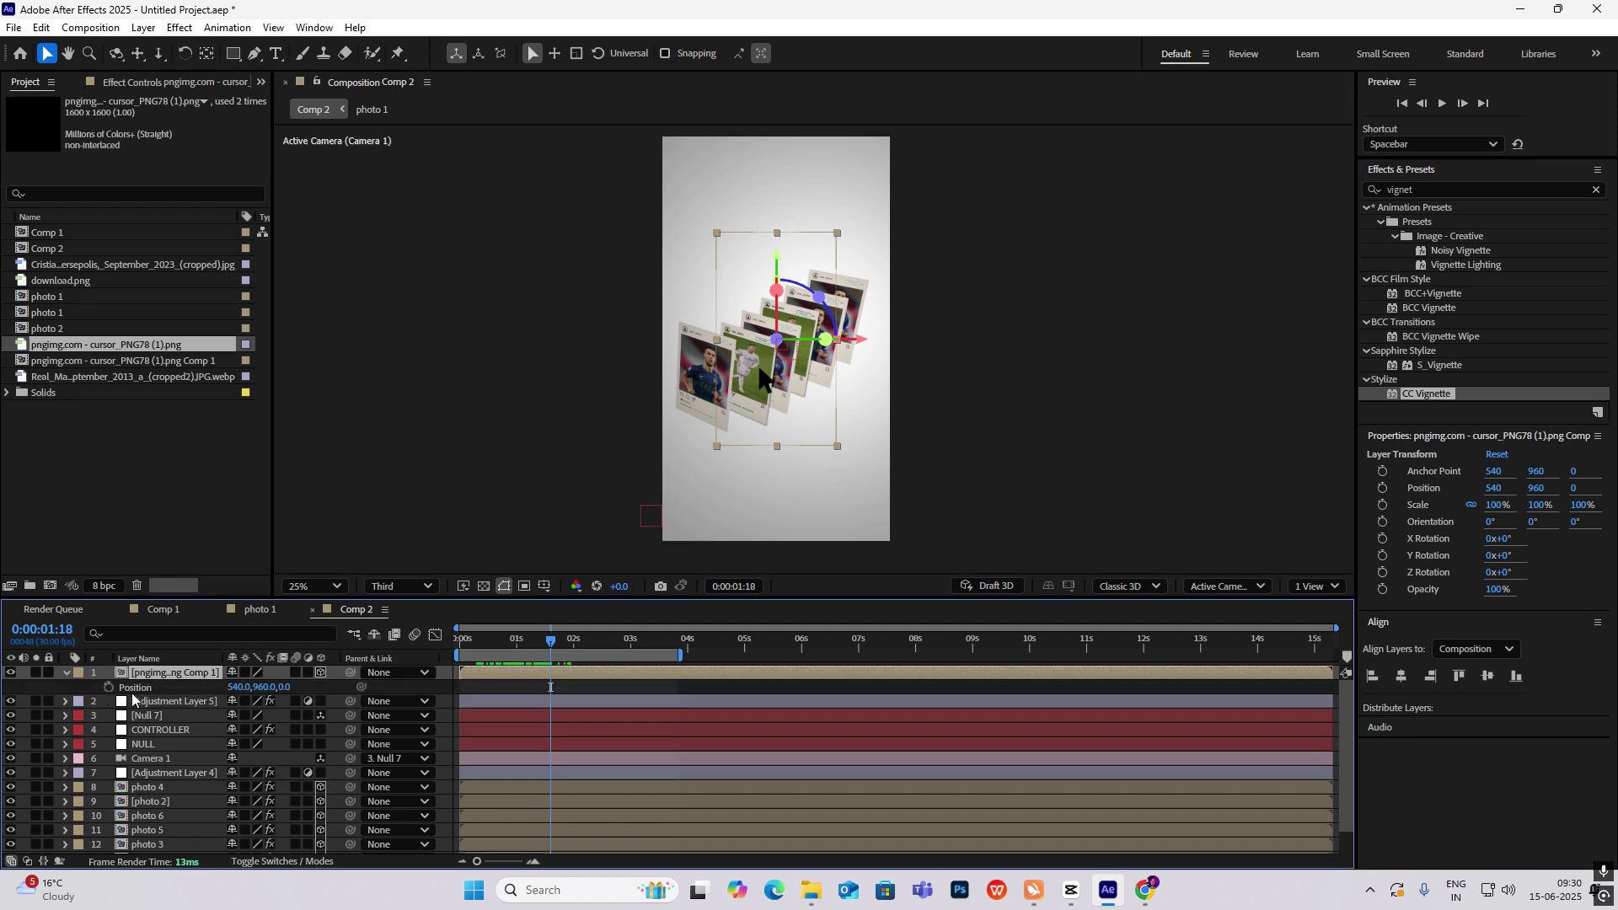
click(109, 687)
drag(567, 646, 621, 660)
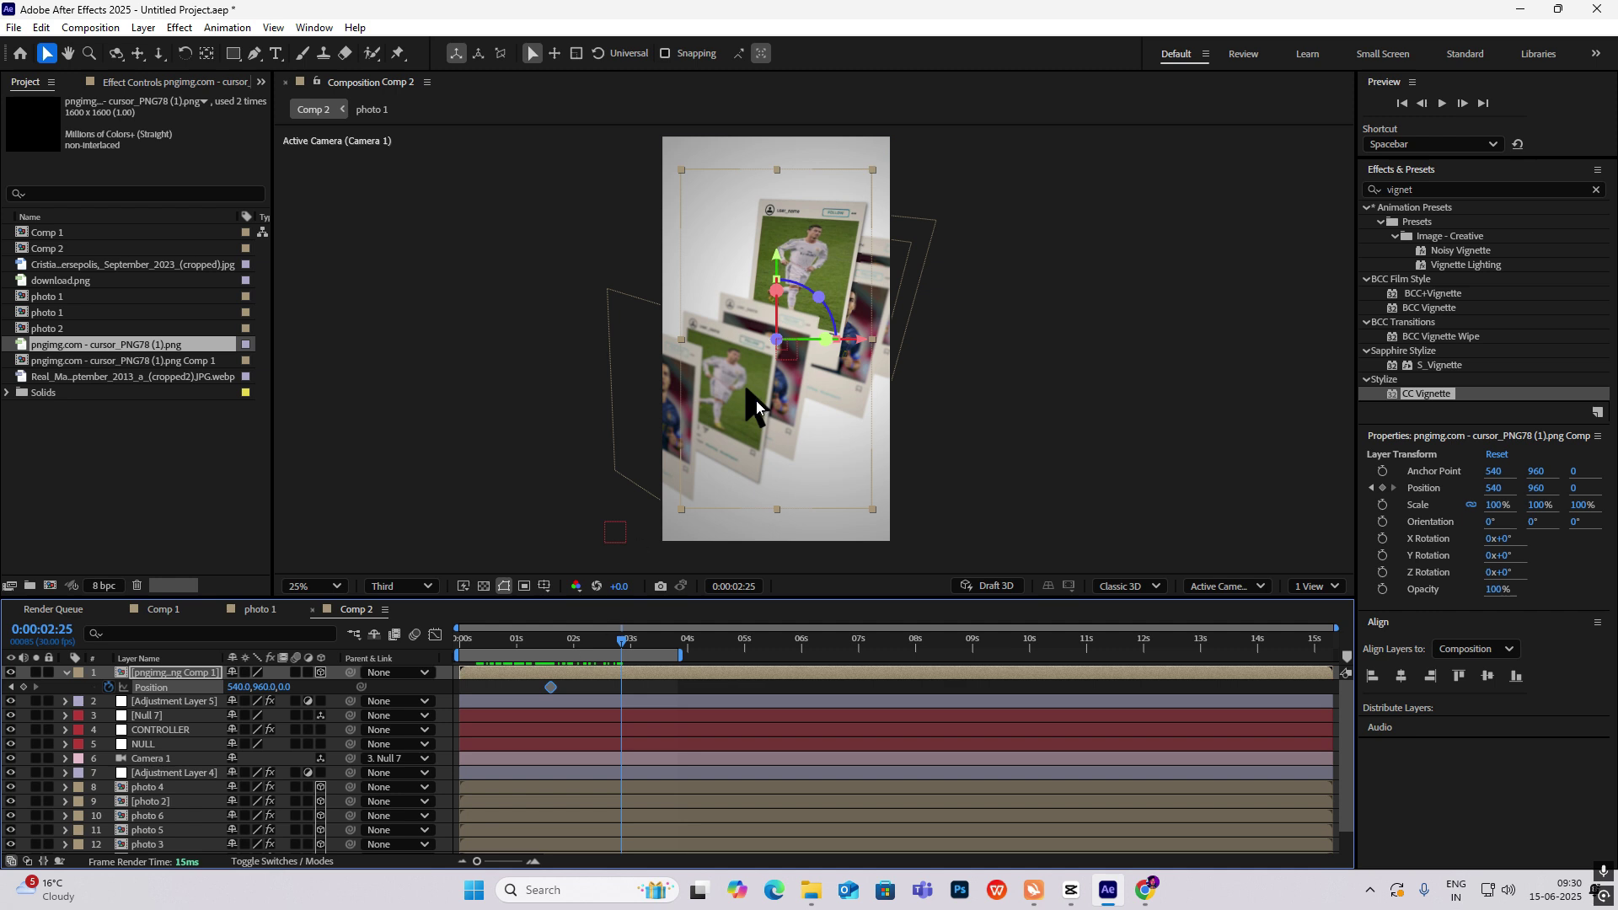
drag(756, 405, 841, 350)
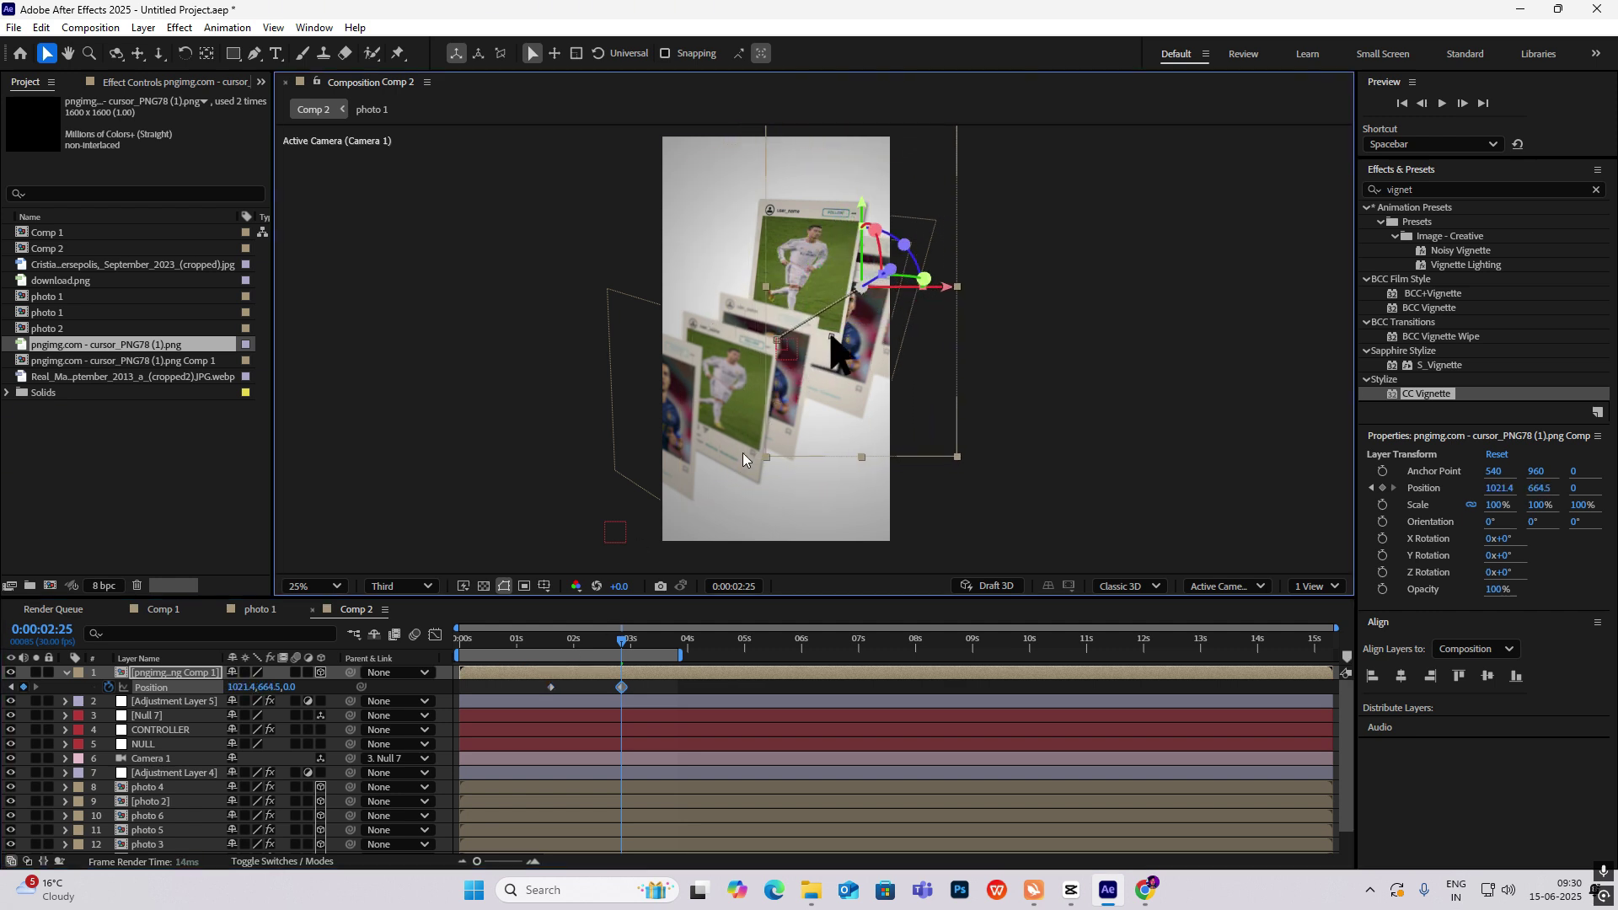
Step: Apply Easy Ease to both Position keyframes of the cursor precomp and preview the animation from the start
click(625, 645)
drag(637, 688, 441, 723)
key(F9)
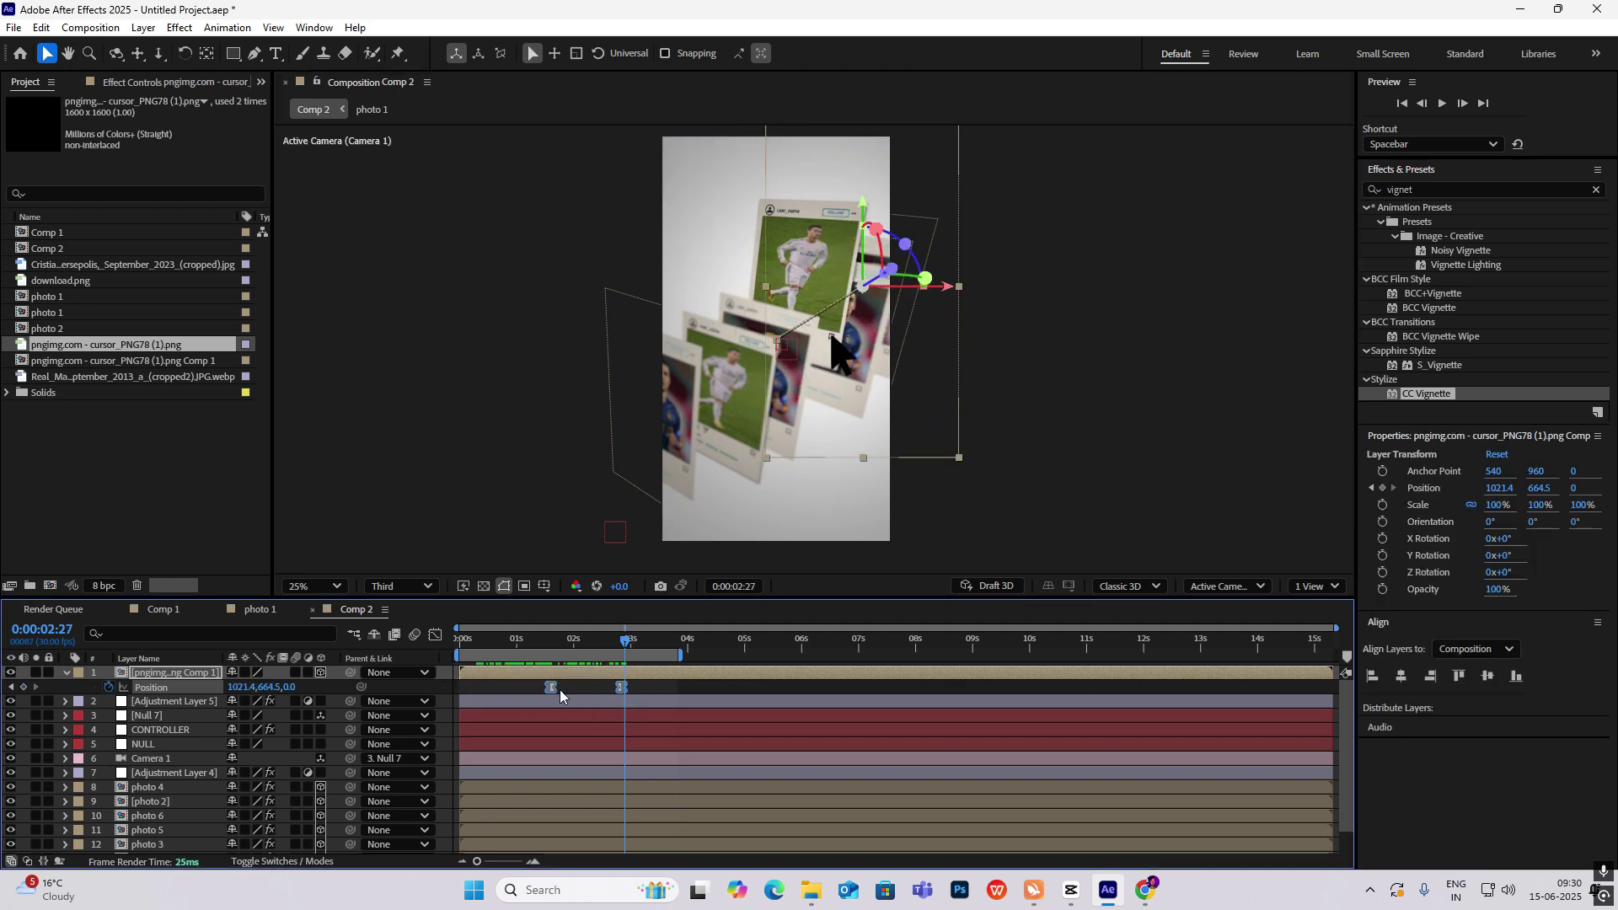
key(Home)
key(space)
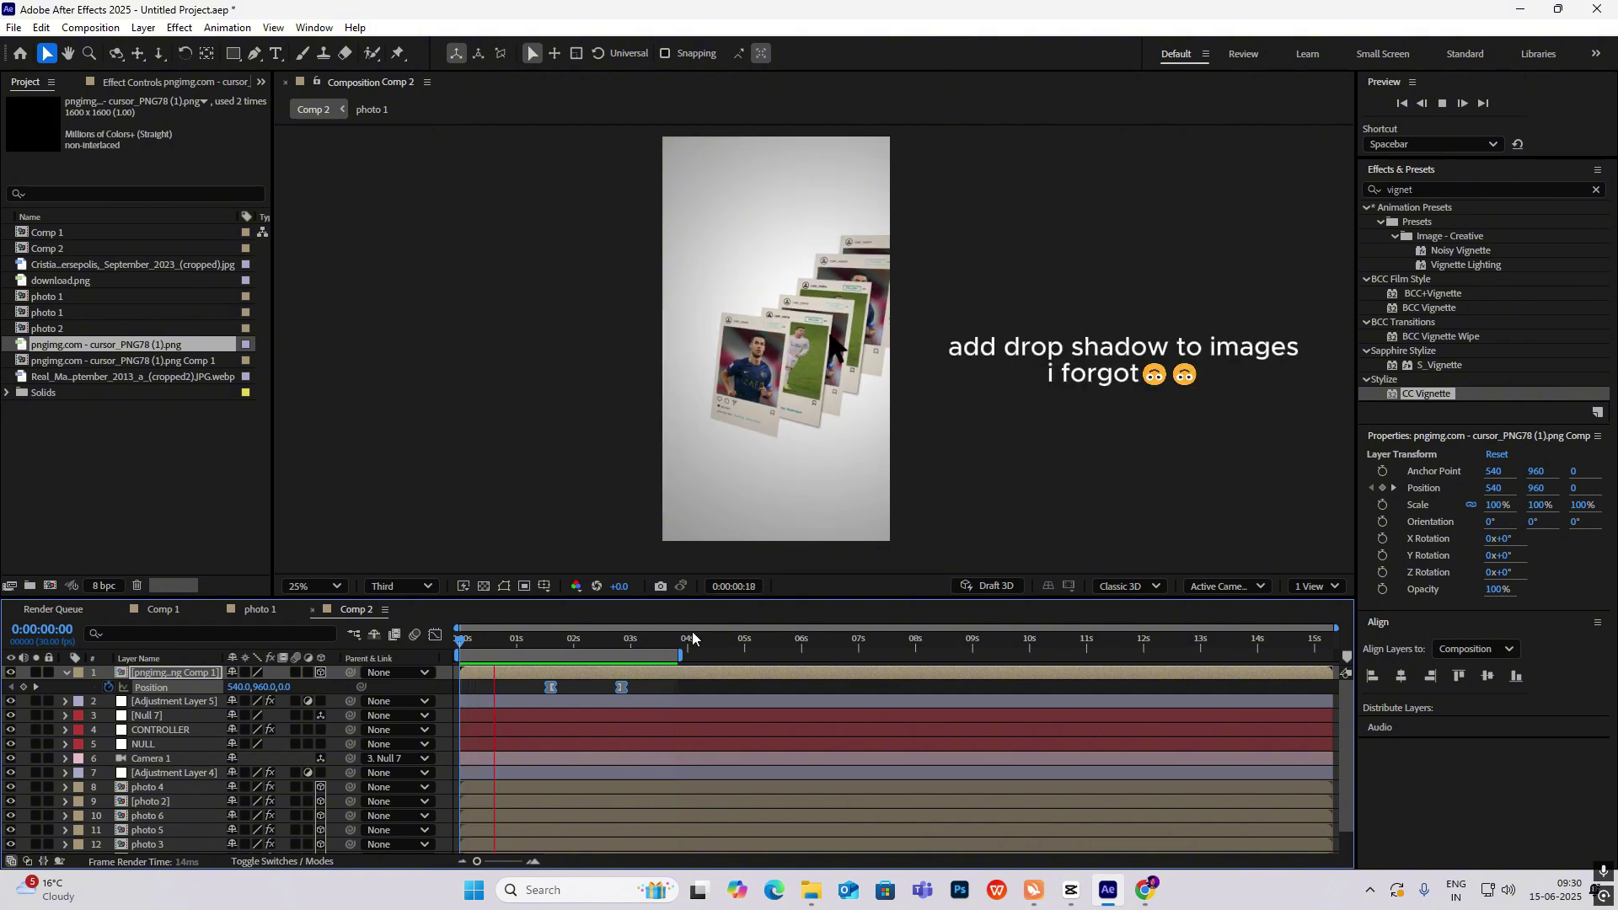
key(space)
click(66, 673)
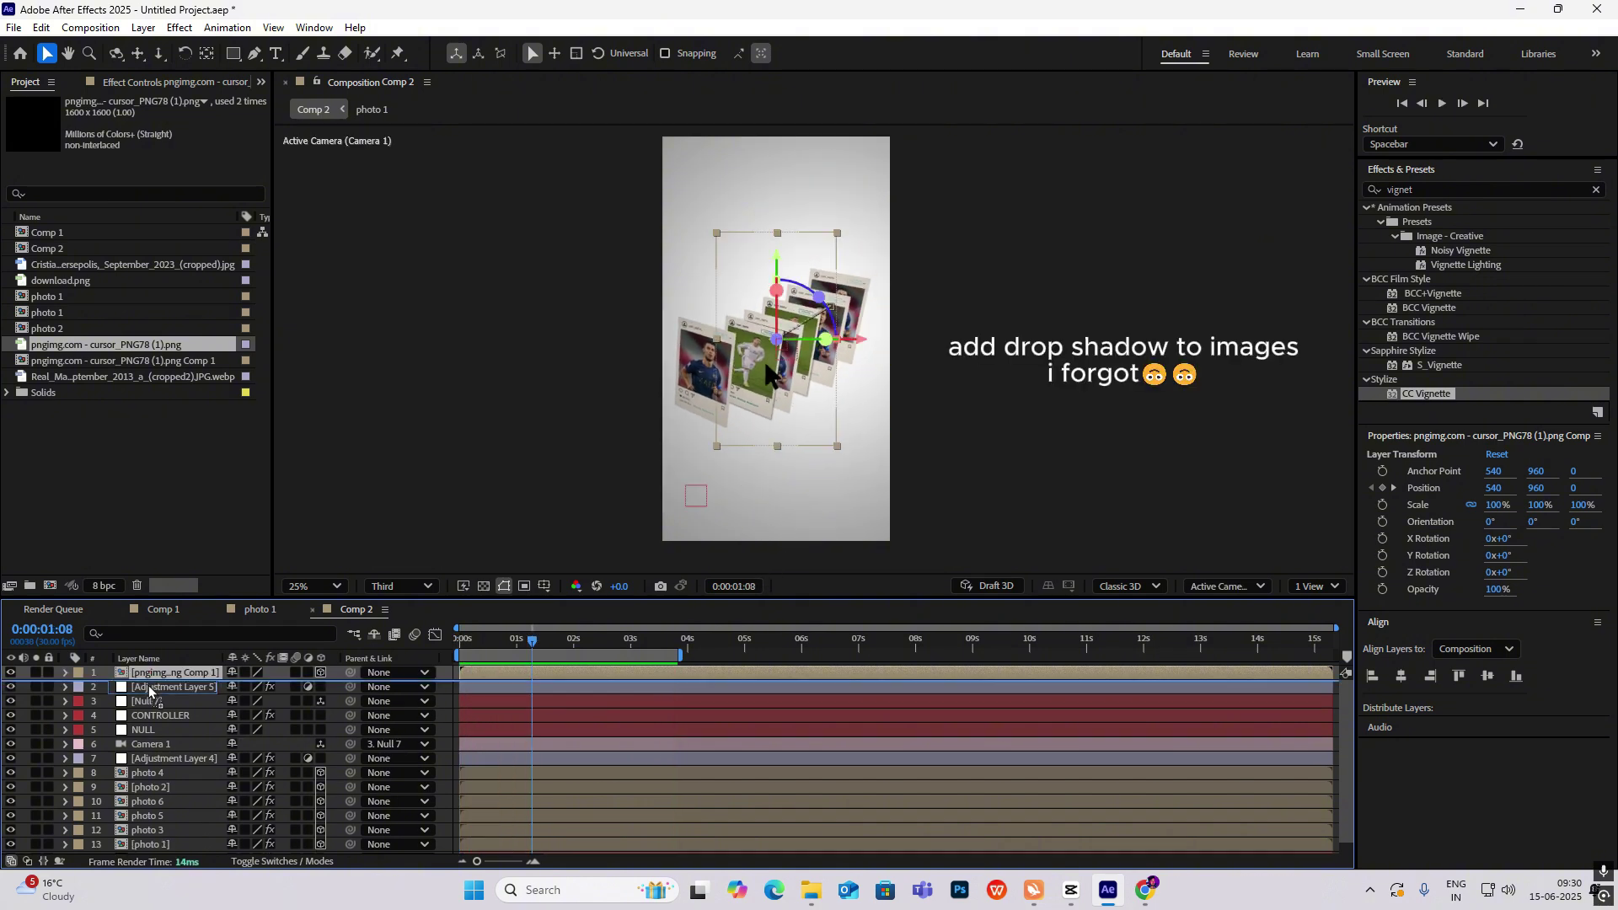